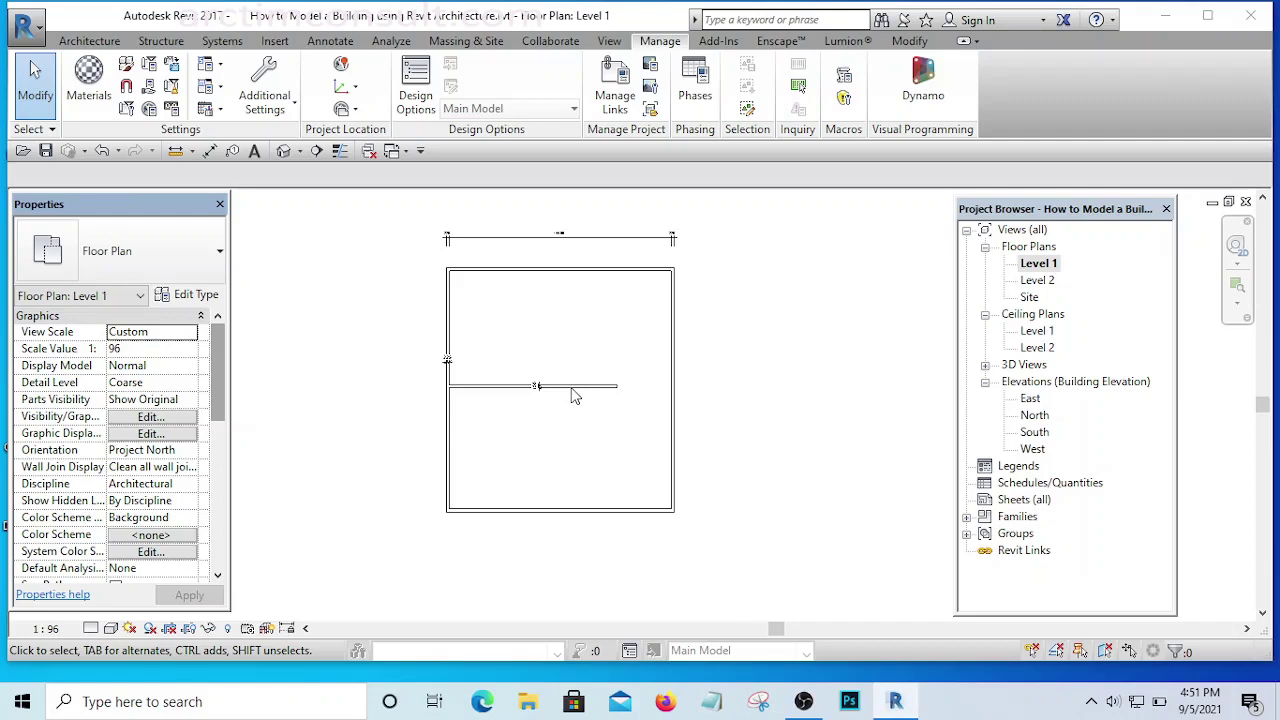
# - Open the South building elevation view
pyautogui.scroll(-2, 545, 408)
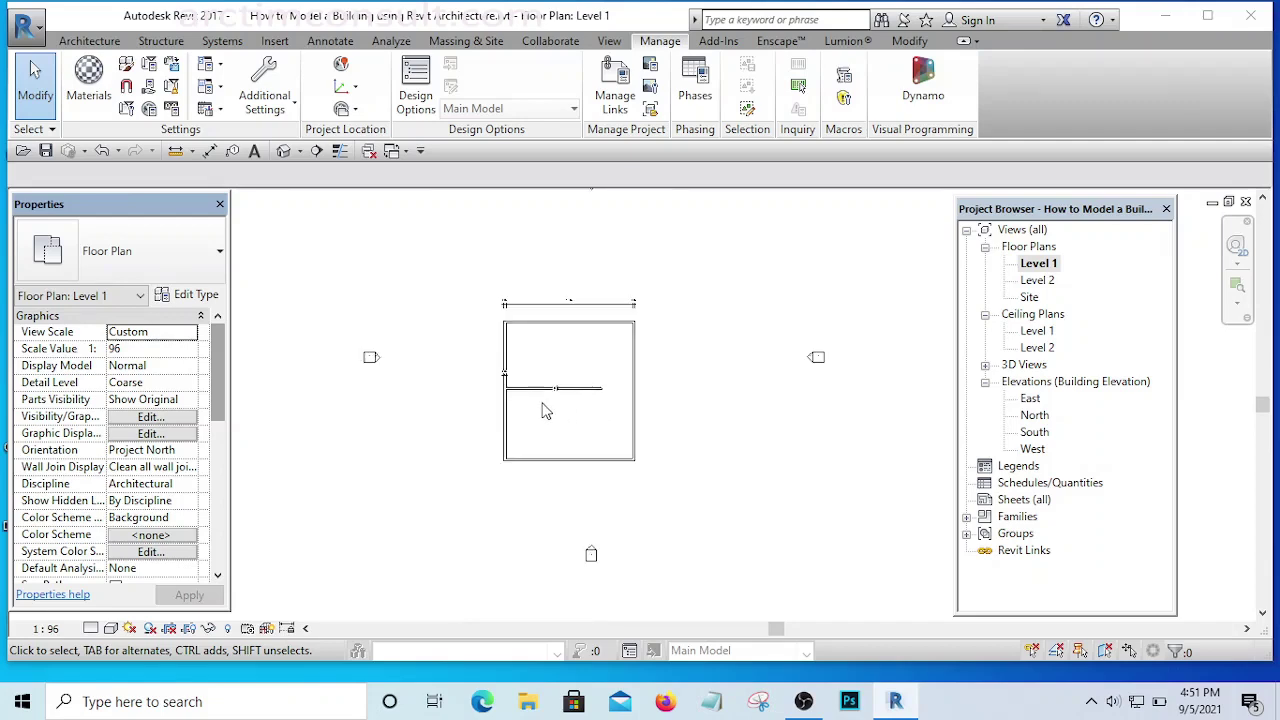
pyautogui.scroll(1, 565, 404)
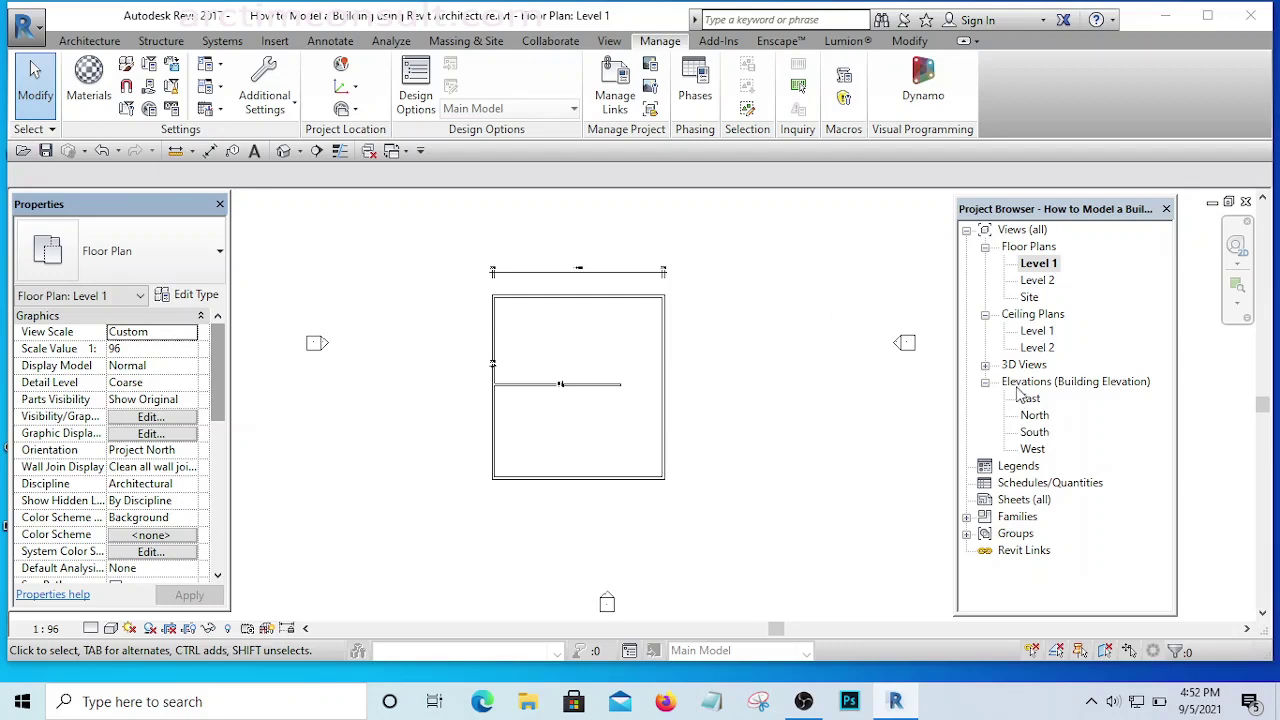
pyautogui.click(1033, 434)
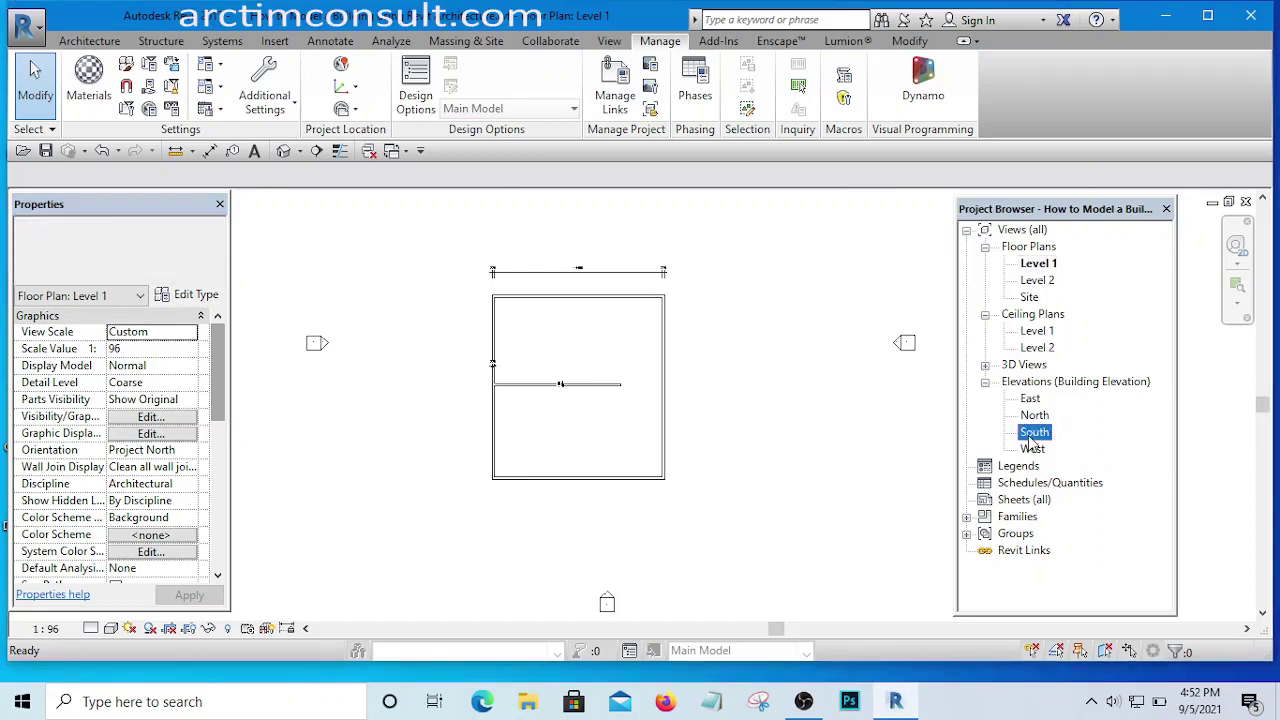
pyautogui.doubleClick(1033, 434)
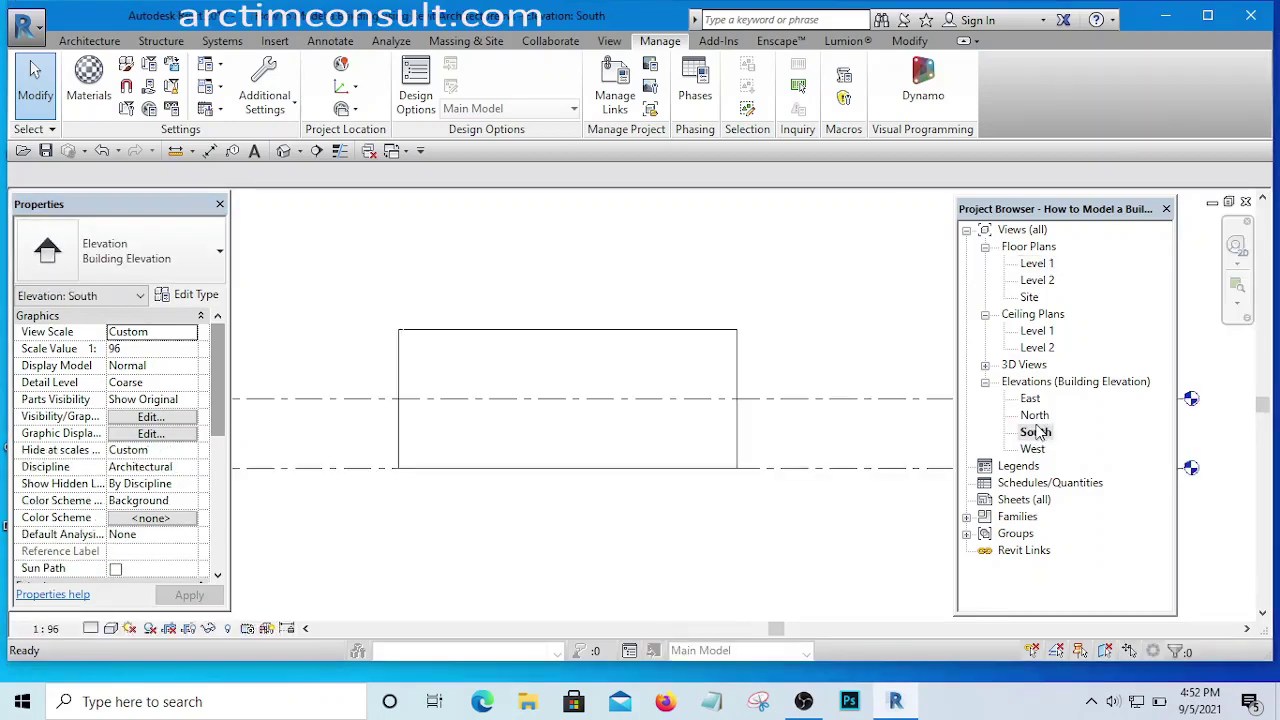
# - Inspect the two existing level lines in the South elevation, selecting them and clearing the selection
pyautogui.scroll(-3, 531, 391)
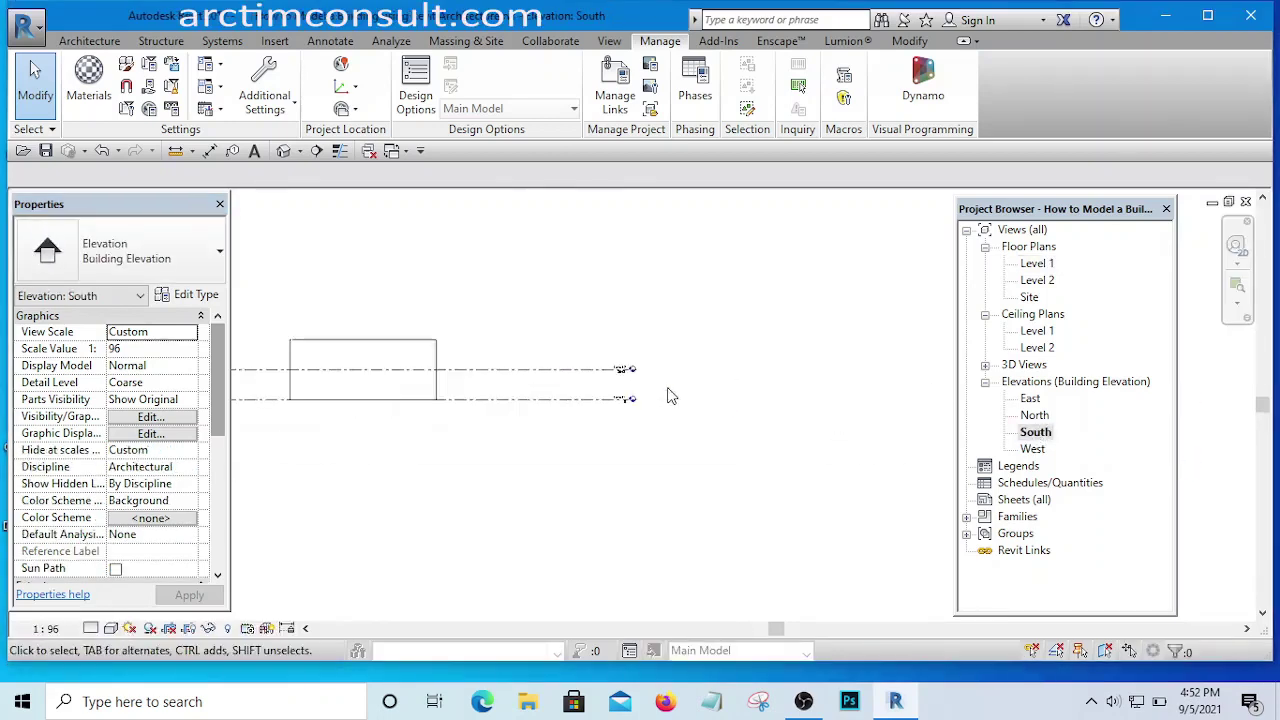
pyautogui.scroll(1, 616, 348)
pyautogui.scroll(1, 616, 348)
pyautogui.moveTo(655, 290); pyautogui.dragTo(563, 432)
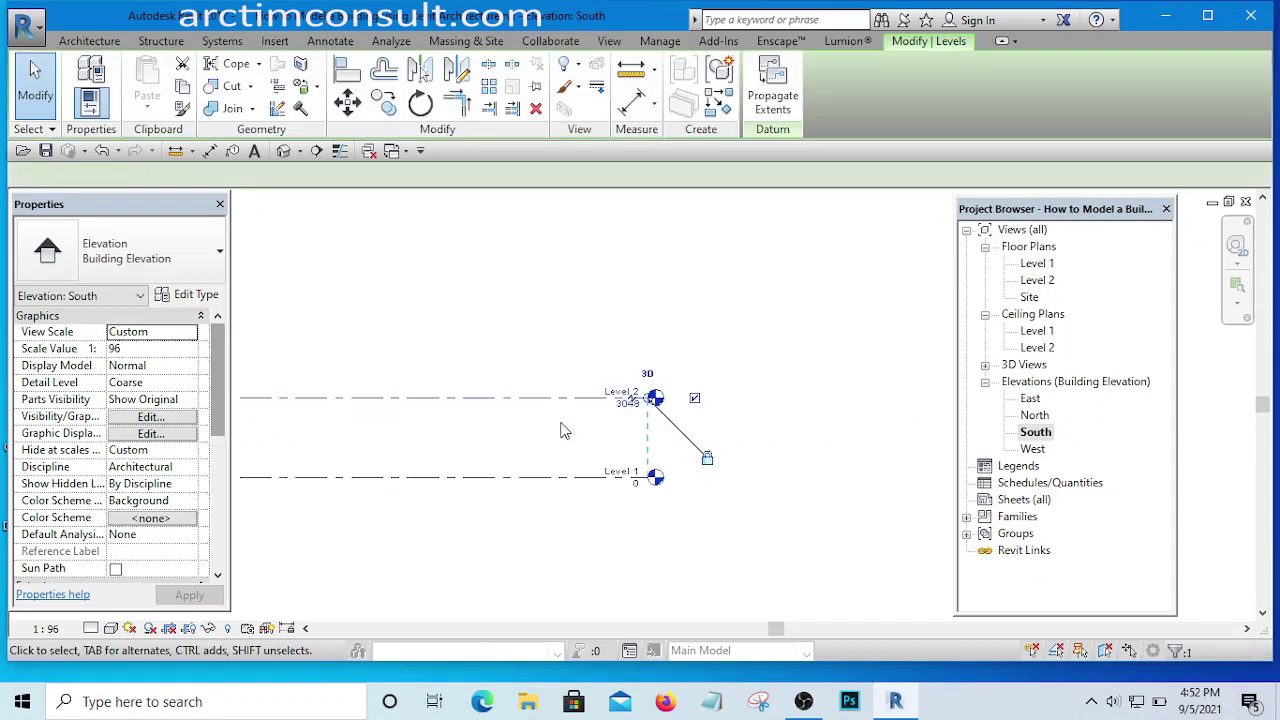
pyautogui.click(695, 292)
pyautogui.scroll(-2, 690, 265)
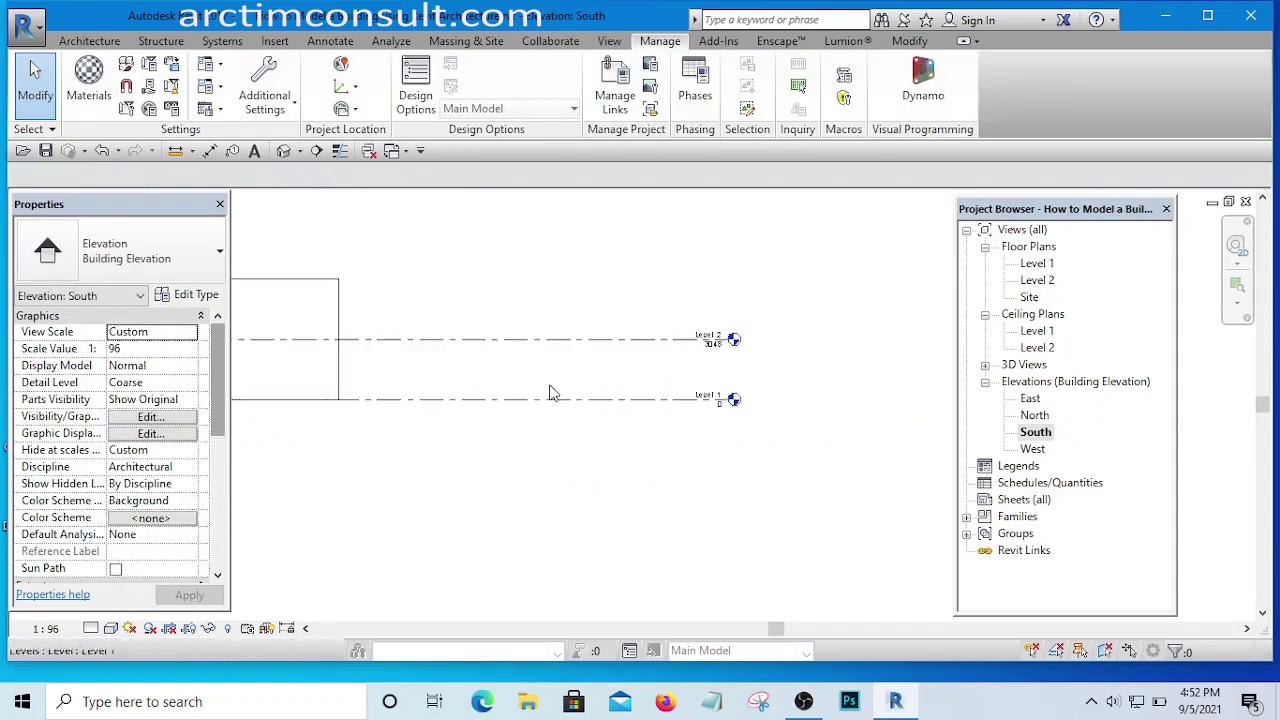
pyautogui.click(690, 339)
pyautogui.scroll(-2, 620, 460)
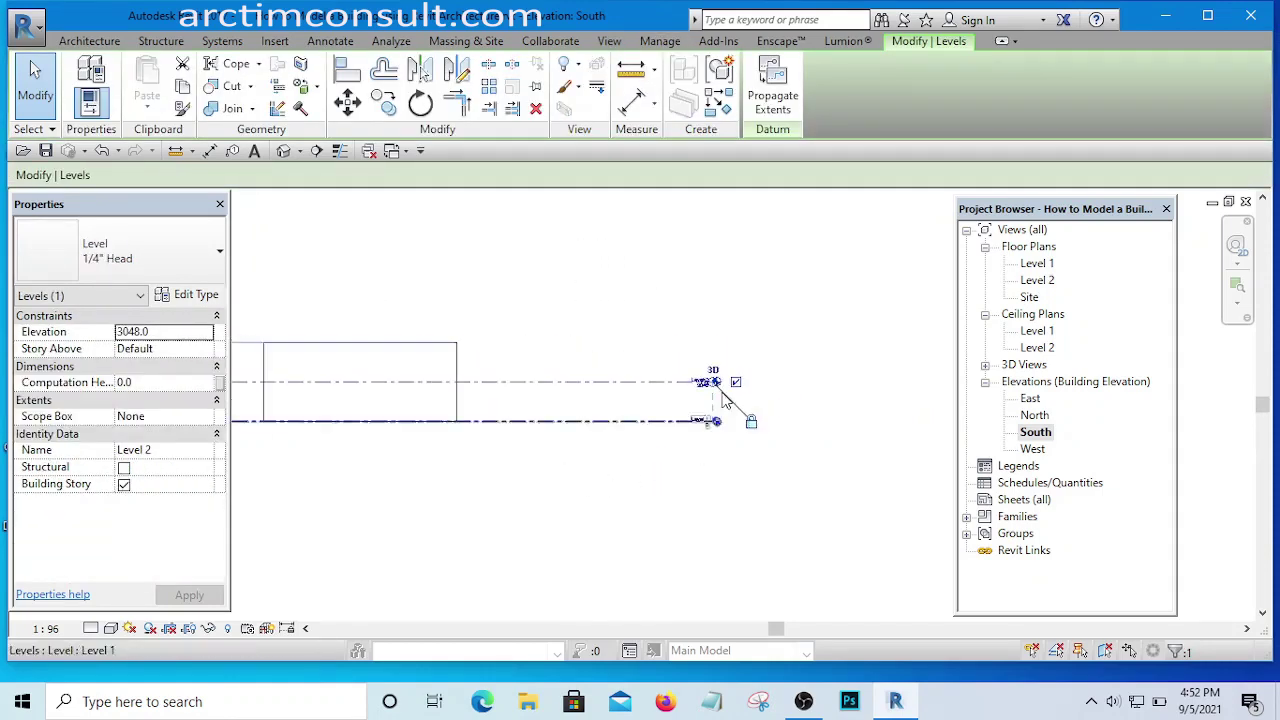
pyautogui.moveTo(688, 252); pyautogui.dragTo(594, 486)
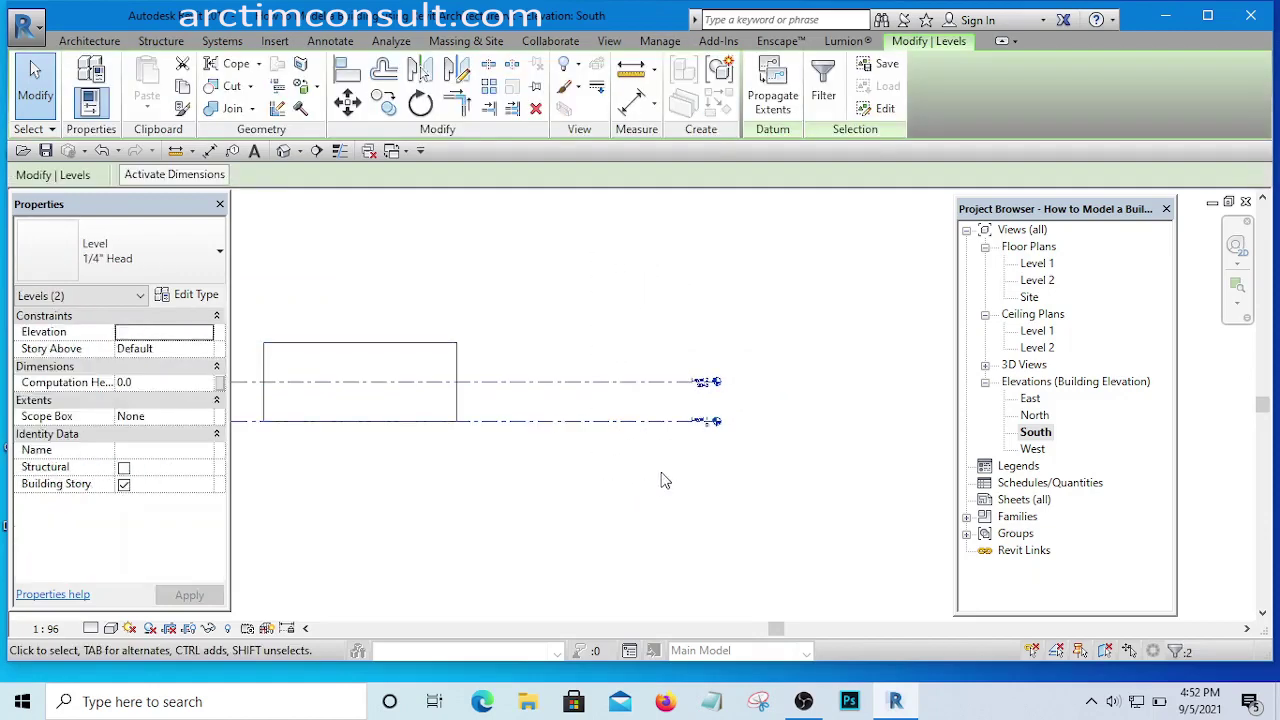
pyautogui.scroll(-2, 663, 480)
pyautogui.scroll(2, 615, 390)
pyautogui.click(634, 360)
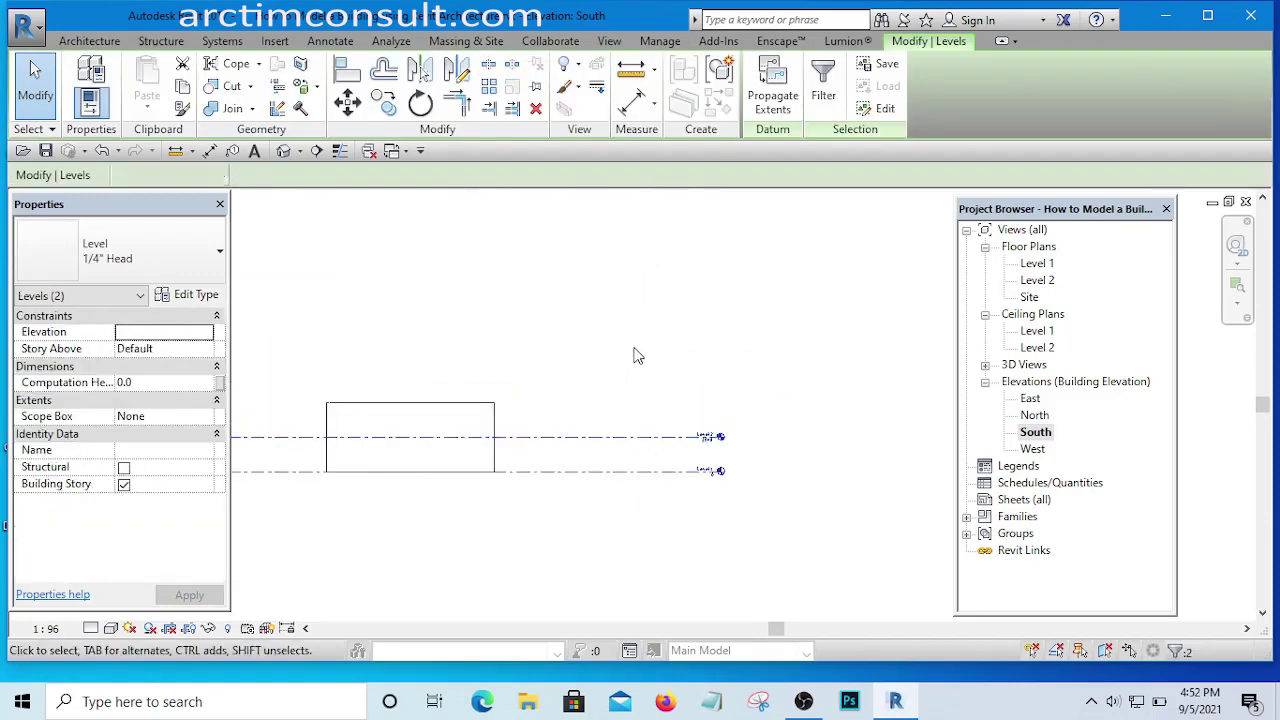
# - Examine the names and elevation values on the Level 1 and Level 2 heads
pyautogui.scroll(-1, 637, 378)
pyautogui.scroll(3, 614, 398)
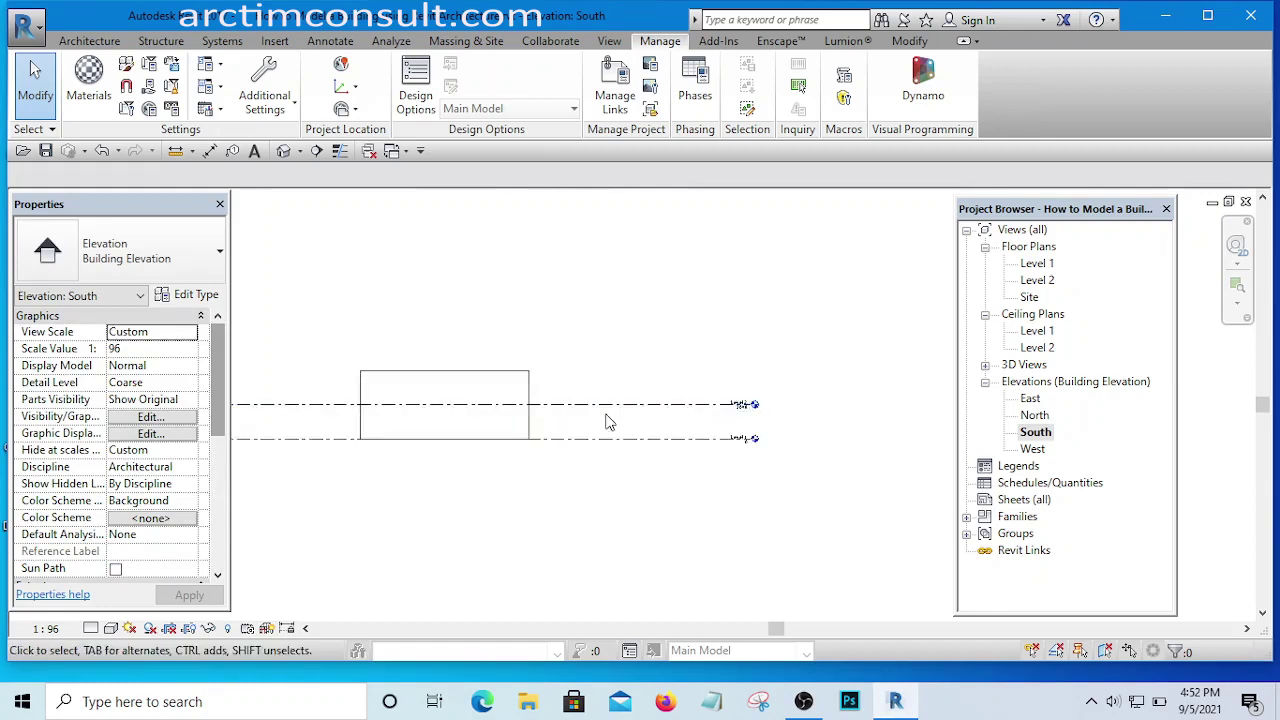
pyautogui.moveTo(590, 367); pyautogui.dragTo(517, 386, button='middle')
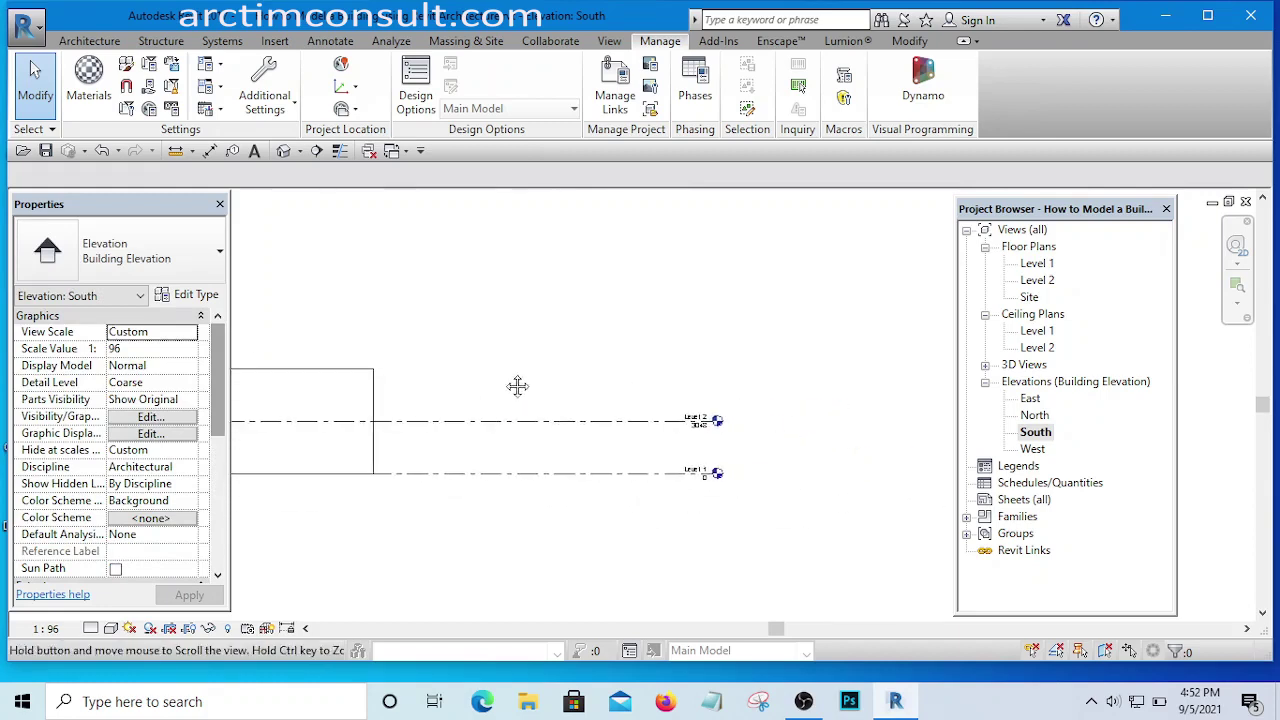
pyautogui.scroll(1, 520, 390)
pyautogui.scroll(4, 634, 423)
pyautogui.scroll(-3, 663, 329)
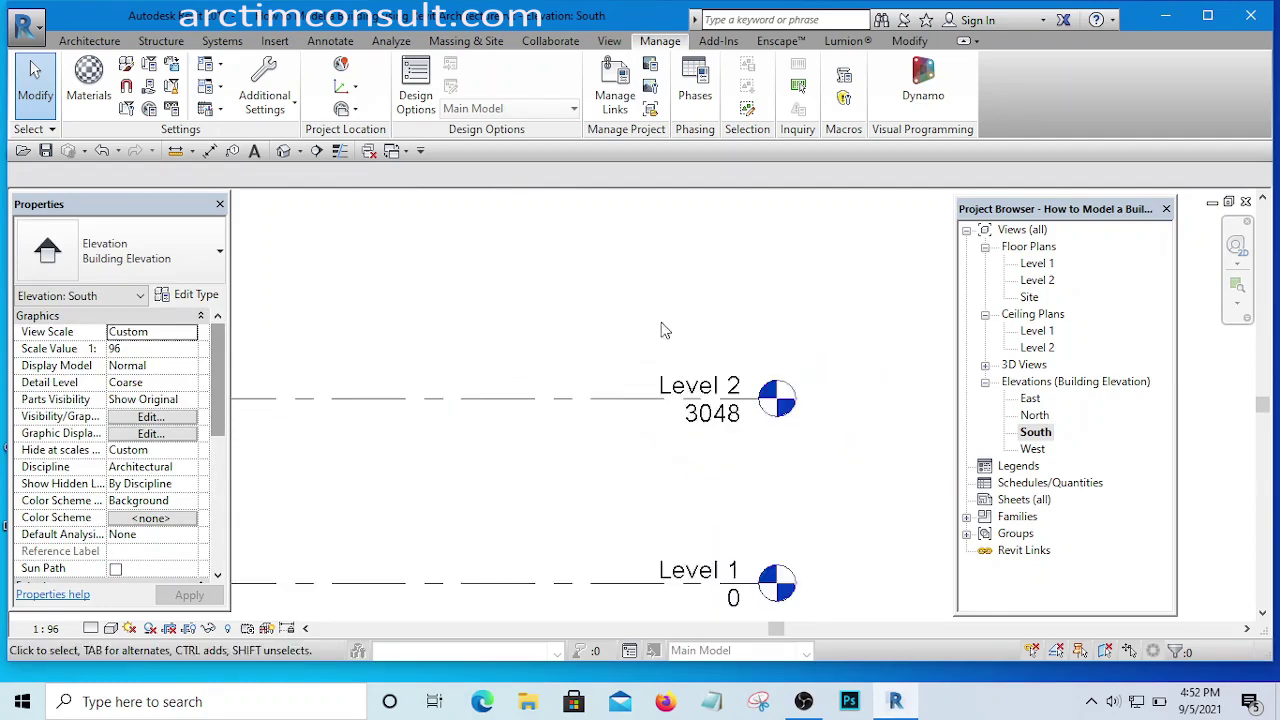
pyautogui.scroll(1, 686, 462)
pyautogui.scroll(-5, 700, 460)
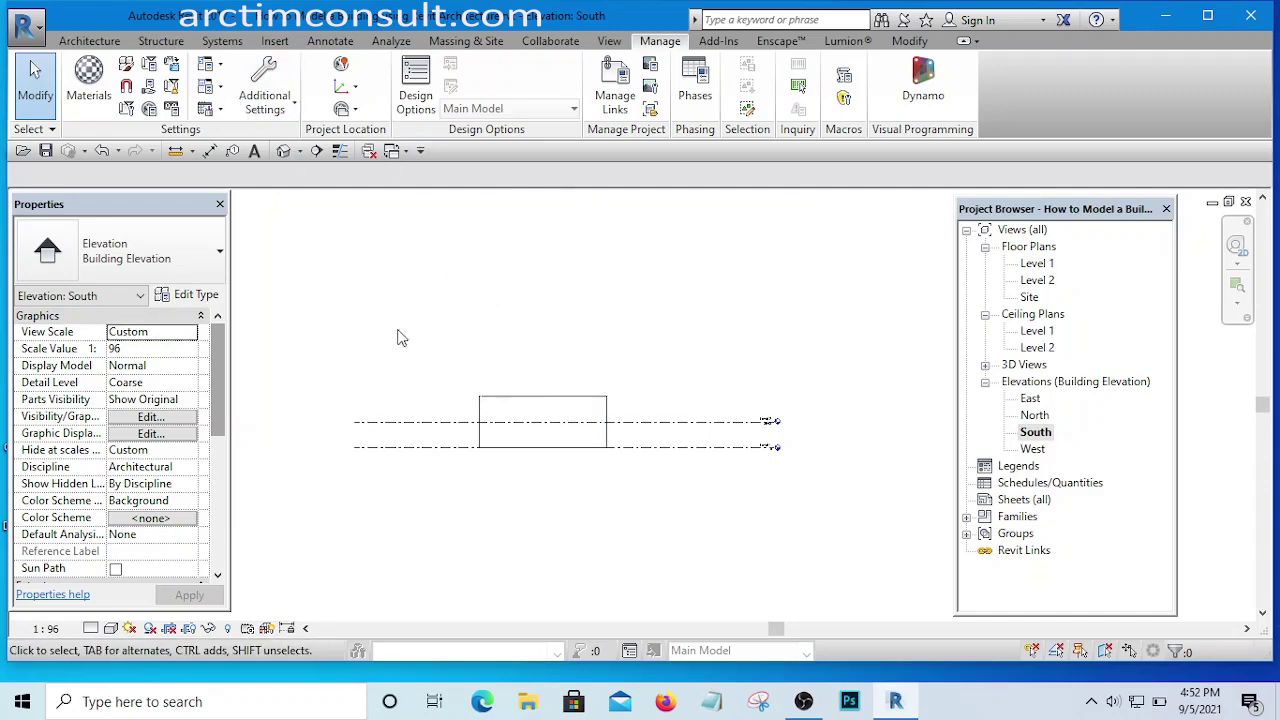
# - Save the project and draw a new level along the top of the walls, aligned with the ends of the existing levels
pyautogui.click(88, 44)
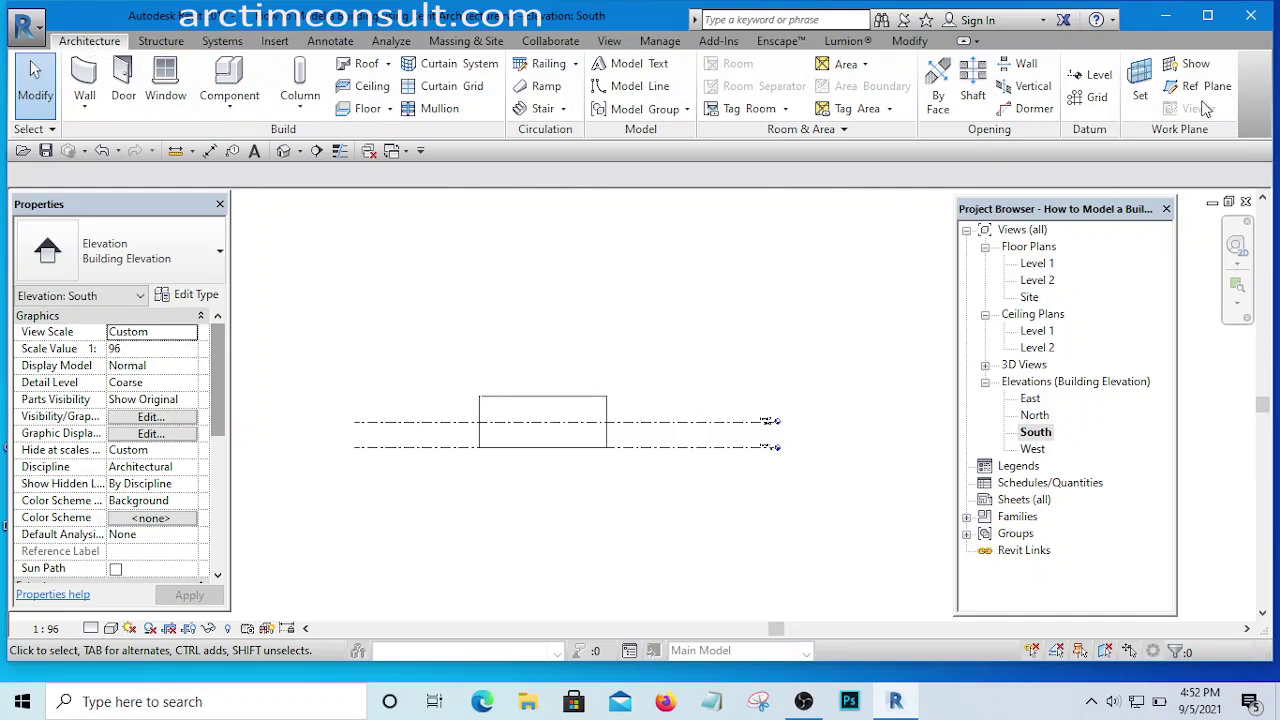
pyautogui.click(1098, 76)
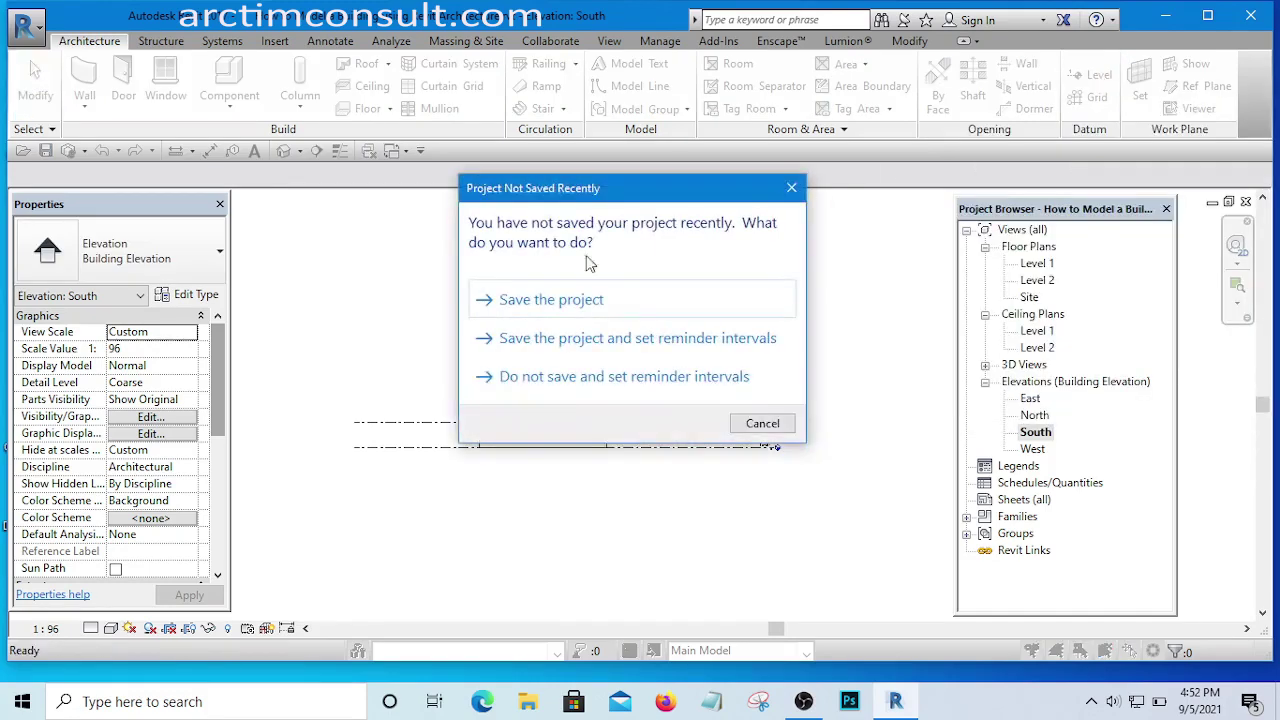
pyautogui.click(529, 301)
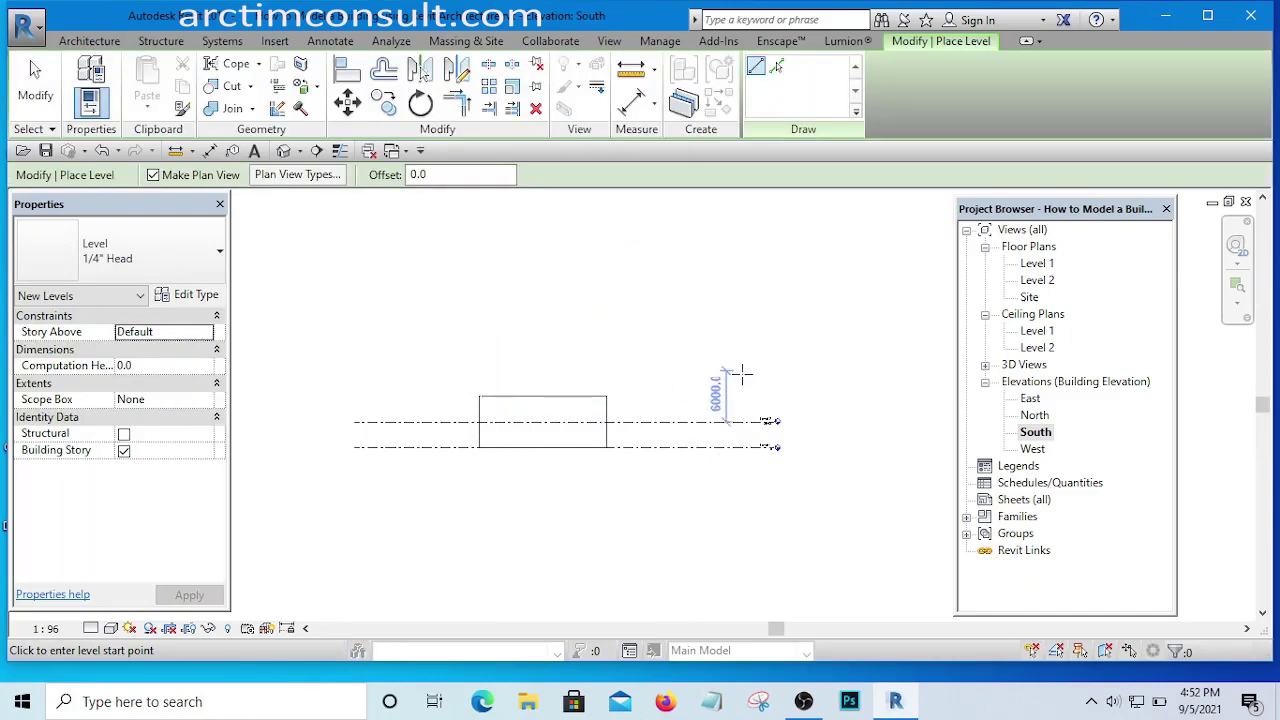
pyautogui.scroll(2, 443, 420)
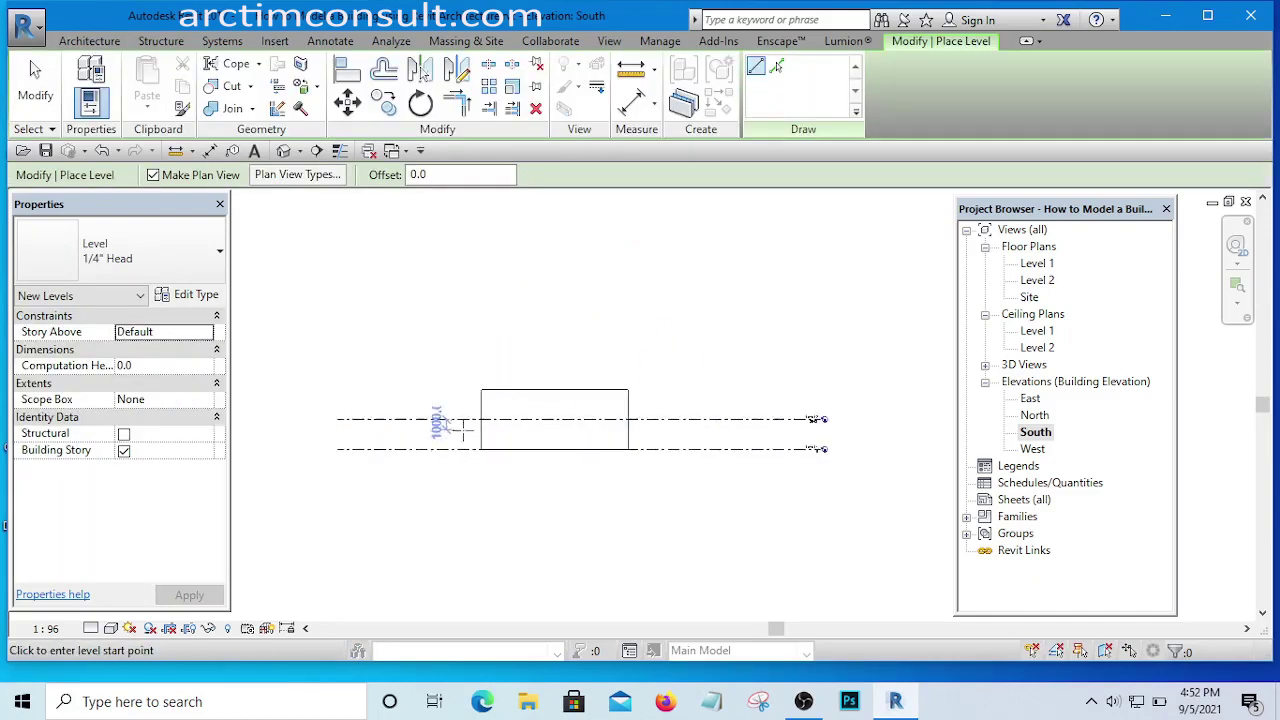
pyautogui.click(318, 384)
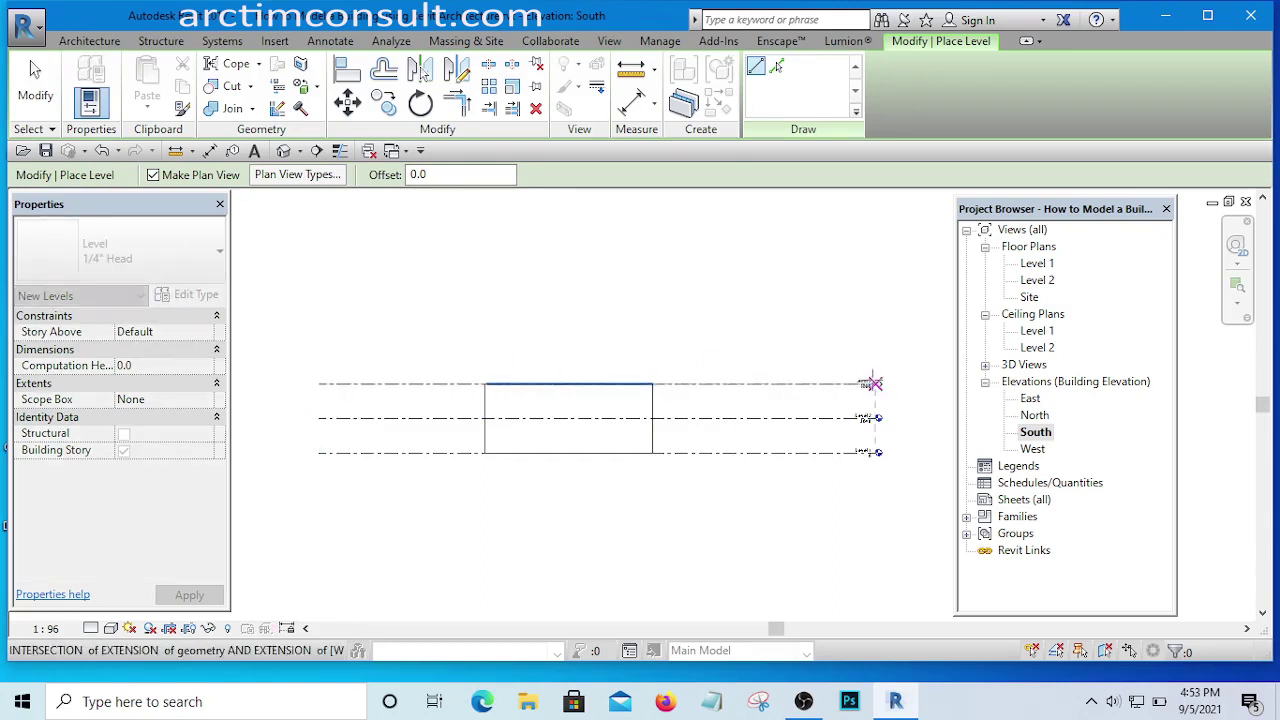
pyautogui.click(873, 384)
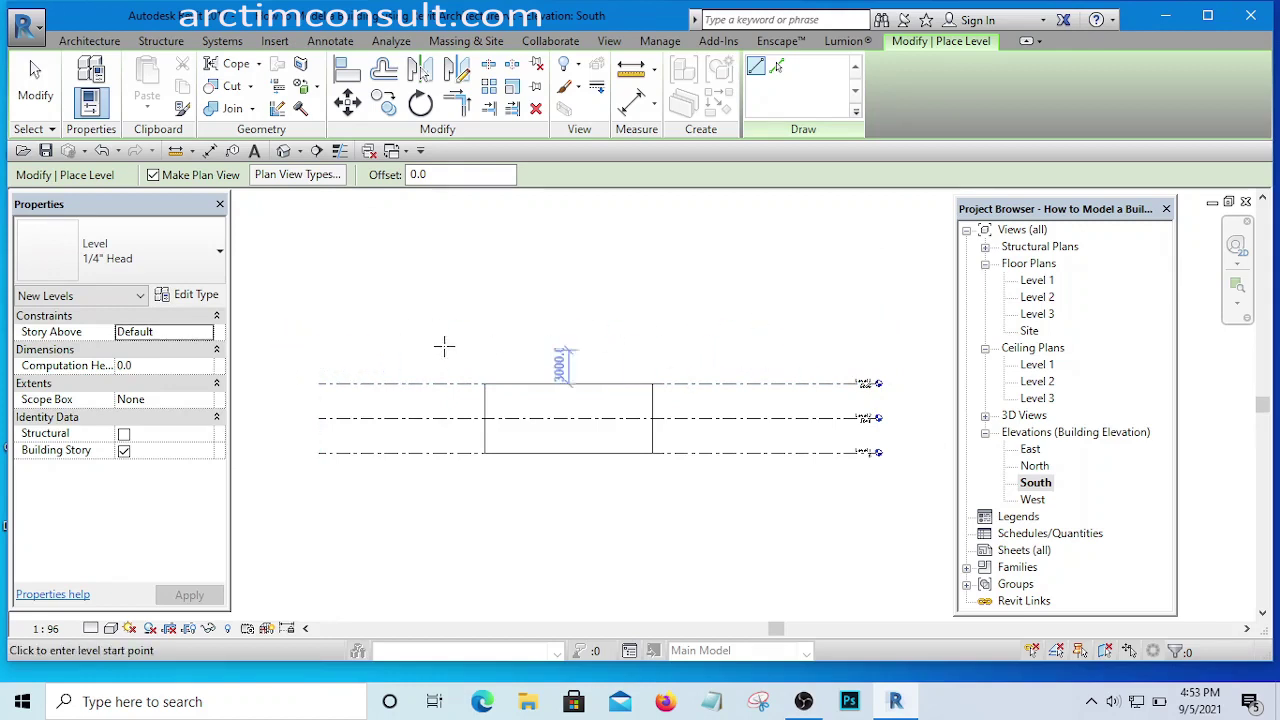
# - Draw another level 3000 mm above Level 3, aligned with the ends of the levels below, and finish placing levels
pyautogui.click(318, 346)
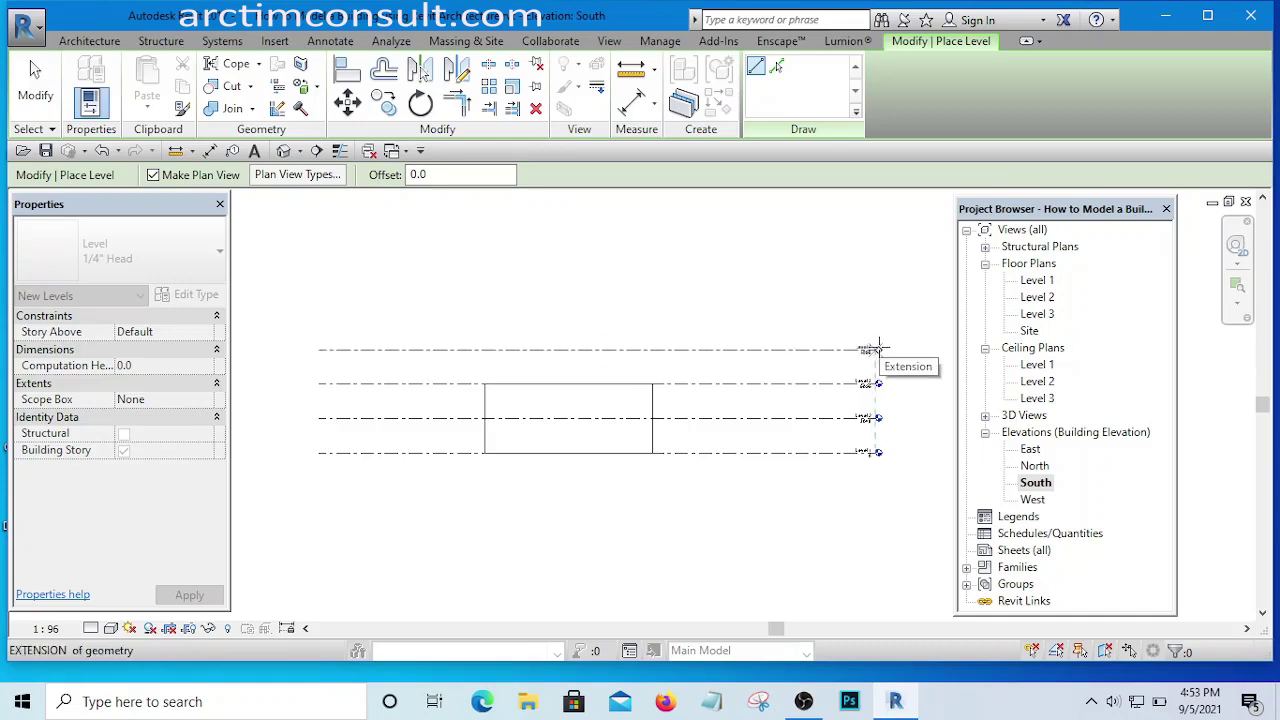
pyautogui.click(879, 349)
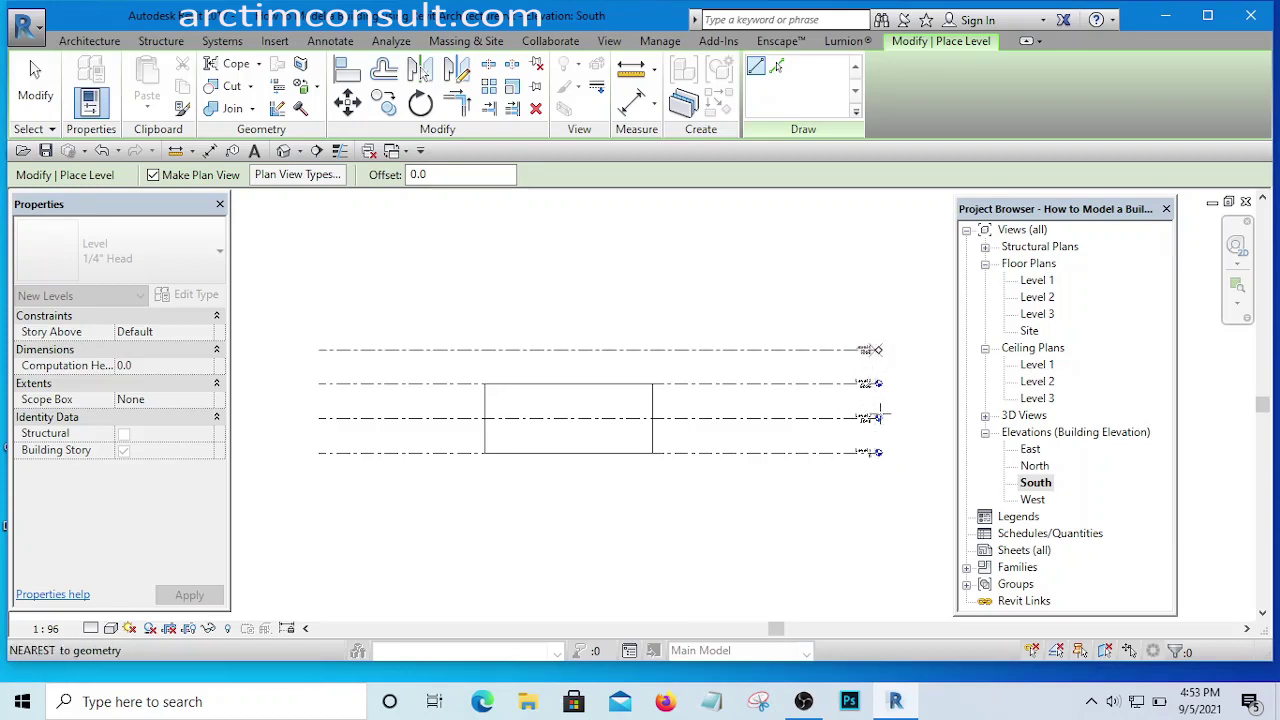
pyautogui.click(875, 349)
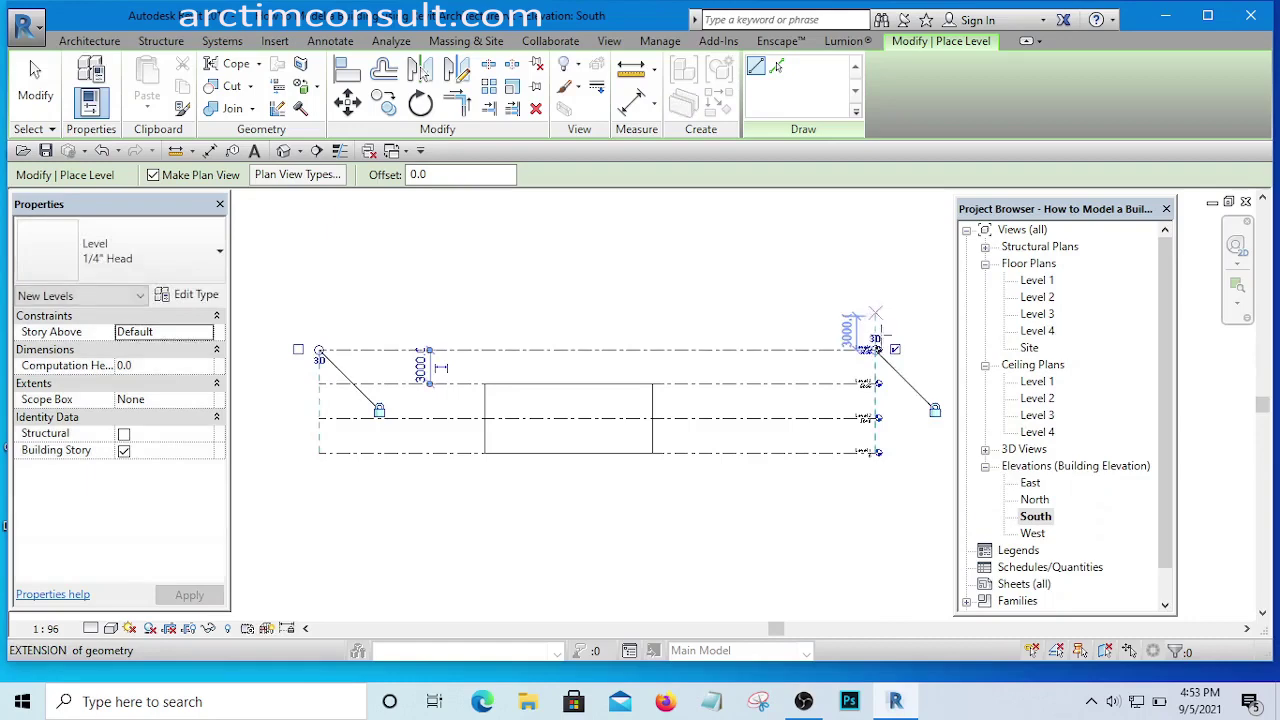
pyautogui.press('Escape')
pyautogui.press('Escape')
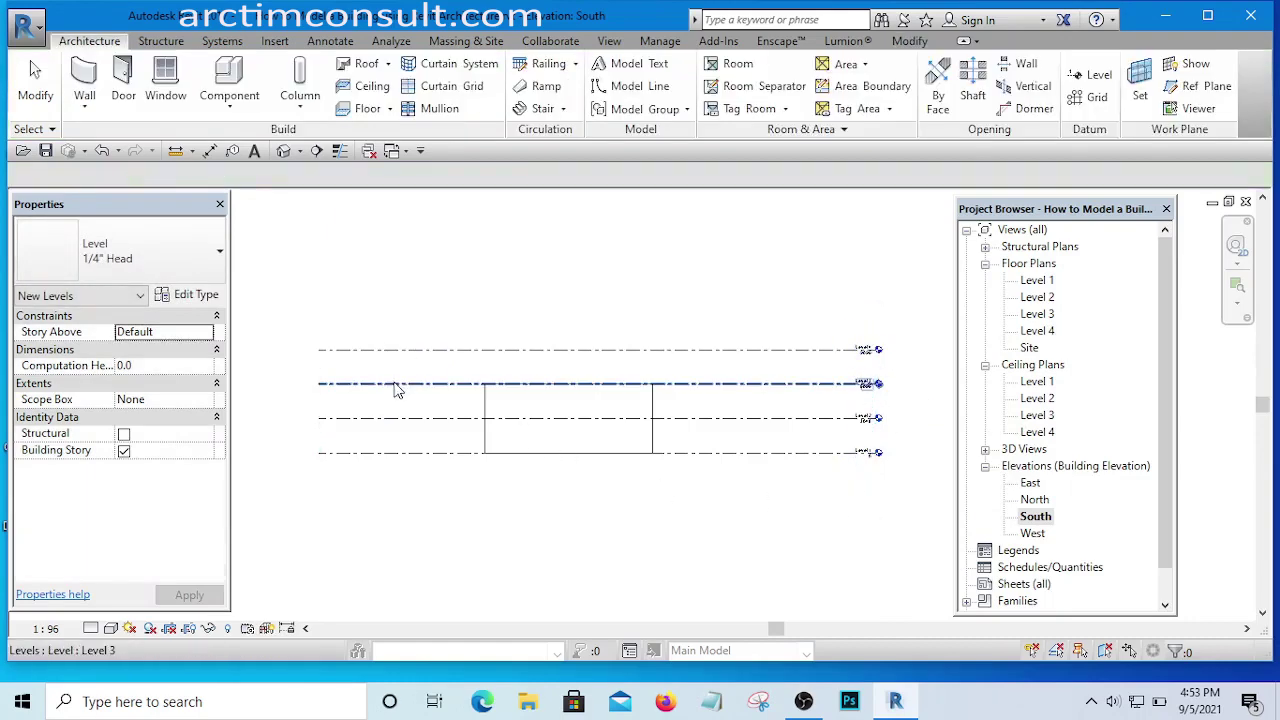
# - Examine how the four level lines sit relative to the building's walls in the South elevation
pyautogui.scroll(5, 506, 421)
pyautogui.scroll(-4, 455, 300)
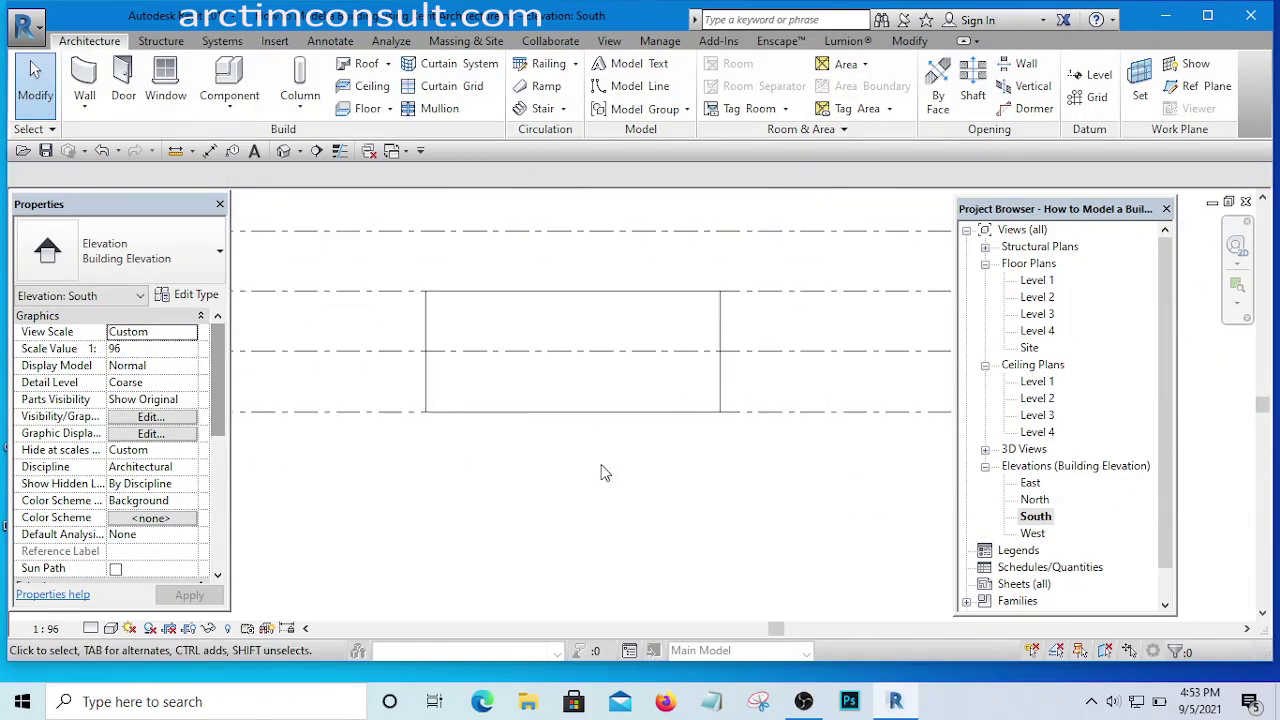
pyautogui.scroll(2, 757, 323)
pyautogui.moveTo(817, 247); pyautogui.dragTo(710, 416)
pyautogui.scroll(-2, 709, 406)
pyautogui.press('Escape')
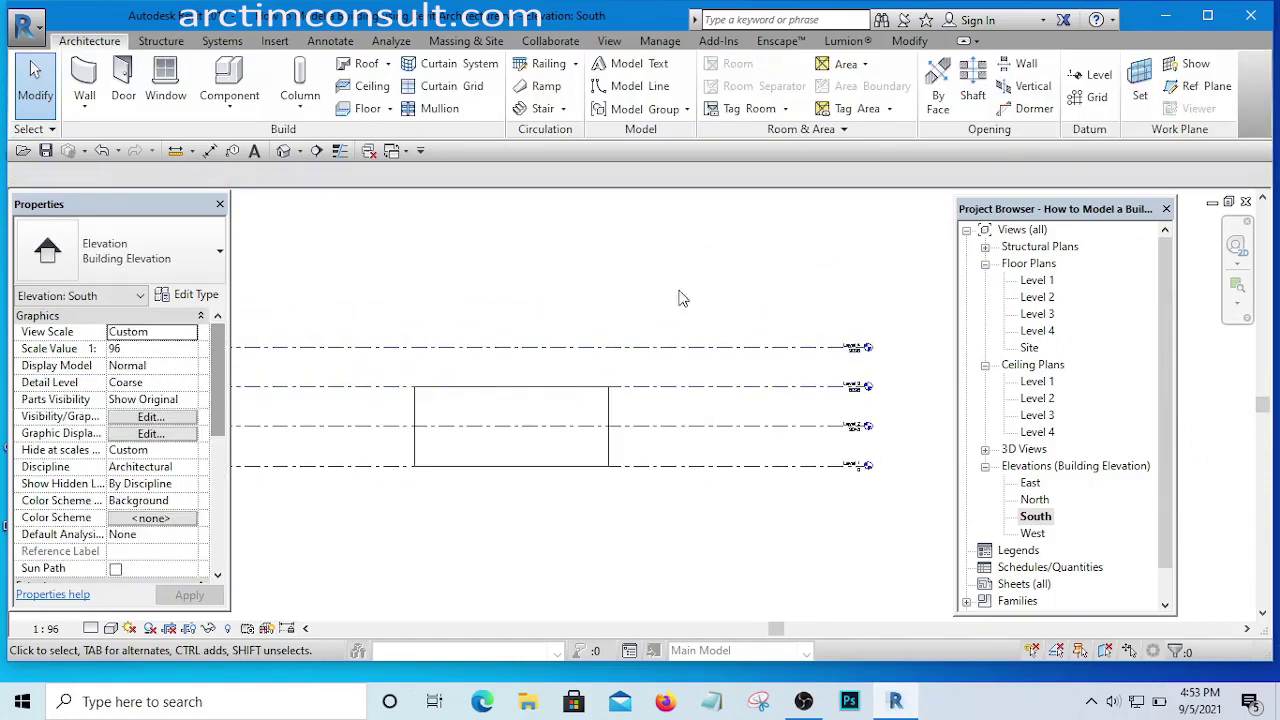
pyautogui.scroll(2, 505, 400)
pyautogui.scroll(-3, 571, 363)
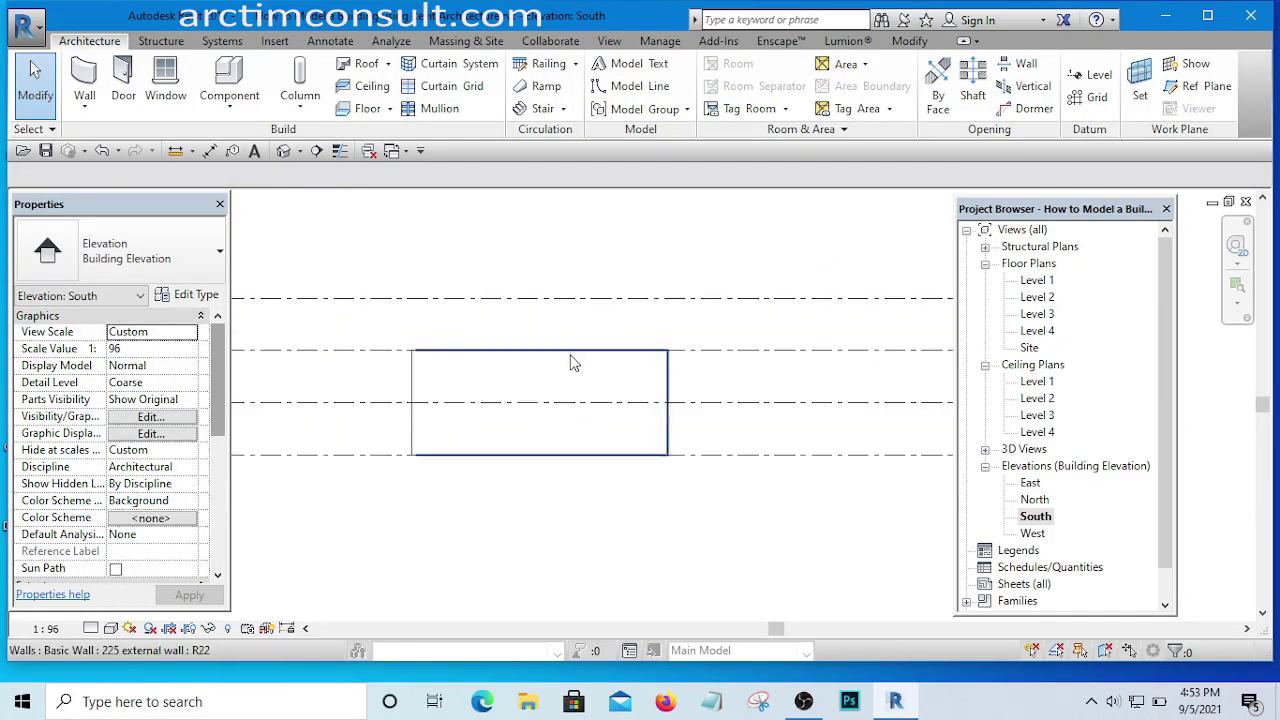
pyautogui.scroll(5, 700, 377)
pyautogui.scroll(-3, 620, 410)
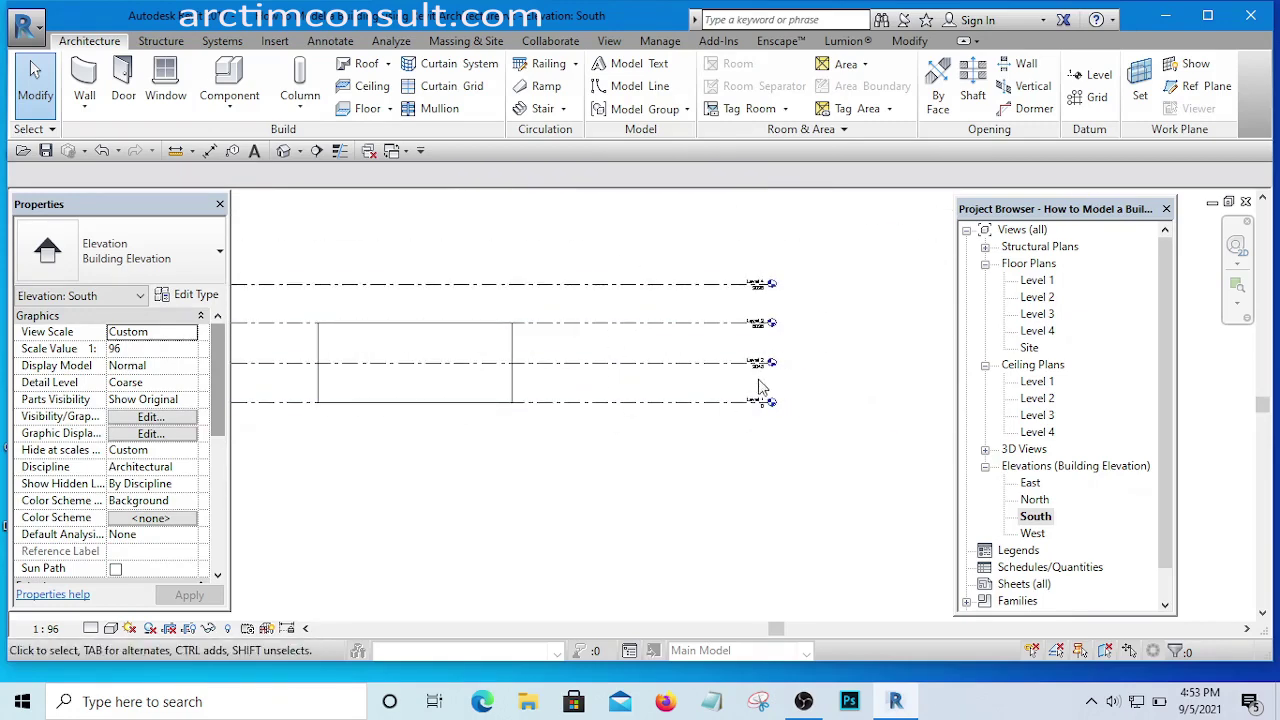
# - Check the names and elevation values on the level heads from Level 1 up to Level 4
pyautogui.scroll(5, 760, 405)
pyautogui.scroll(-3, 683, 415)
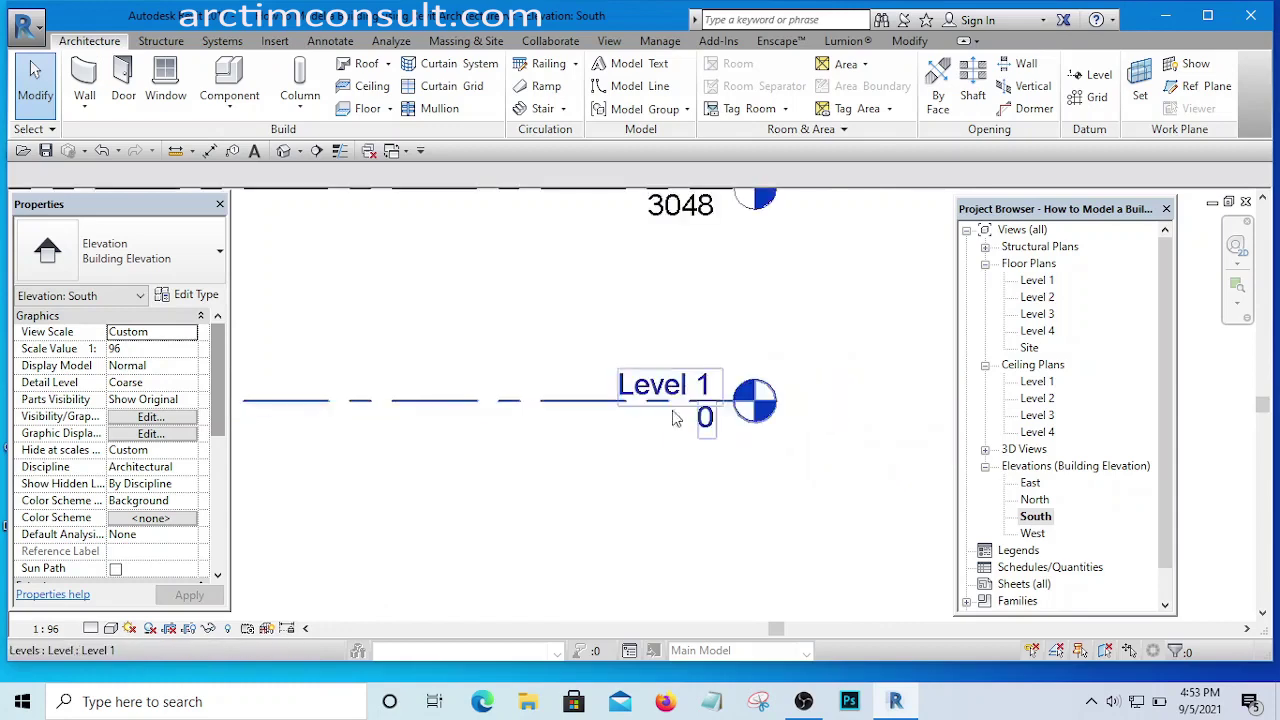
pyautogui.scroll(2, 700, 405)
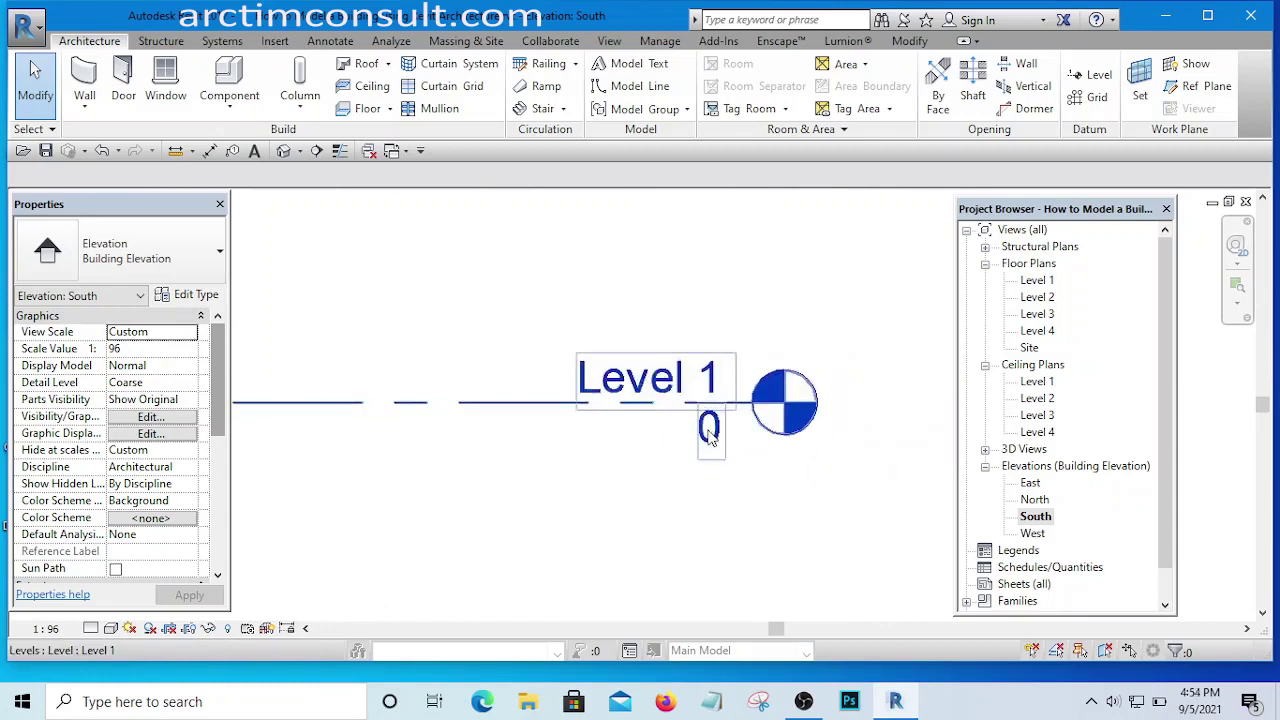
pyautogui.scroll(-2, 705, 420)
pyautogui.moveTo(706, 389); pyautogui.dragTo(640, 446, button='middle')
pyautogui.scroll(3, 636, 440)
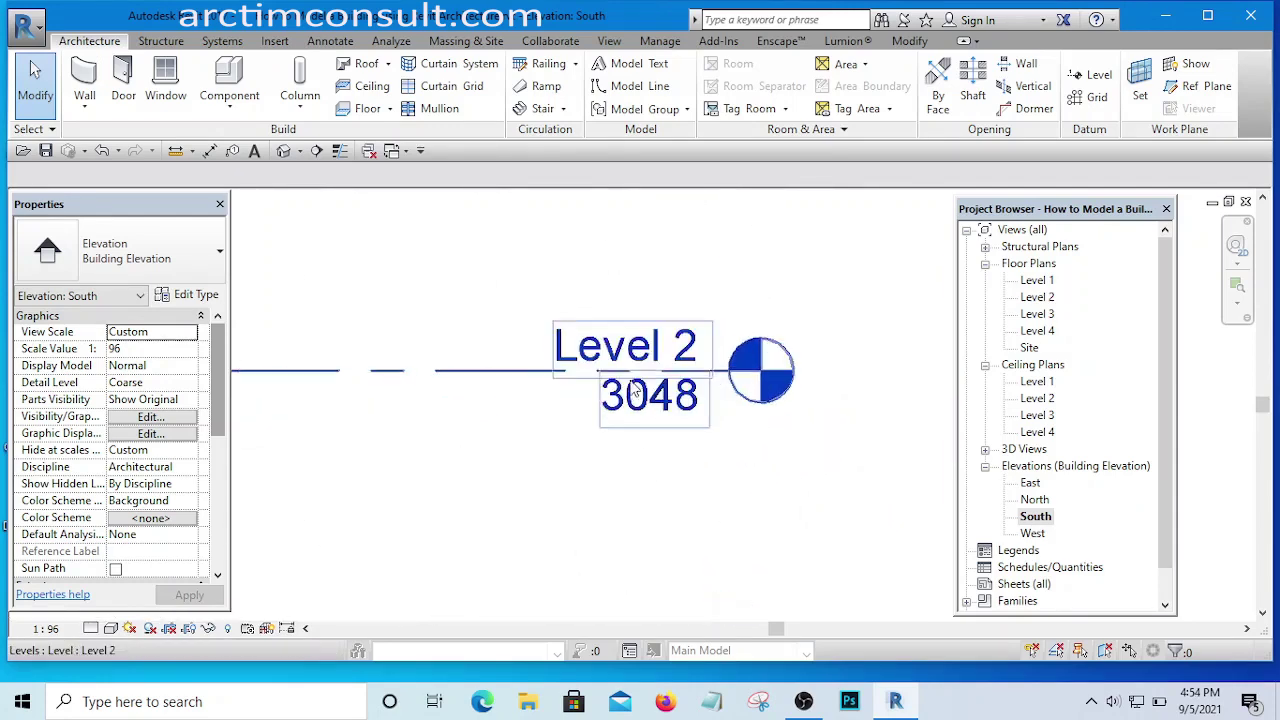
pyautogui.scroll(2, 633, 428)
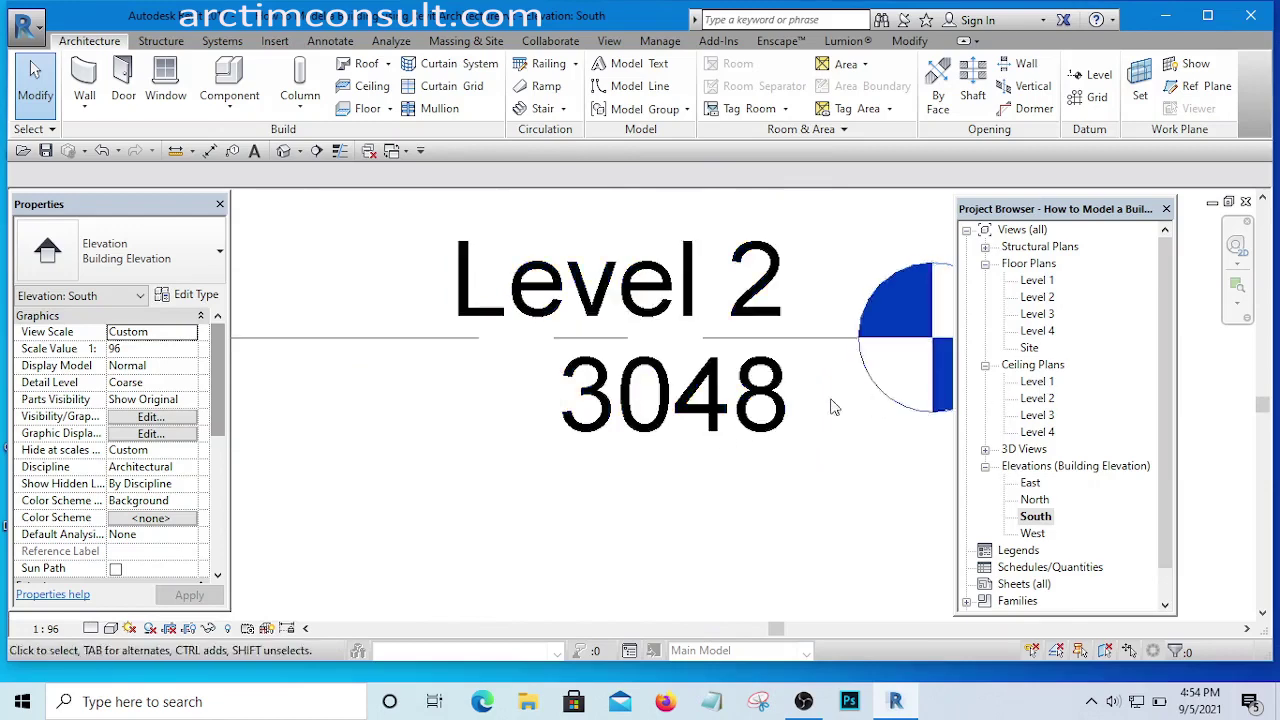
pyautogui.scroll(-4, 716, 442)
pyautogui.scroll(3, 715, 310)
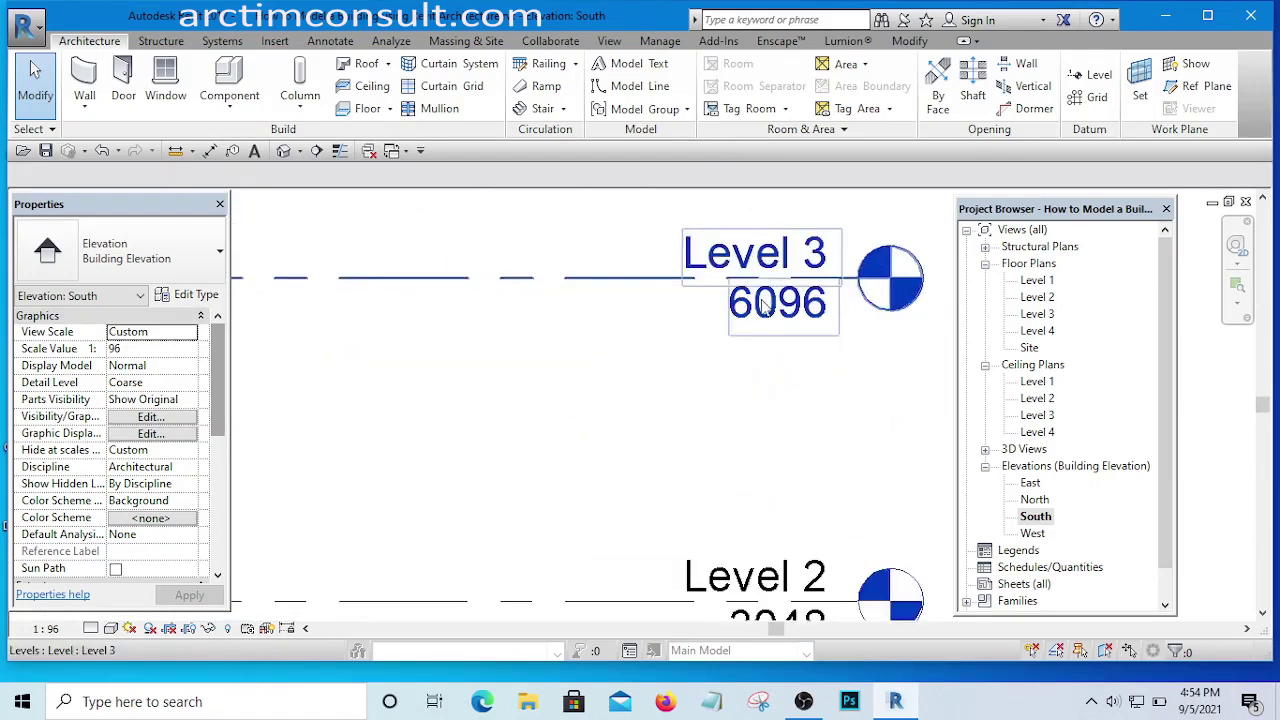
pyautogui.scroll(-5, 743, 369)
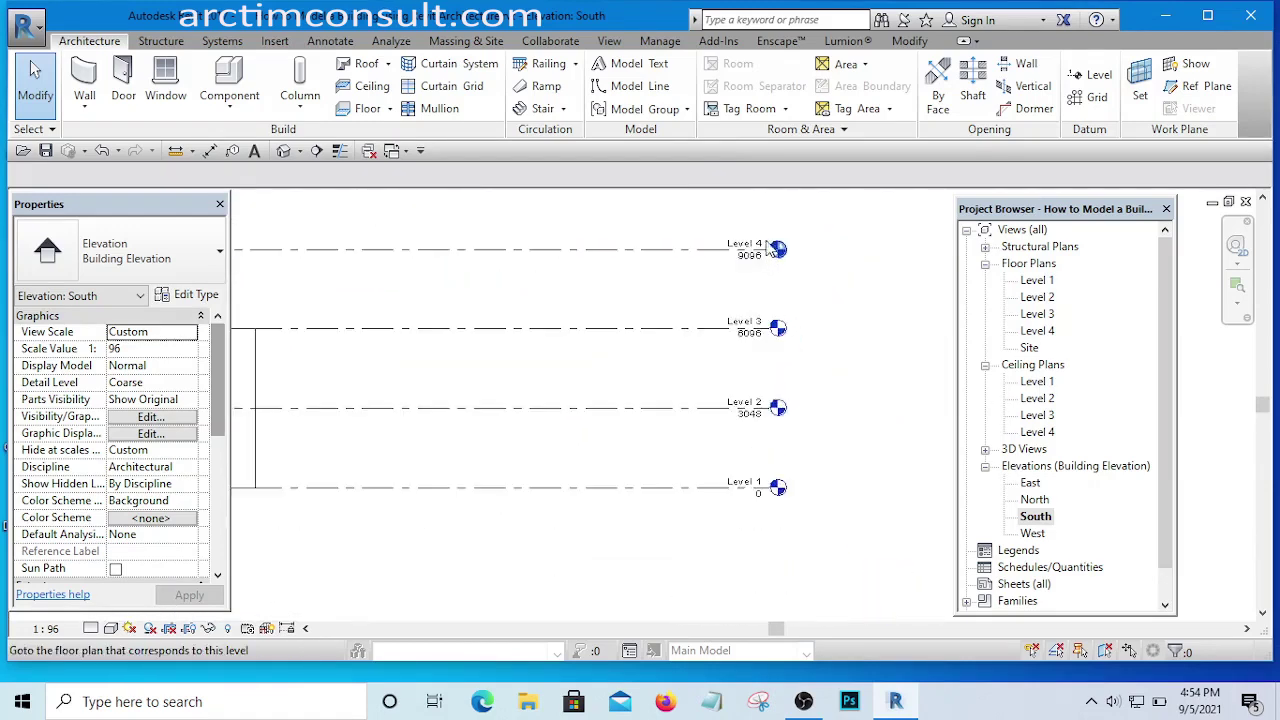
pyautogui.scroll(-3, 774, 211)
pyautogui.scroll(2, 517, 323)
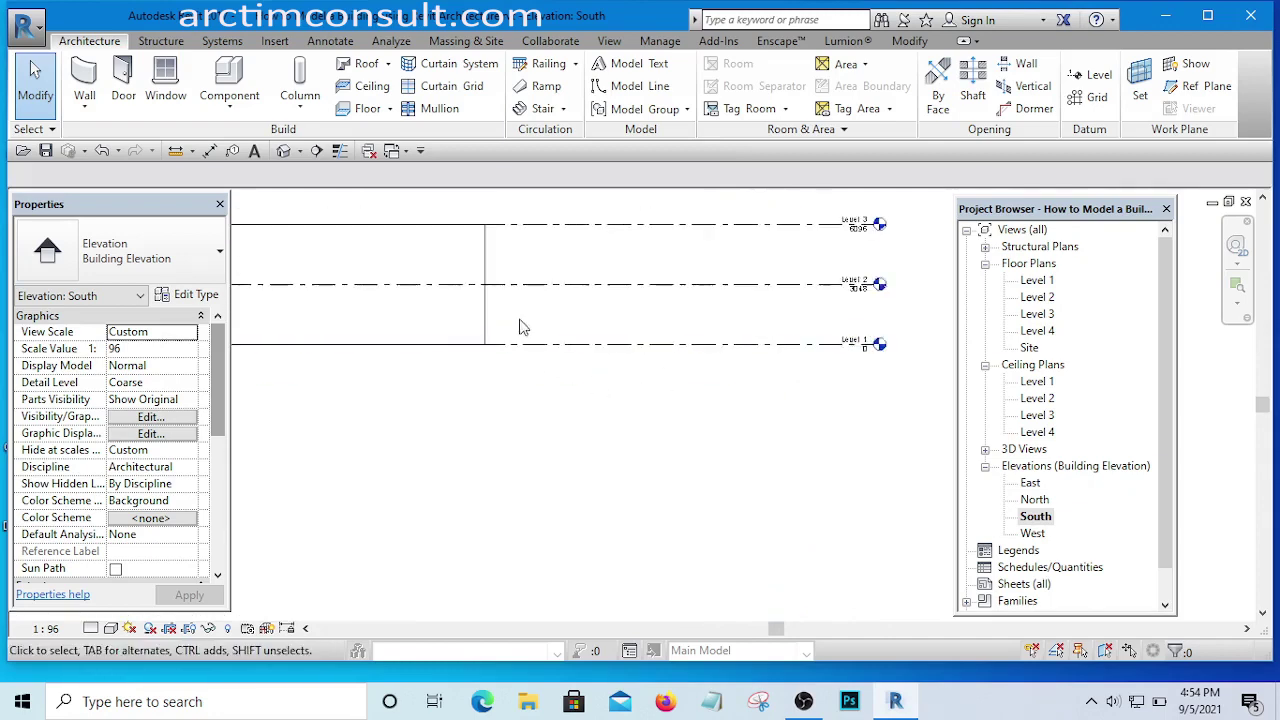
# - Compare the elevations on the level heads with the wall height and the spacing between Levels 1 and 4
pyautogui.scroll(-1, 560, 350)
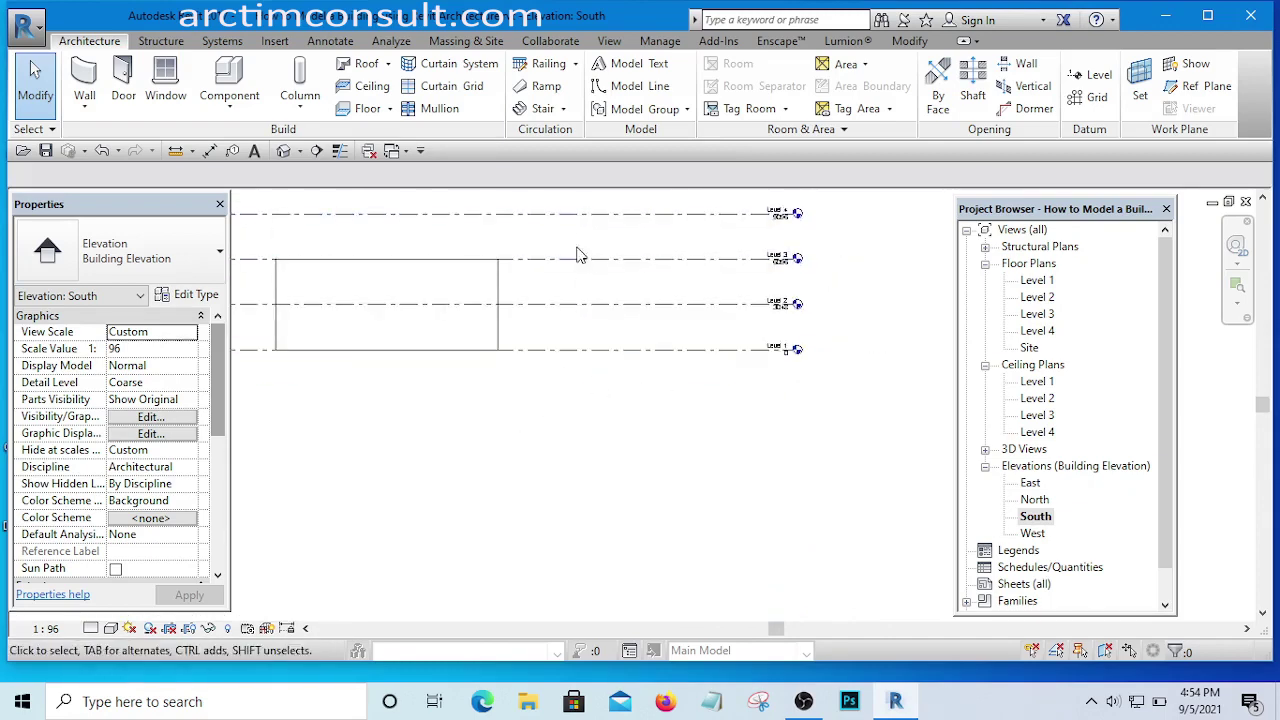
pyautogui.scroll(2, 590, 265)
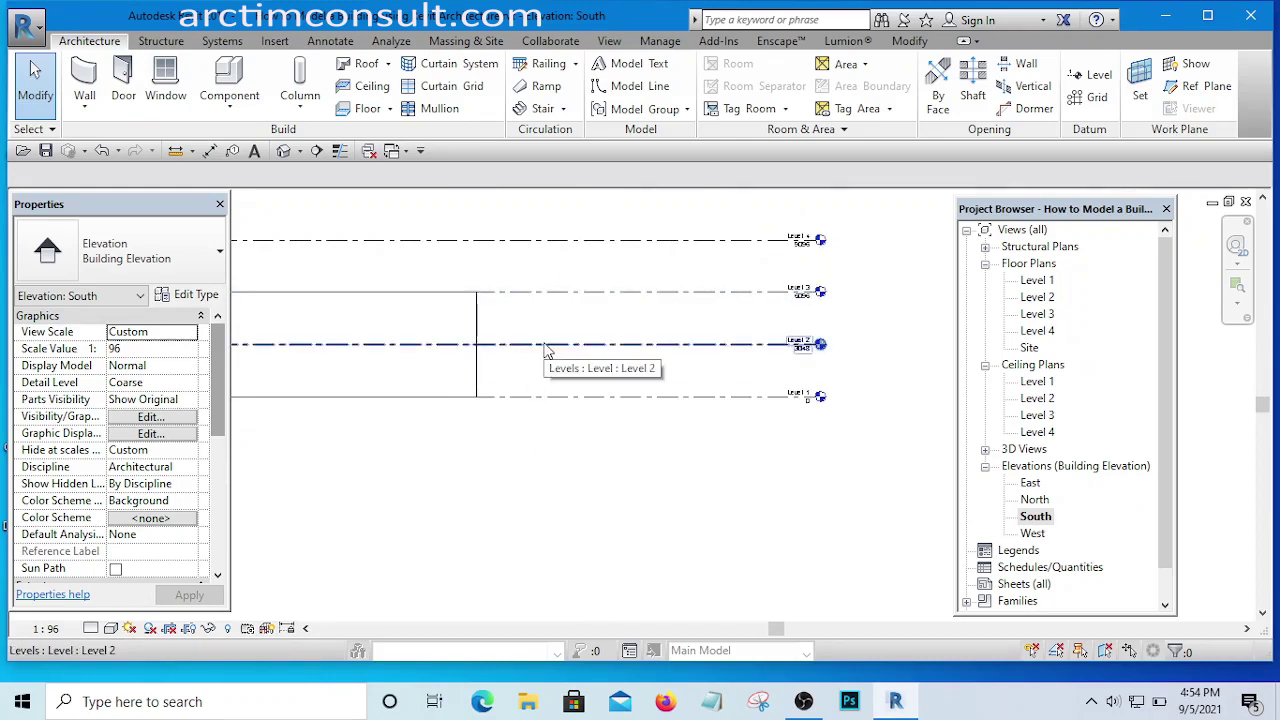
pyautogui.scroll(1, 575, 412)
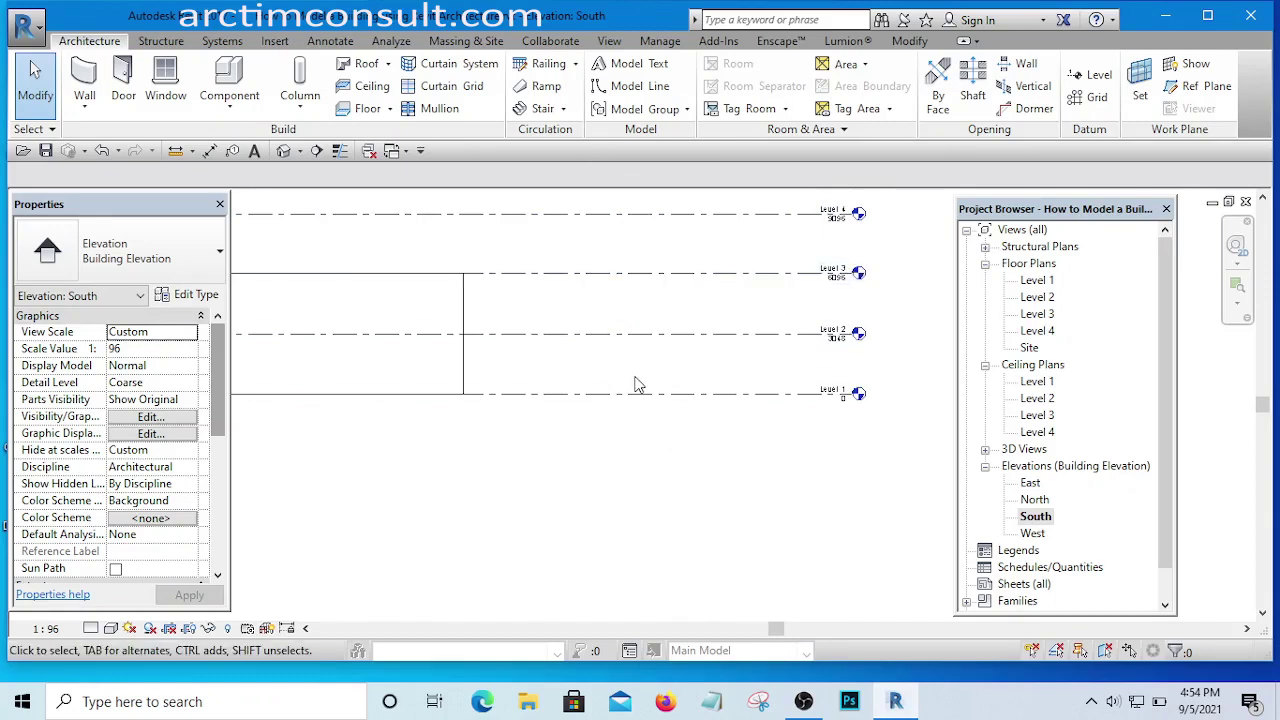
pyautogui.scroll(3, 637, 386)
pyautogui.scroll(-3, 594, 428)
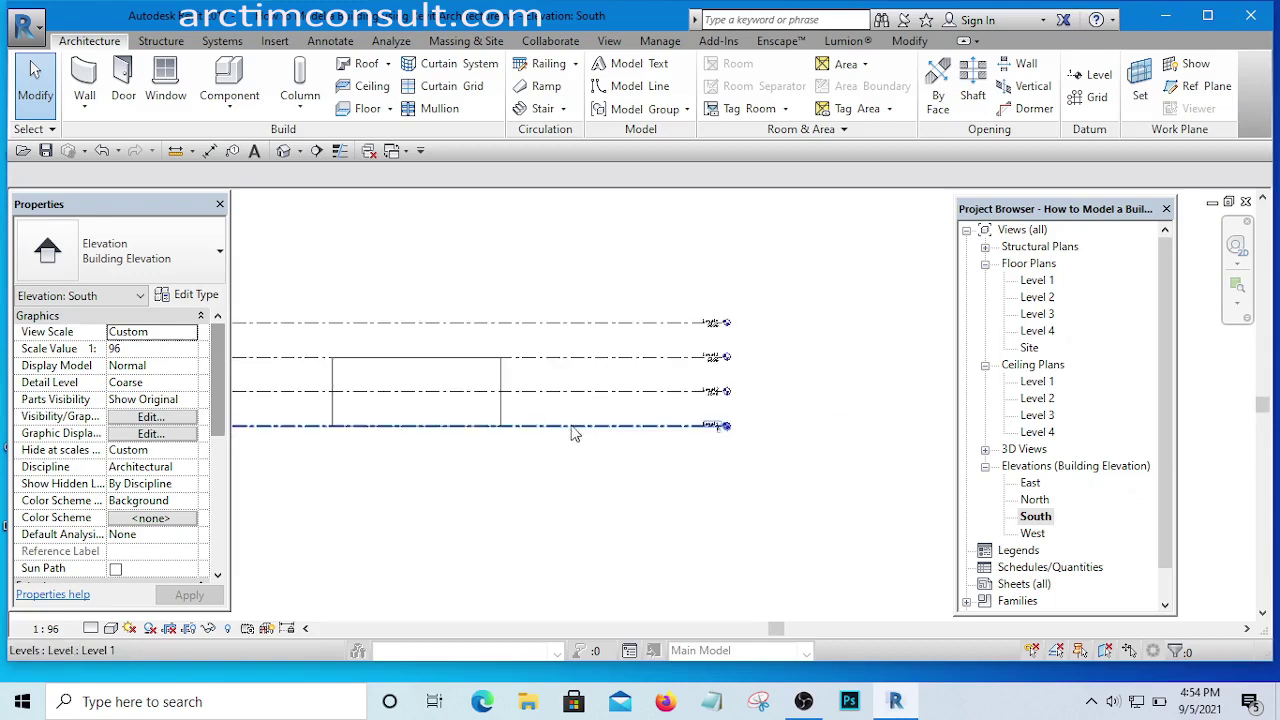
pyautogui.scroll(3, 590, 470)
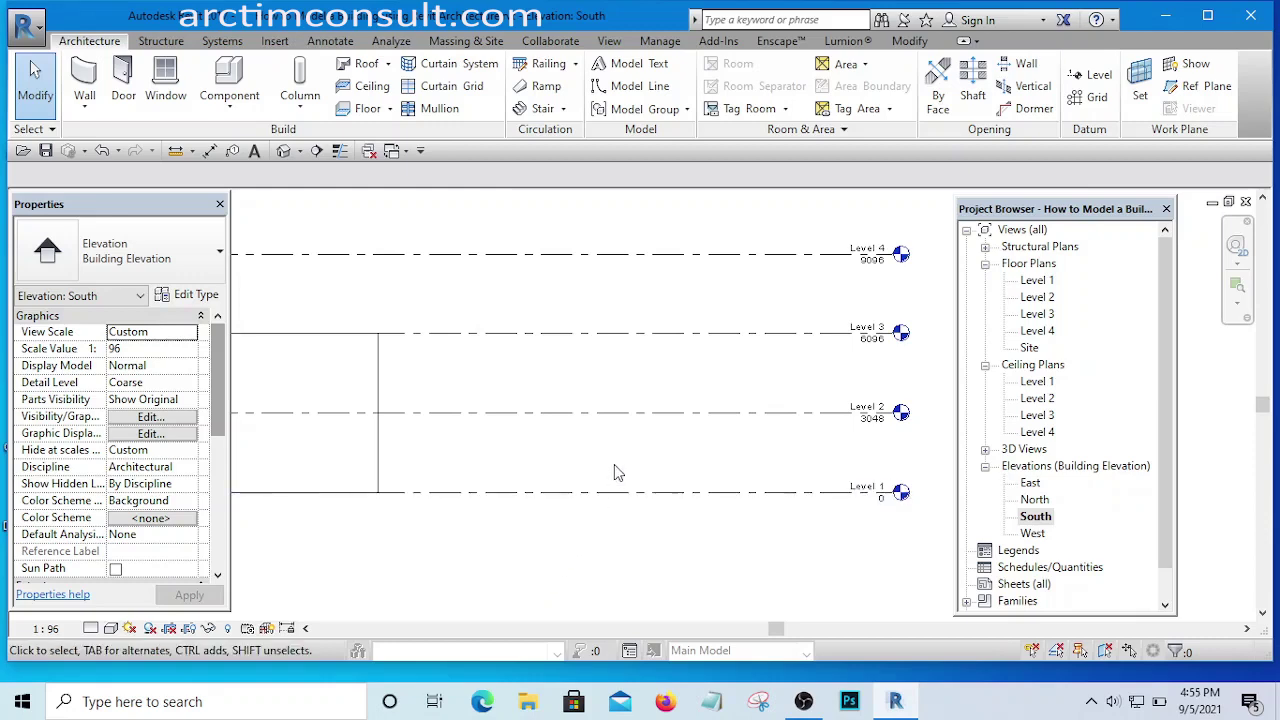
pyautogui.scroll(-2, 612, 468)
pyautogui.scroll(3, 605, 480)
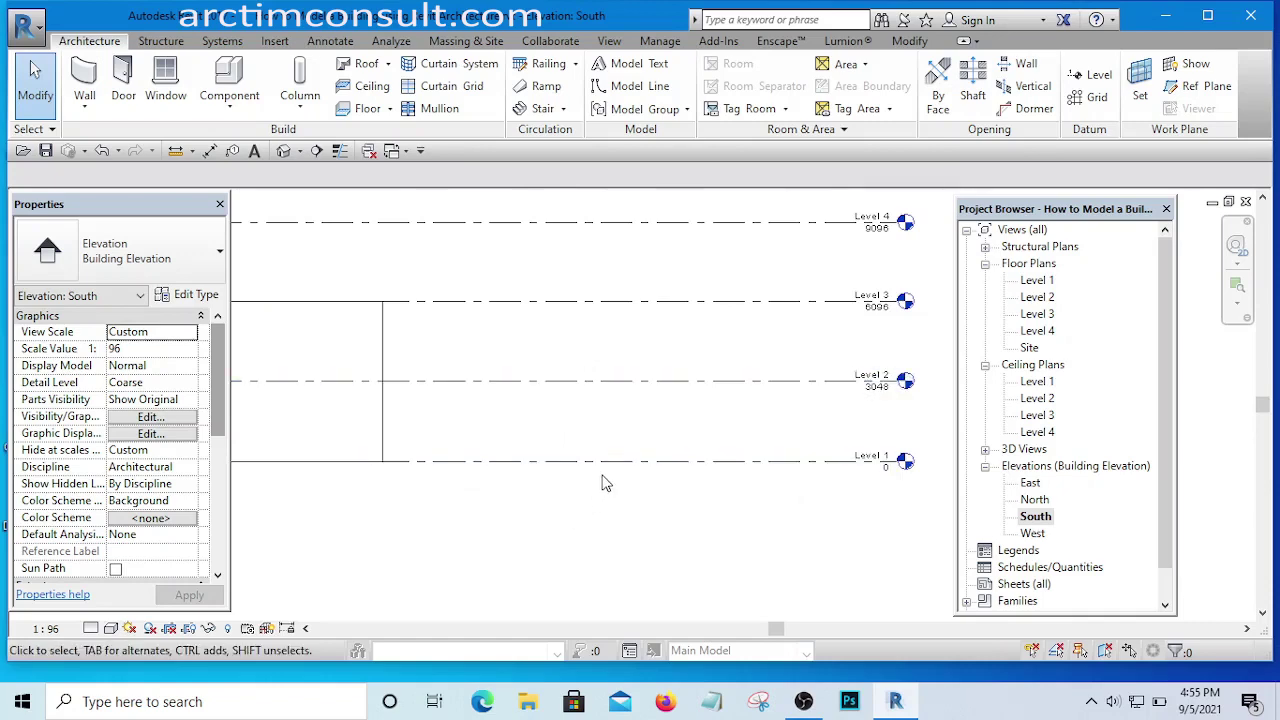
pyautogui.scroll(1, 563, 377)
pyautogui.scroll(-1, 794, 371)
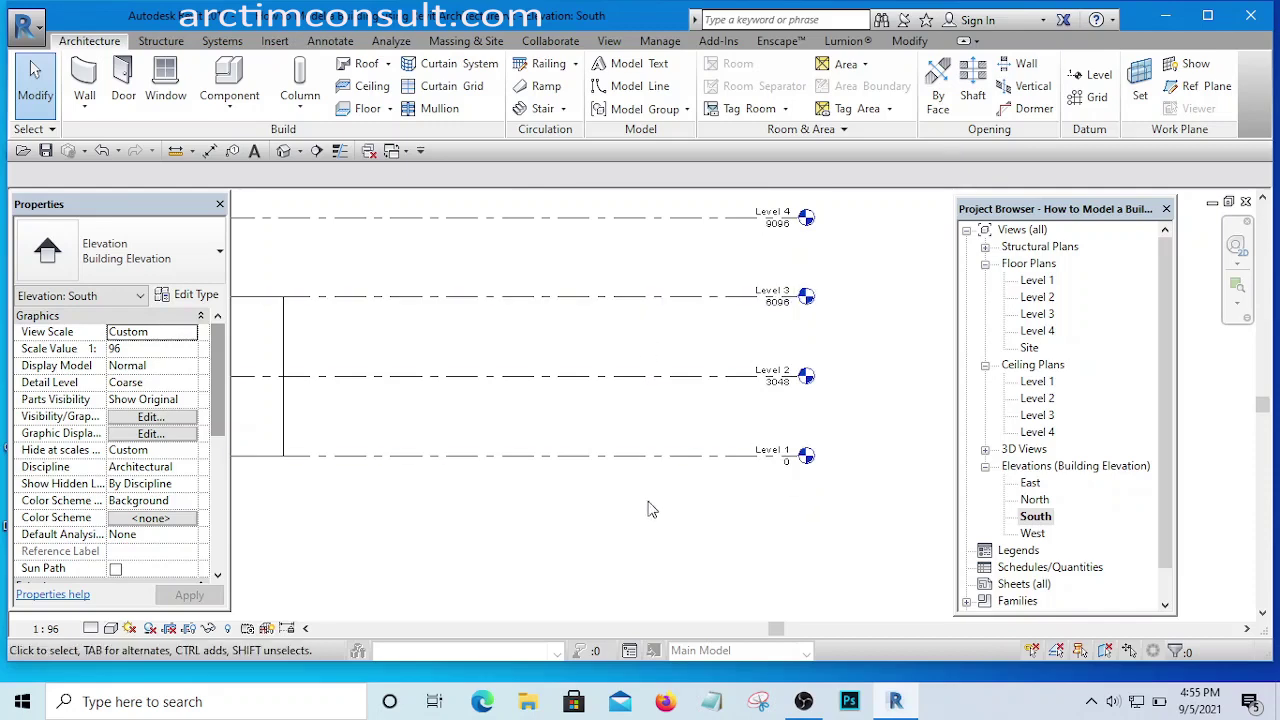
pyautogui.scroll(4, 792, 458)
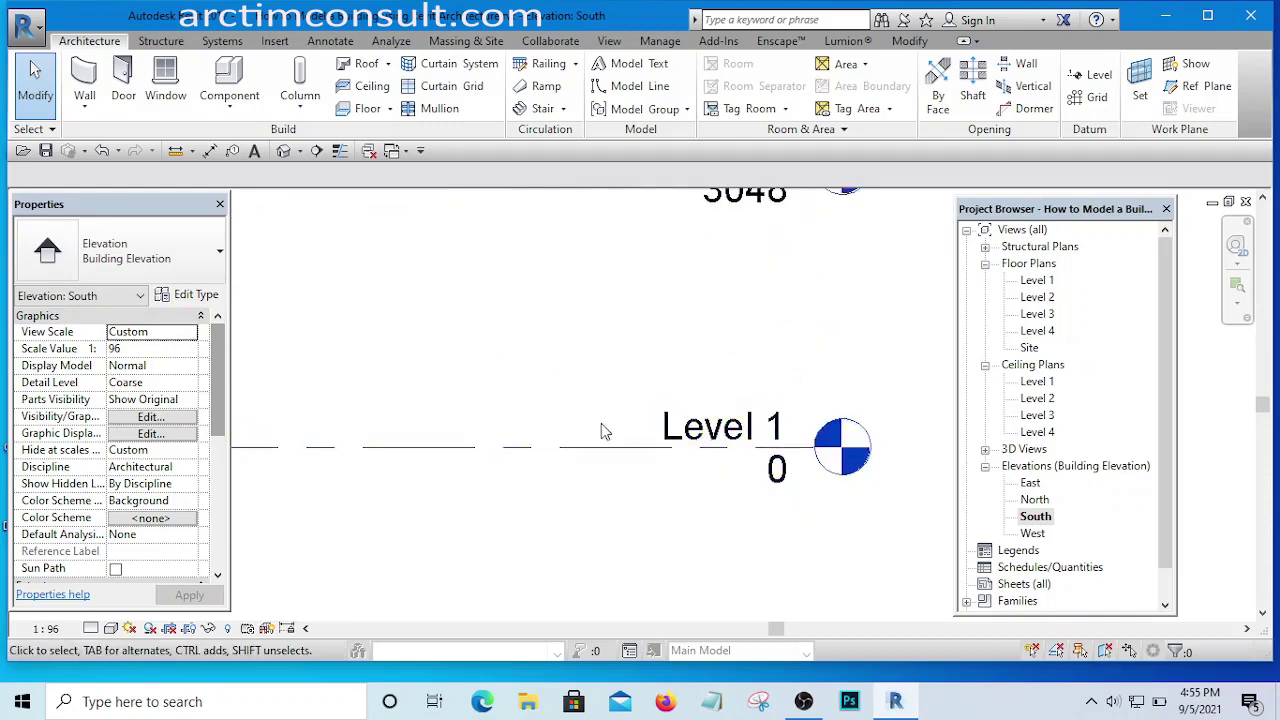
pyautogui.scroll(-2, 810, 397)
pyautogui.scroll(-6, 810, 397)
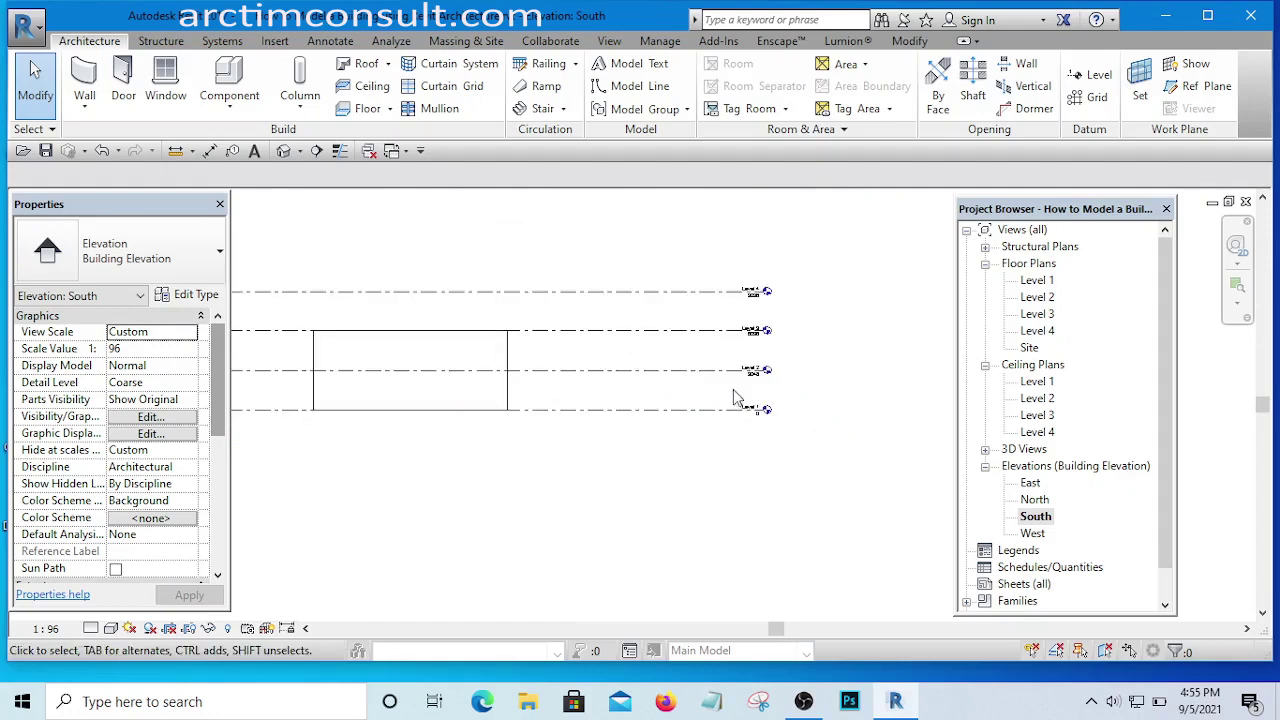
pyautogui.scroll(6, 668, 432)
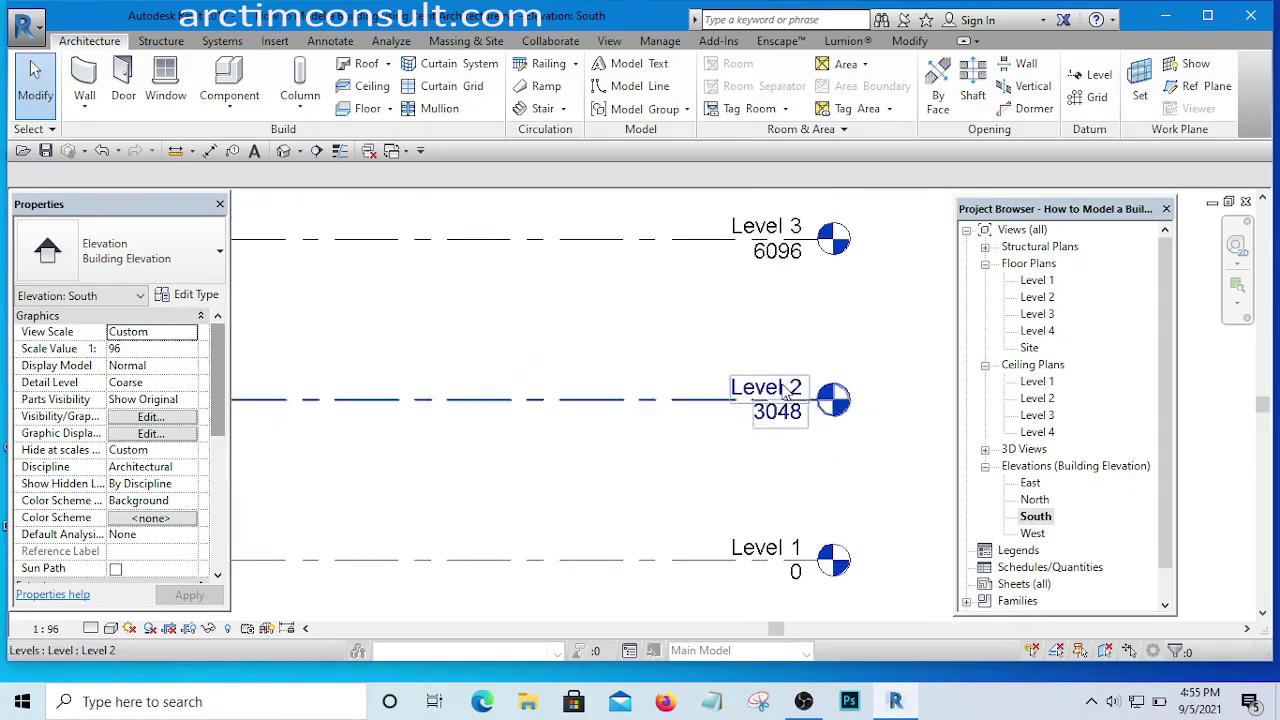
pyautogui.scroll(-4, 729, 376)
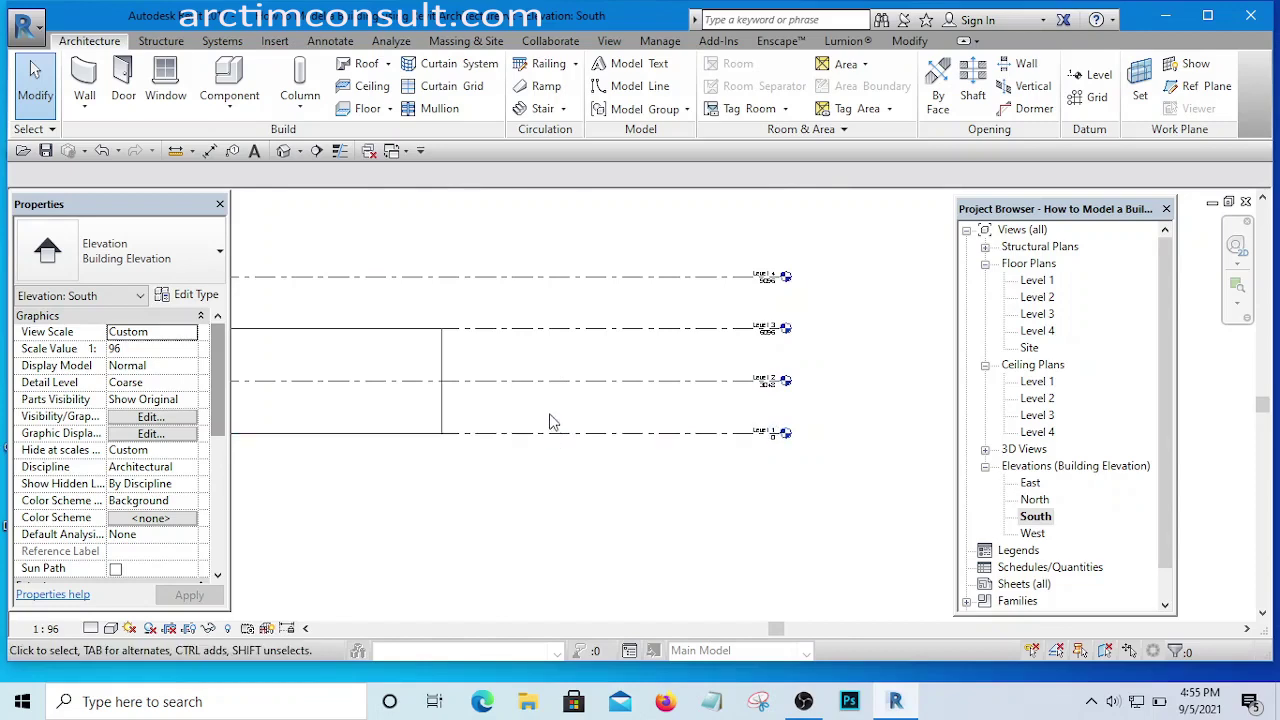
# - Start an Aligned Dimension and set its linear dimension style to Room Dim
pyautogui.click(909, 41)
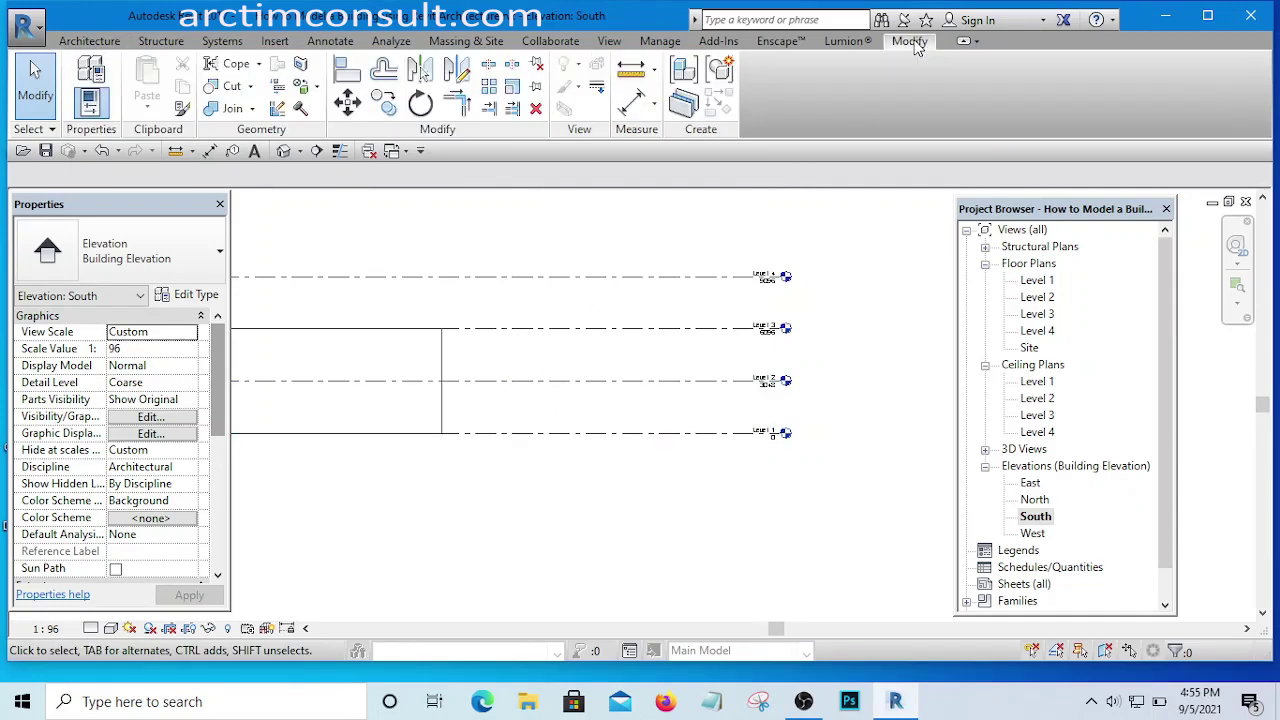
pyautogui.click(655, 106)
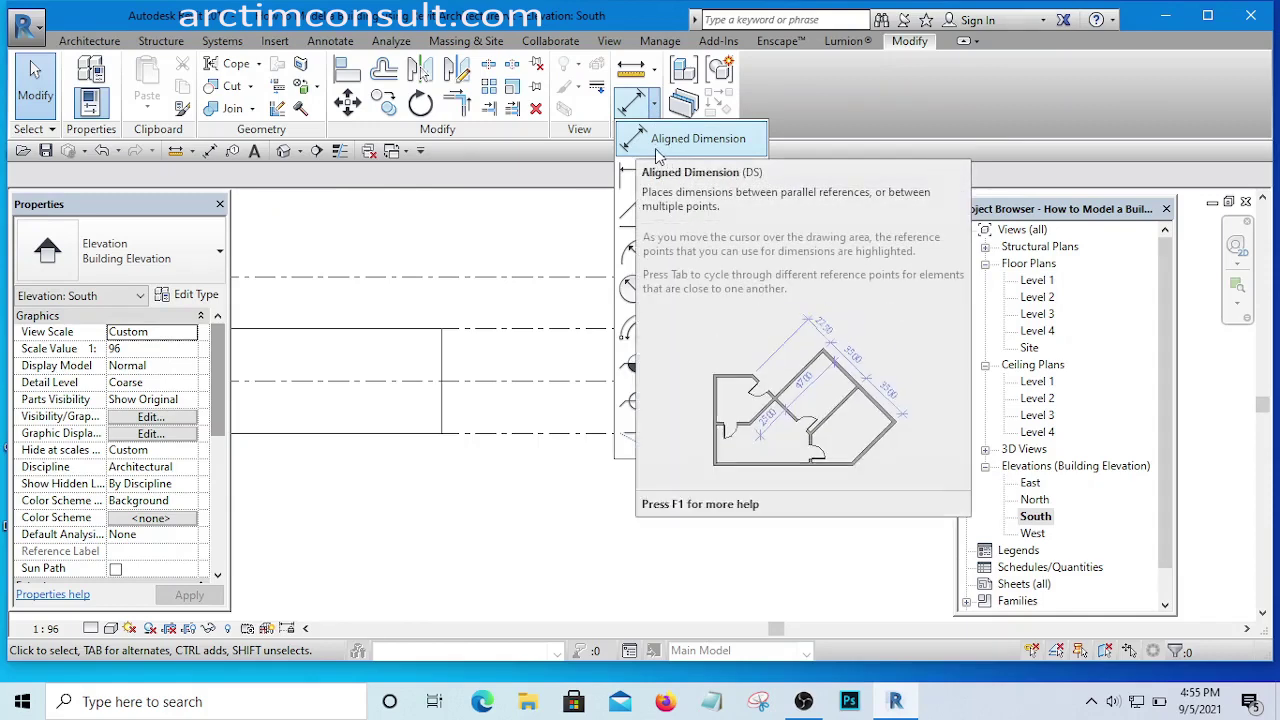
pyautogui.click(670, 142)
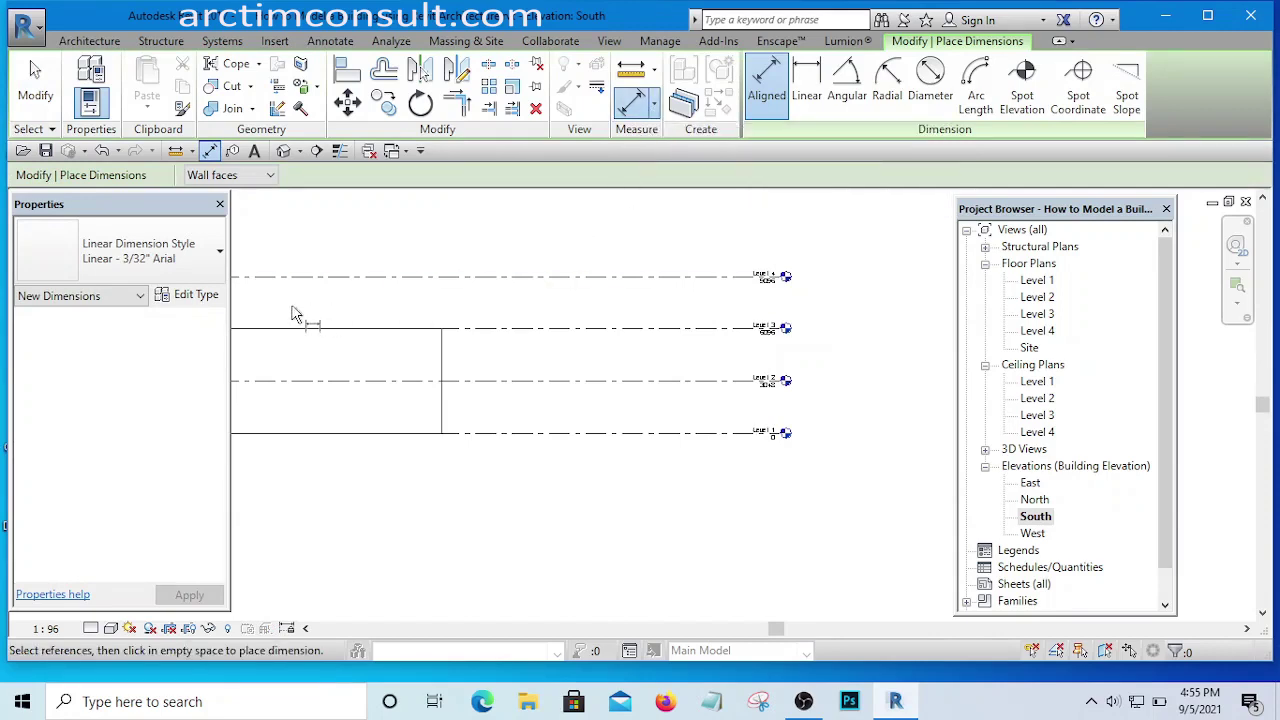
pyautogui.click(117, 245)
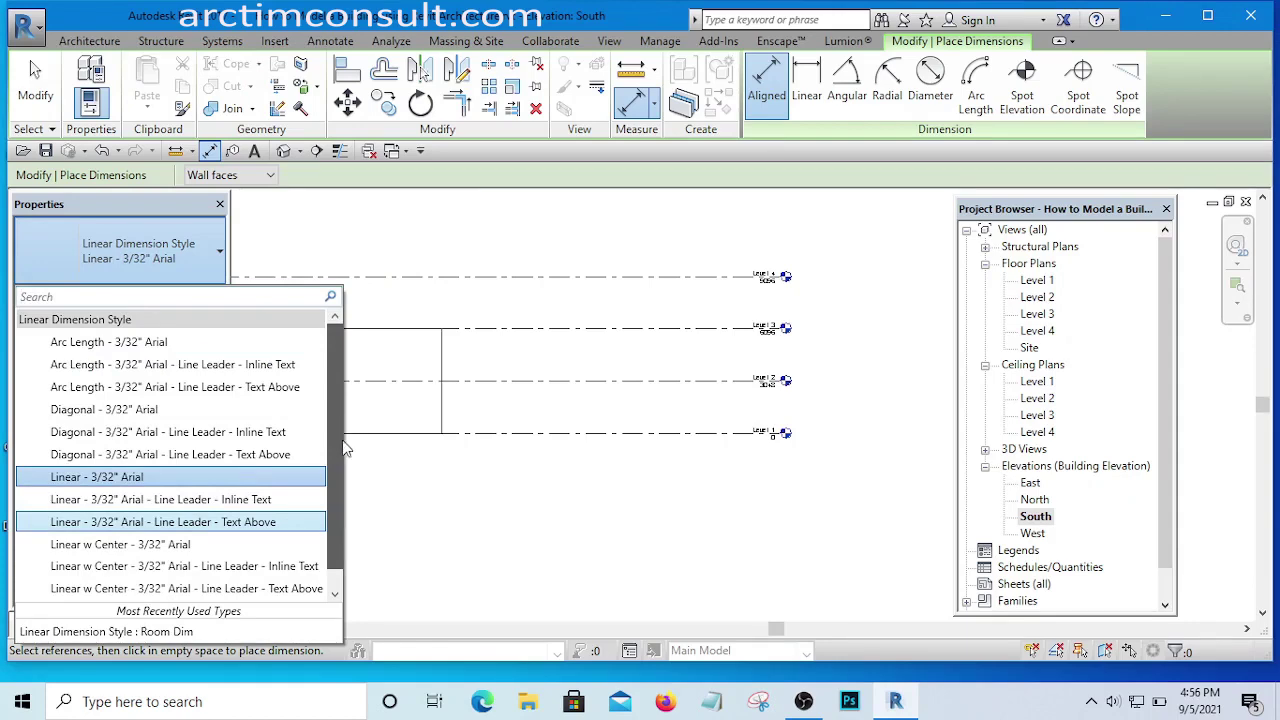
pyautogui.scroll(-1, 343, 448)
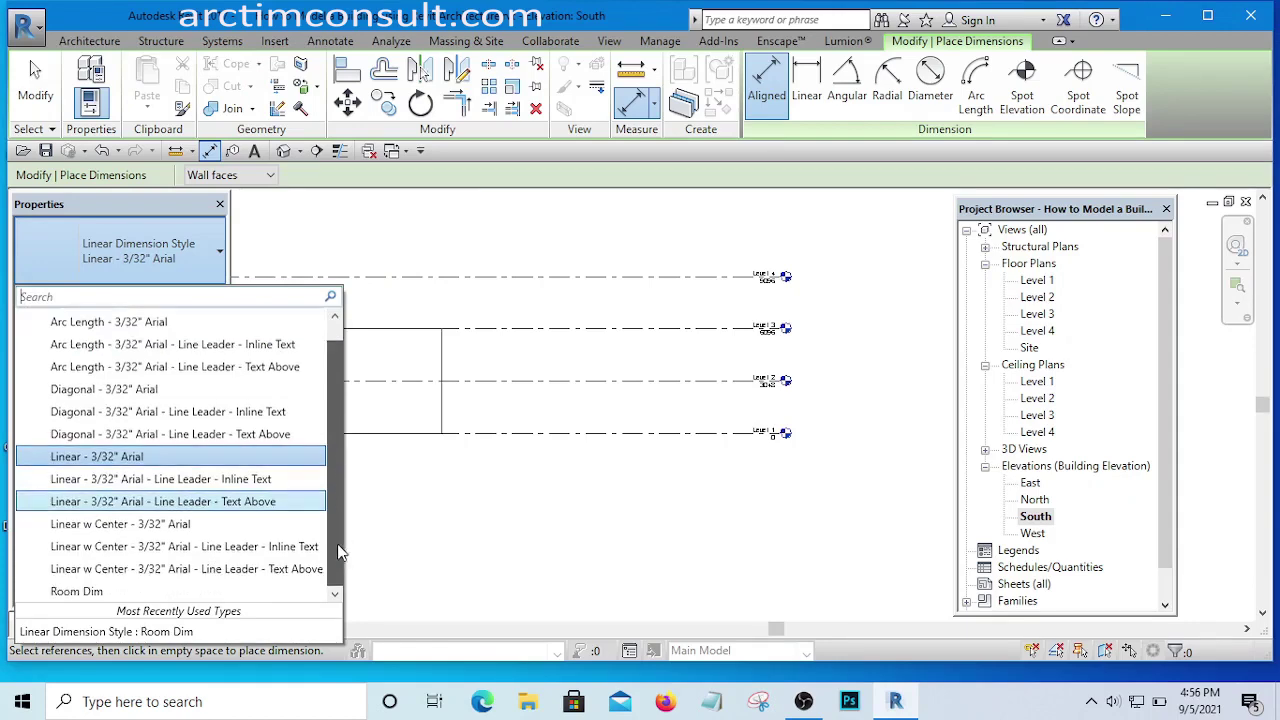
pyautogui.click(97, 592)
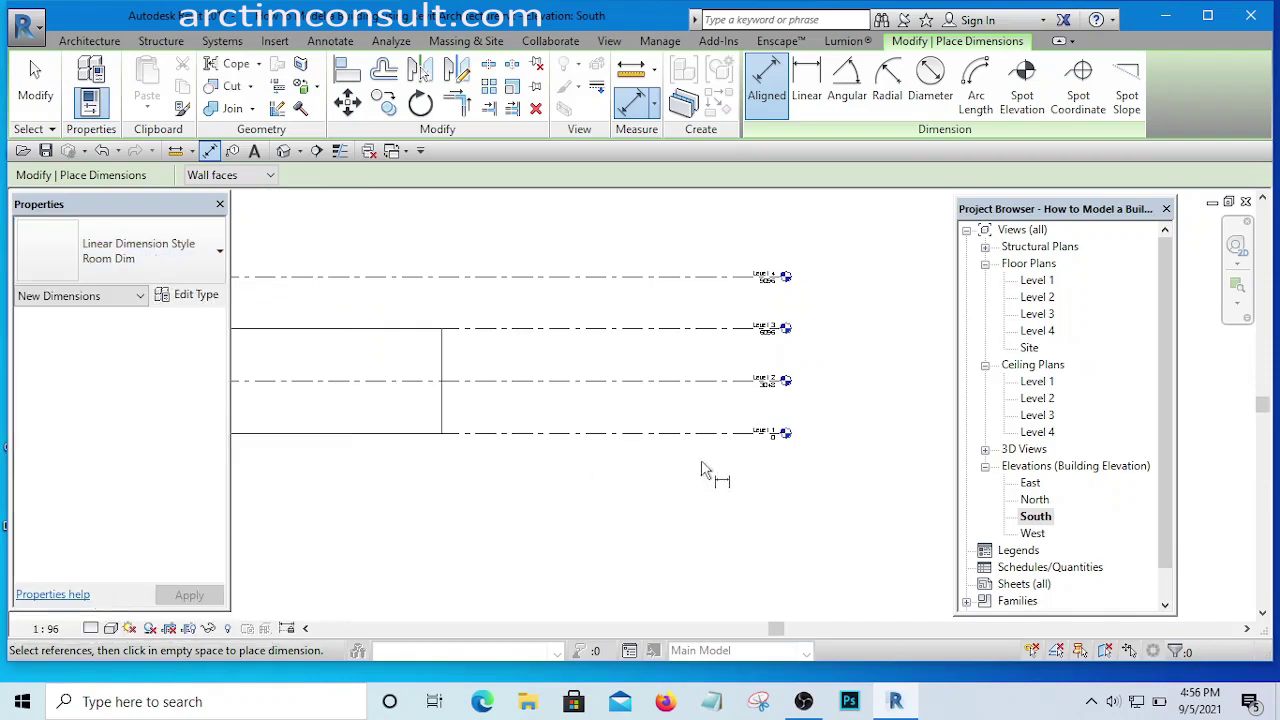
# - Place one continuous dimension string through Levels 4, 3, 2 and 1, just beside the building's wall edge
pyautogui.scroll(3, 525, 290)
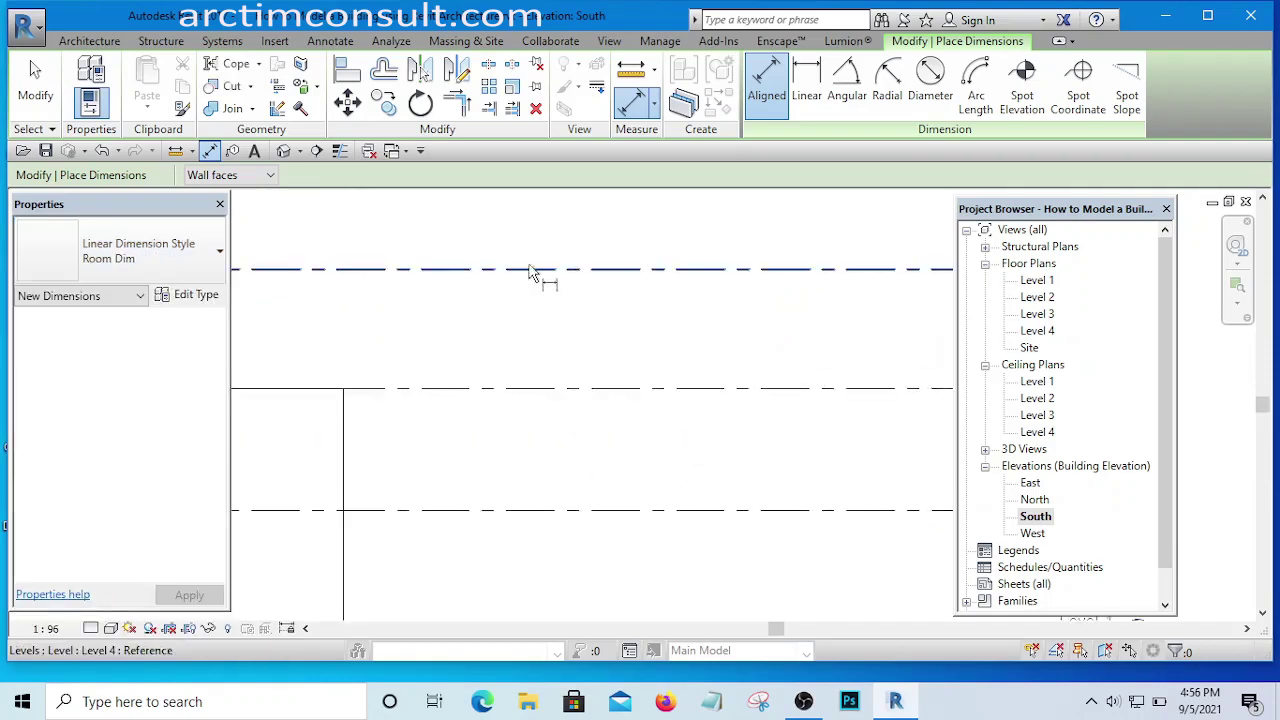
pyautogui.scroll(-3, 535, 280)
pyautogui.scroll(1, 543, 283)
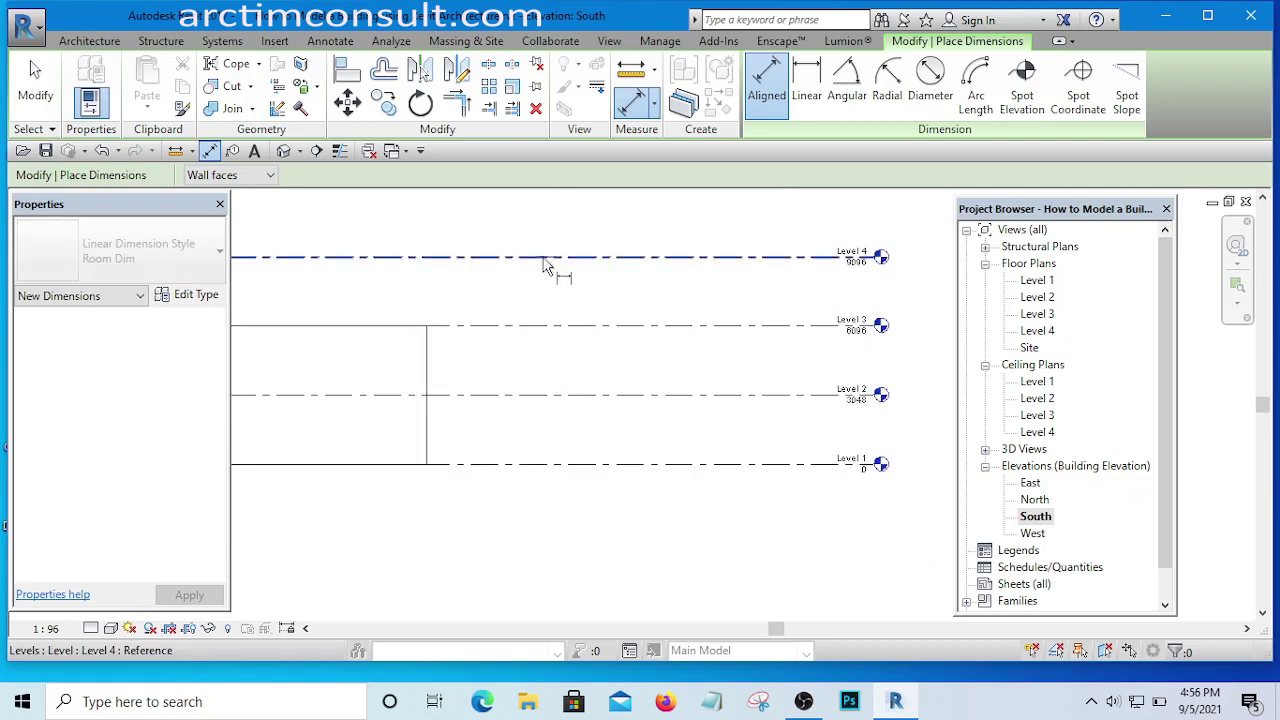
pyautogui.click(543, 260)
pyautogui.scroll(1, 534, 335)
pyautogui.click(541, 326)
pyautogui.scroll(1, 528, 425)
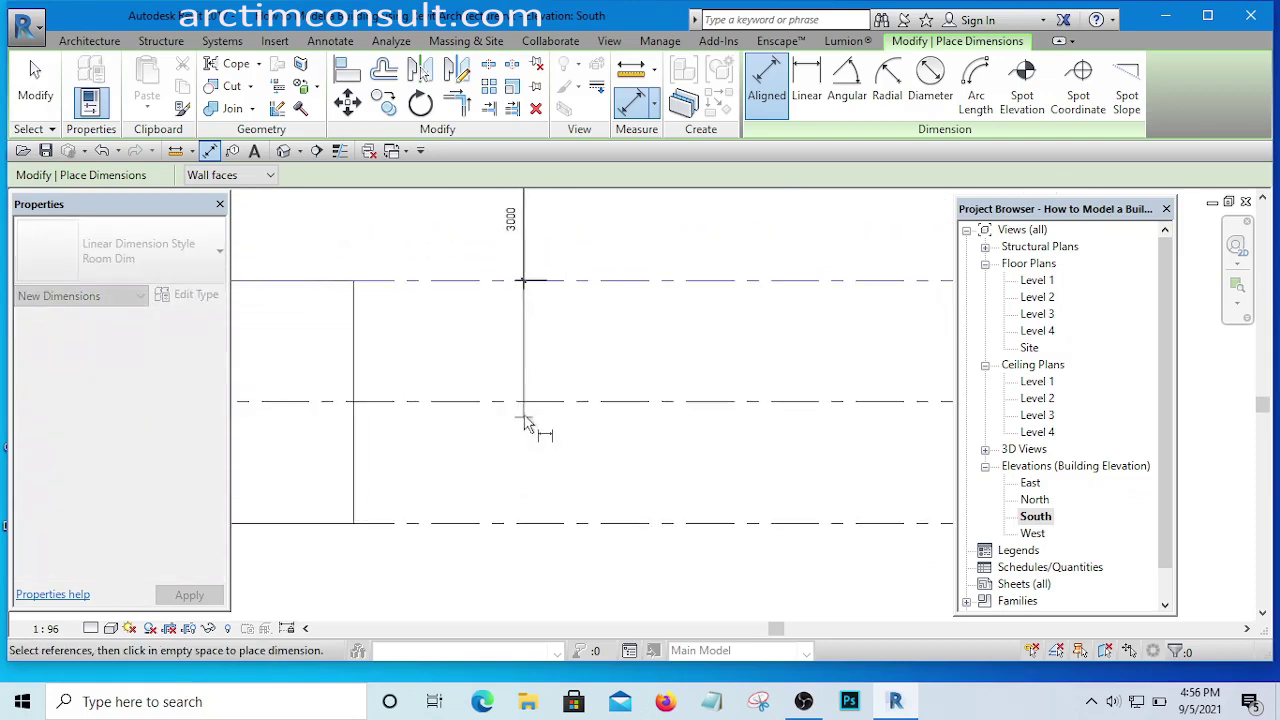
pyautogui.click(525, 402)
pyautogui.click(516, 523)
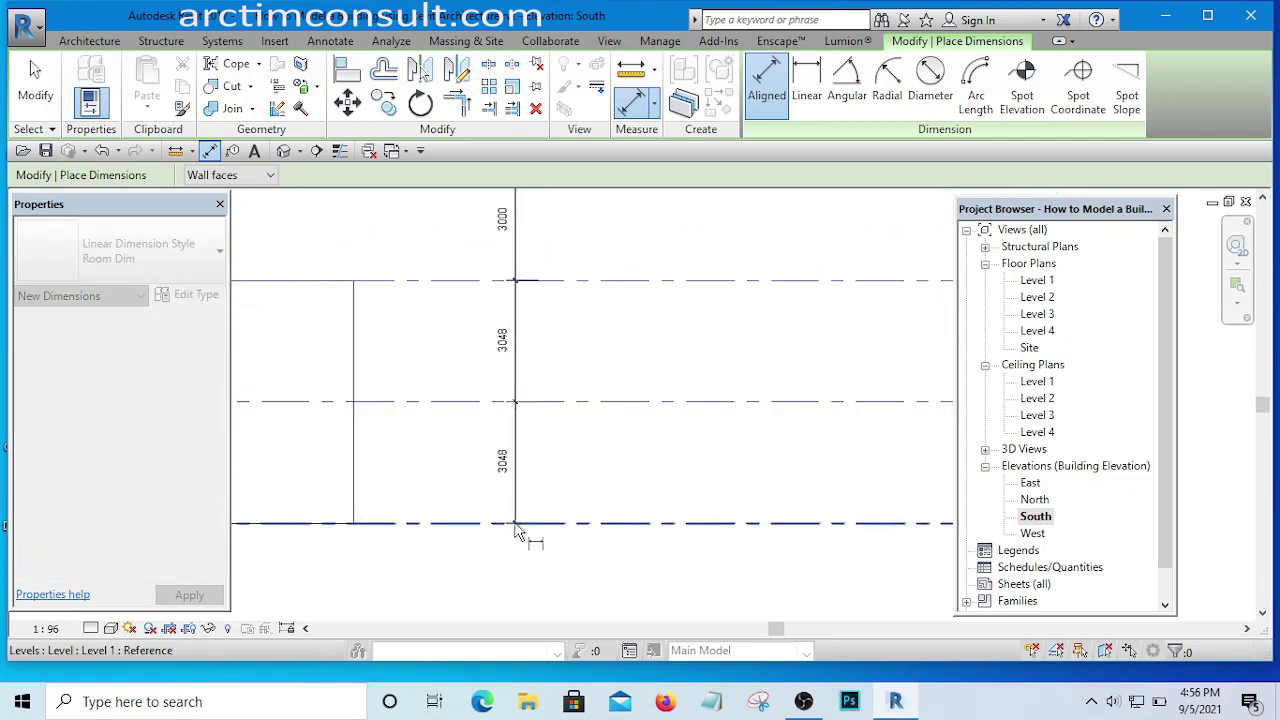
pyautogui.scroll(2, 491, 465)
pyautogui.click(488, 467)
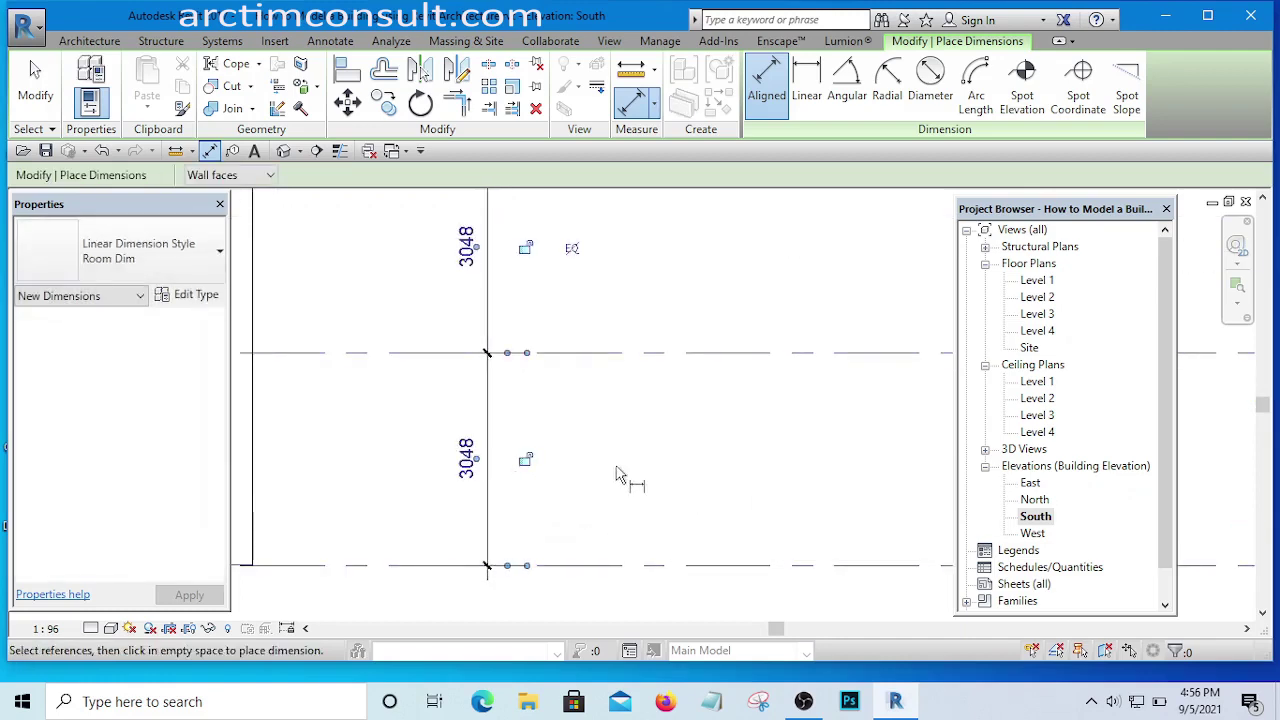
# - Inspect the new dimension string across the four levels and finish placing dimensions
pyautogui.scroll(-3, 618, 477)
pyautogui.scroll(3, 663, 466)
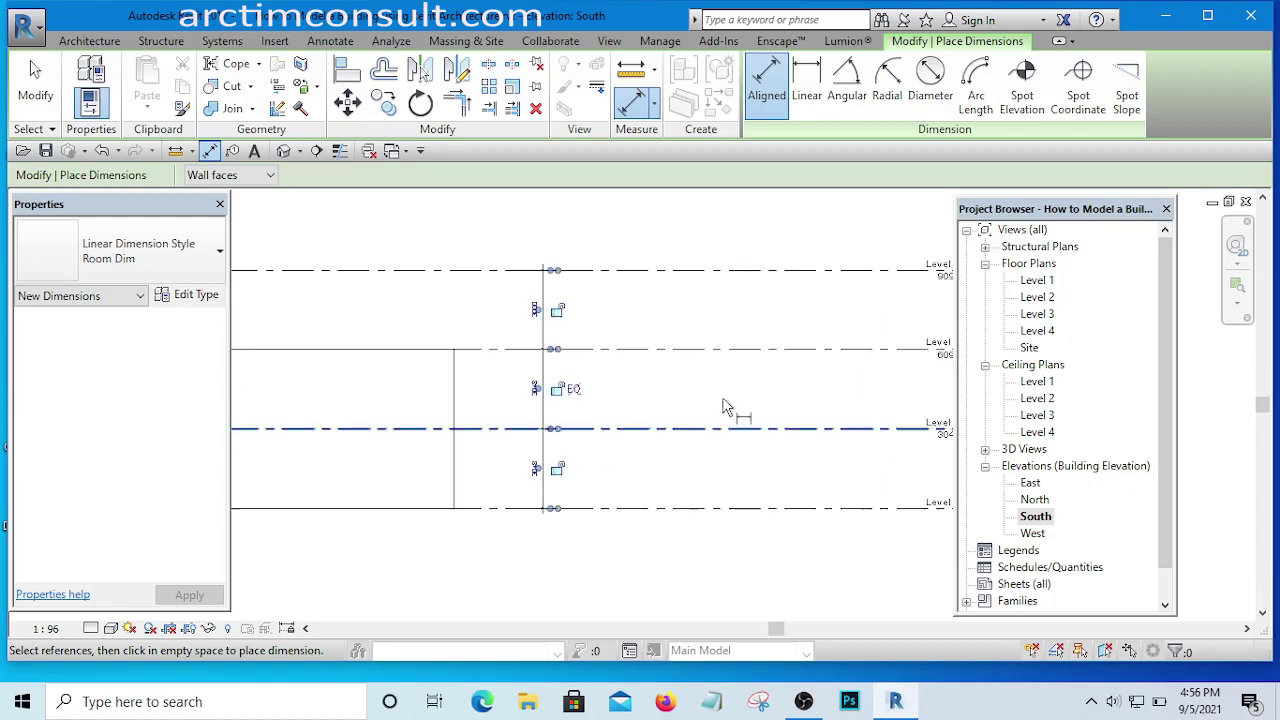
pyautogui.scroll(2, 712, 340)
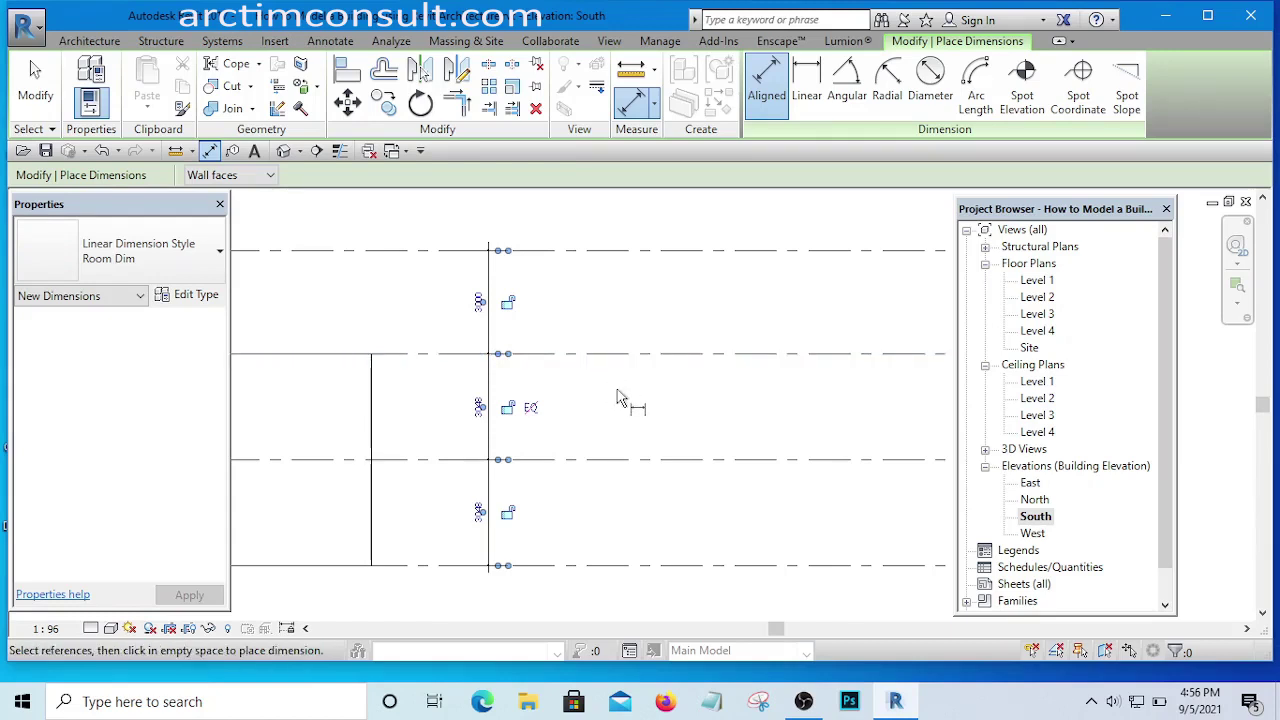
pyautogui.scroll(-2, 645, 430)
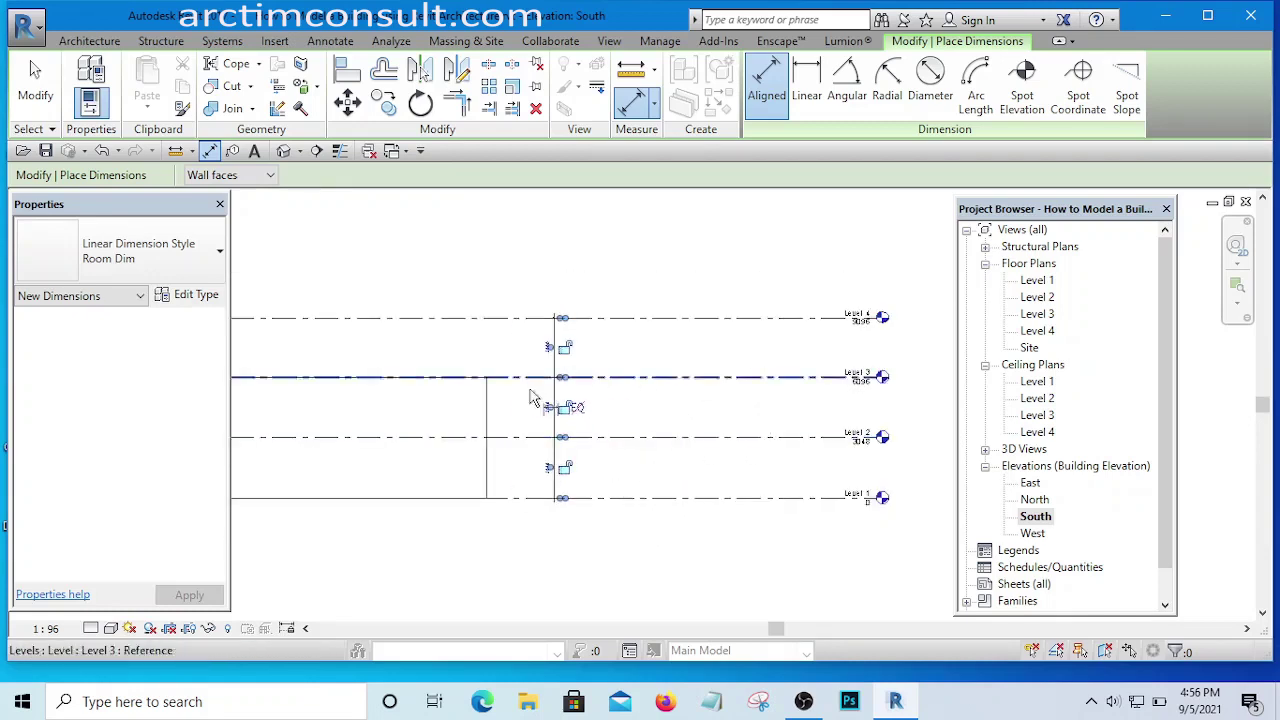
pyautogui.scroll(2, 600, 430)
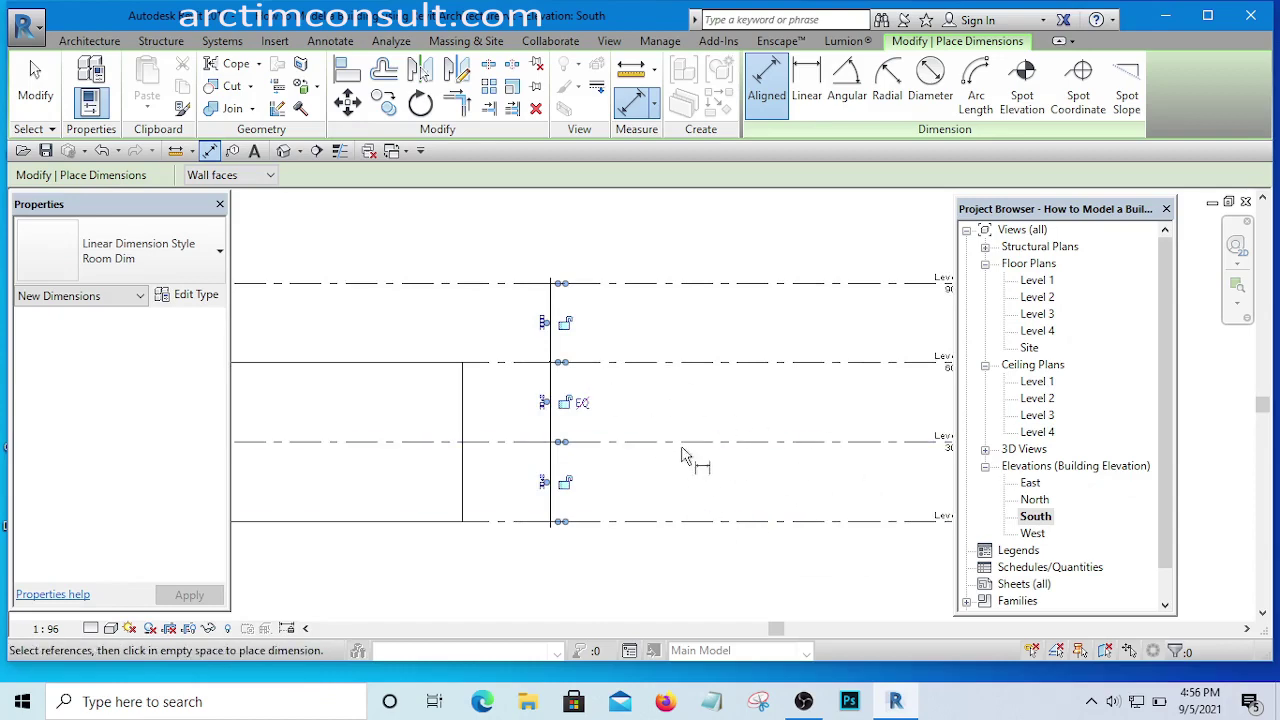
pyautogui.scroll(-3, 730, 418)
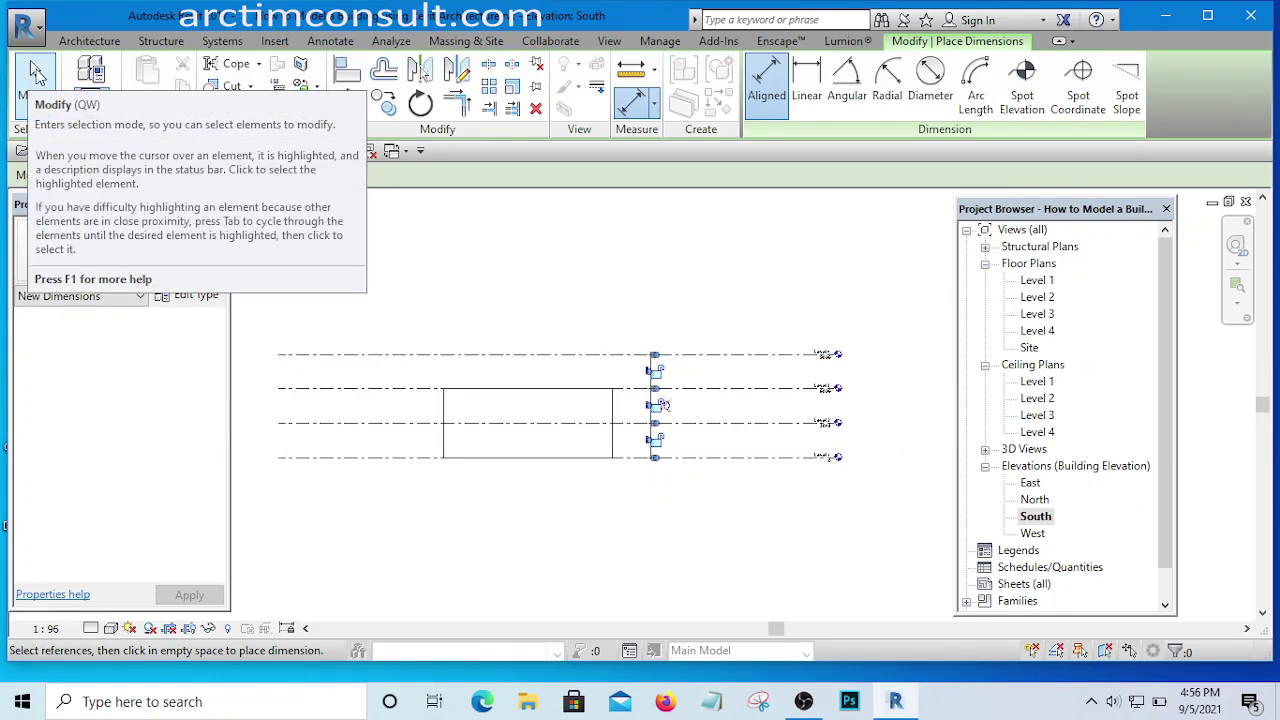
pyautogui.click(37, 72)
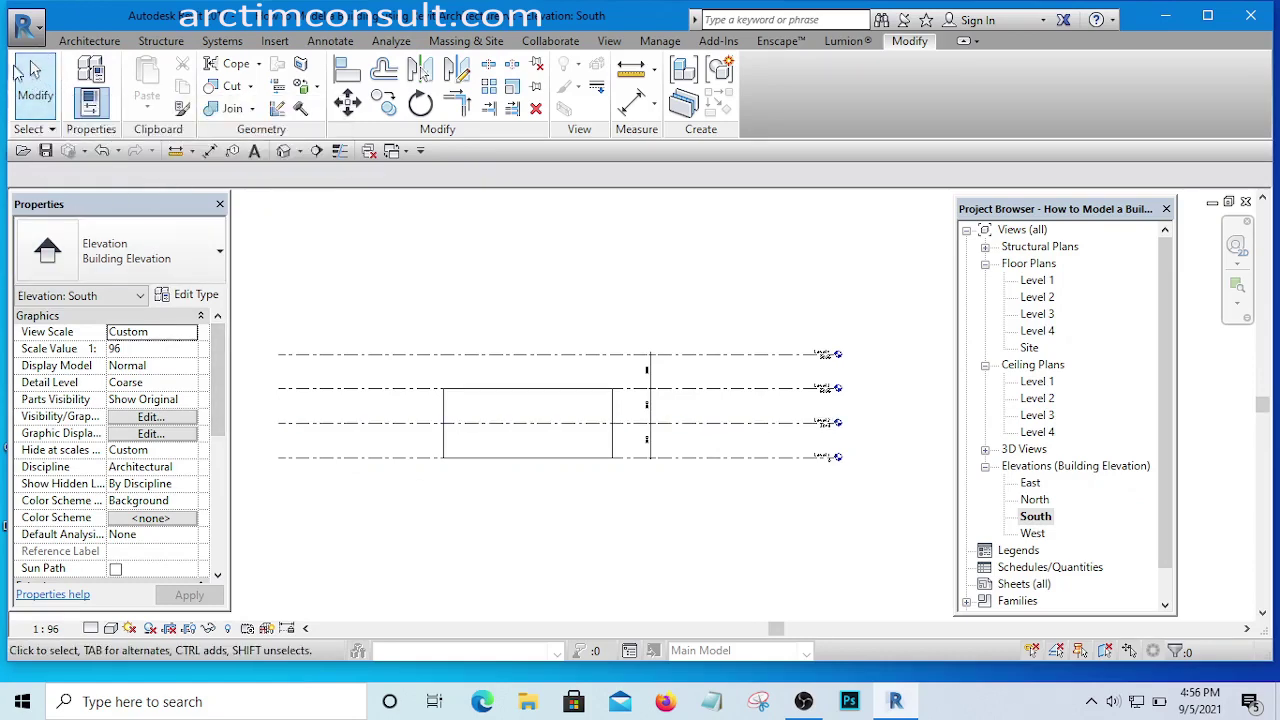
pyautogui.click(33, 80)
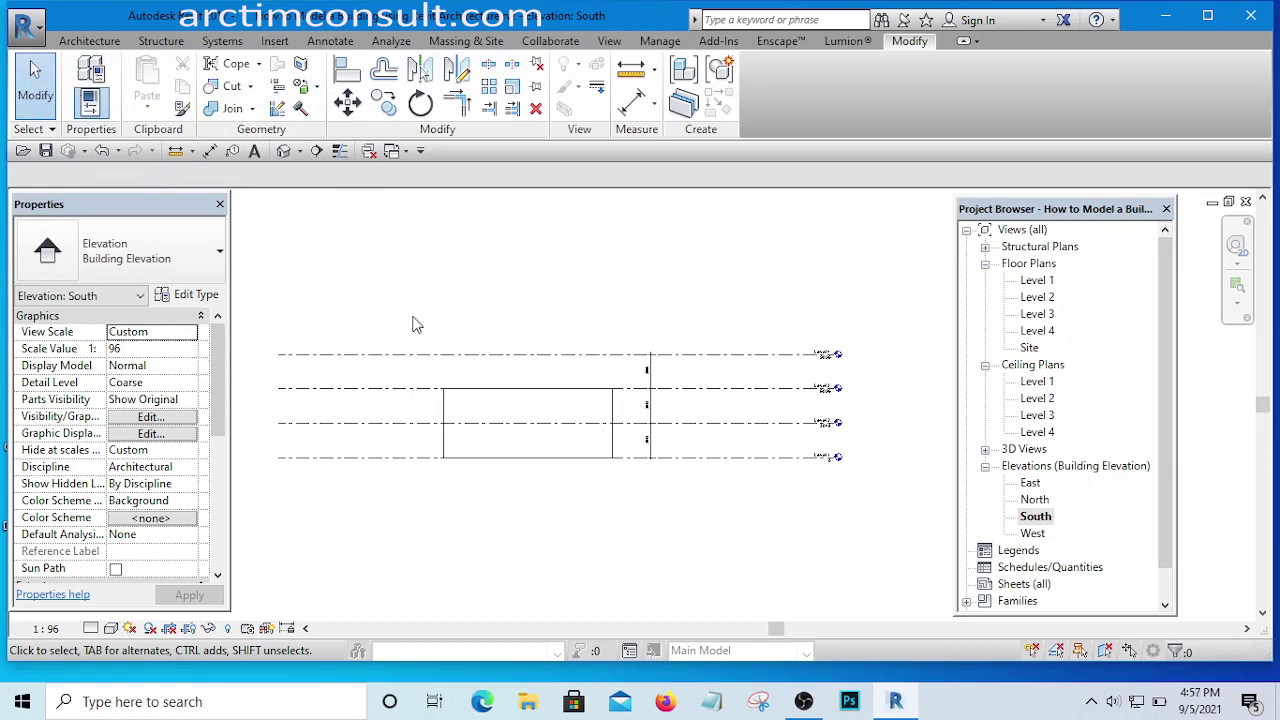
# - Read the floor-to-floor values on the dimension string between the levels
pyautogui.scroll(2, 676, 437)
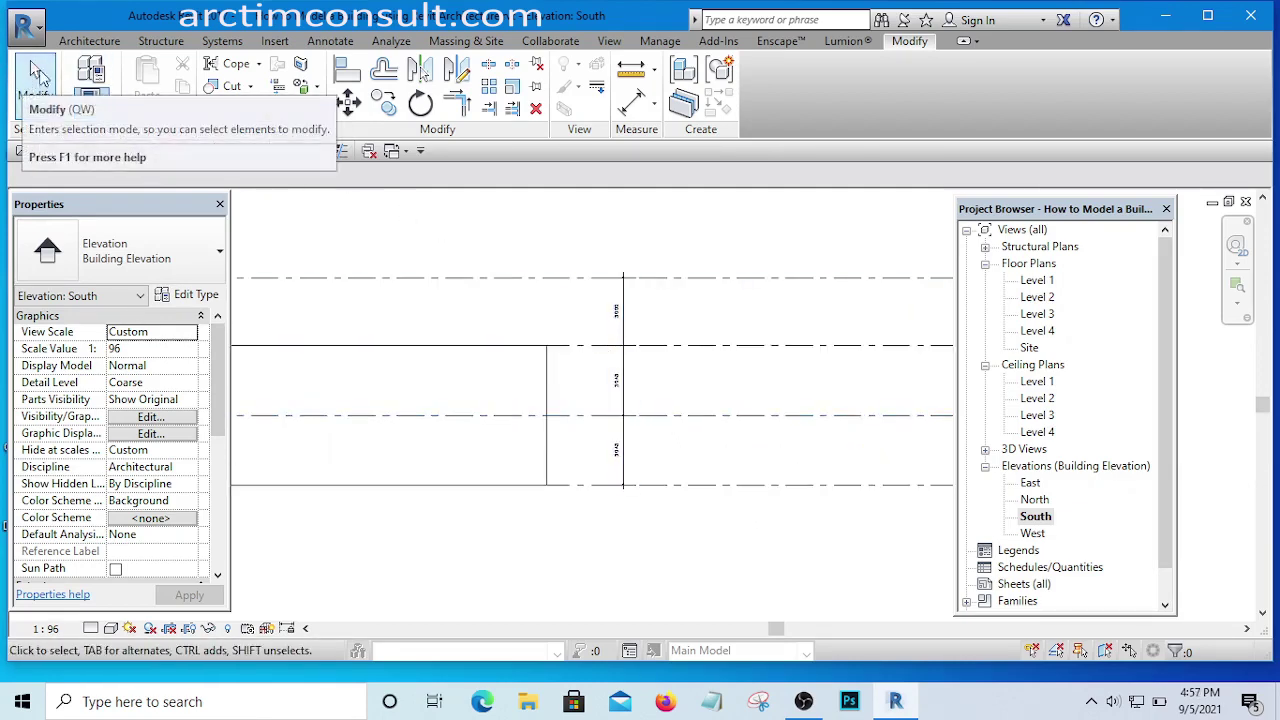
pyautogui.click(35, 72)
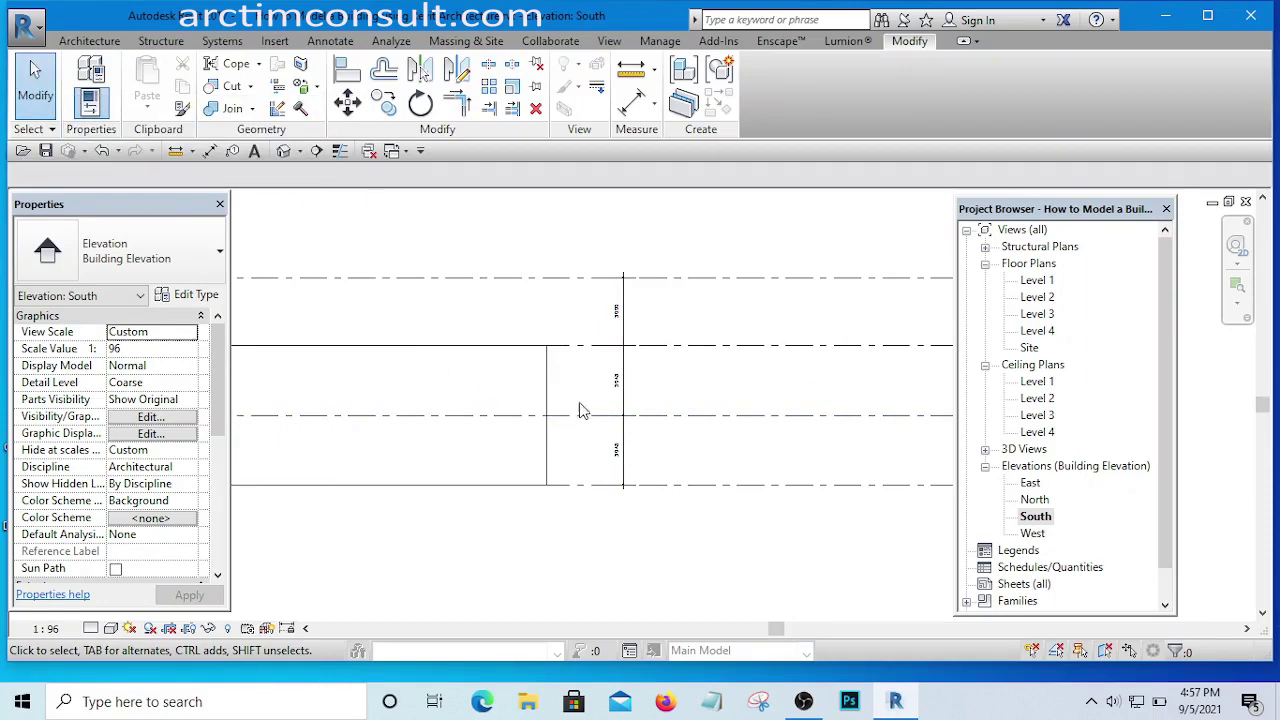
pyautogui.scroll(-2, 617, 387)
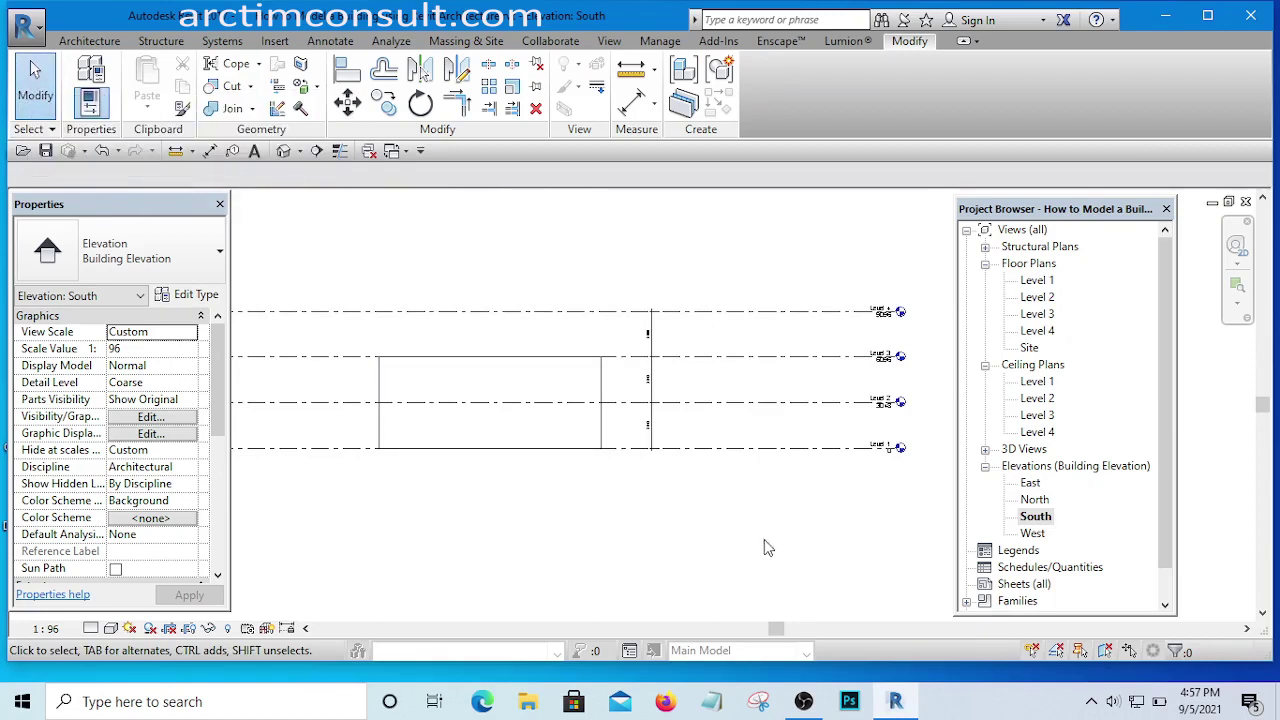
pyautogui.scroll(4, 671, 449)
pyautogui.scroll(1, 592, 389)
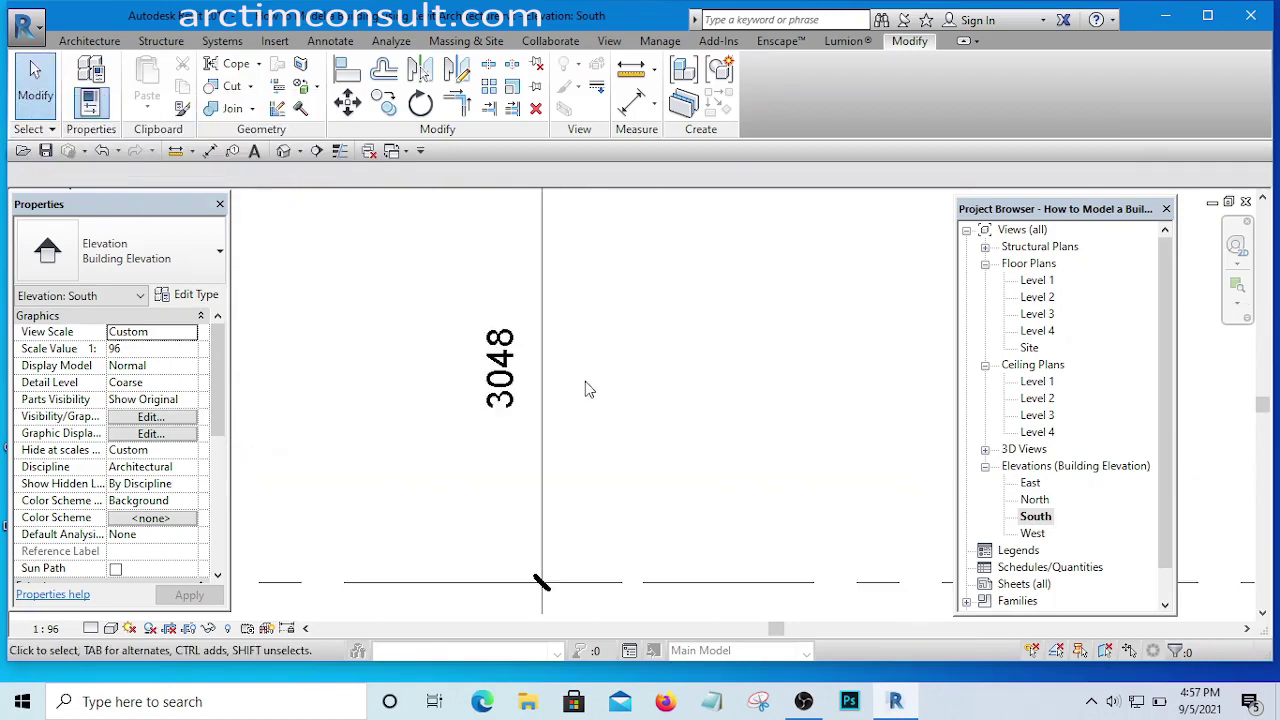
pyautogui.scroll(-4, 586, 386)
pyautogui.scroll(3, 502, 334)
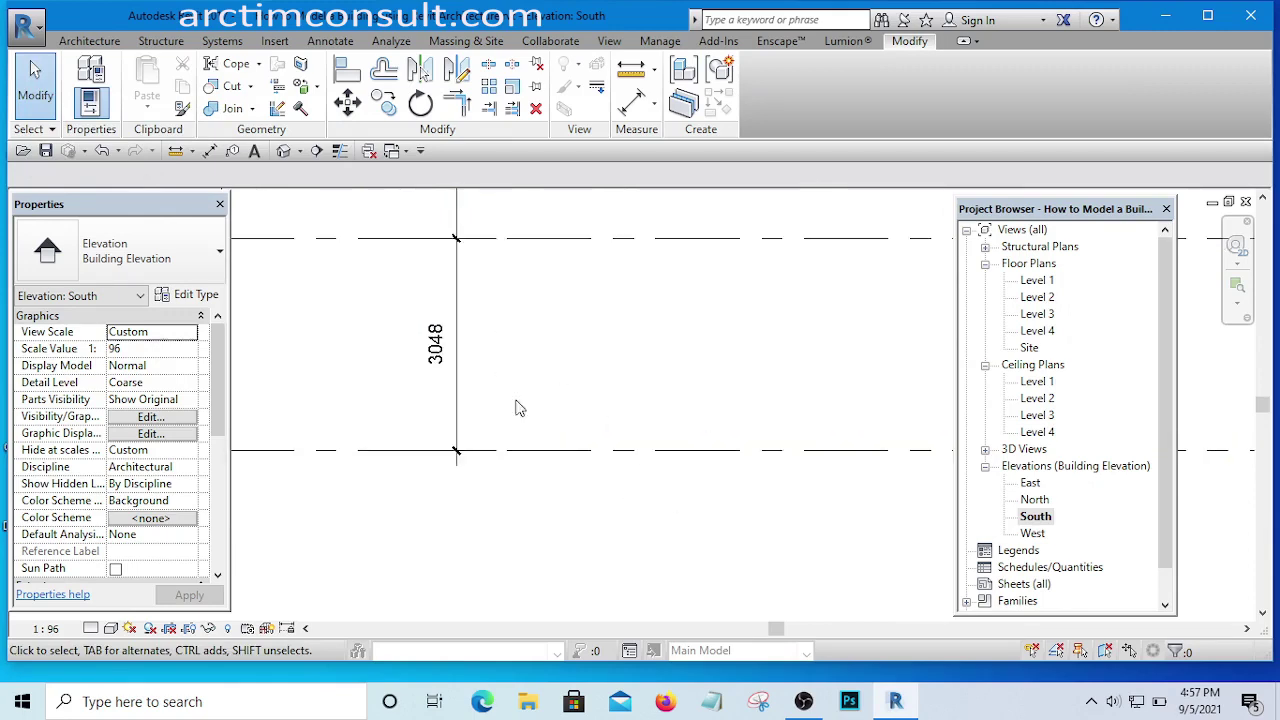
pyautogui.scroll(-3, 518, 408)
pyautogui.scroll(1, 520, 295)
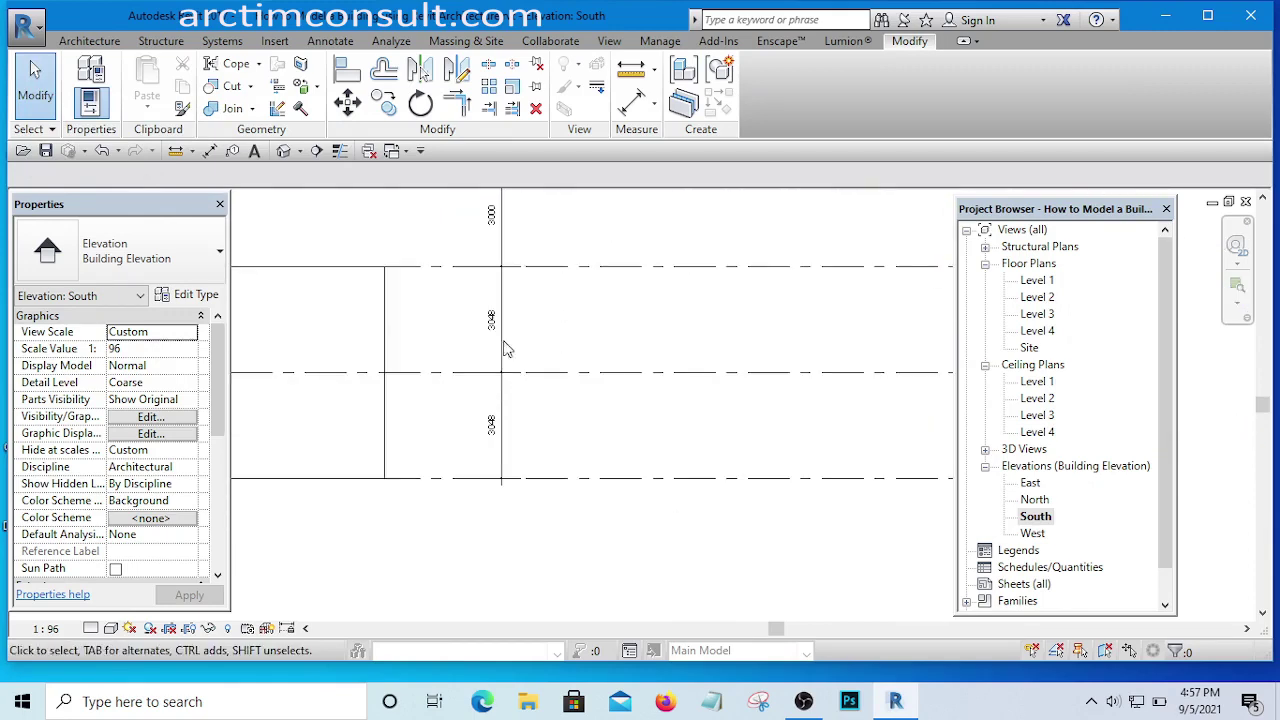
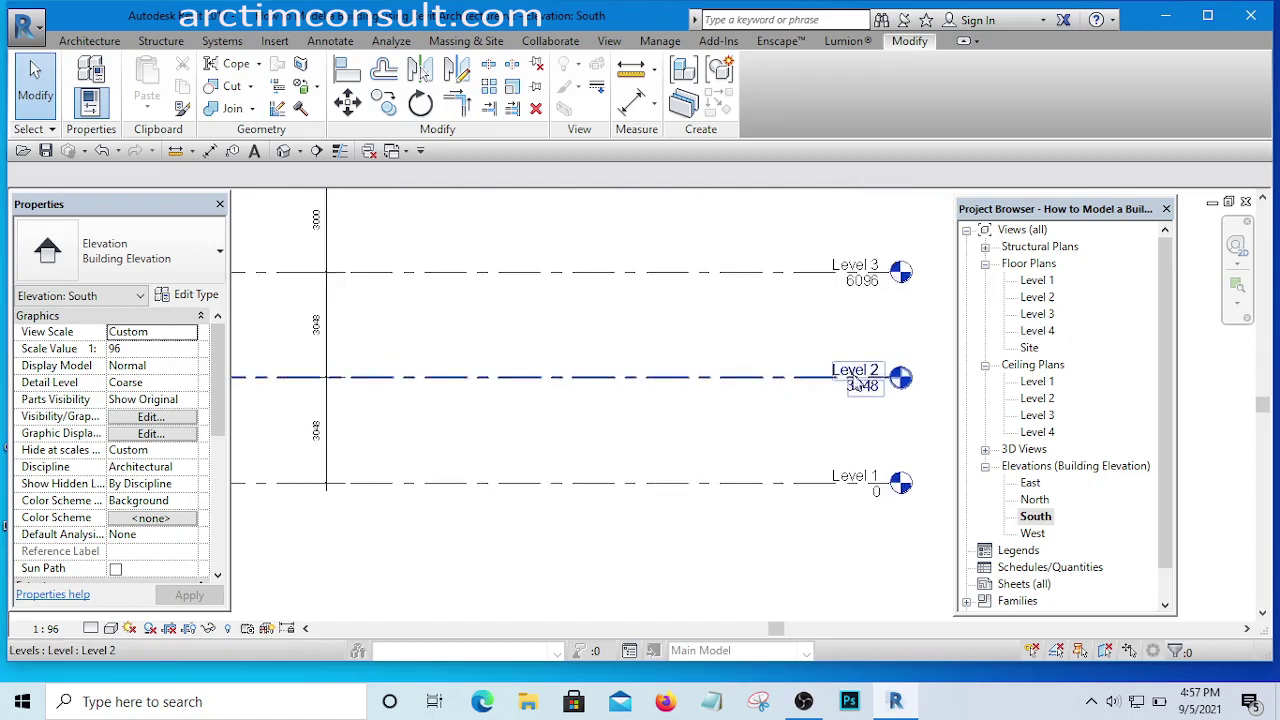
# - Set the dimension between Level 1 and Level 2 to 450 by repositioning Level 2
pyautogui.scroll(-4, 770, 397)
pyautogui.scroll(1, 750, 446)
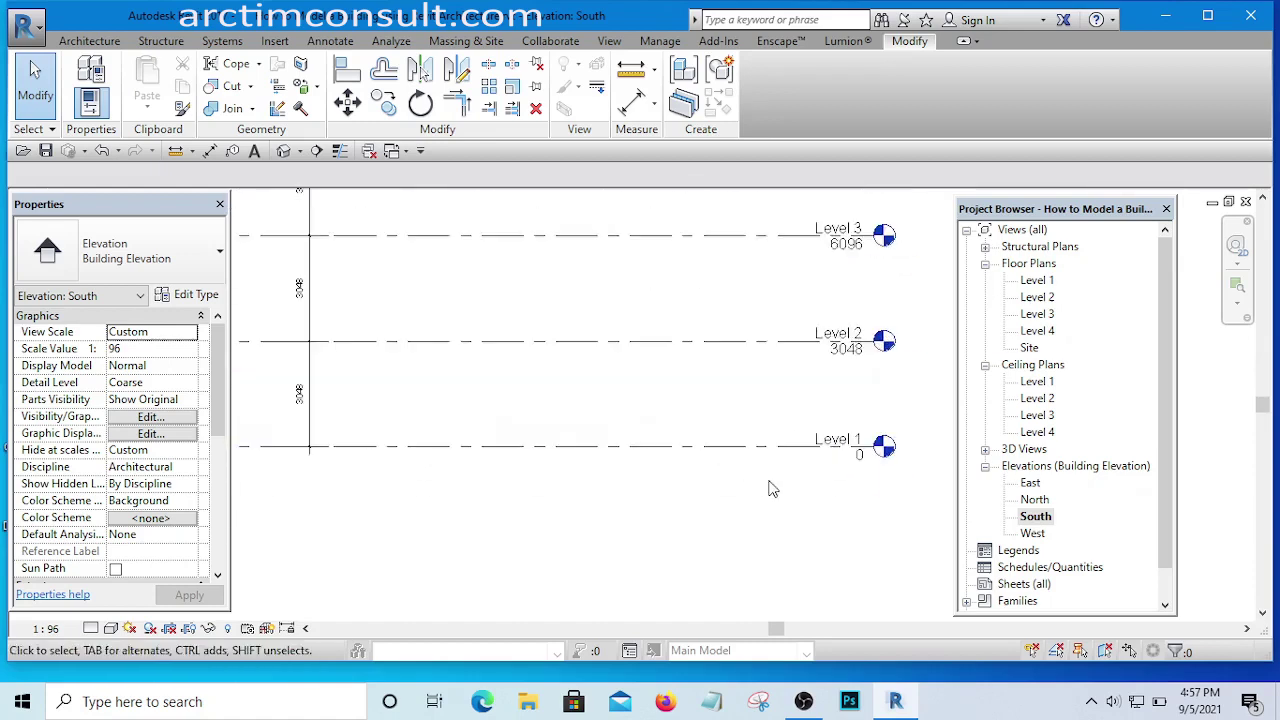
pyautogui.scroll(-2, 643, 297)
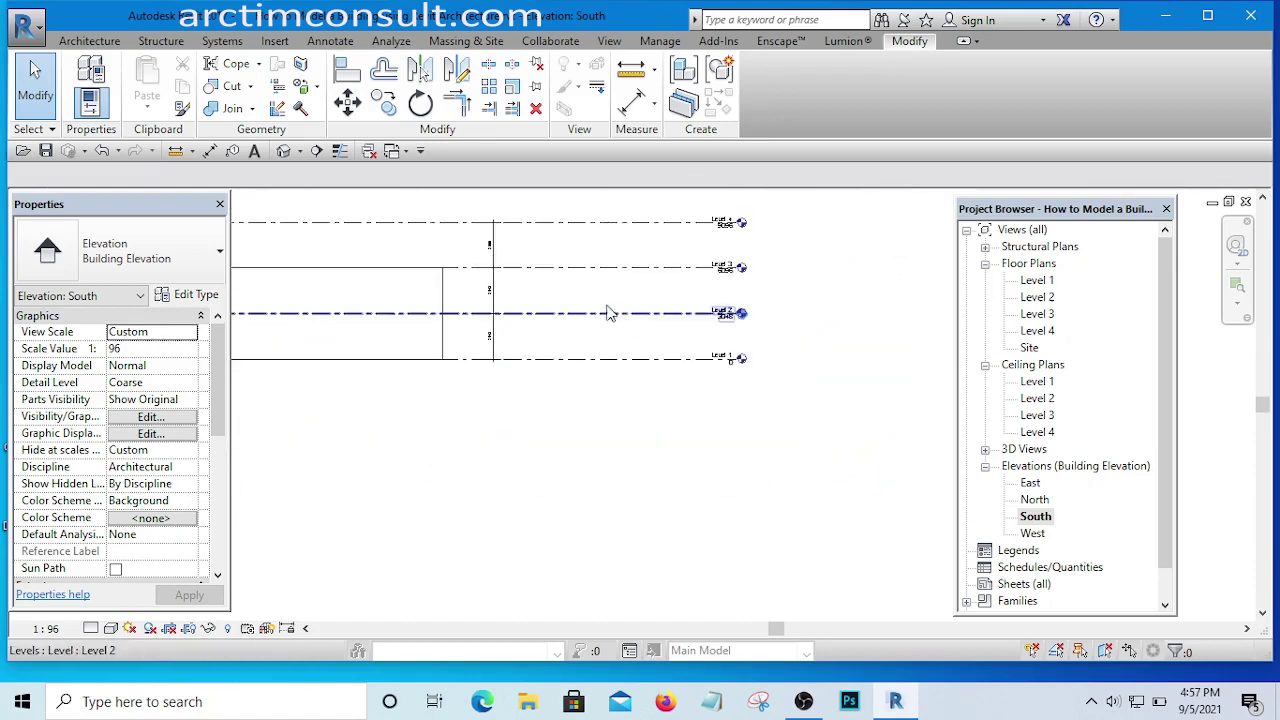
pyautogui.click(590, 318)
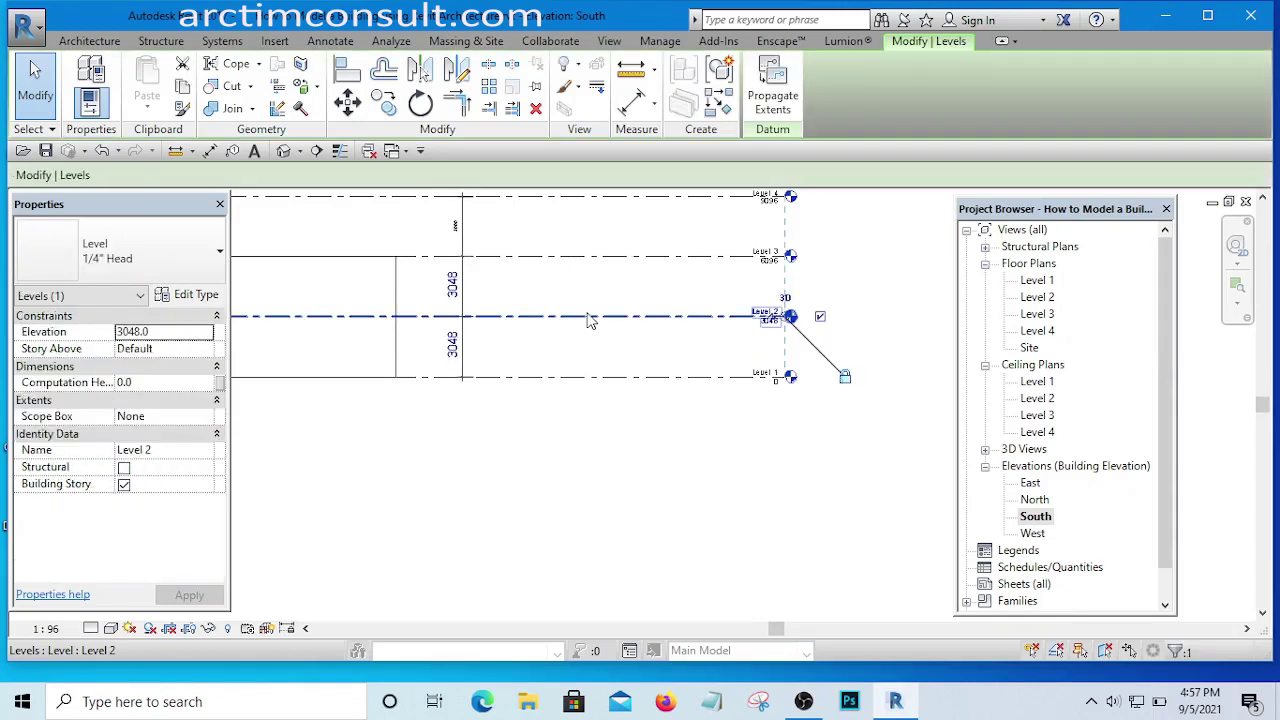
pyautogui.click(455, 346)
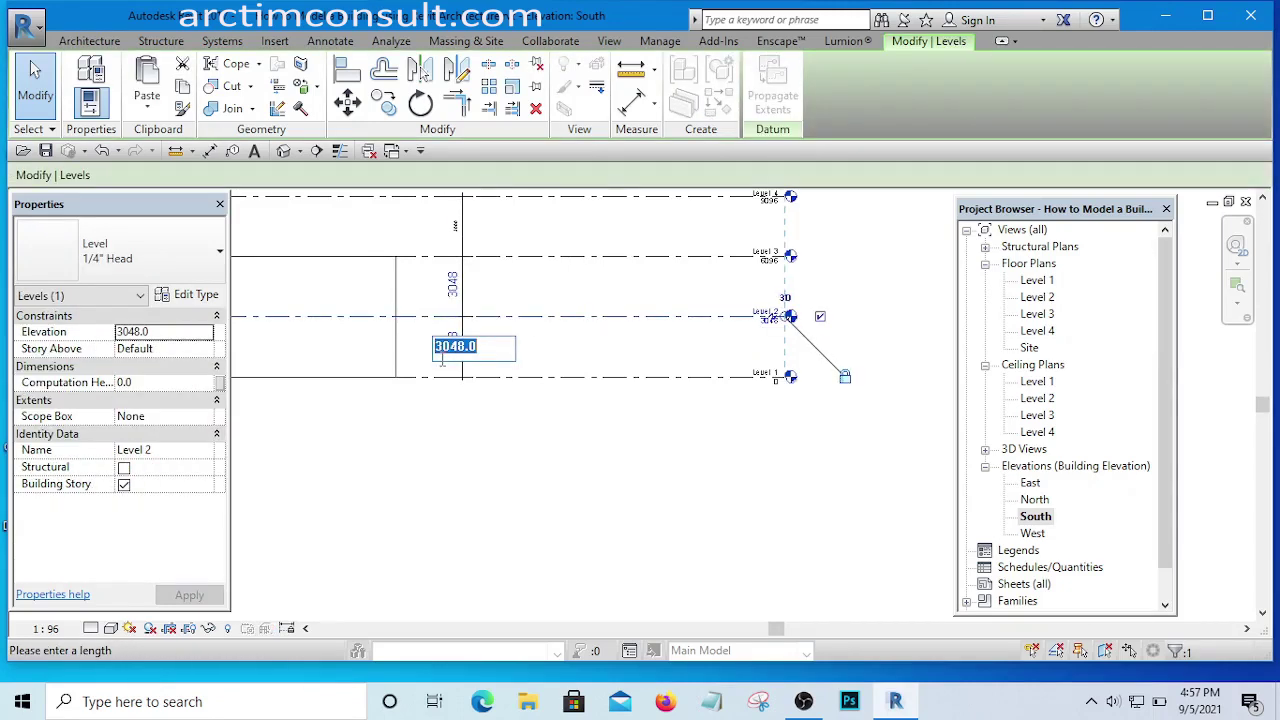
pyautogui.write('450')
pyautogui.press('Return')
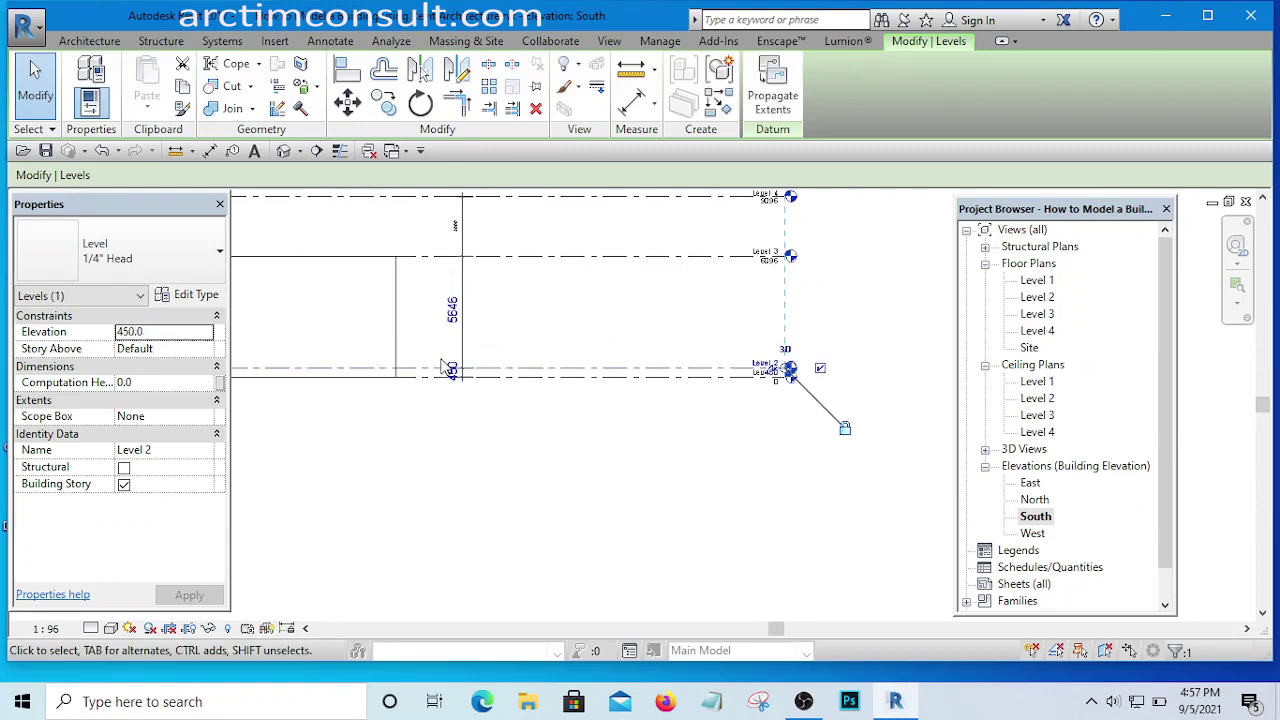
pyautogui.click(505, 445)
# - Examine the Level 1 to Level 2 dimension and the level heads of both lines
pyautogui.scroll(5, 455, 370)
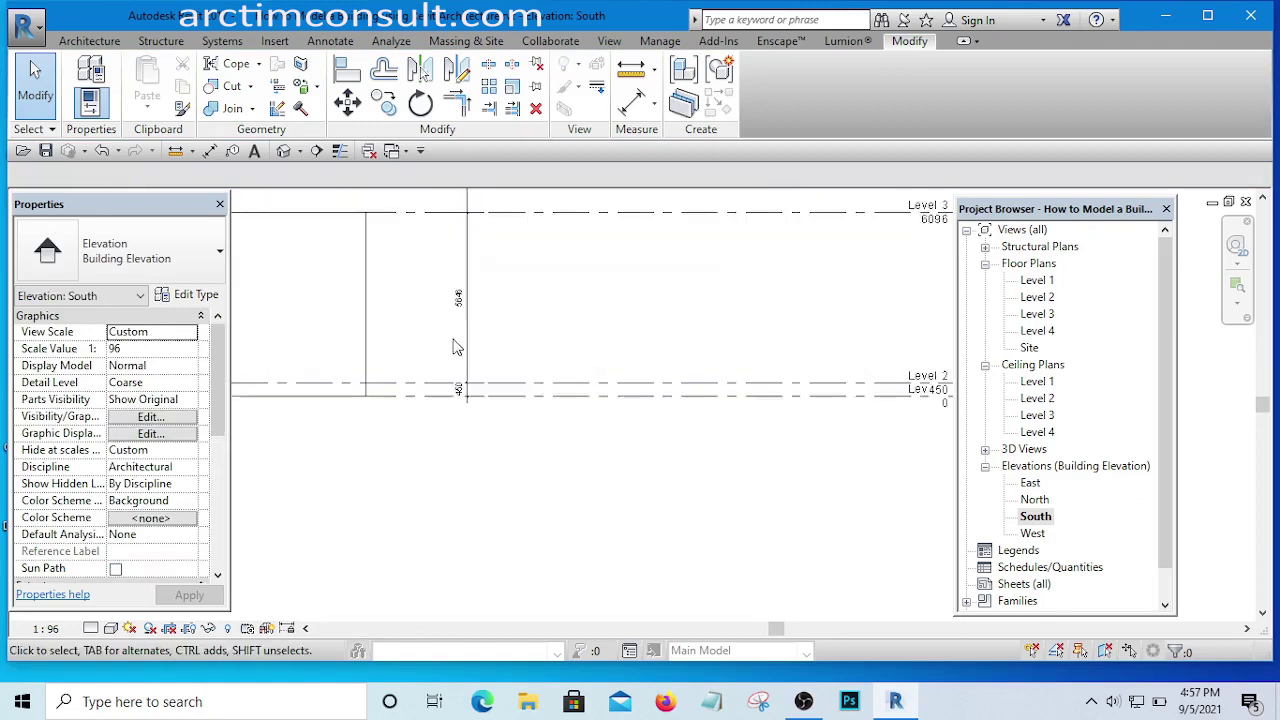
pyautogui.scroll(3, 480, 410)
pyautogui.scroll(-6, 500, 420)
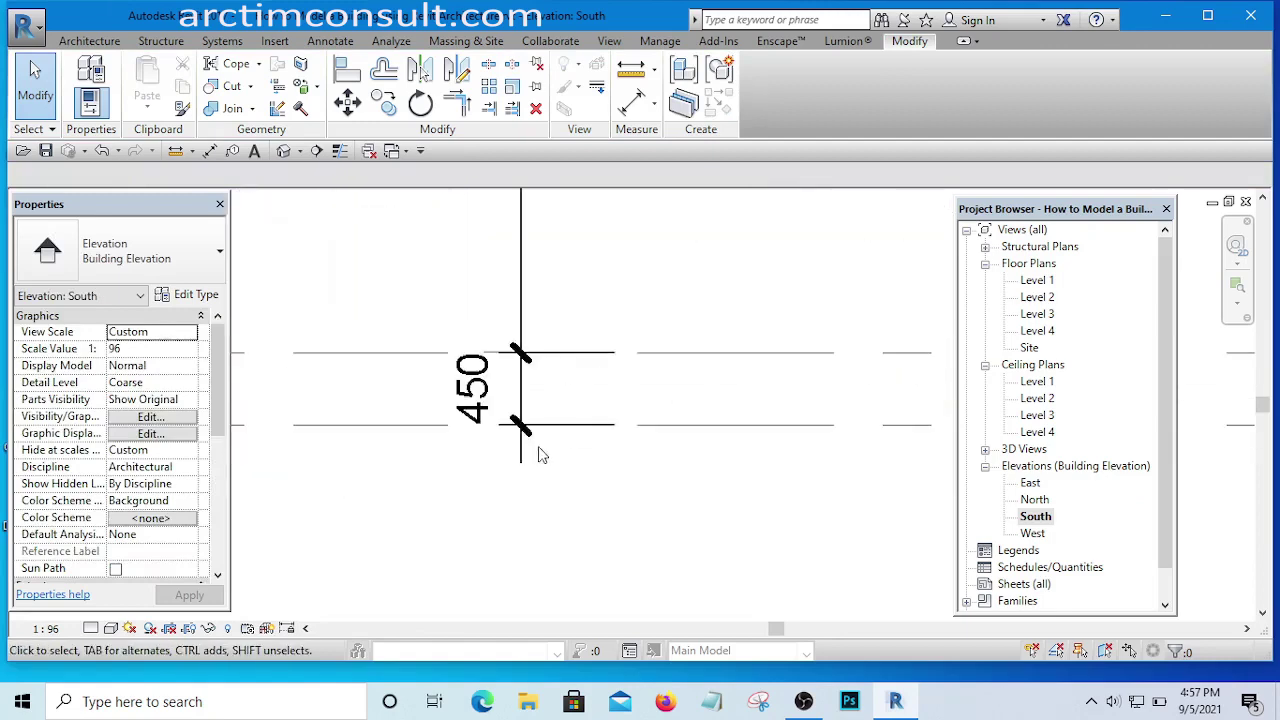
pyautogui.scroll(-5, 455, 408)
pyautogui.scroll(4, 680, 410)
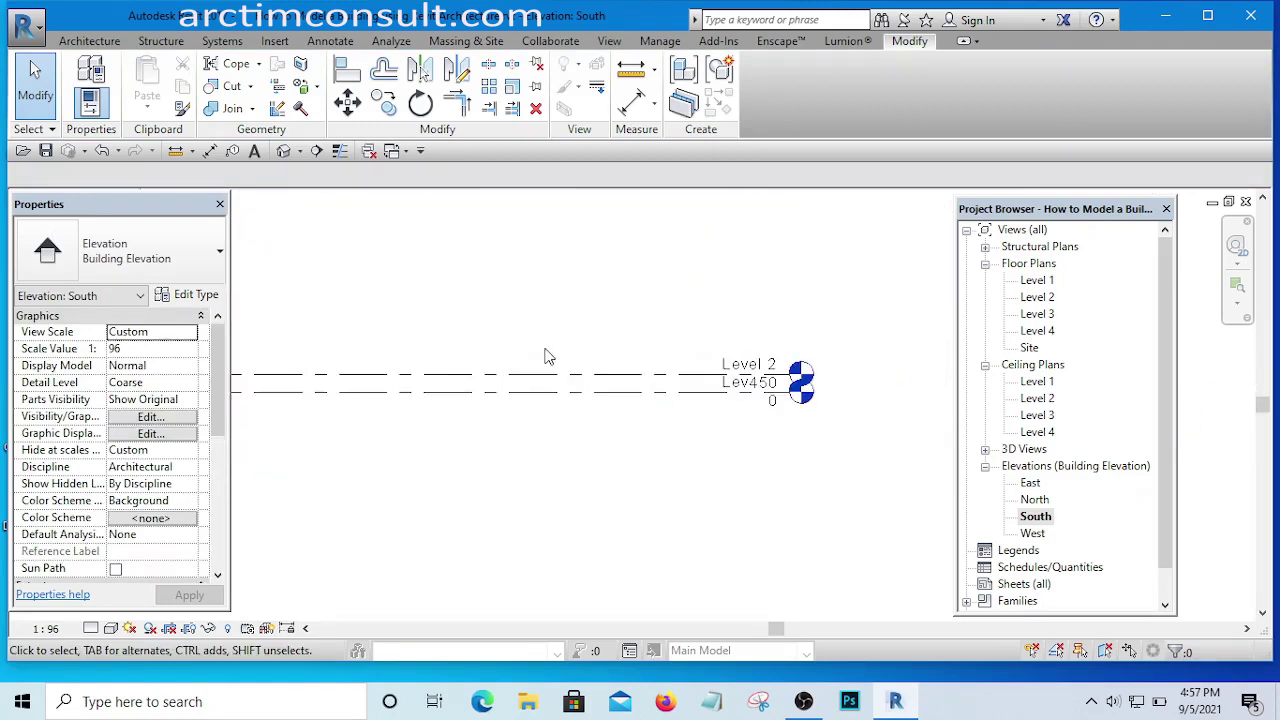
pyautogui.scroll(-4, 640, 408)
pyautogui.scroll(6, 560, 405)
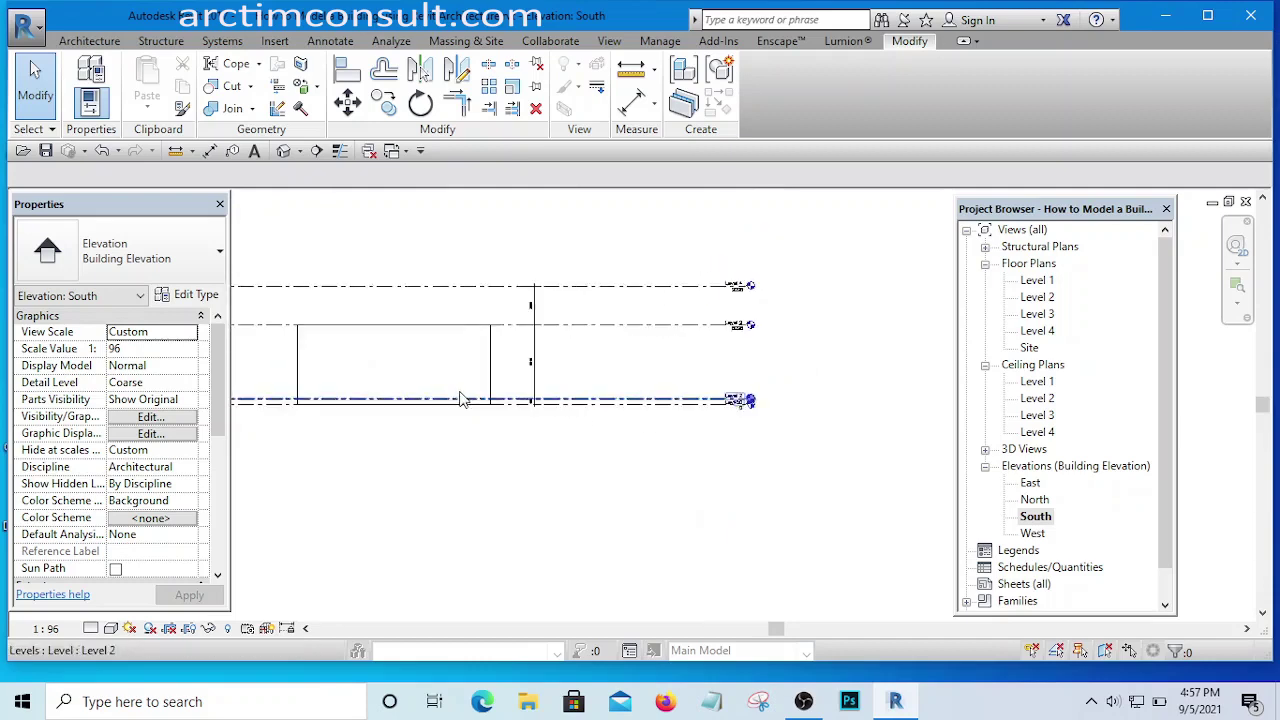
pyautogui.scroll(2, 520, 408)
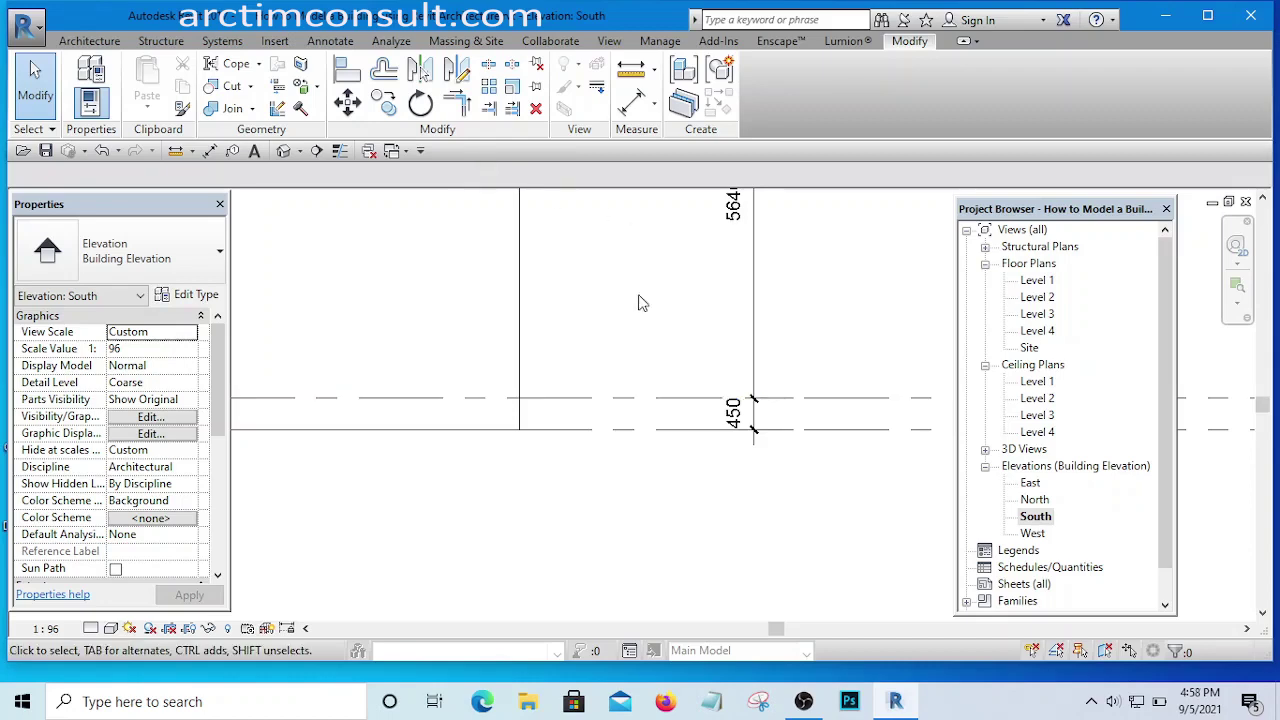
# - Compare the gap between Levels 1 and 2 at the building's wall edge with the spacing of the levels above
pyautogui.moveTo(637, 300); pyautogui.dragTo(720, 413, button='middle')
pyautogui.scroll(5, 720, 413)
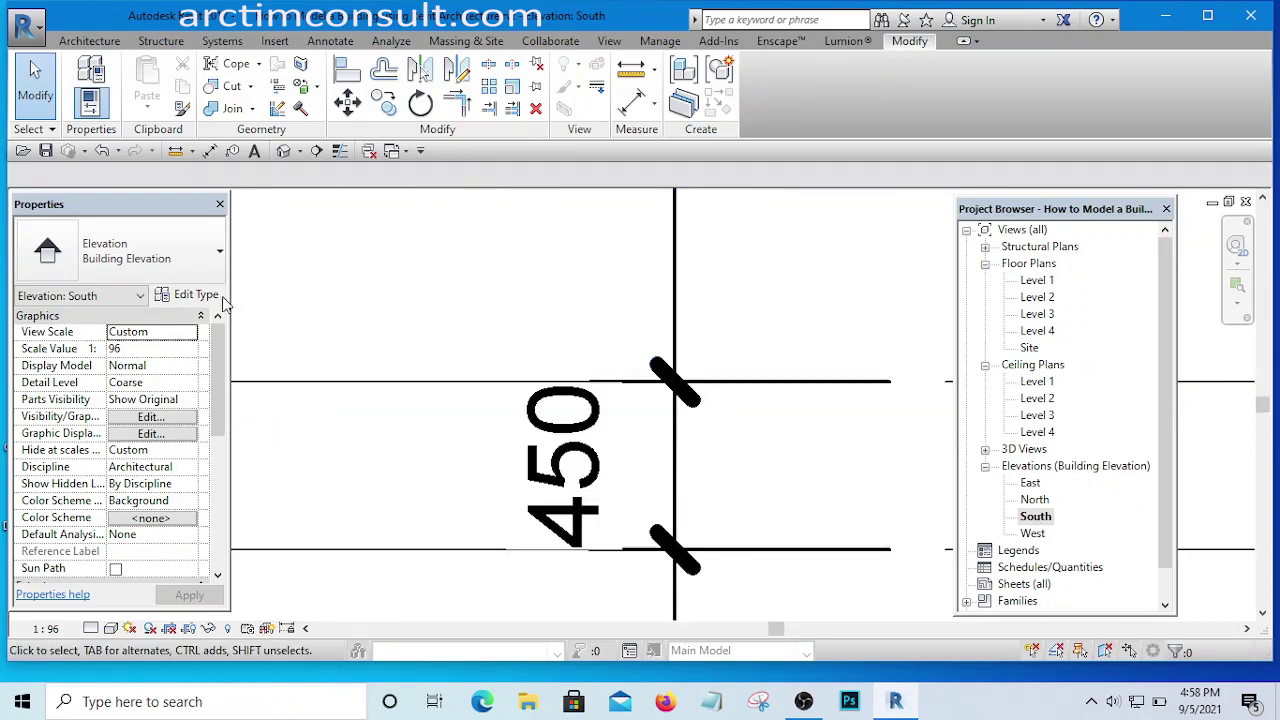
pyautogui.scroll(-4, 240, 343)
pyautogui.scroll(-3, 600, 430)
pyautogui.scroll(2, 657, 449)
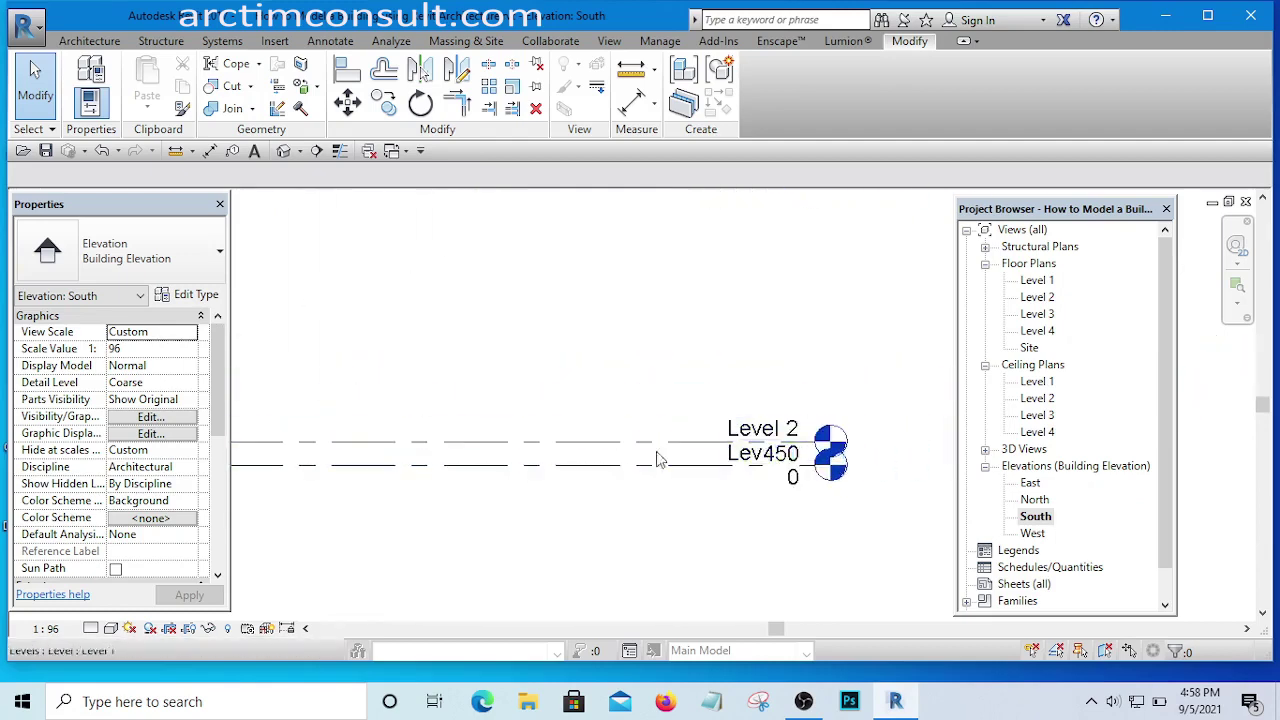
pyautogui.scroll(-3, 789, 428)
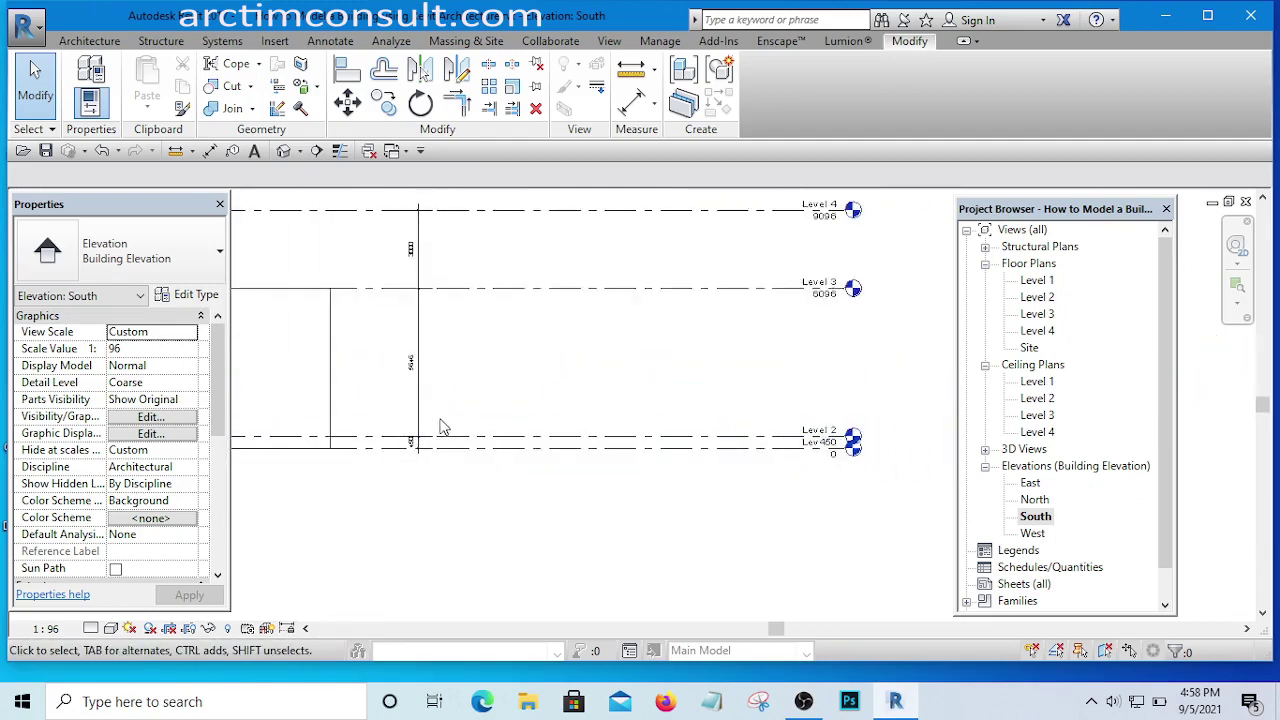
pyautogui.scroll(5, 444, 428)
pyautogui.moveTo(451, 437); pyautogui.dragTo(811, 457, button='middle')
pyautogui.scroll(2, 667, 432)
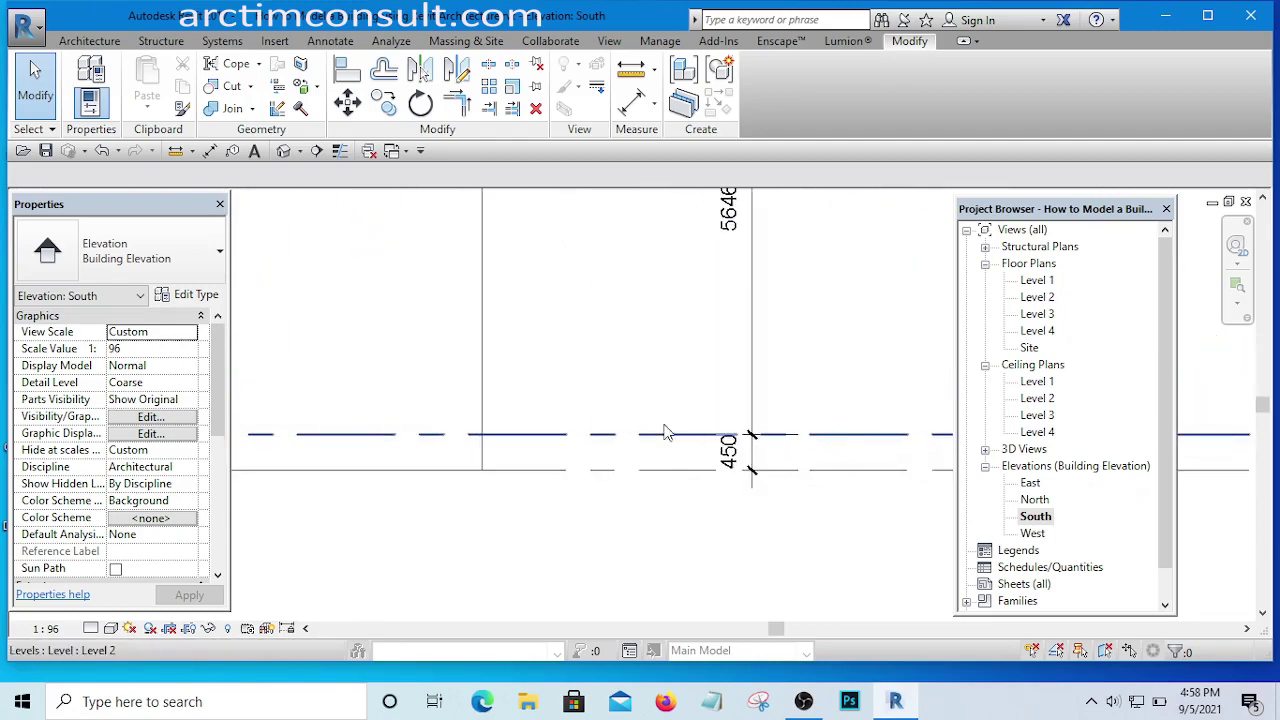
pyautogui.scroll(-4, 667, 432)
pyautogui.moveTo(700, 420)
pyautogui.mouseDown(button='middle')
pyautogui.moveTo(803, 380)
pyautogui.moveTo(679, 408)
pyautogui.mouseUp(button='middle')
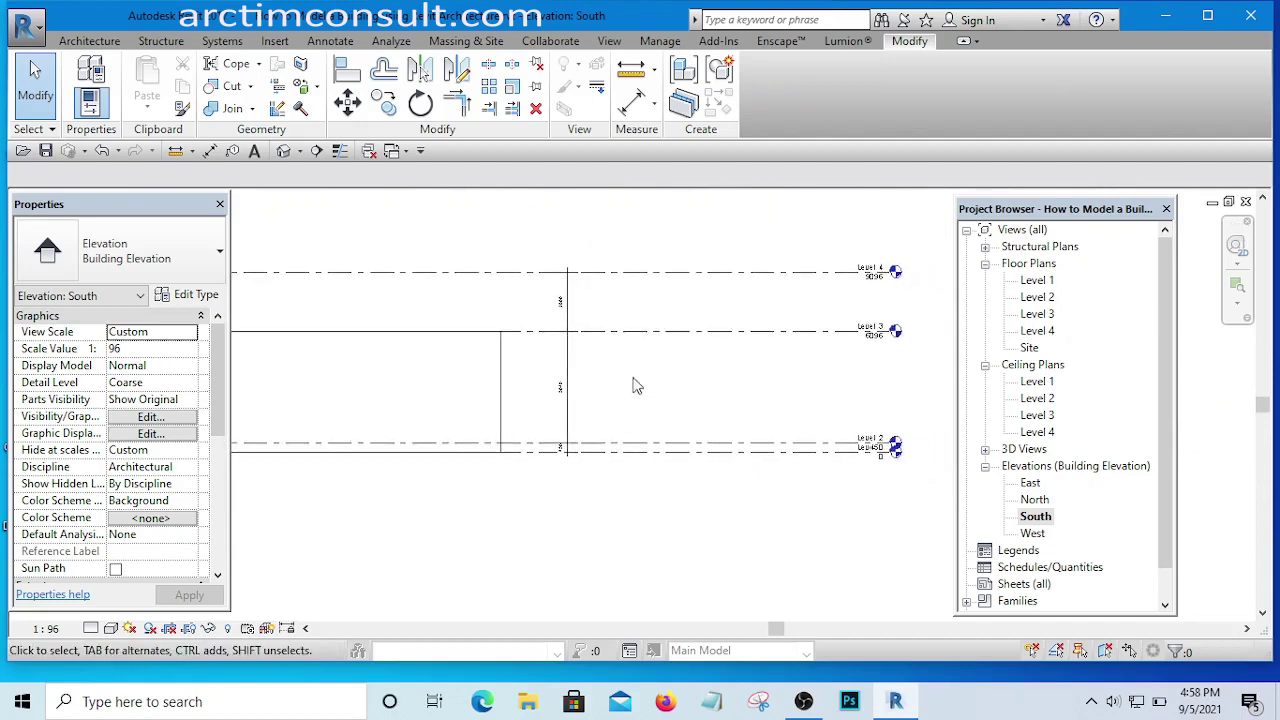
pyautogui.scroll(2, 800, 320)
pyautogui.scroll(-2, 750, 322)
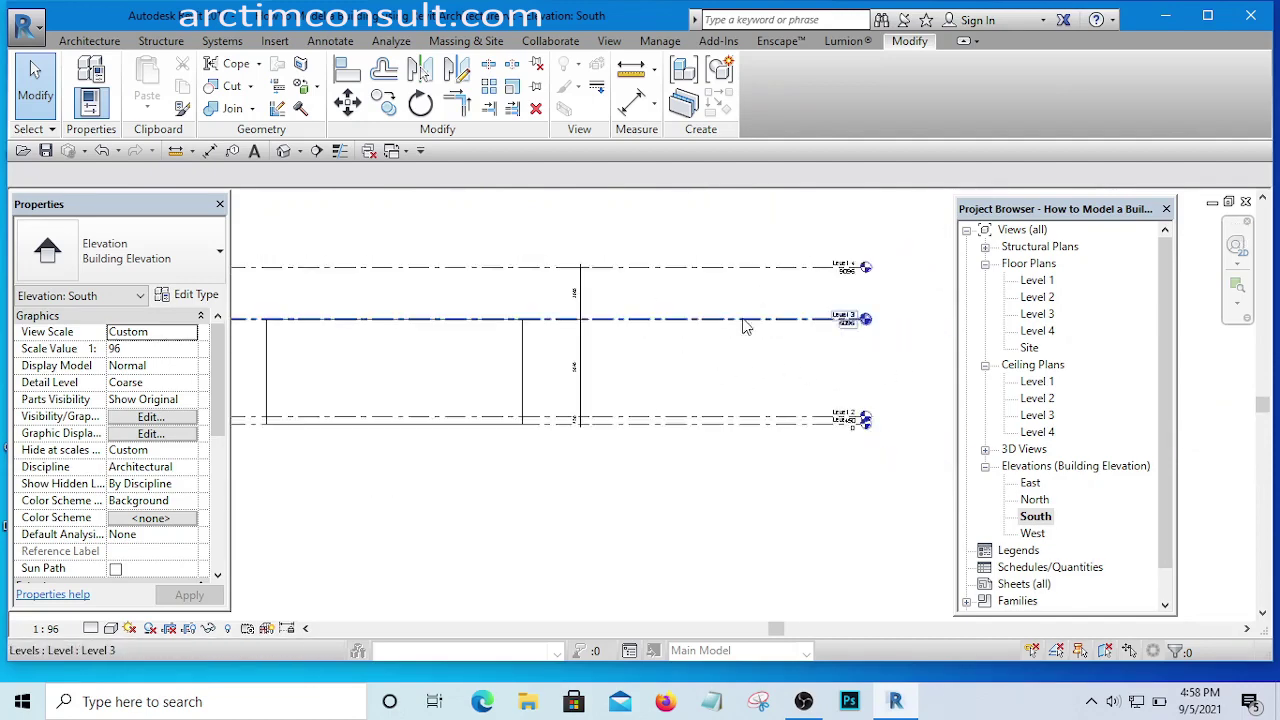
# - Select Level 3 and examine the name and elevation on its level head
pyautogui.scroll(2, 731, 322)
pyautogui.click(780, 319)
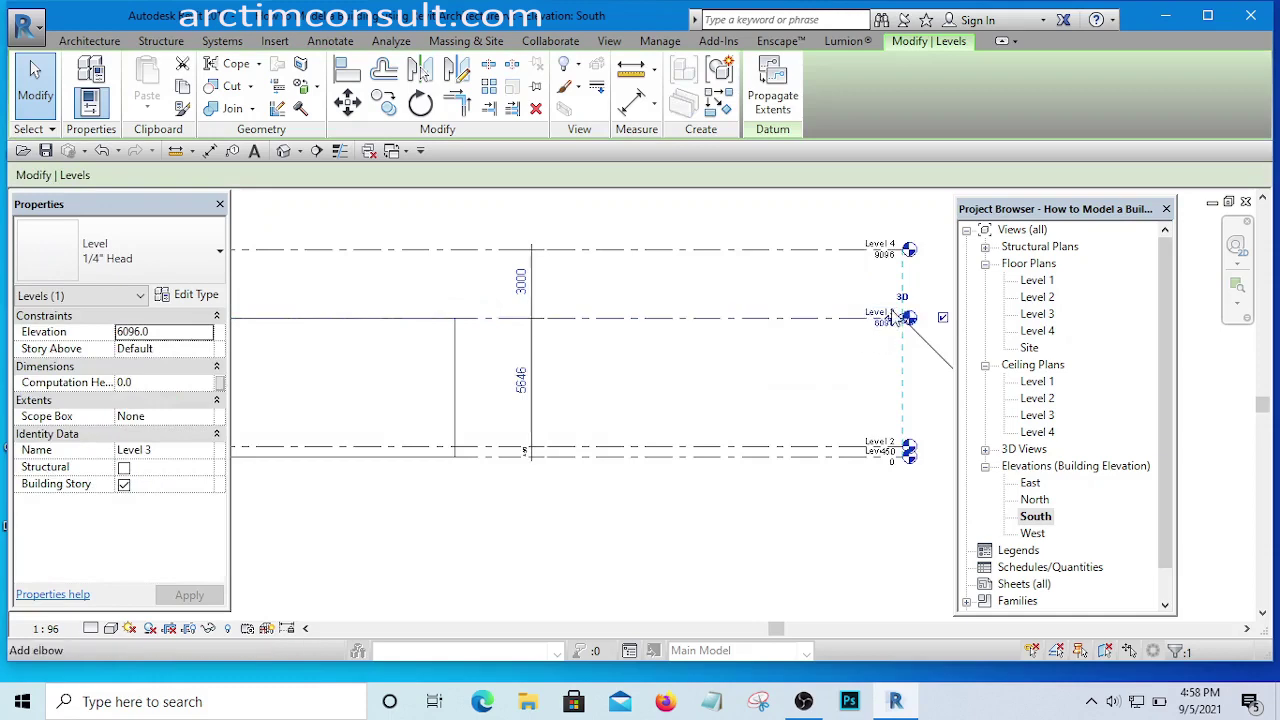
pyautogui.scroll(1, 897, 330)
pyautogui.scroll(4, 897, 330)
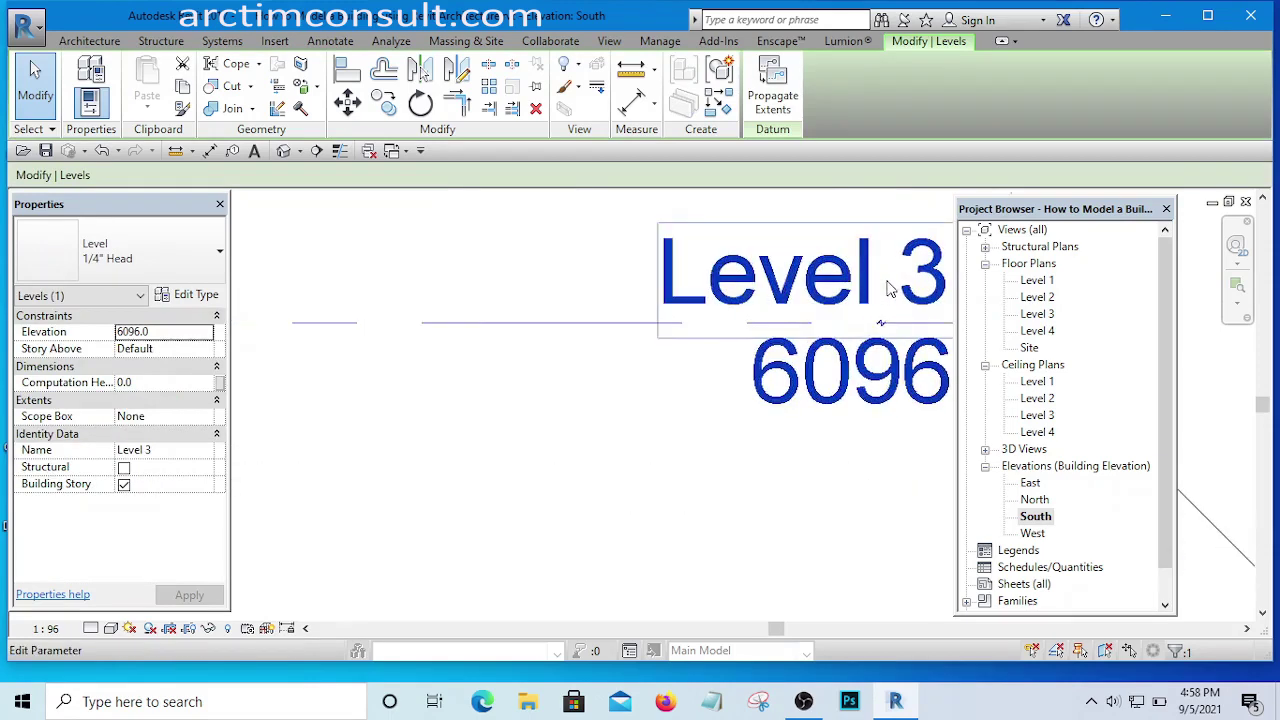
pyautogui.scroll(-1, 850, 310)
pyautogui.scroll(-6, 674, 375)
pyautogui.scroll(2, 650, 385)
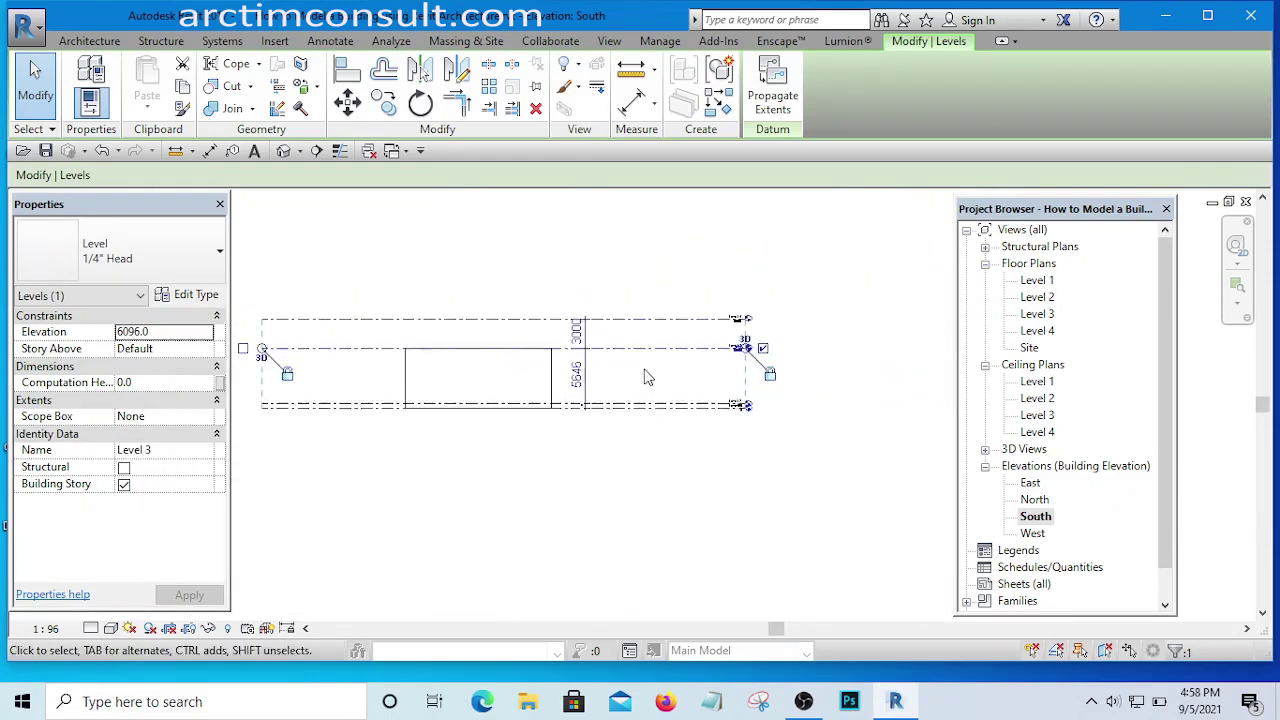
pyautogui.click(645, 388)
# - Set the dimension between Level 2 and Level 3 to 150 by repositioning Level 3
pyautogui.click(646, 328)
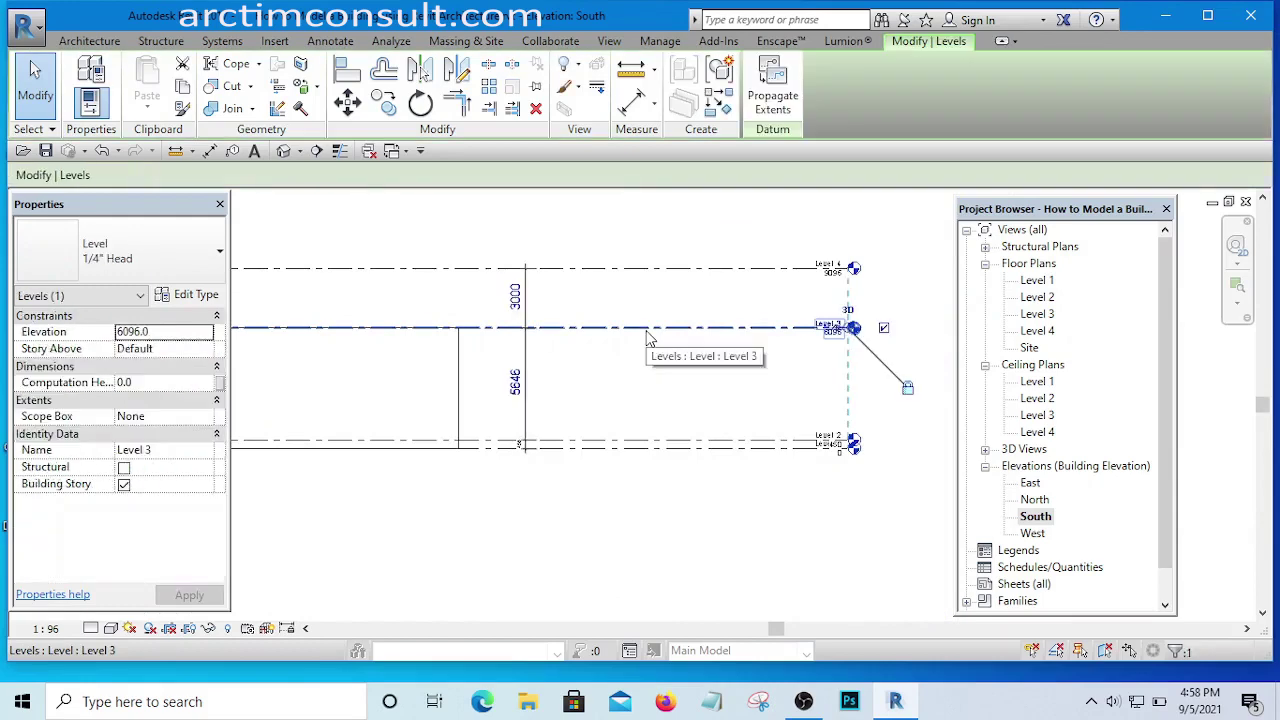
pyautogui.scroll(3, 500, 410)
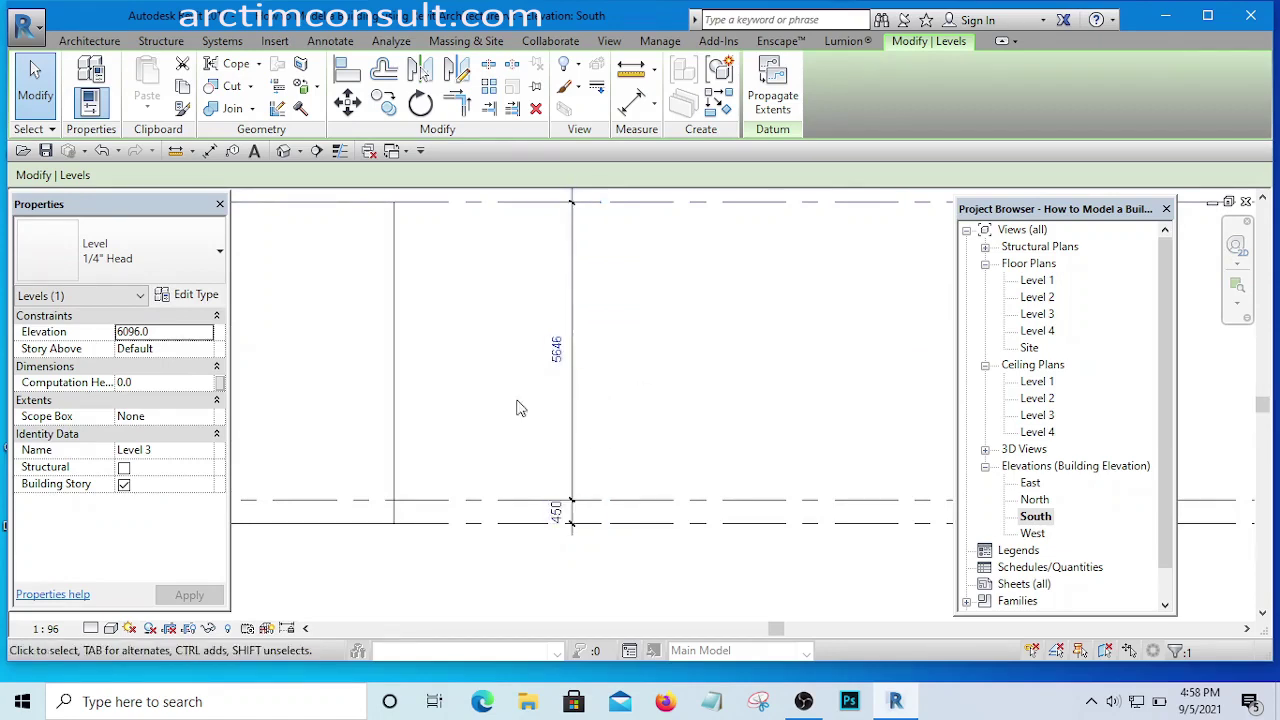
pyautogui.scroll(-2, 560, 385)
pyautogui.click(606, 357)
pyautogui.click(618, 317)
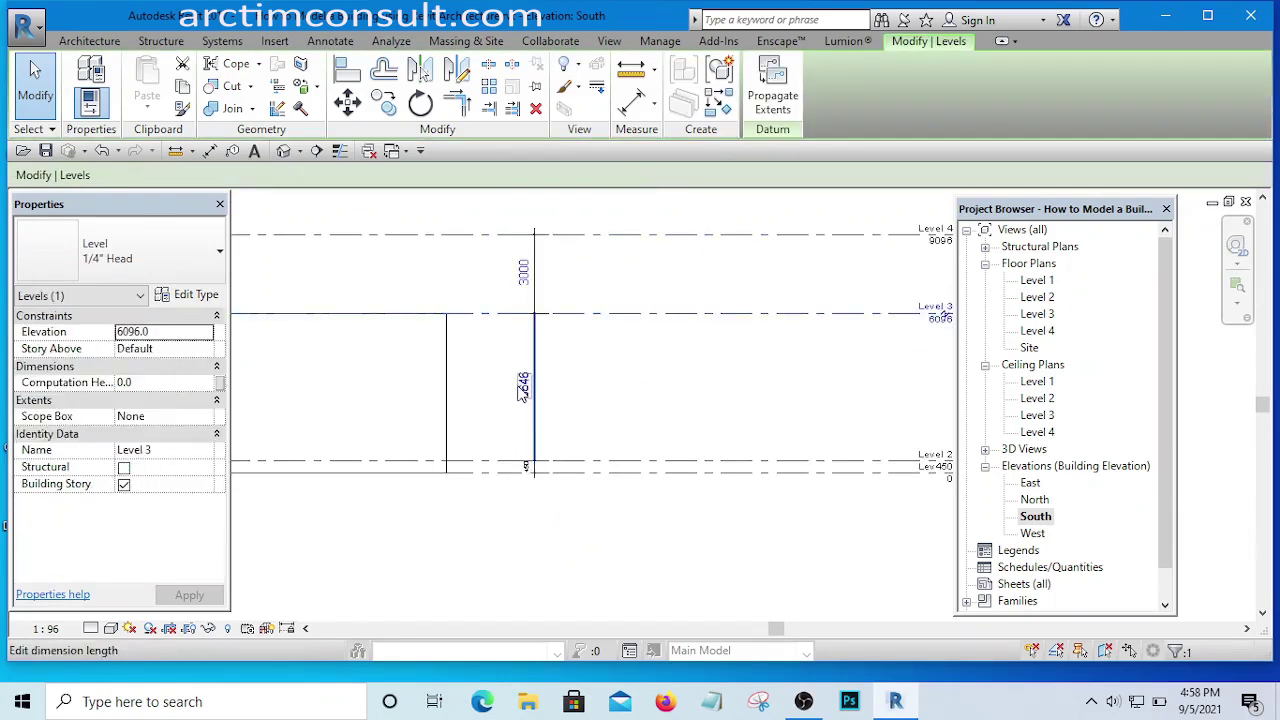
pyautogui.scroll(4, 523, 391)
pyautogui.scroll(3, 543, 414)
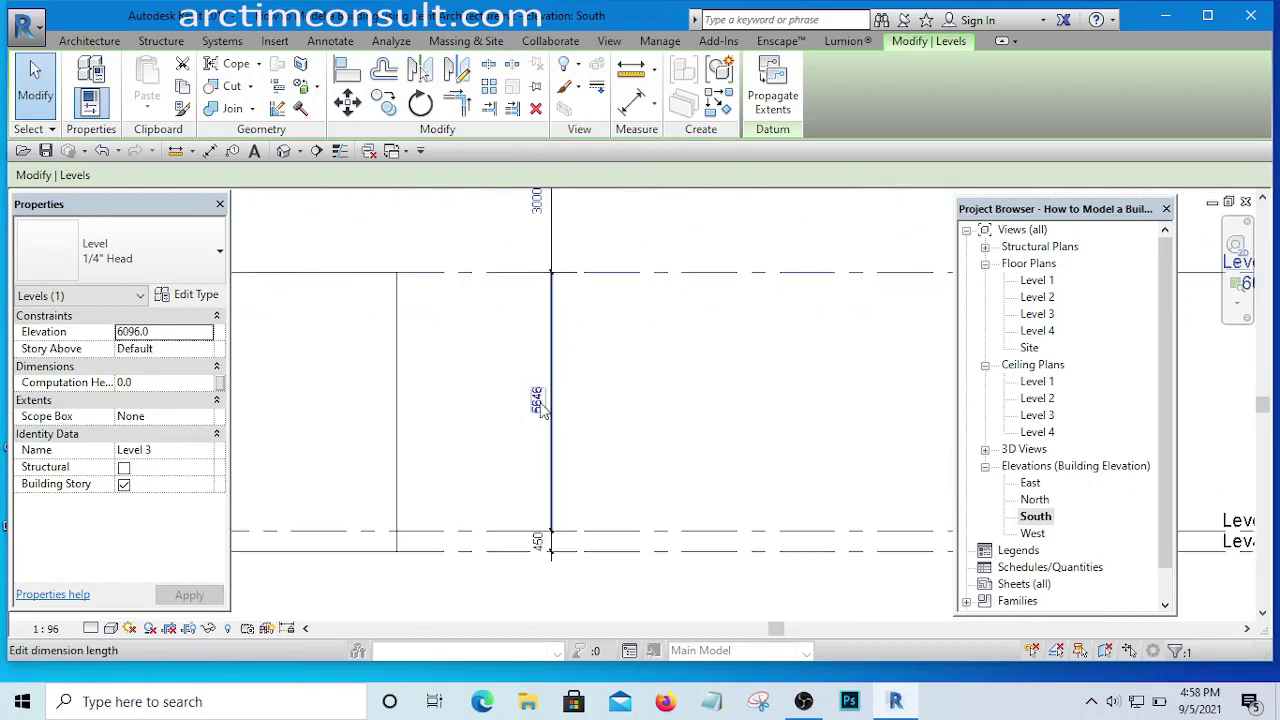
pyautogui.click(556, 405)
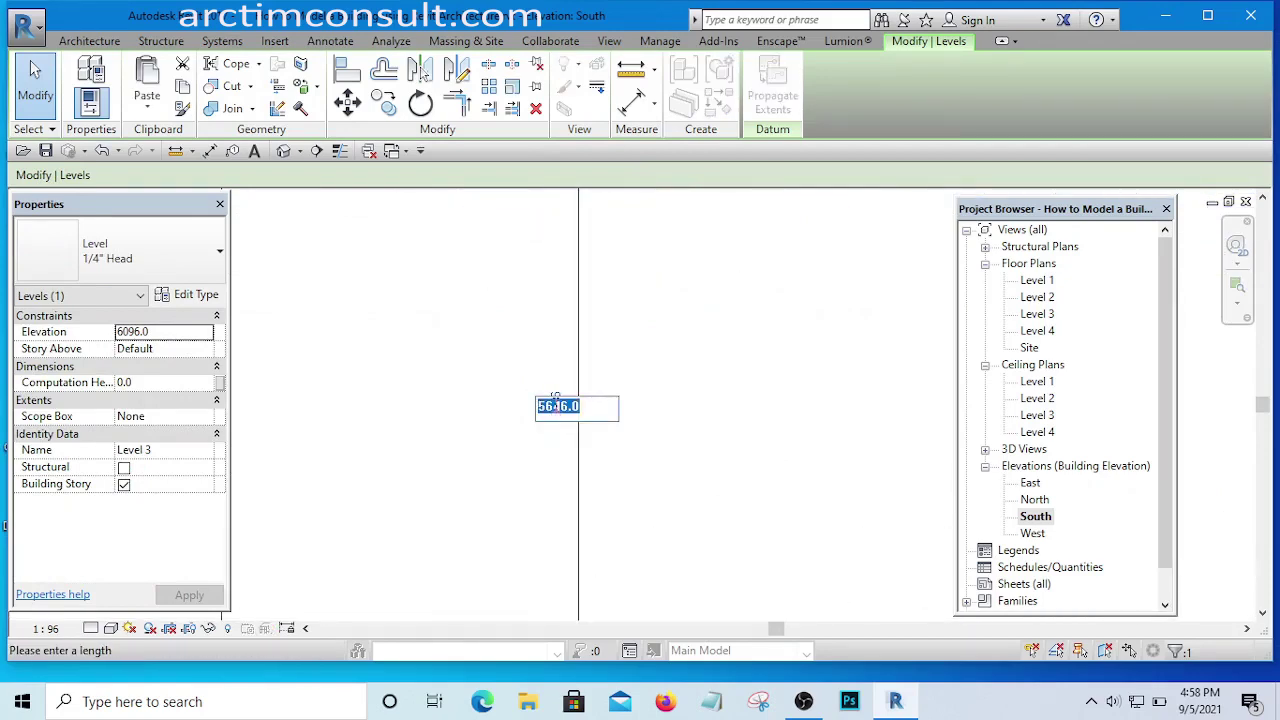
pyautogui.scroll(-2, 556, 400)
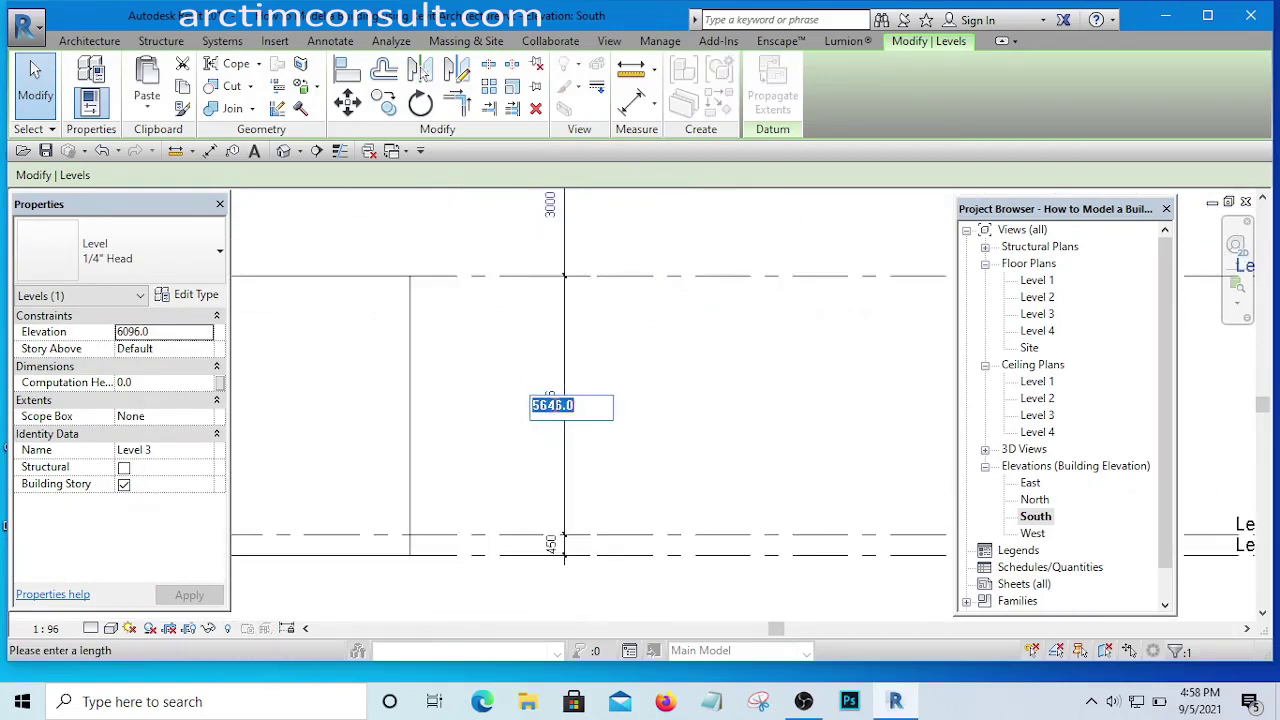
pyautogui.write('150')
pyautogui.press('Return')
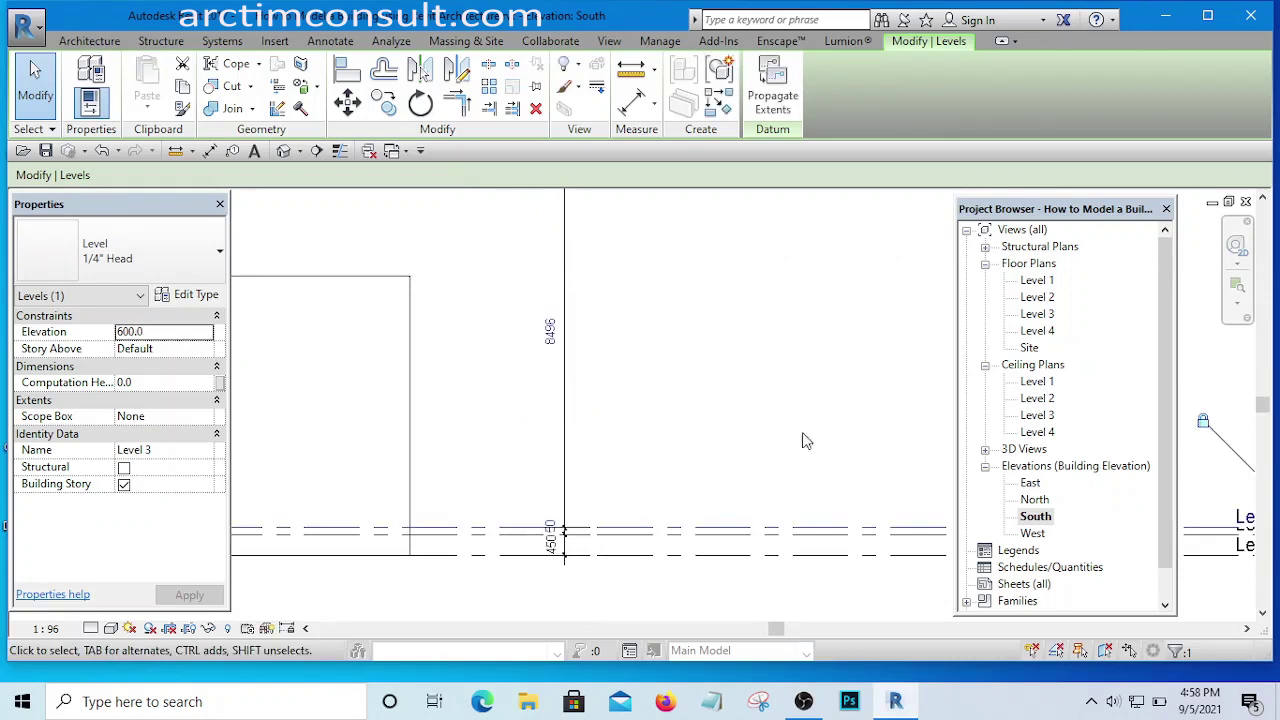
pyautogui.scroll(-1, 780, 430)
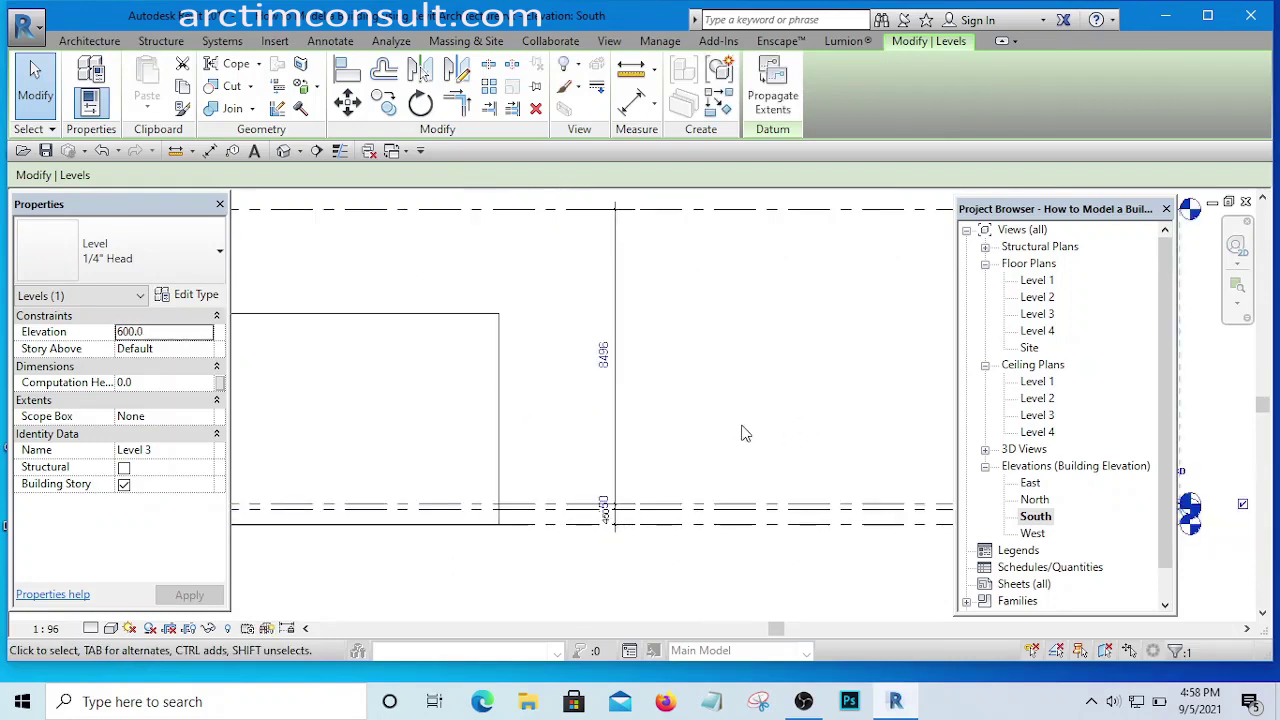
pyautogui.scroll(-1, 778, 400)
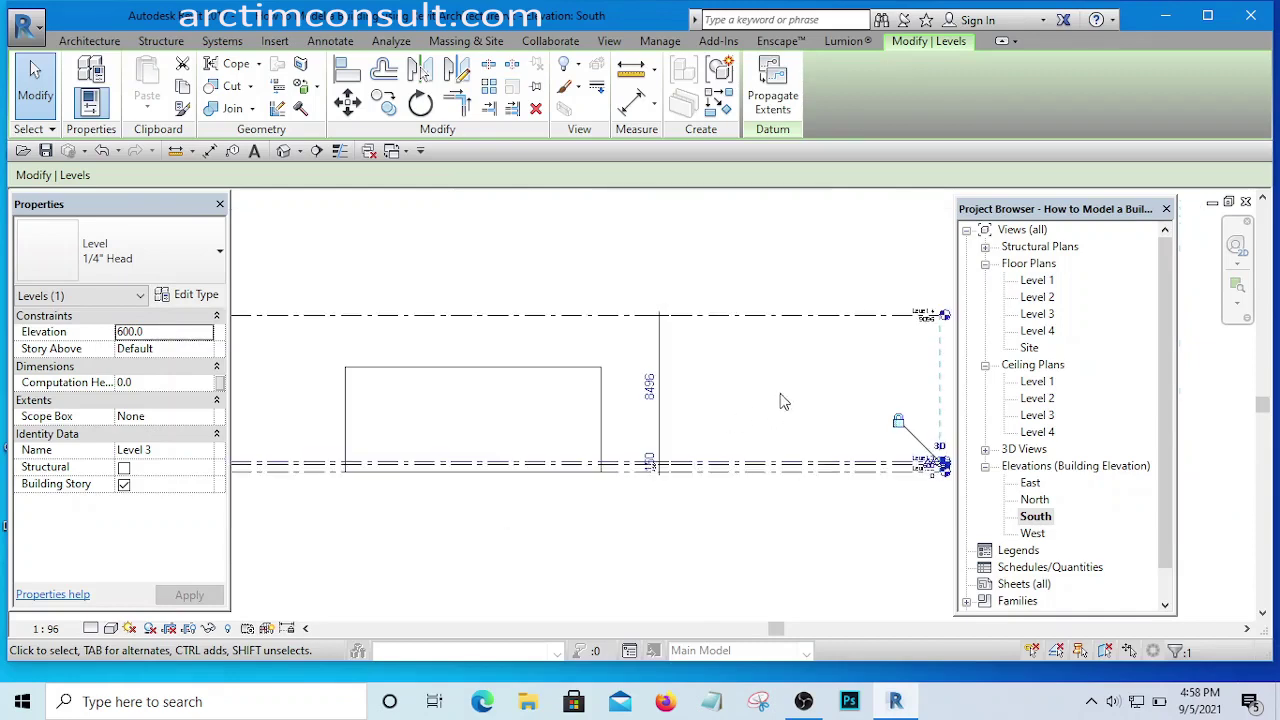
pyautogui.click(780, 390)
# - Review the spacing of the lower three levels on the dimension string and the elevation at Level 4's head
pyautogui.moveTo(778, 440); pyautogui.dragTo(610, 457, button='middle')
pyautogui.scroll(3, 625, 450)
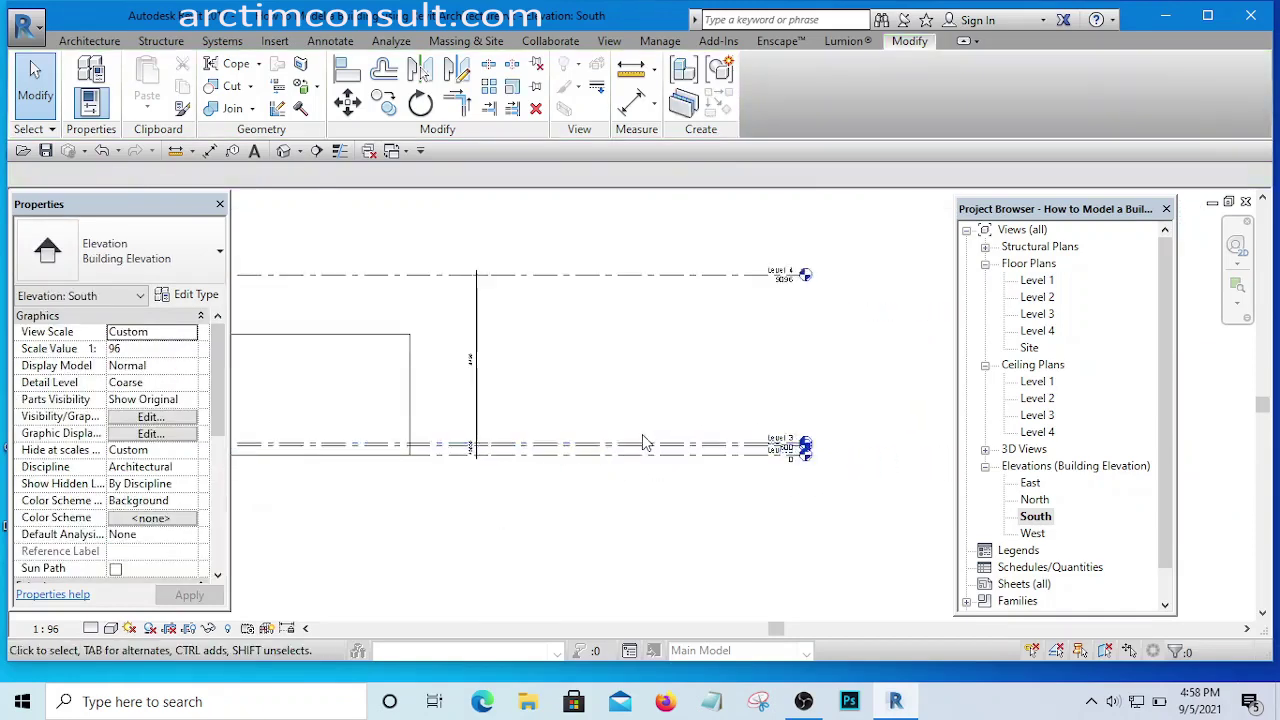
pyautogui.scroll(2, 357, 463)
pyautogui.scroll(-2, 505, 478)
pyautogui.scroll(-1, 505, 478)
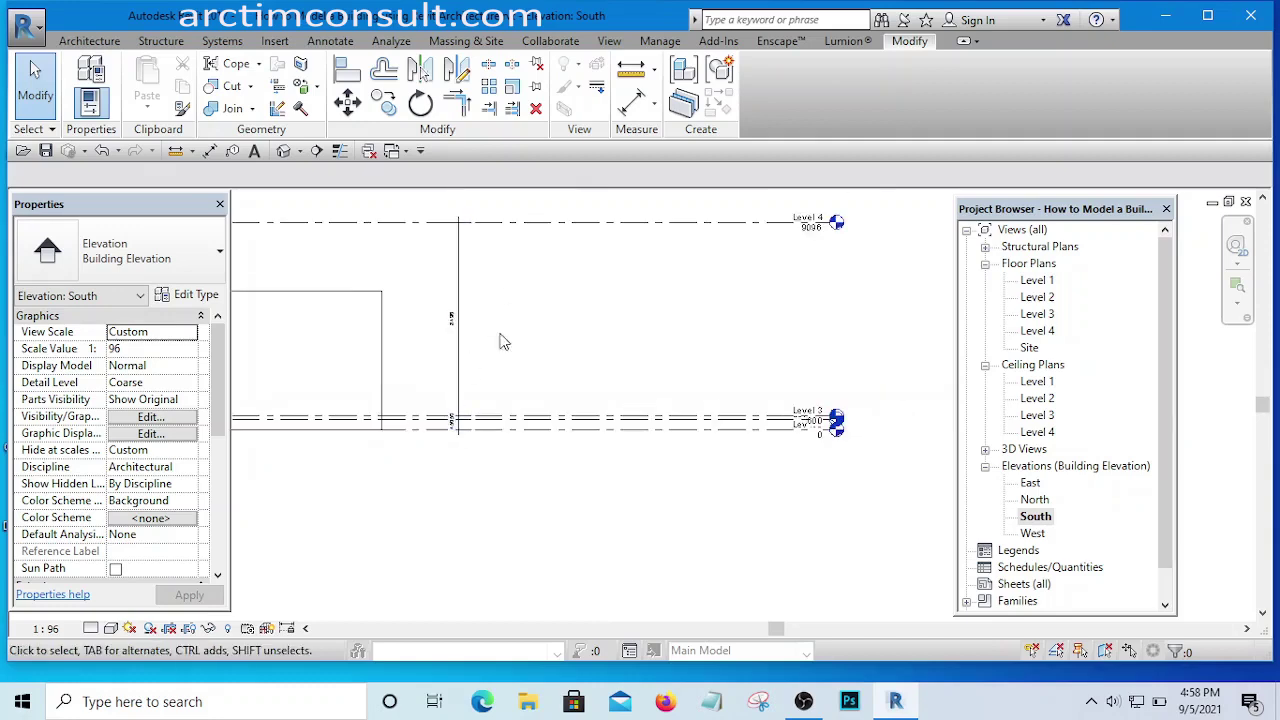
pyautogui.scroll(1, 505, 347)
pyautogui.scroll(-3, 530, 400)
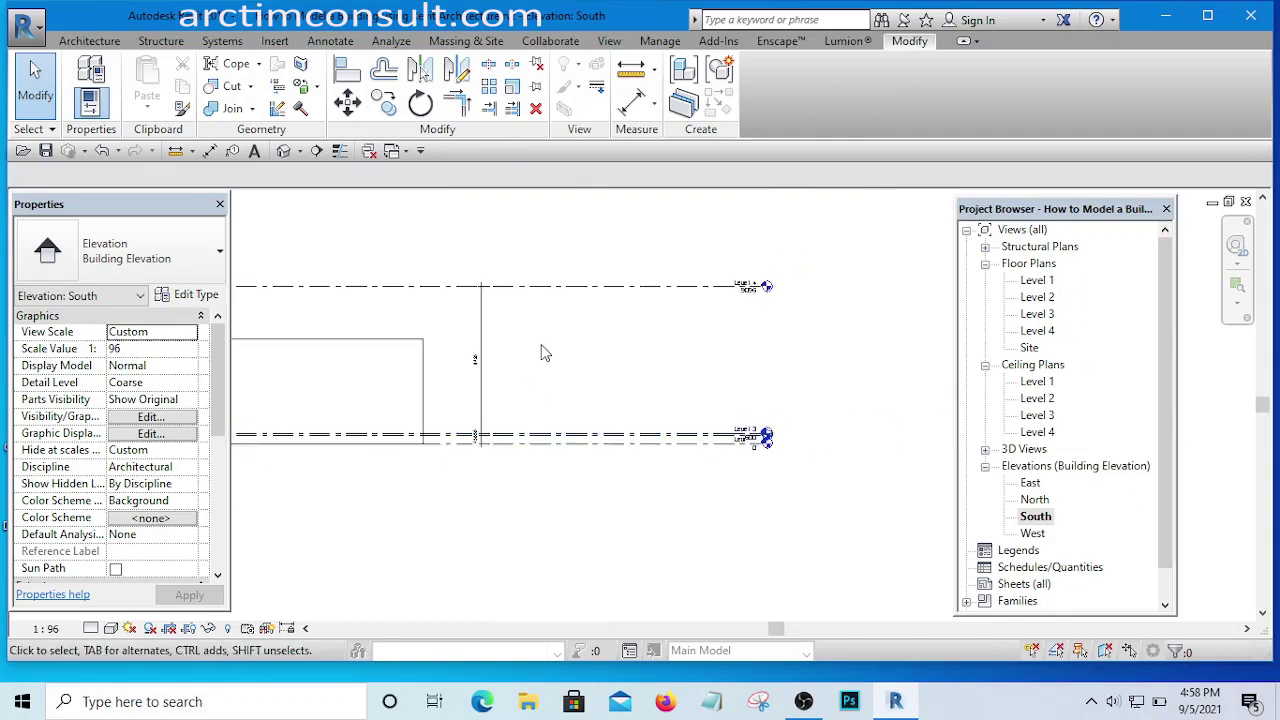
pyautogui.scroll(-1, 689, 449)
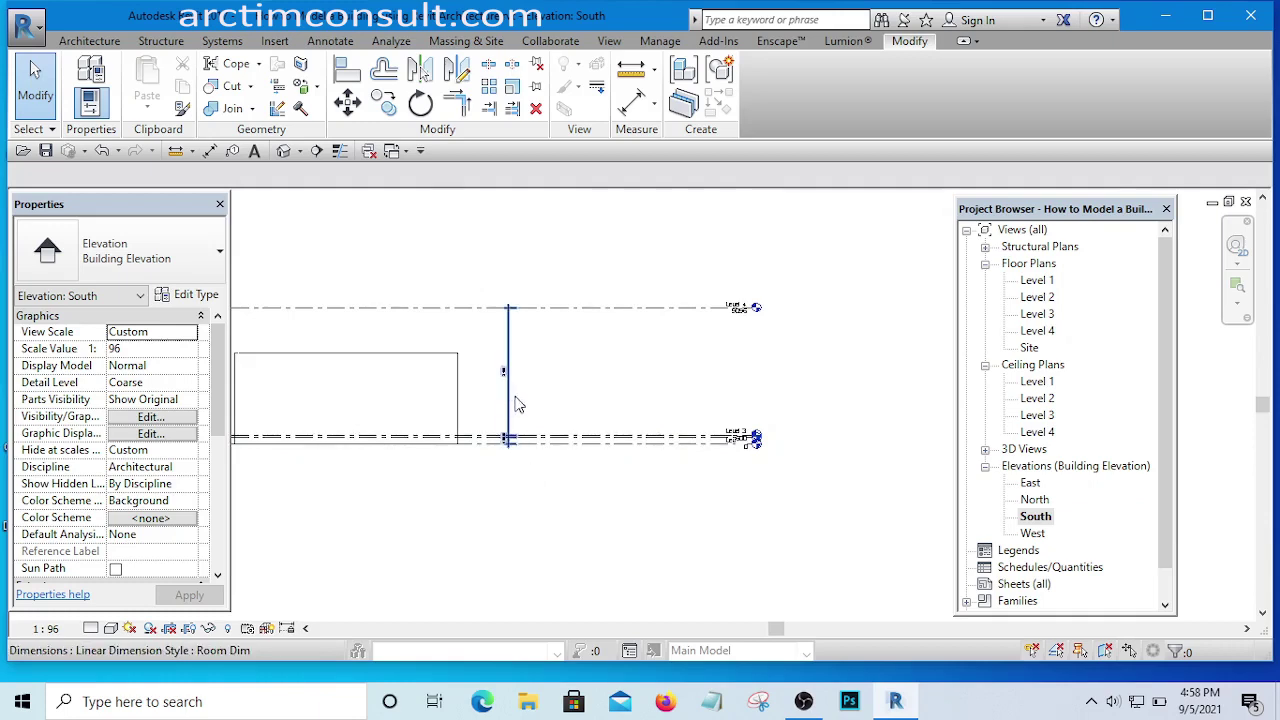
pyautogui.moveTo(528, 409); pyautogui.dragTo(574, 432, button='middle')
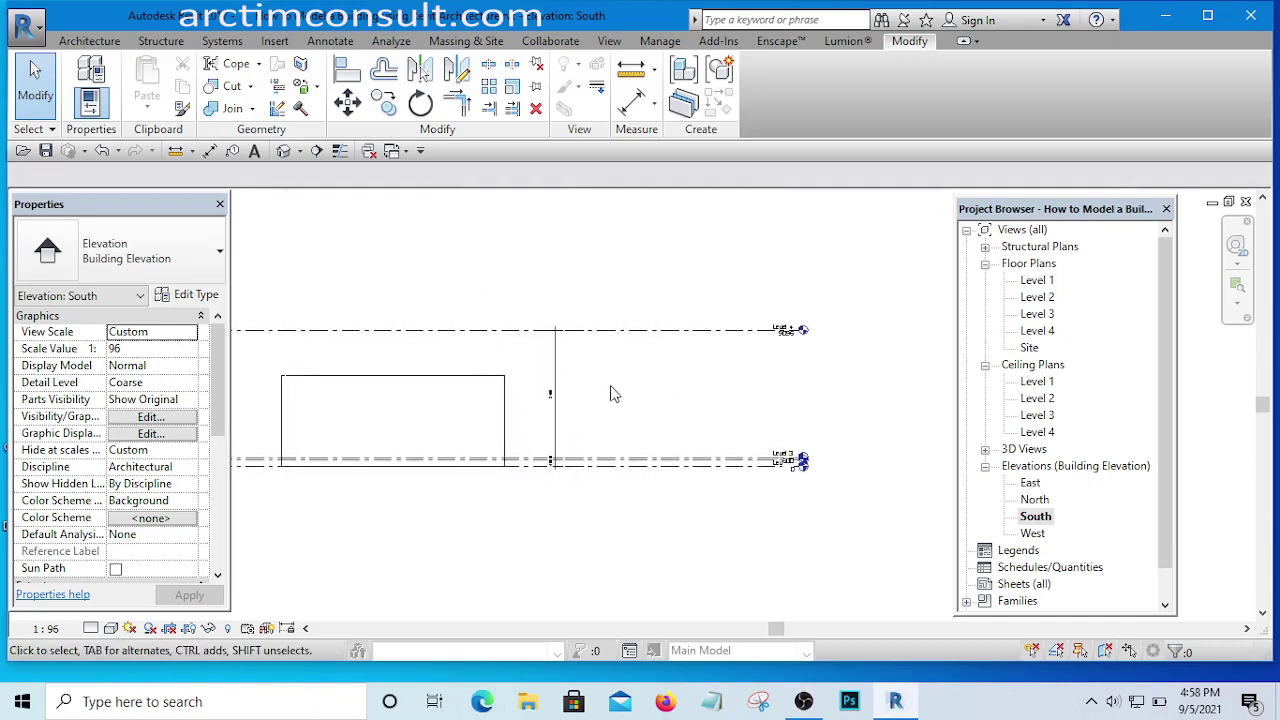
pyautogui.scroll(5, 794, 309)
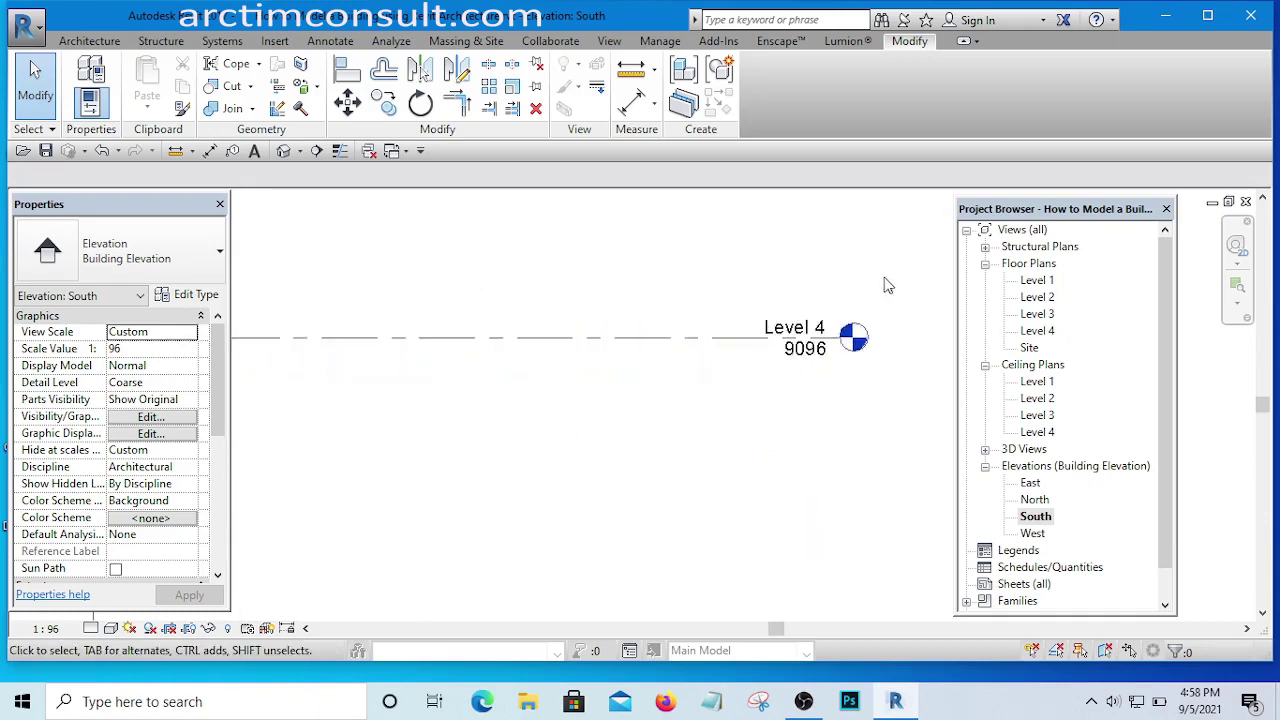
# - Set the dimension between Level 3 and Level 4 to 3600 by repositioning Level 4
pyautogui.scroll(-5, 888, 286)
pyautogui.scroll(3, 674, 306)
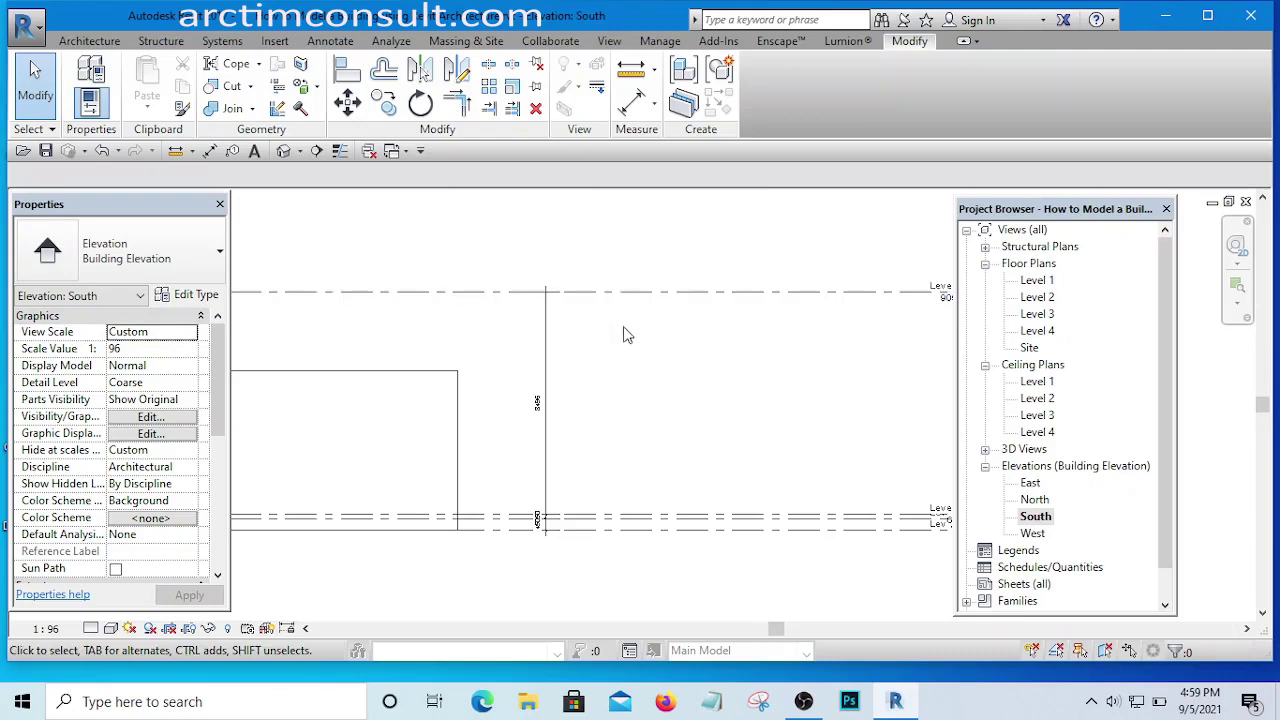
pyautogui.scroll(-2, 462, 286)
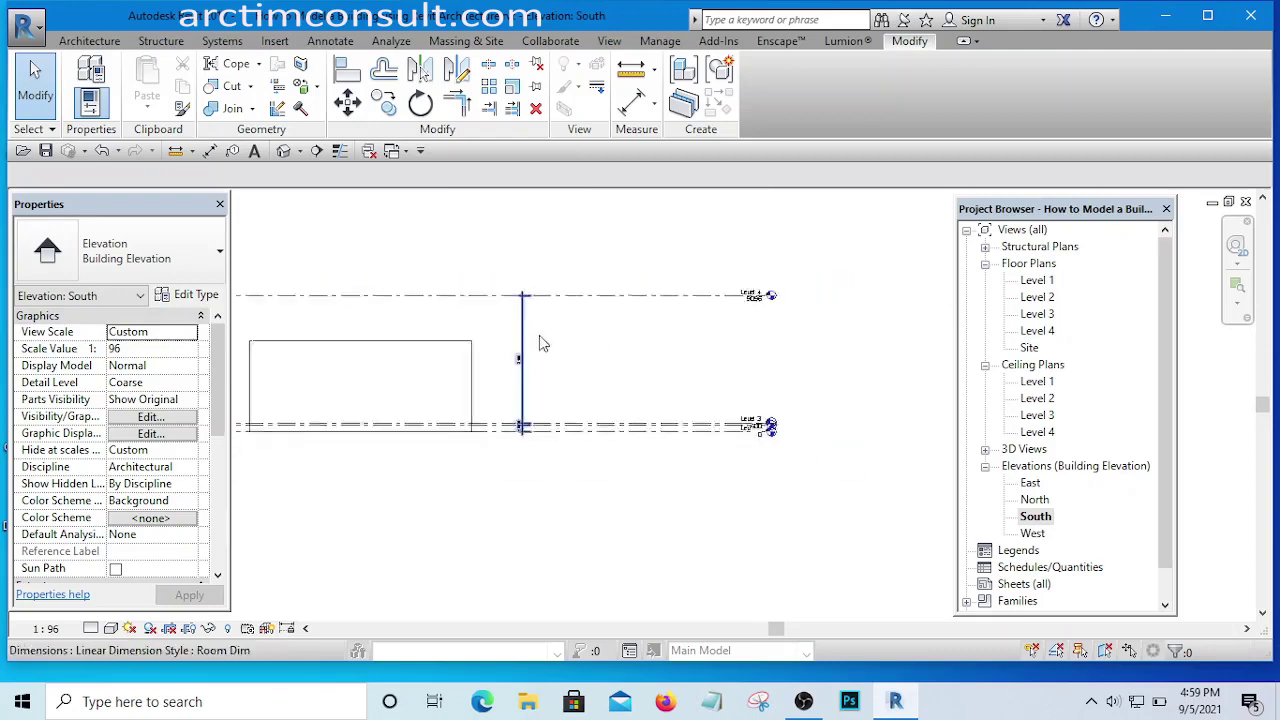
pyautogui.click(602, 297)
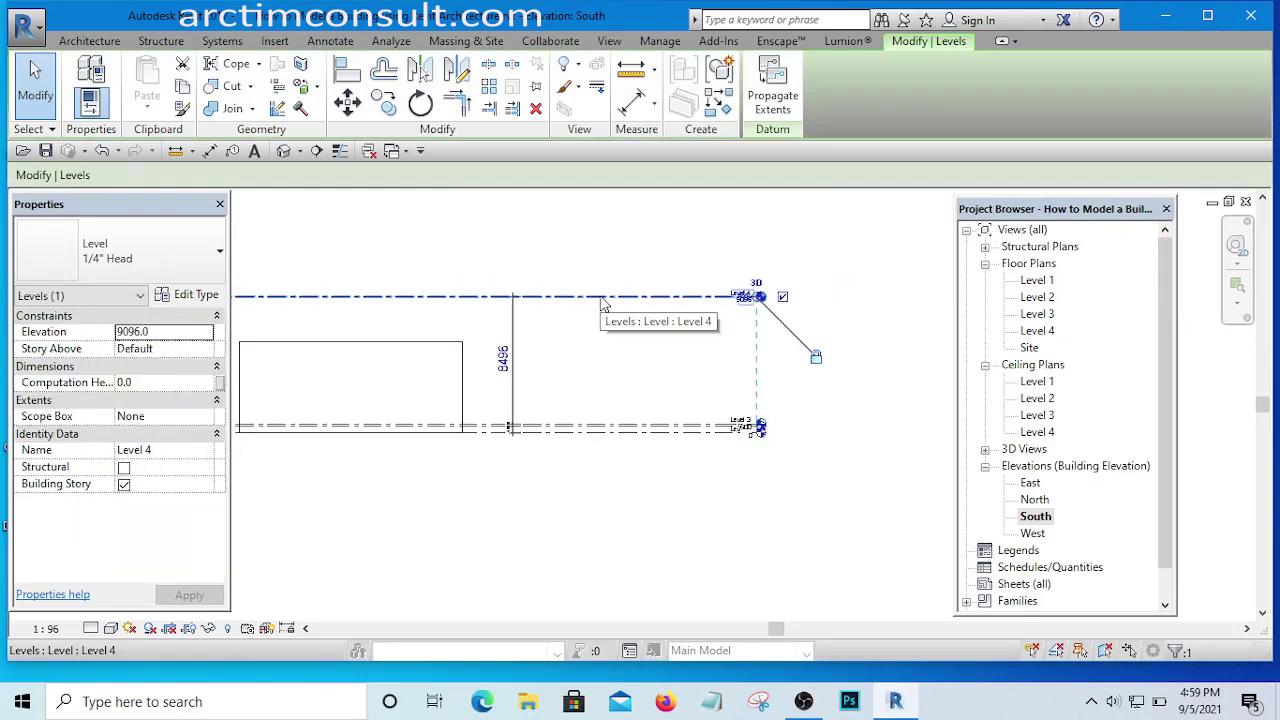
pyautogui.click(503, 358)
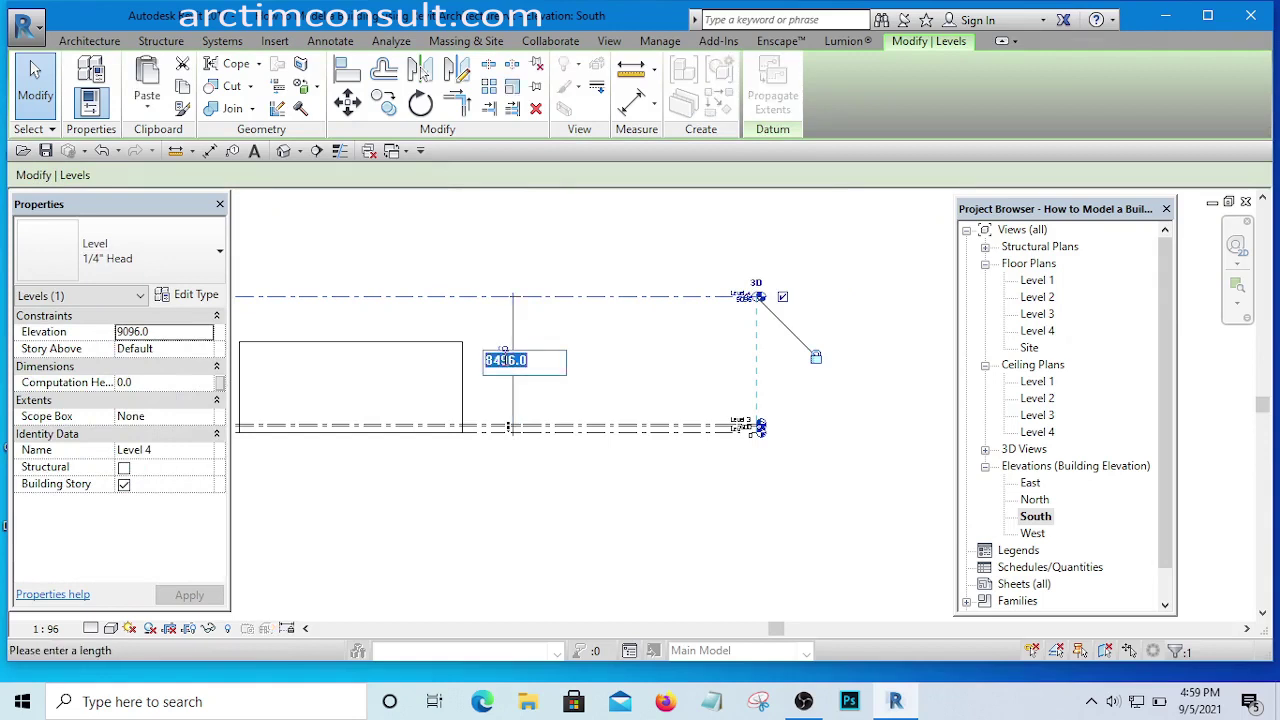
pyautogui.write('3600')
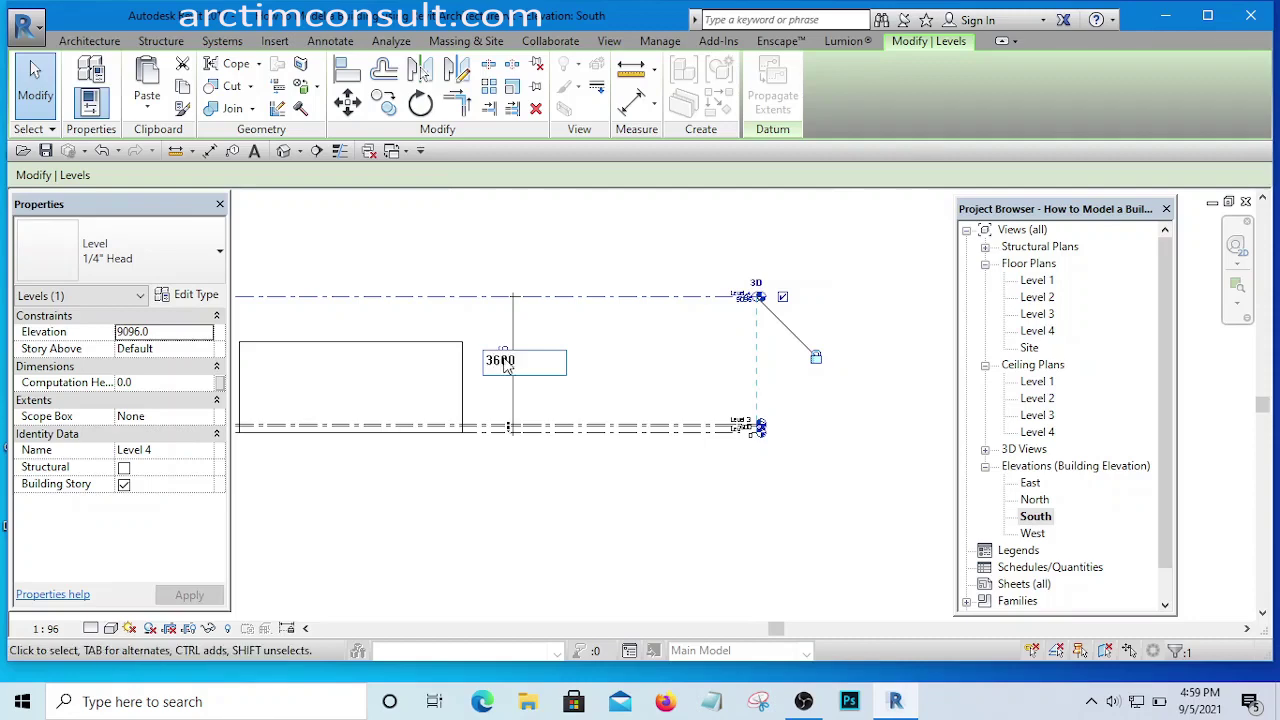
pyautogui.press('Return')
pyautogui.click(555, 302)
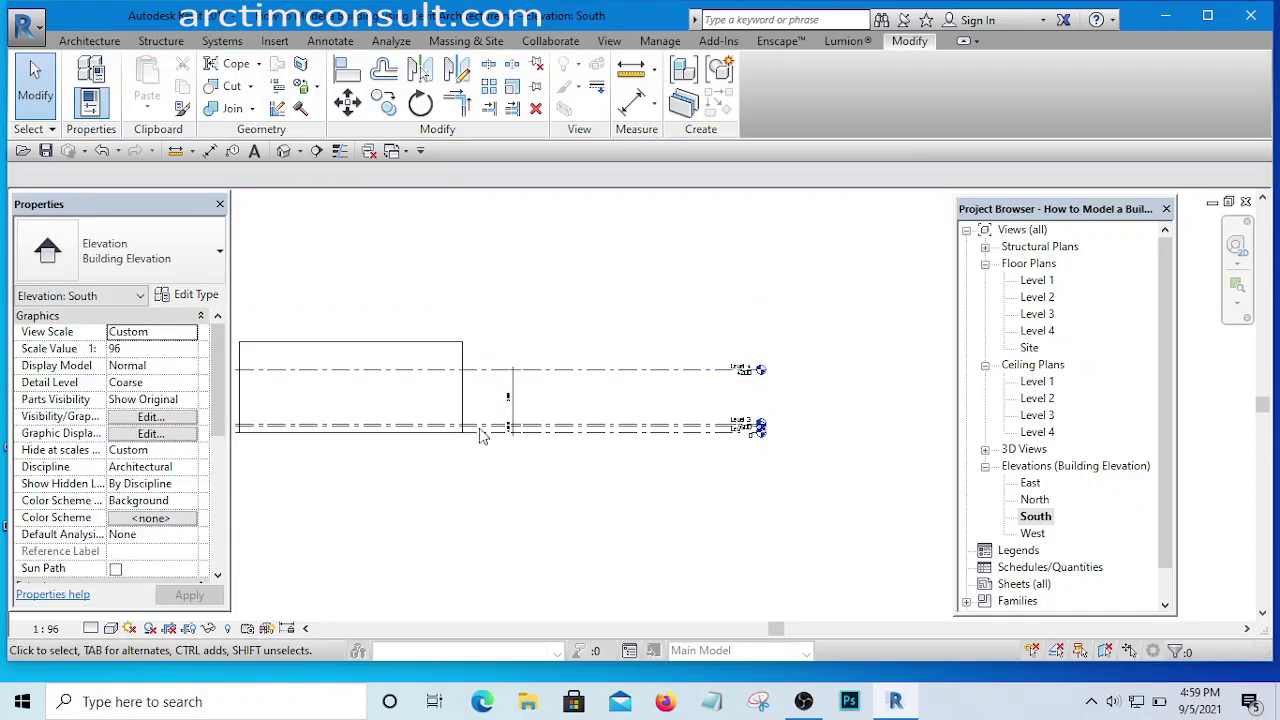
# - Examine the spacings of Levels 1 to 4 on the dimension string beside the building
pyautogui.scroll(5, 480, 435)
pyautogui.scroll(-3, 550, 400)
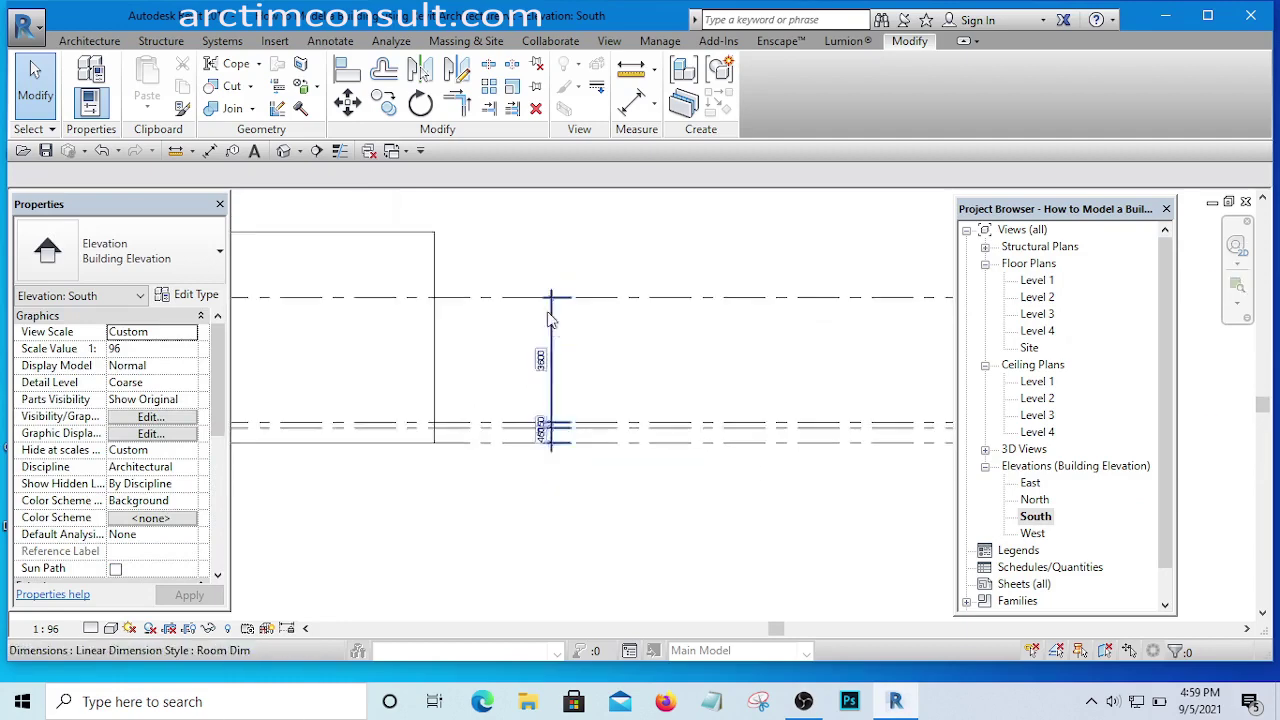
pyautogui.scroll(5, 550, 400)
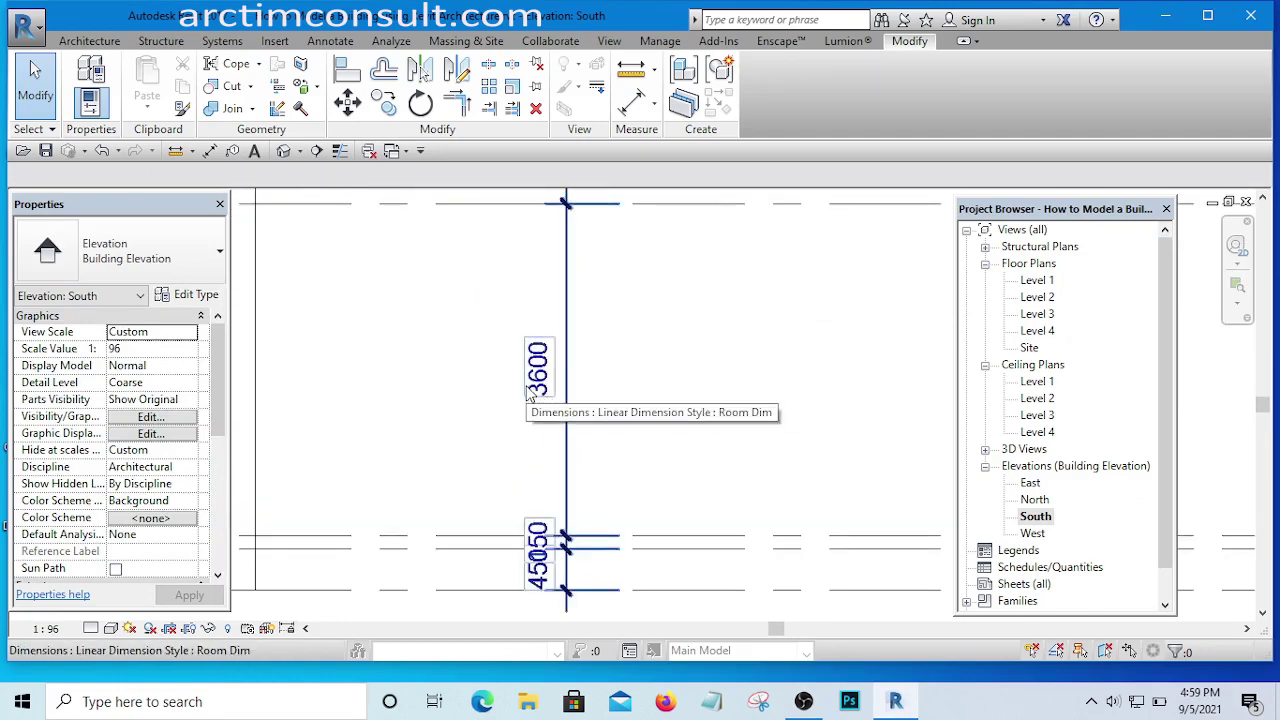
pyautogui.scroll(-2, 610, 370)
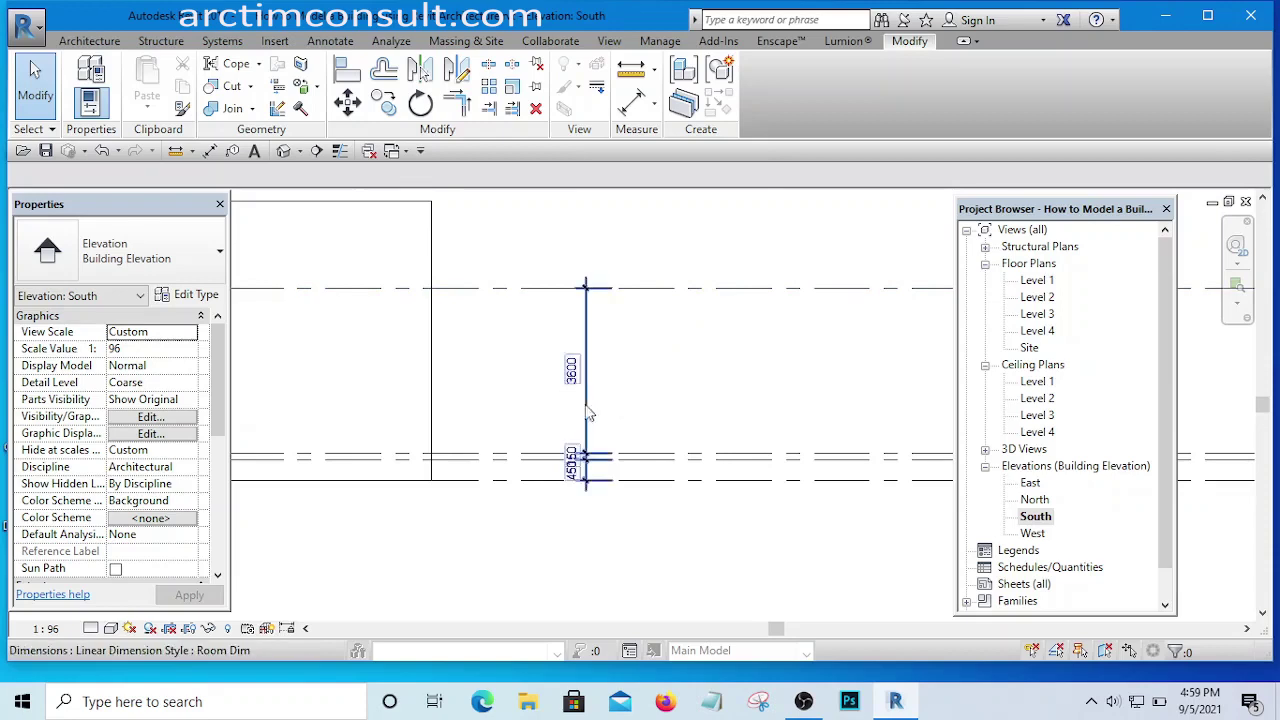
pyautogui.scroll(4, 588, 413)
pyautogui.scroll(-3, 586, 366)
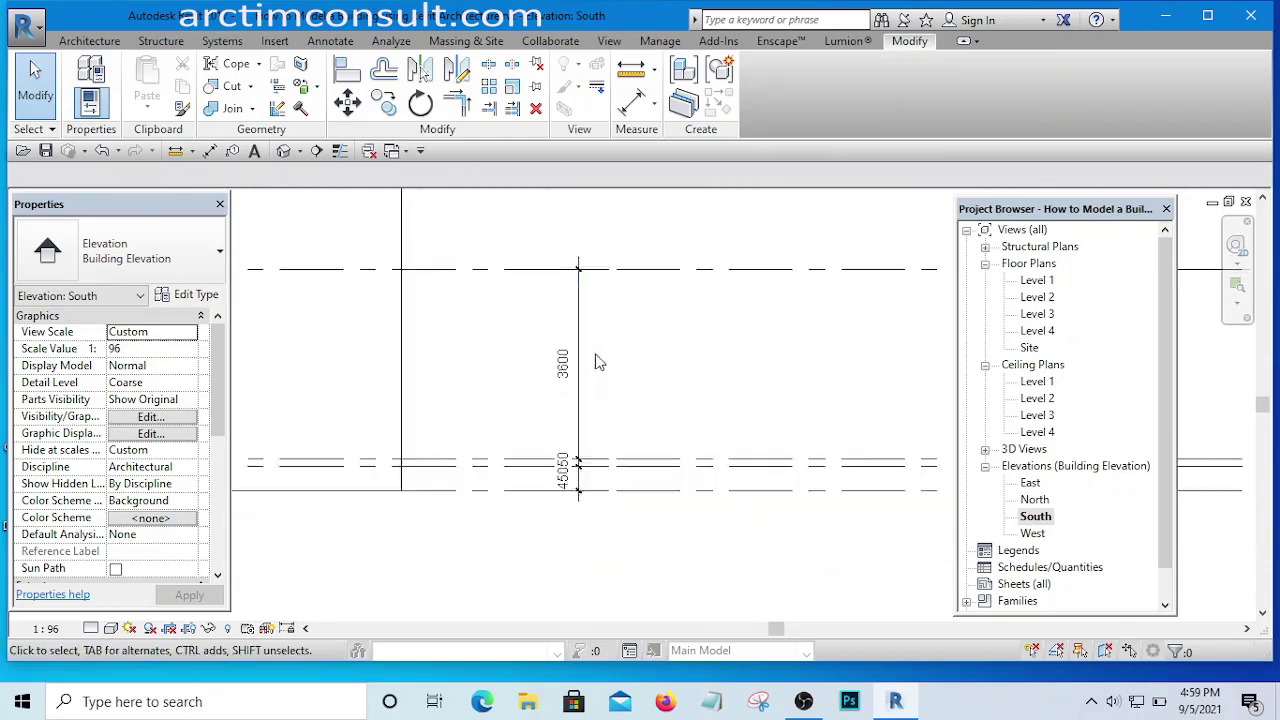
pyautogui.scroll(3, 566, 331)
pyautogui.scroll(-4, 560, 338)
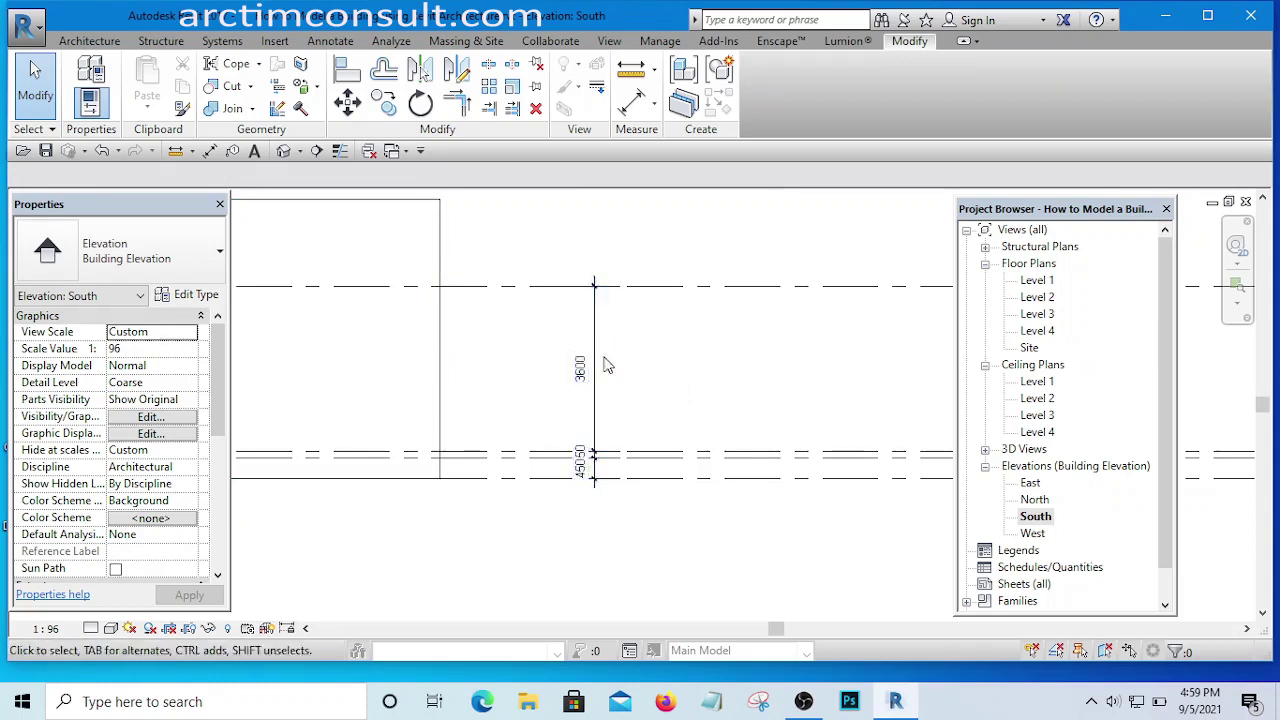
pyautogui.scroll(-3, 600, 360)
pyautogui.scroll(3, 629, 366)
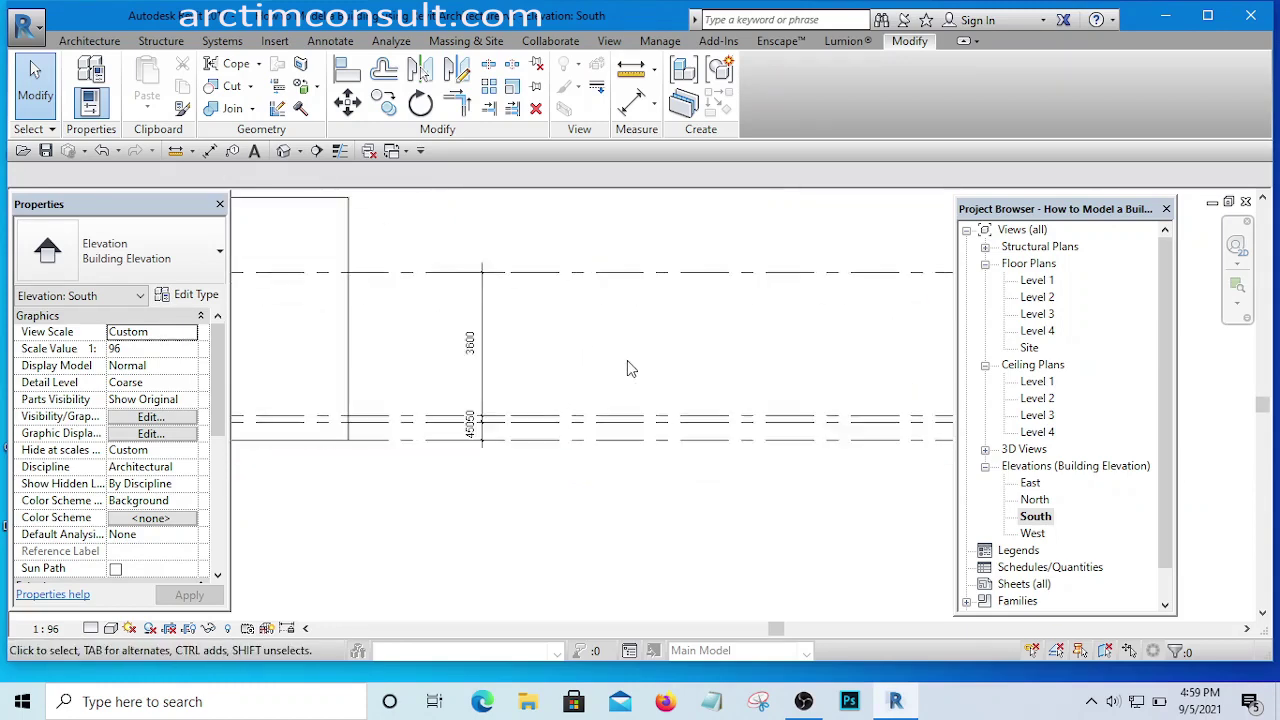
# - Compare the elevations at the level heads with the dimension string and the height of the building's walls
pyautogui.scroll(-3, 628, 364)
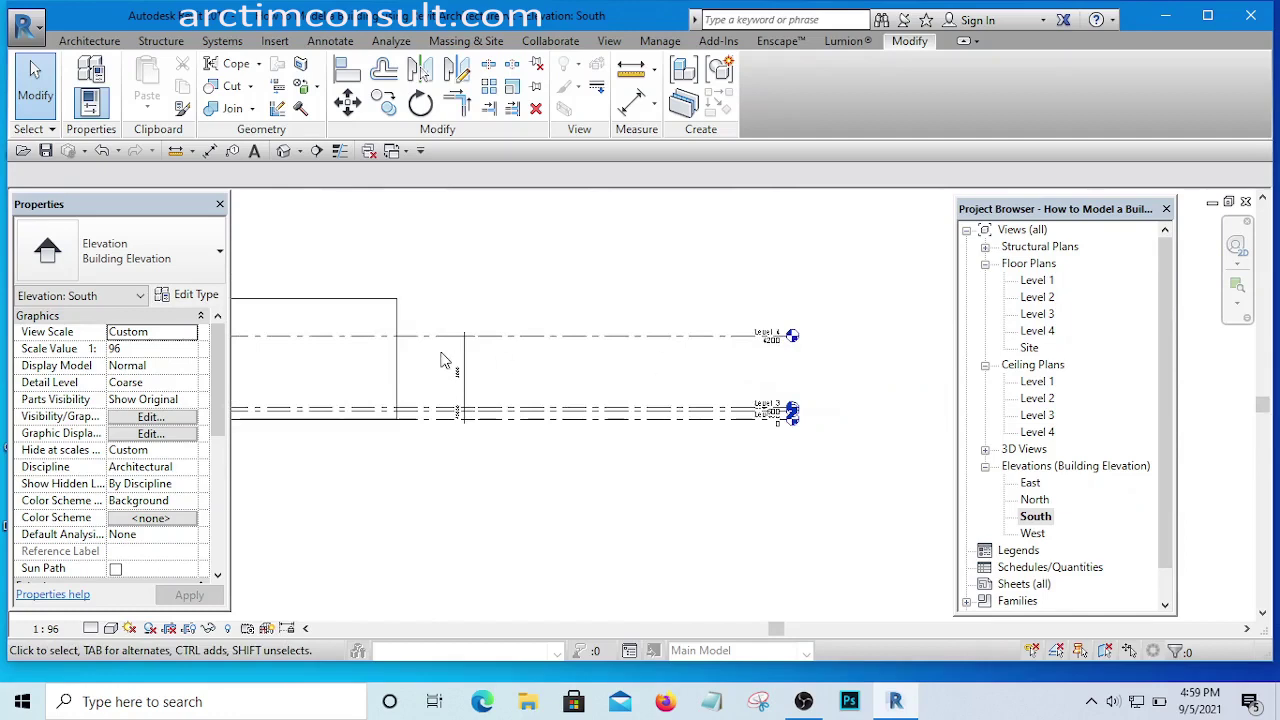
pyautogui.scroll(4, 445, 361)
pyautogui.scroll(-5, 628, 335)
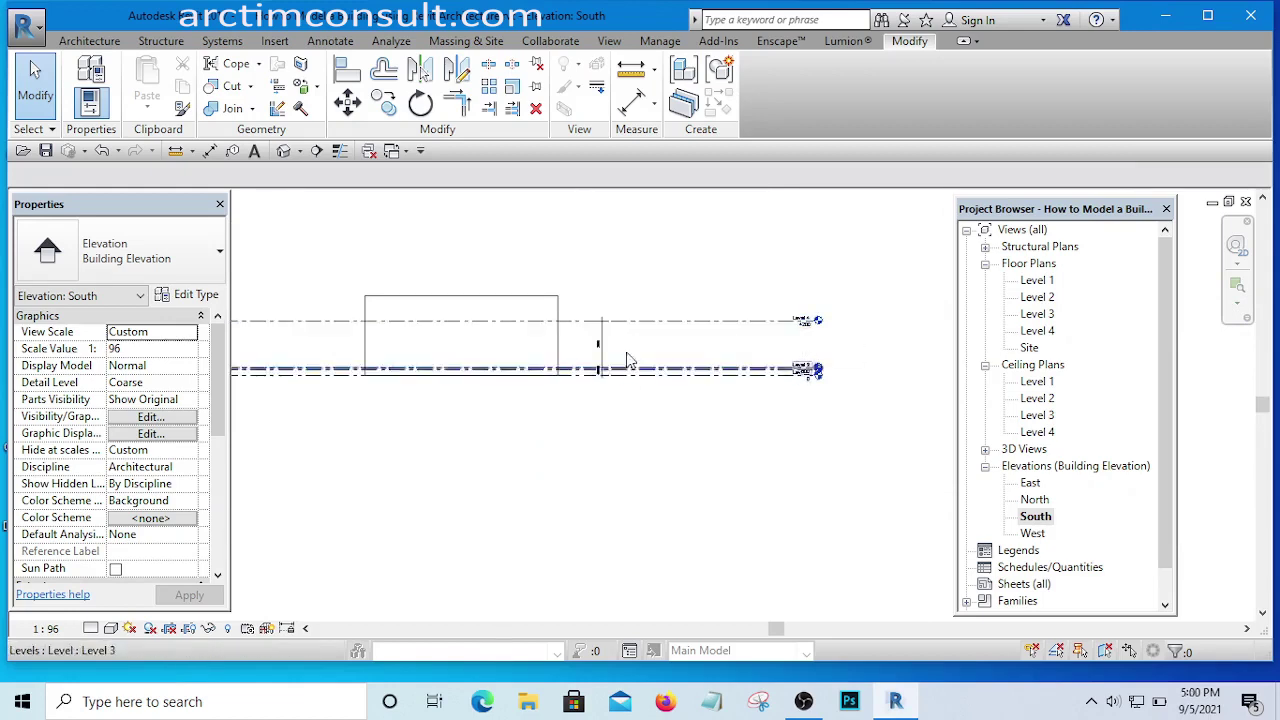
pyautogui.scroll(5, 598, 348)
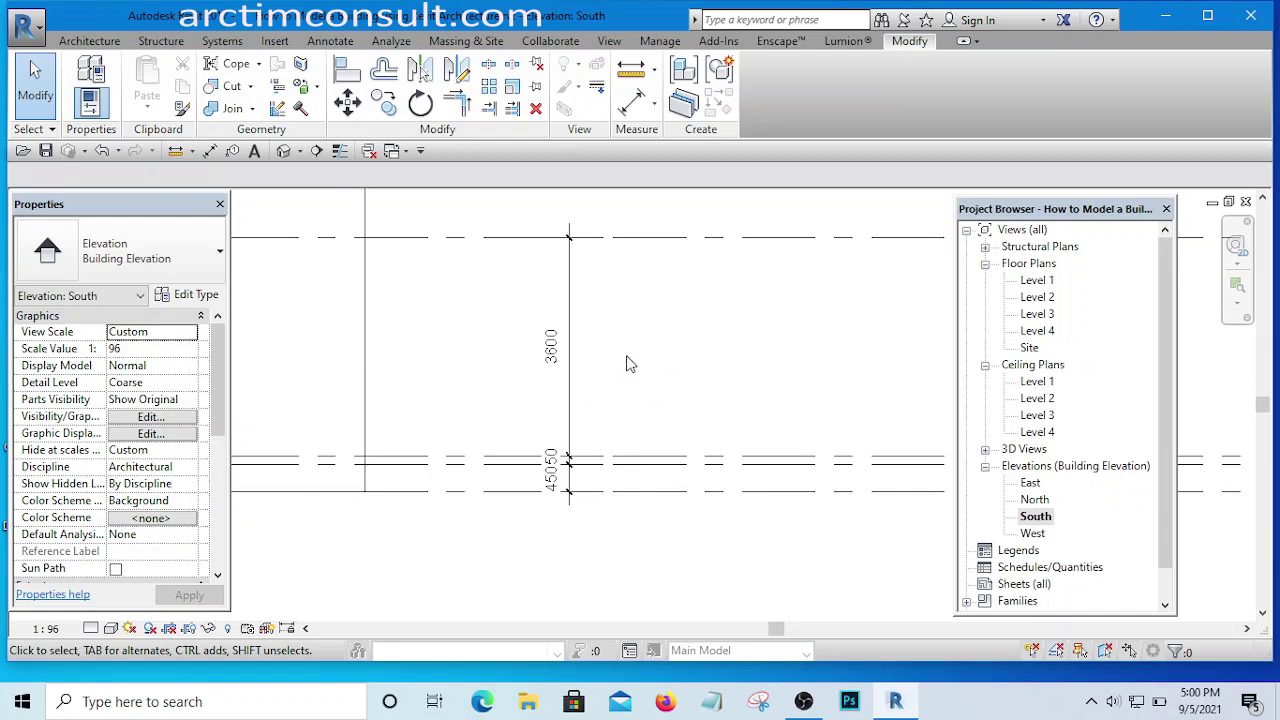
pyautogui.scroll(-4, 627, 364)
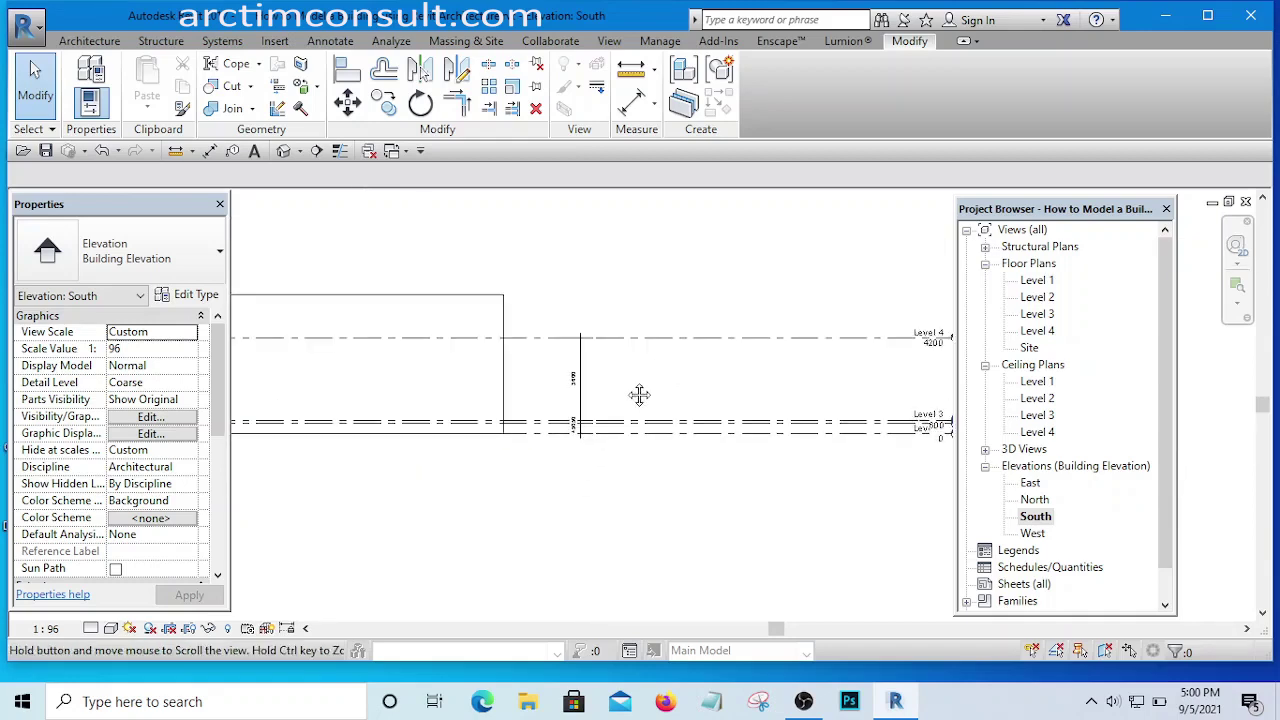
pyautogui.scroll(2, 640, 397)
pyautogui.scroll(-3, 623, 394)
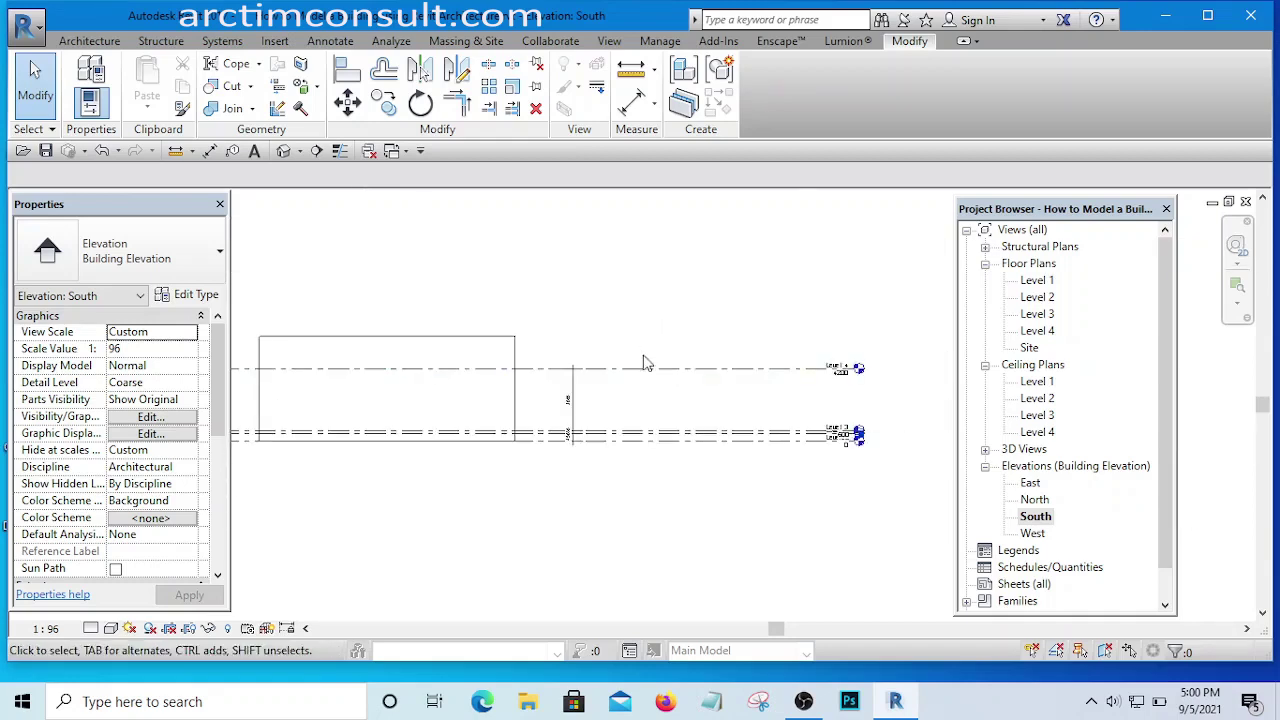
pyautogui.scroll(4, 697, 394)
pyautogui.scroll(2, 530, 427)
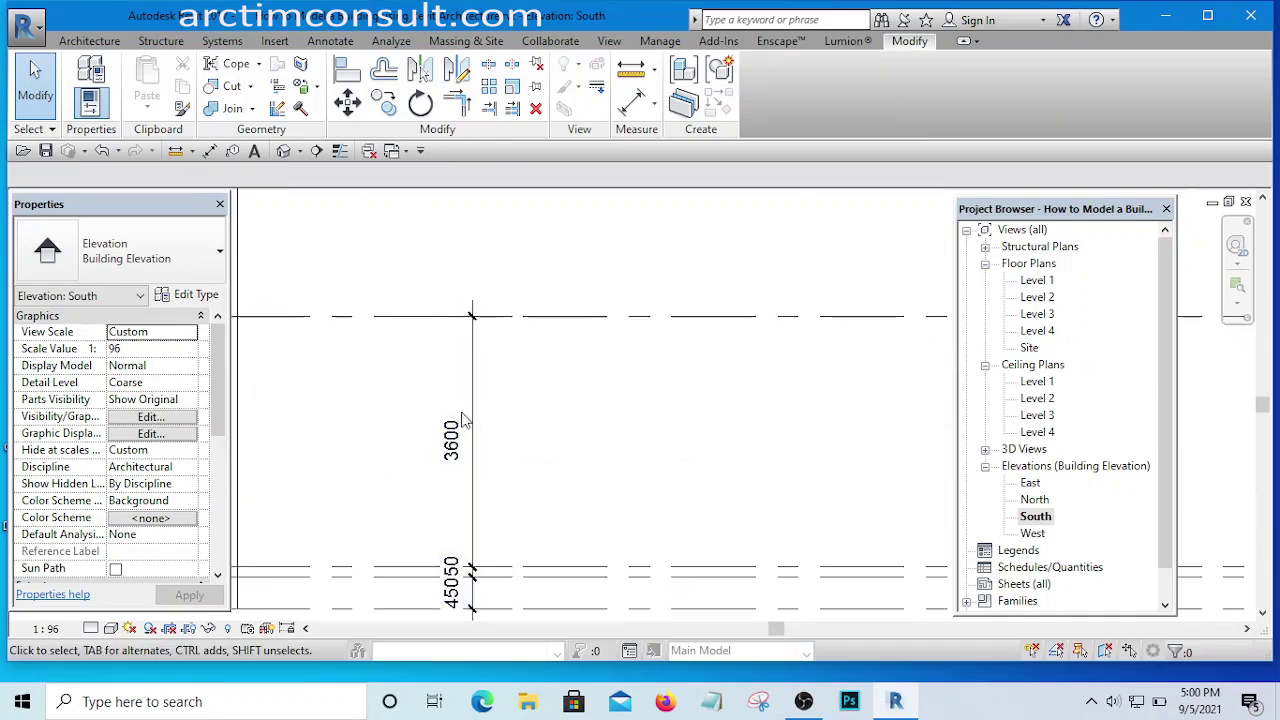
pyautogui.scroll(-2, 560, 375)
pyautogui.scroll(-3, 543, 355)
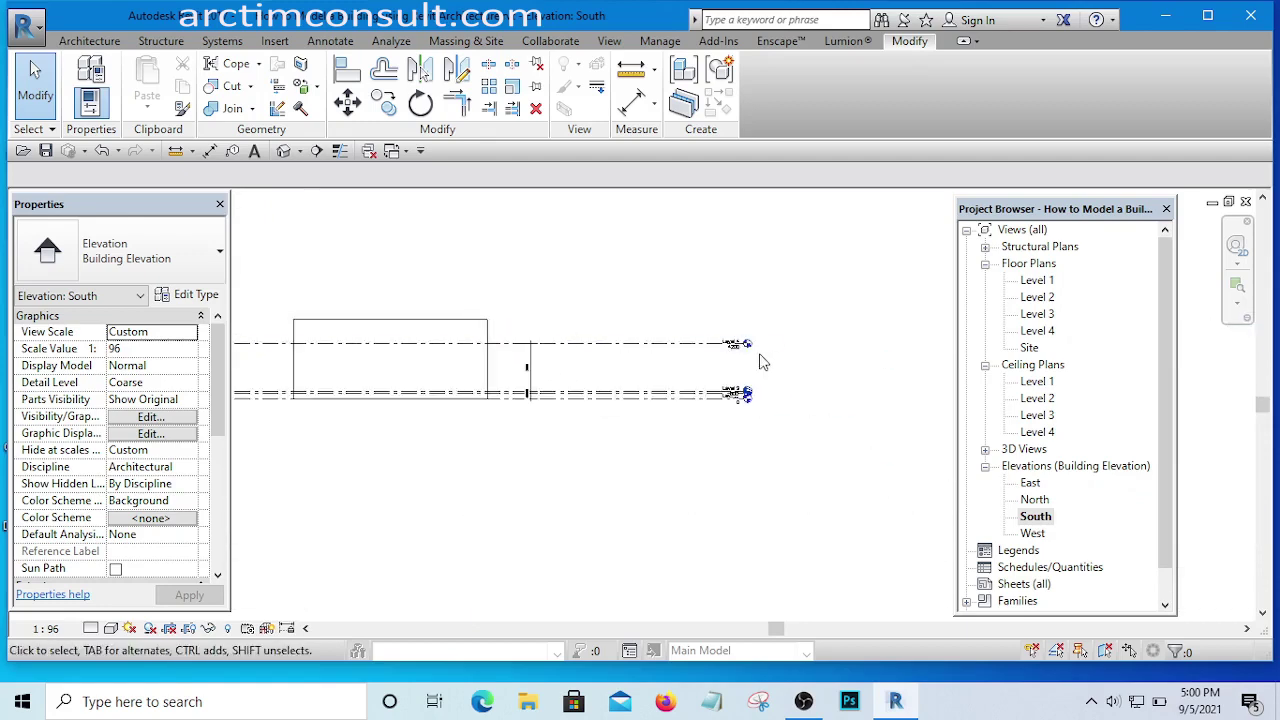
pyautogui.scroll(3, 640, 350)
pyautogui.scroll(-2, 767, 352)
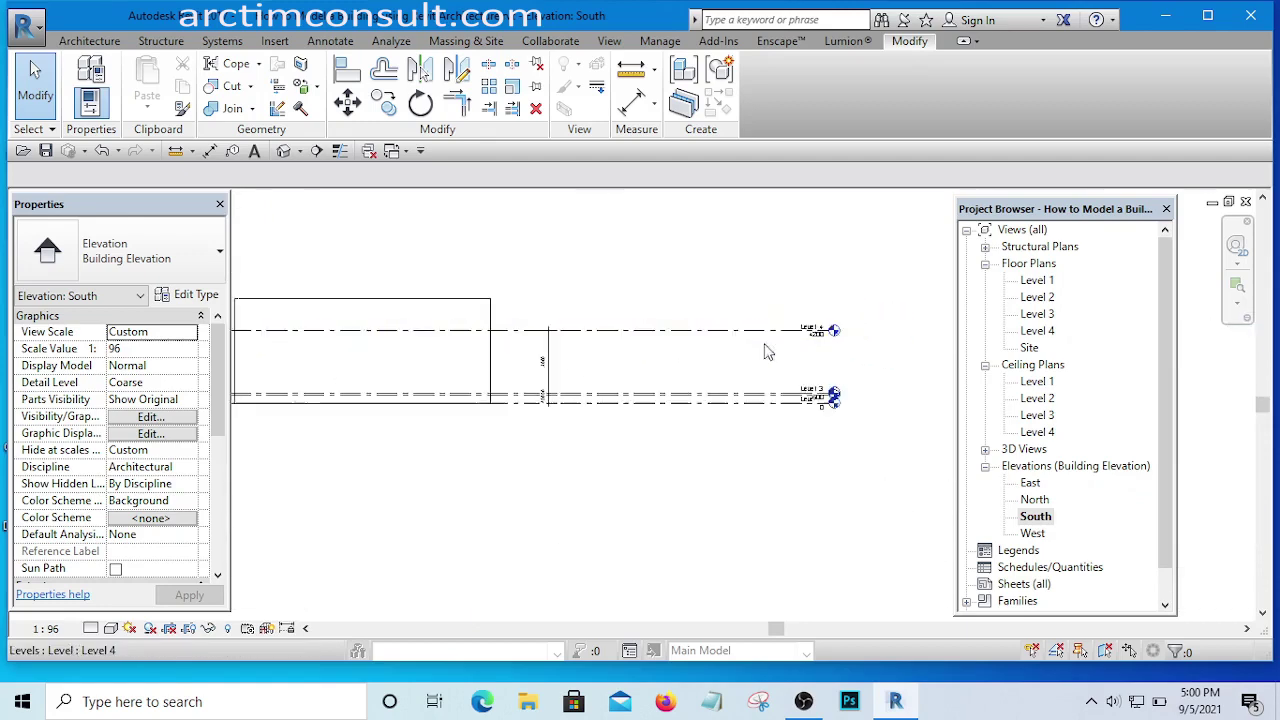
pyautogui.scroll(3, 645, 355)
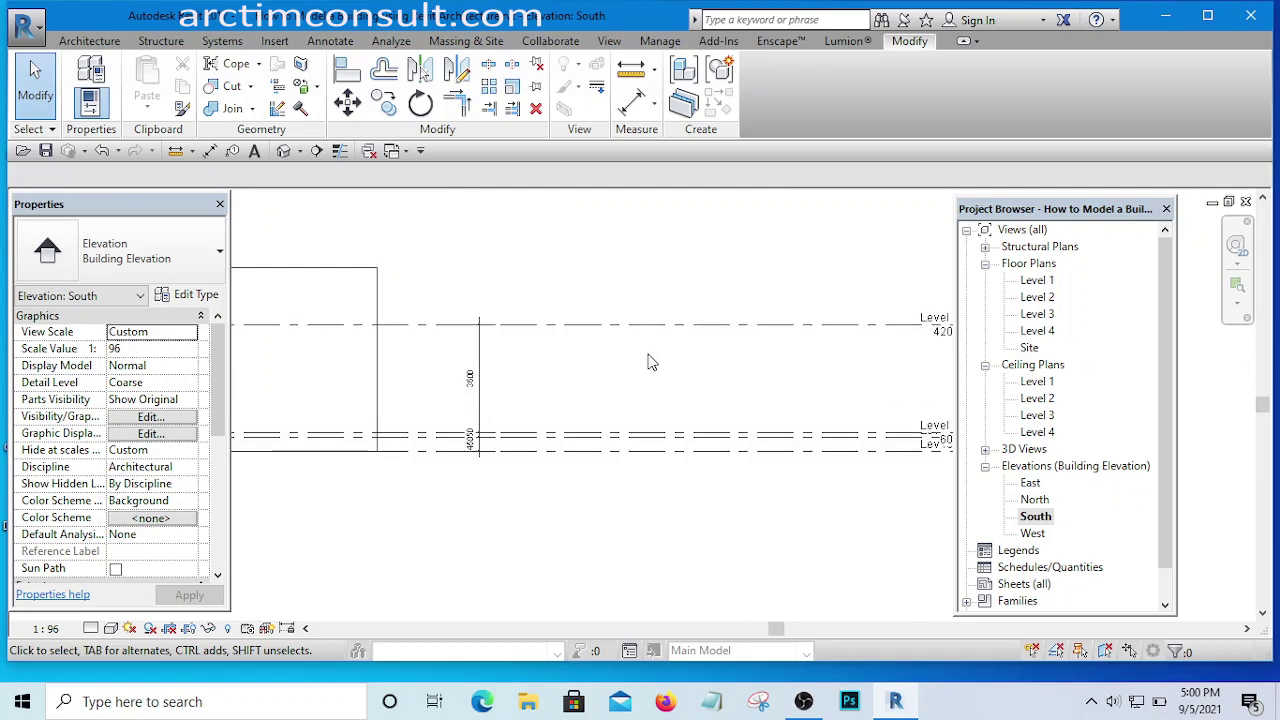
pyautogui.scroll(-2, 563, 349)
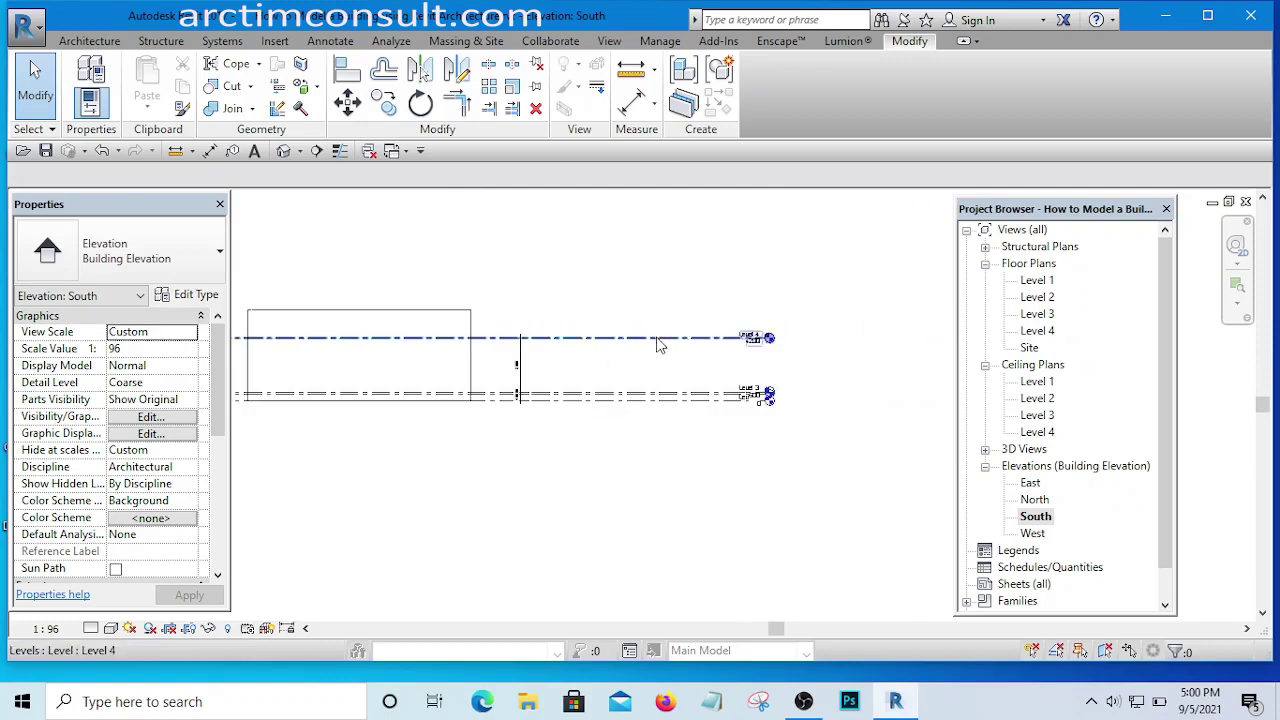
# - Draw a new level about 1200 above Level 4, with both ends aligned to the existing levels
pyautogui.click(90, 42)
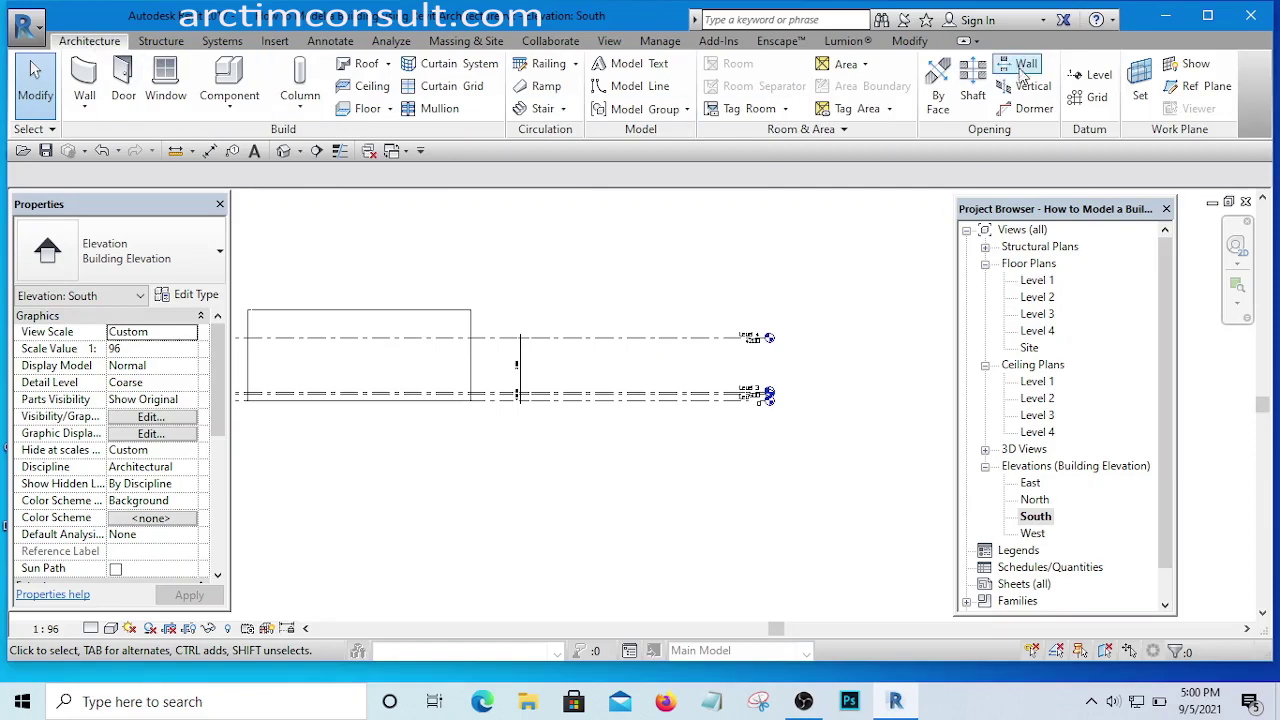
pyautogui.click(1098, 78)
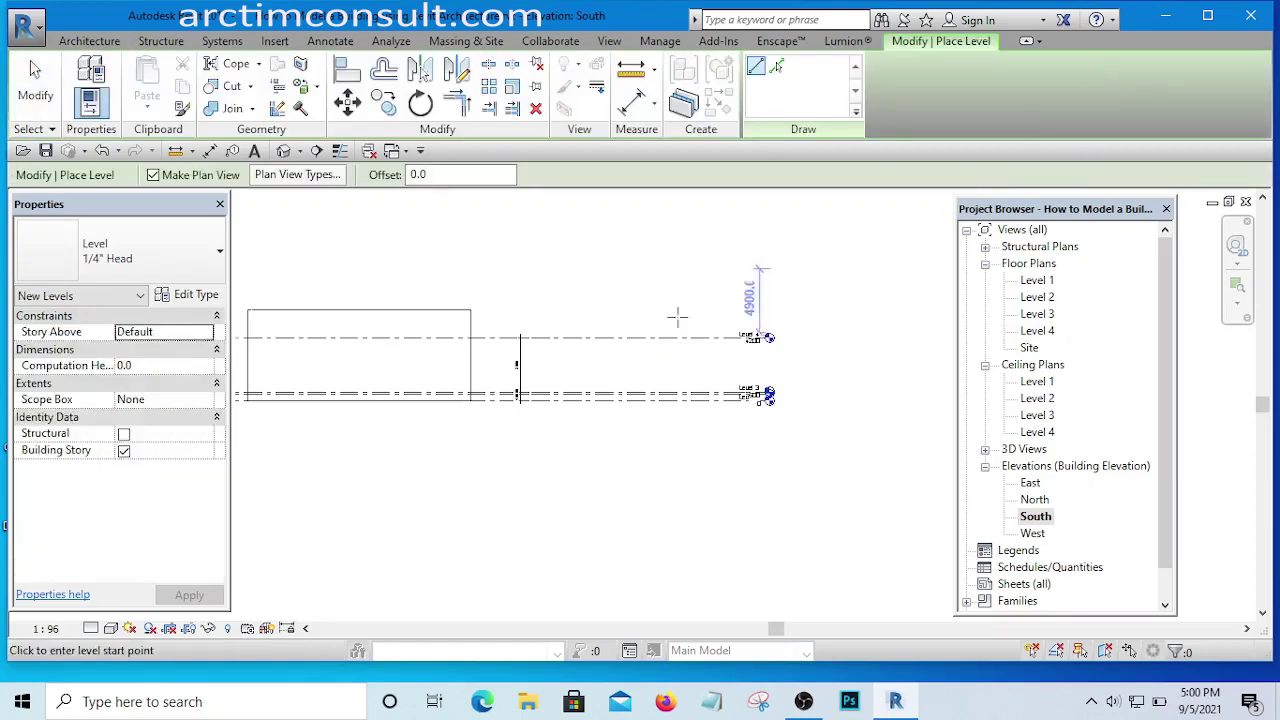
pyautogui.scroll(-2, 740, 305)
pyautogui.scroll(2, 397, 310)
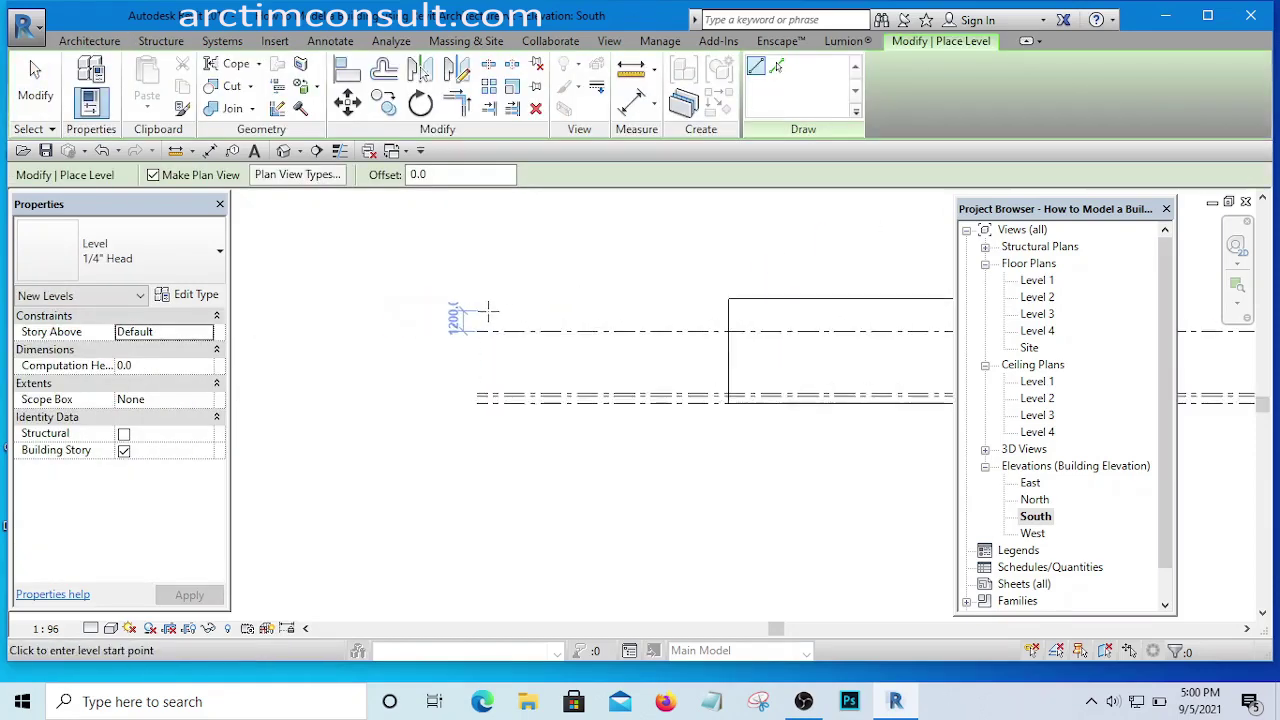
pyautogui.click(480, 312)
pyautogui.scroll(-2, 480, 312)
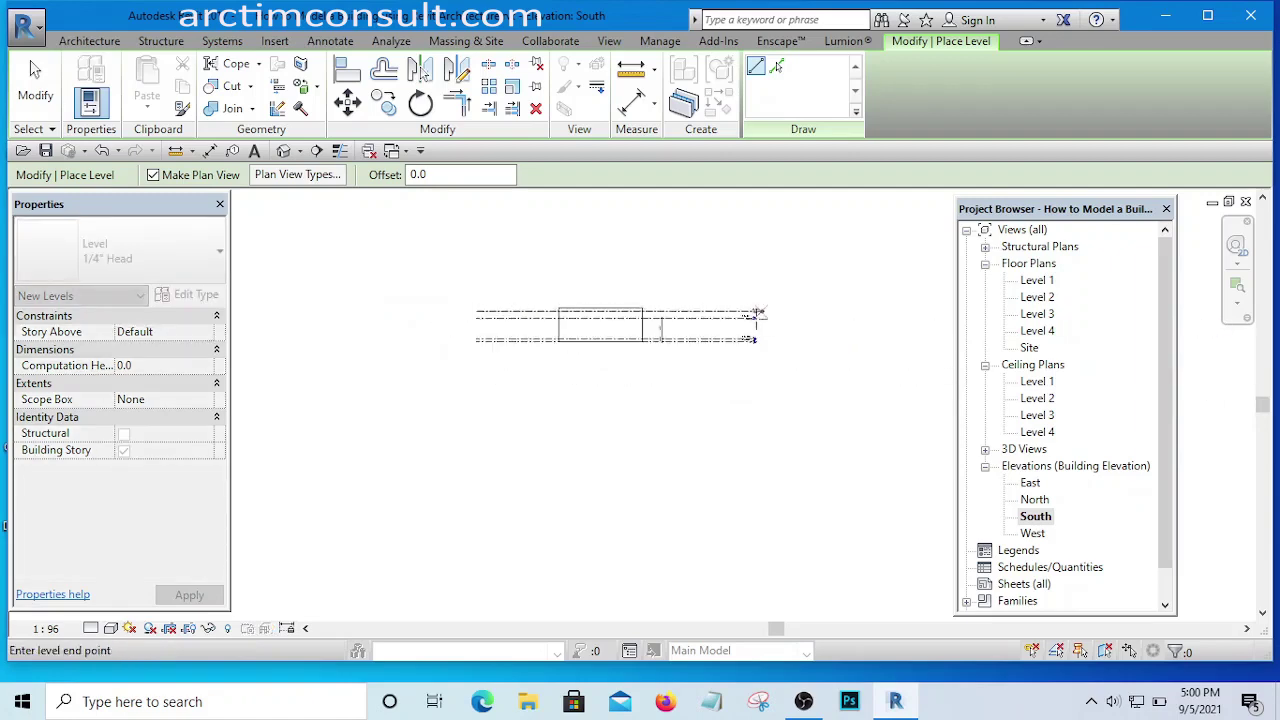
pyautogui.click(748, 309)
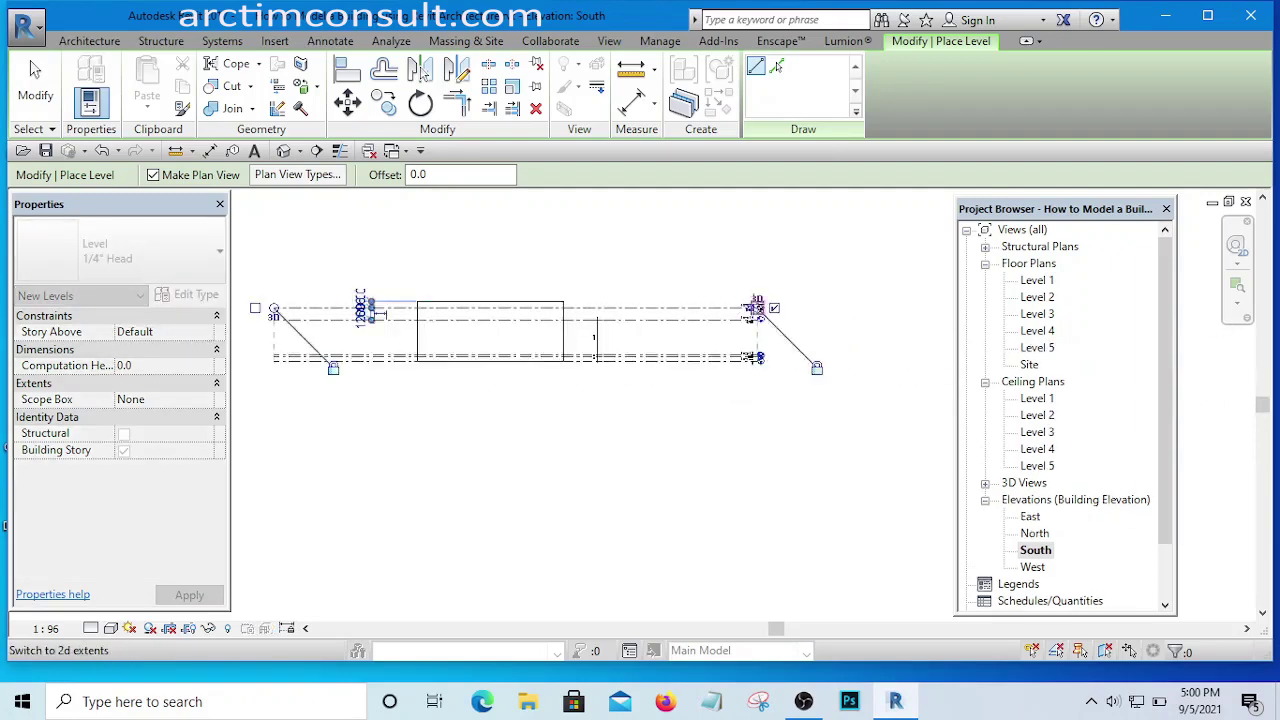
pyautogui.scroll(-1, 750, 310)
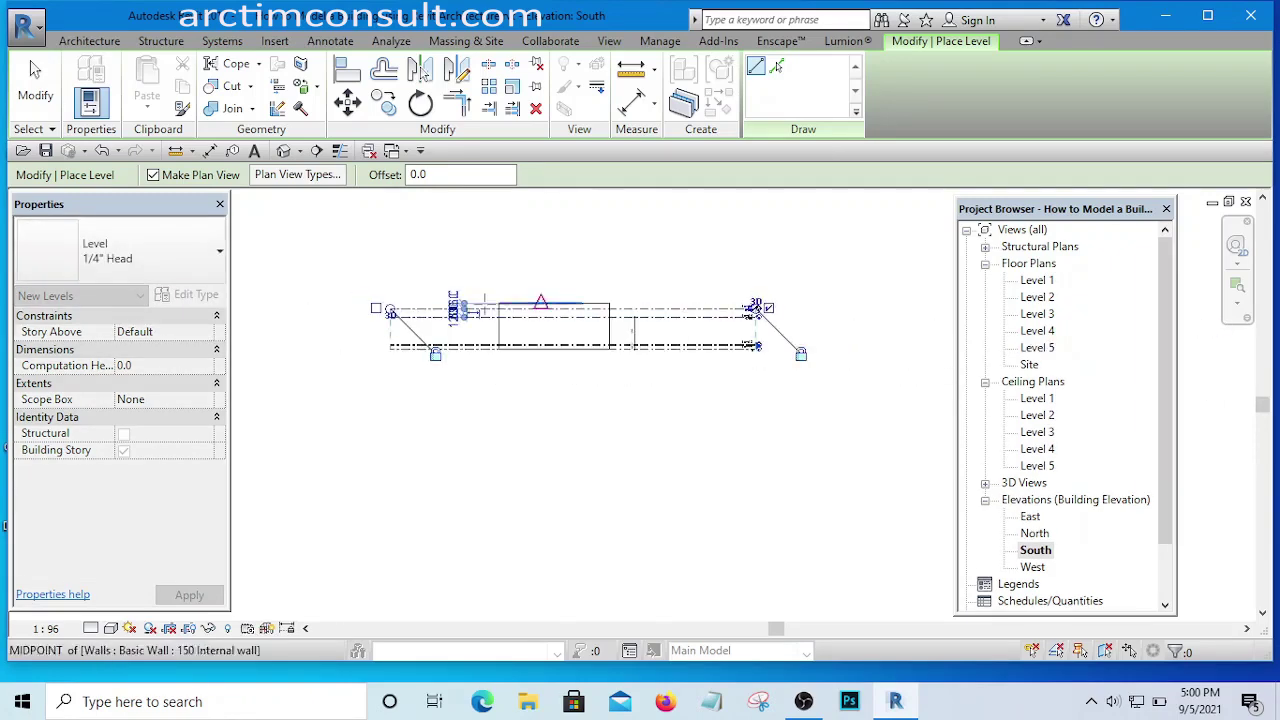
# - Draw four more levels above the topmost one, the first about 3000 higher, aligning their ends with the existing levels
pyautogui.click(388, 287)
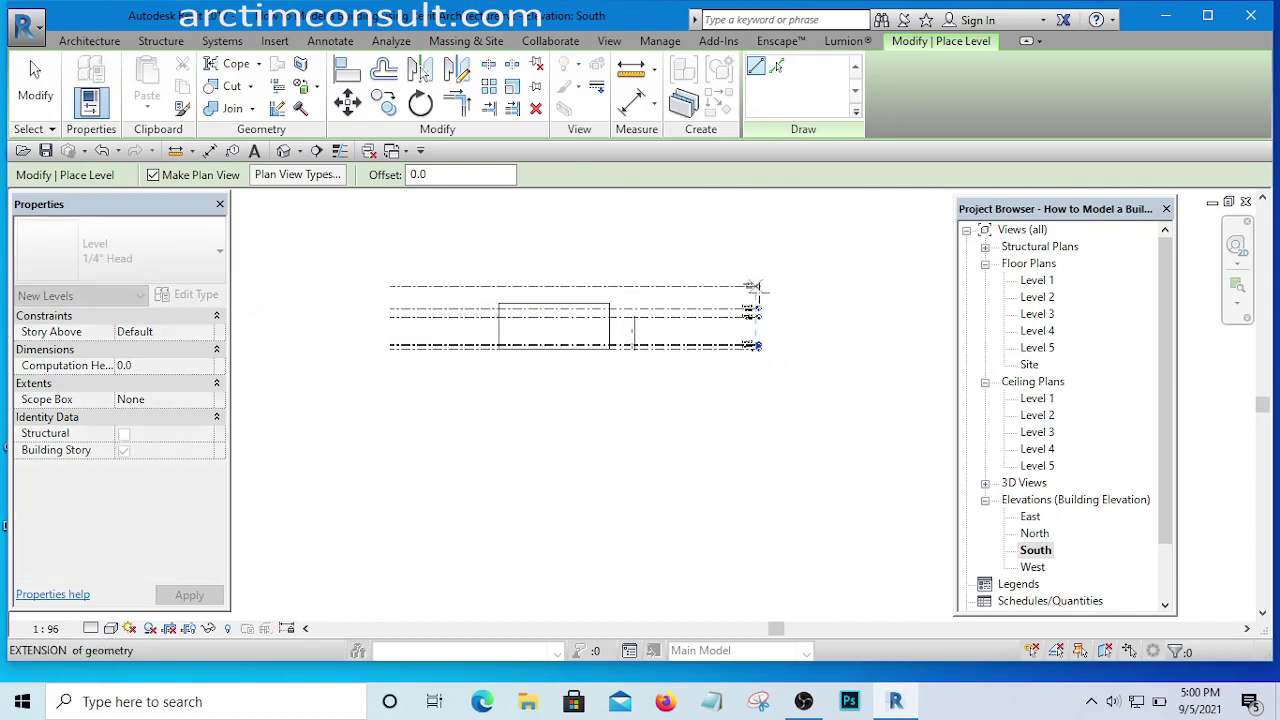
pyautogui.click(752, 287)
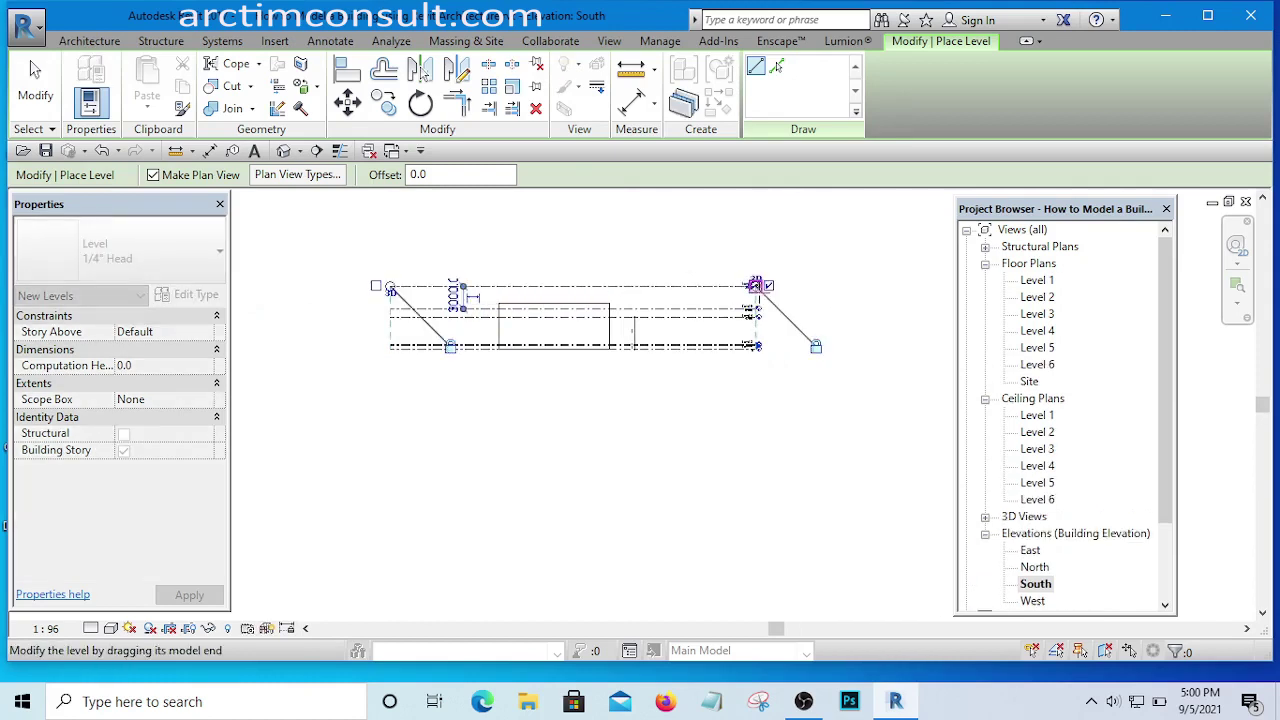
pyautogui.click(391, 264)
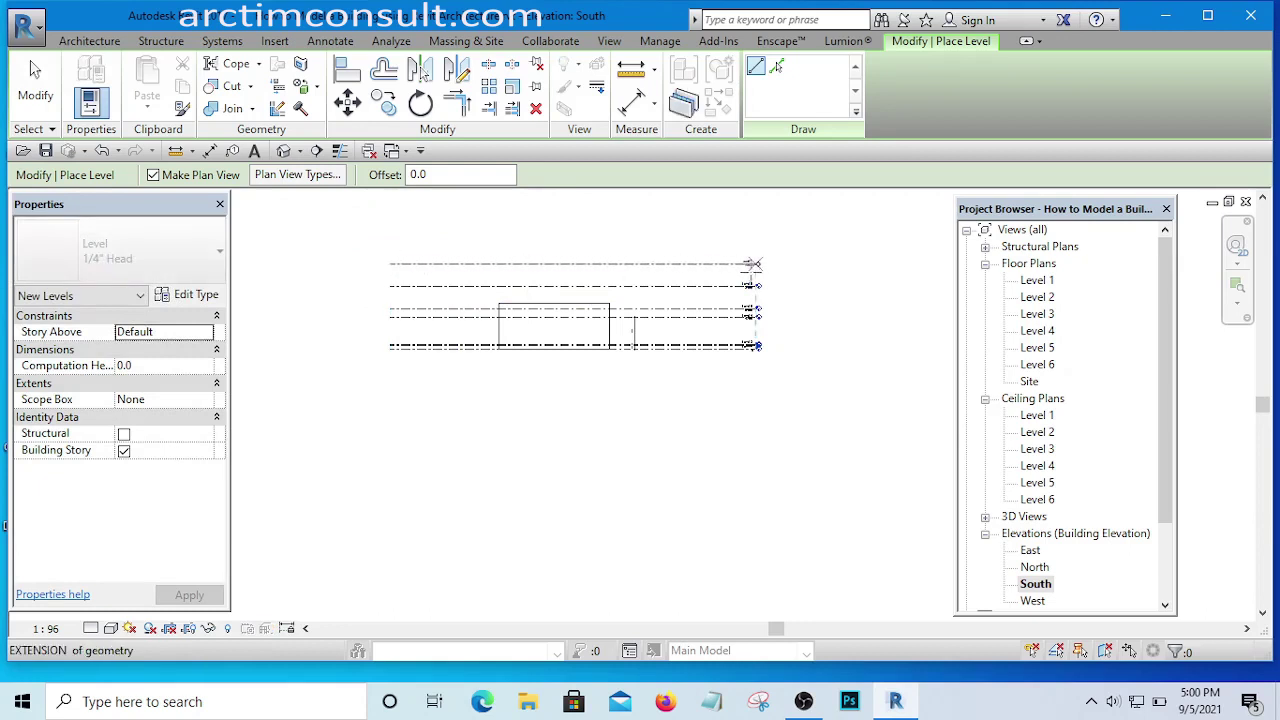
pyautogui.click(753, 264)
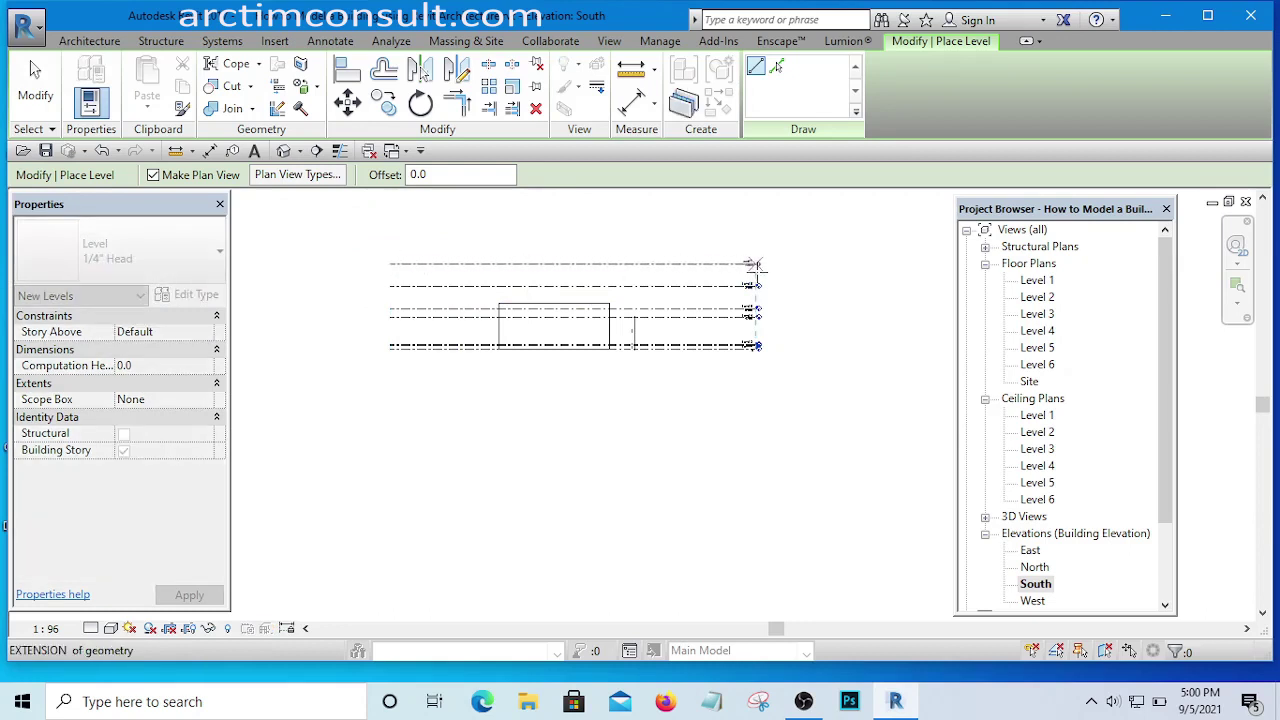
pyautogui.click(390, 234)
pyautogui.click(752, 234)
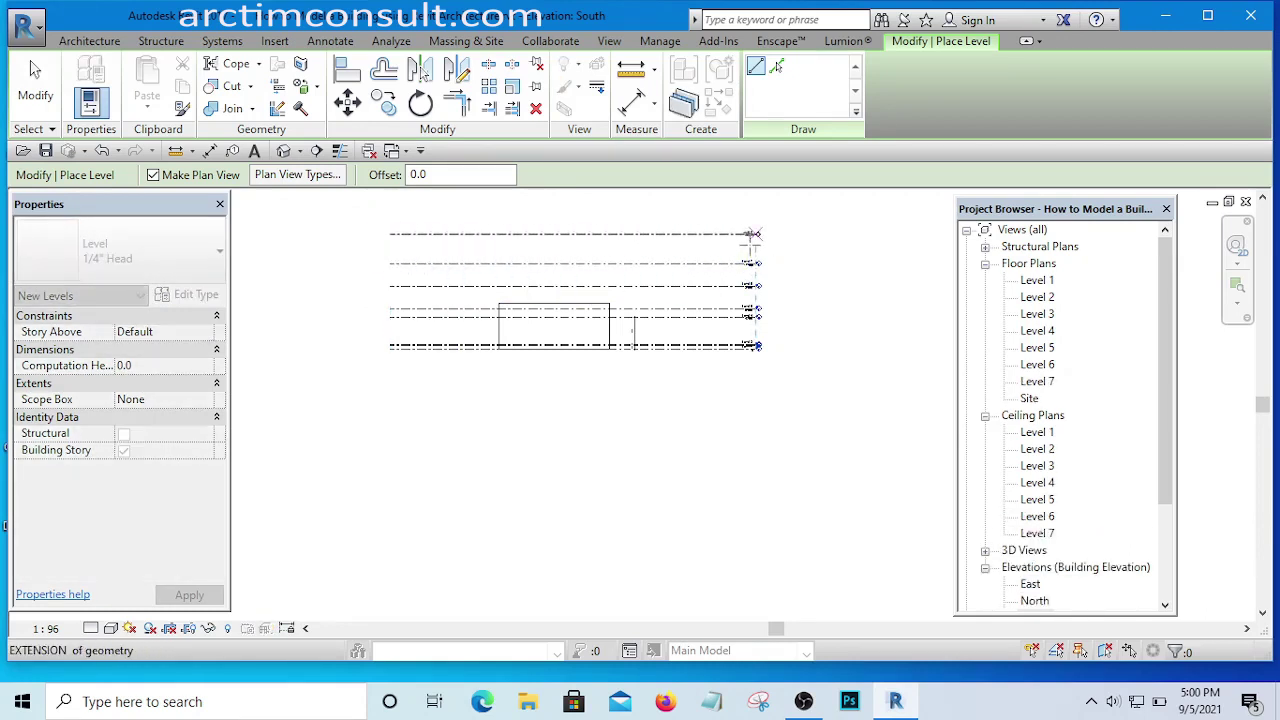
pyautogui.click(390, 204)
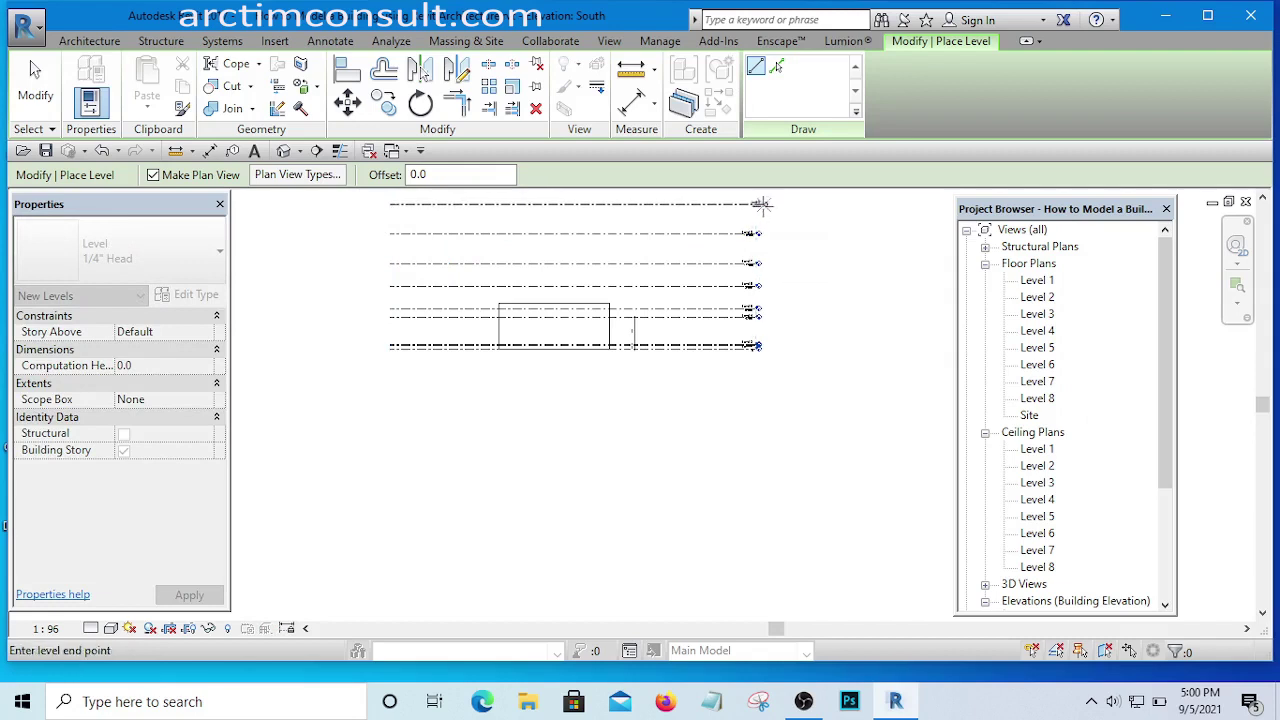
pyautogui.click(757, 204)
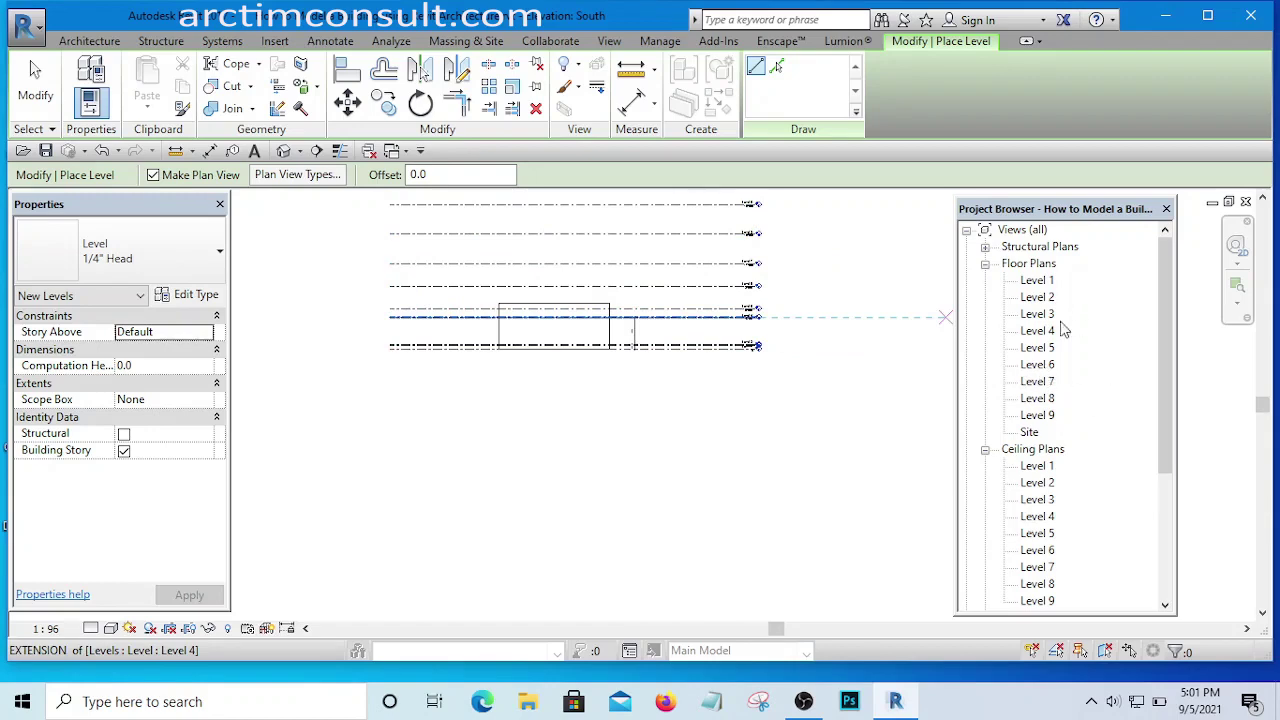
# - Compare the dimension string beside the building, which stops at Level 4, with the new levels drawn above it
pyautogui.press('Escape')
pyautogui.press('Escape')
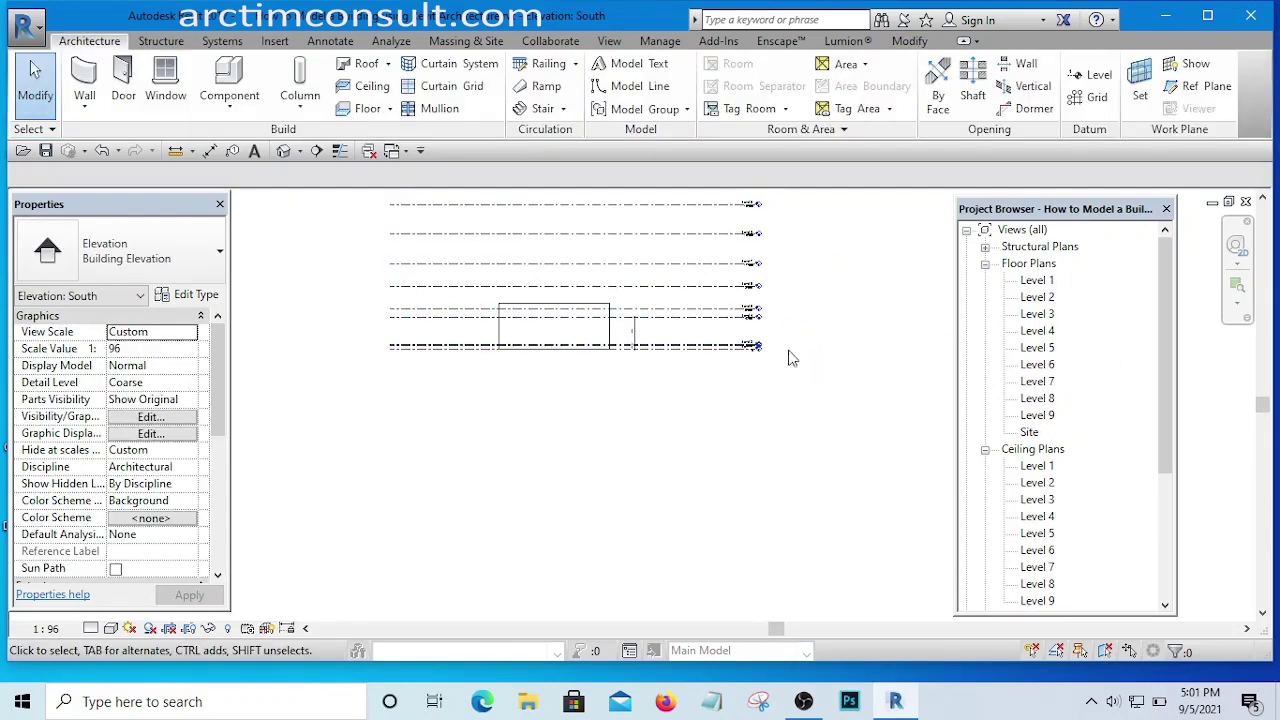
pyautogui.scroll(3, 760, 340)
pyautogui.scroll(-2, 703, 366)
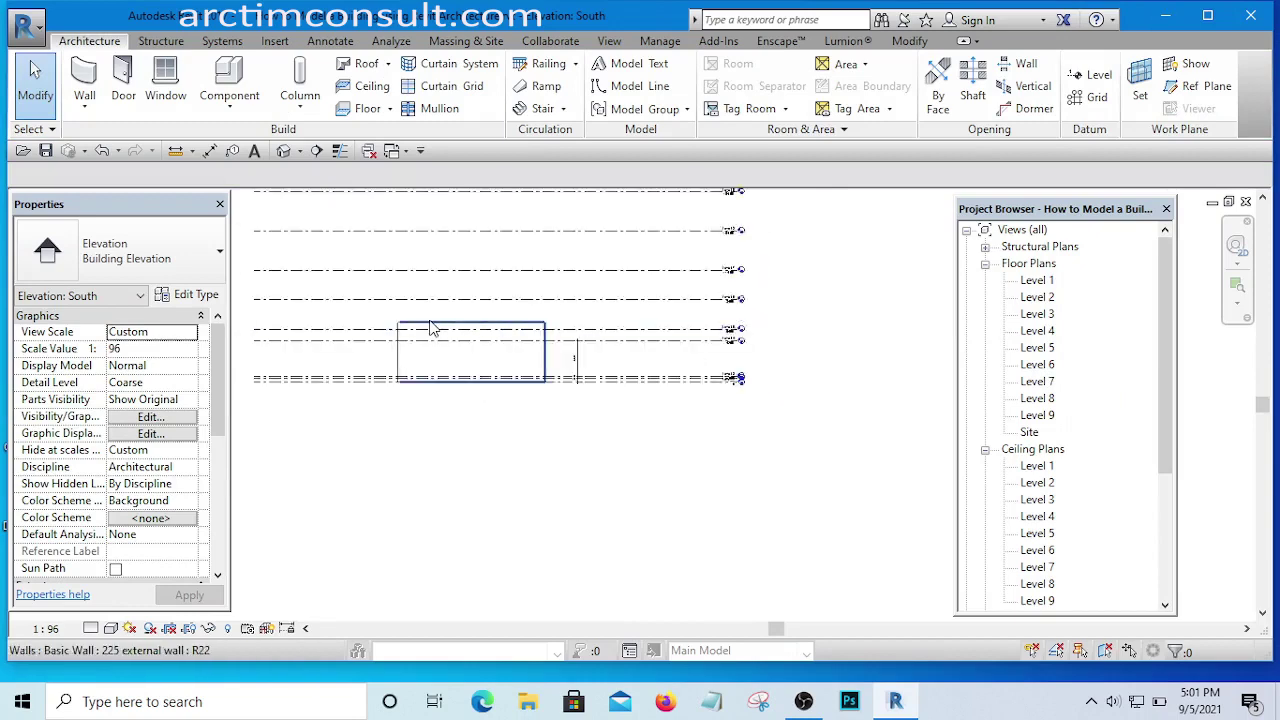
pyautogui.scroll(-2, 652, 338)
pyautogui.scroll(3, 640, 345)
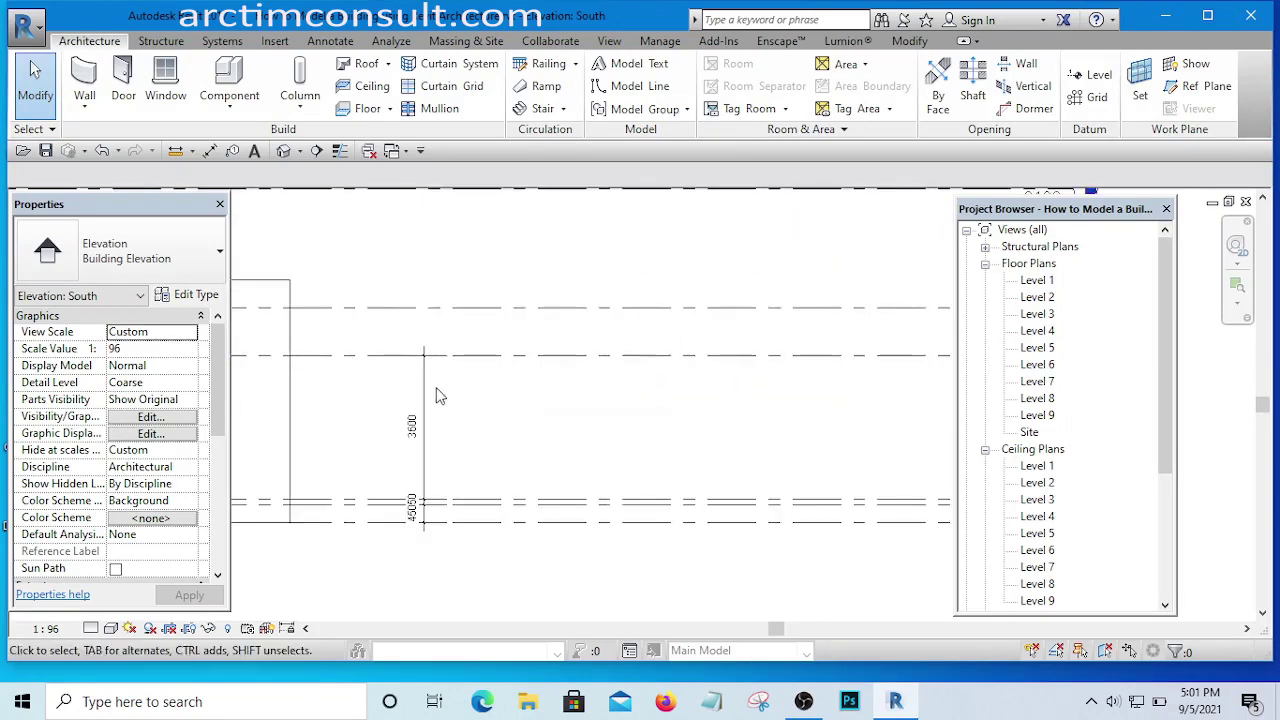
pyautogui.scroll(-2, 530, 417)
pyautogui.scroll(4, 460, 410)
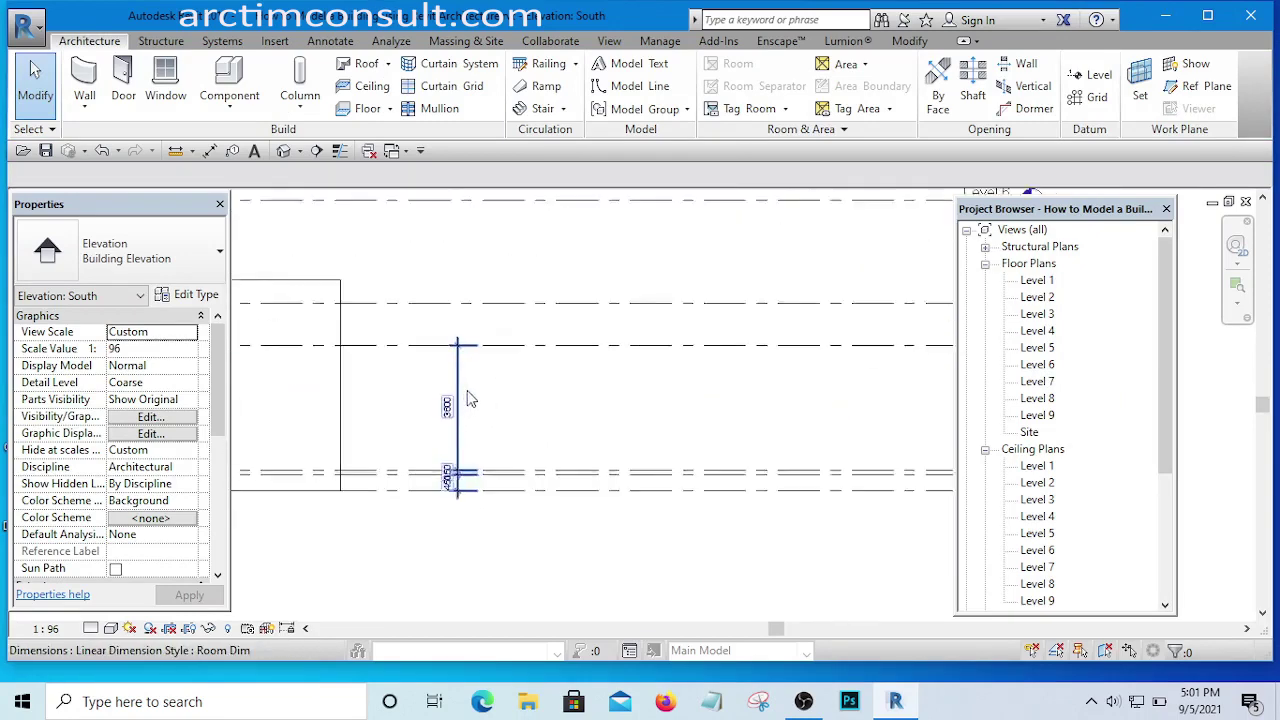
pyautogui.click(458, 388)
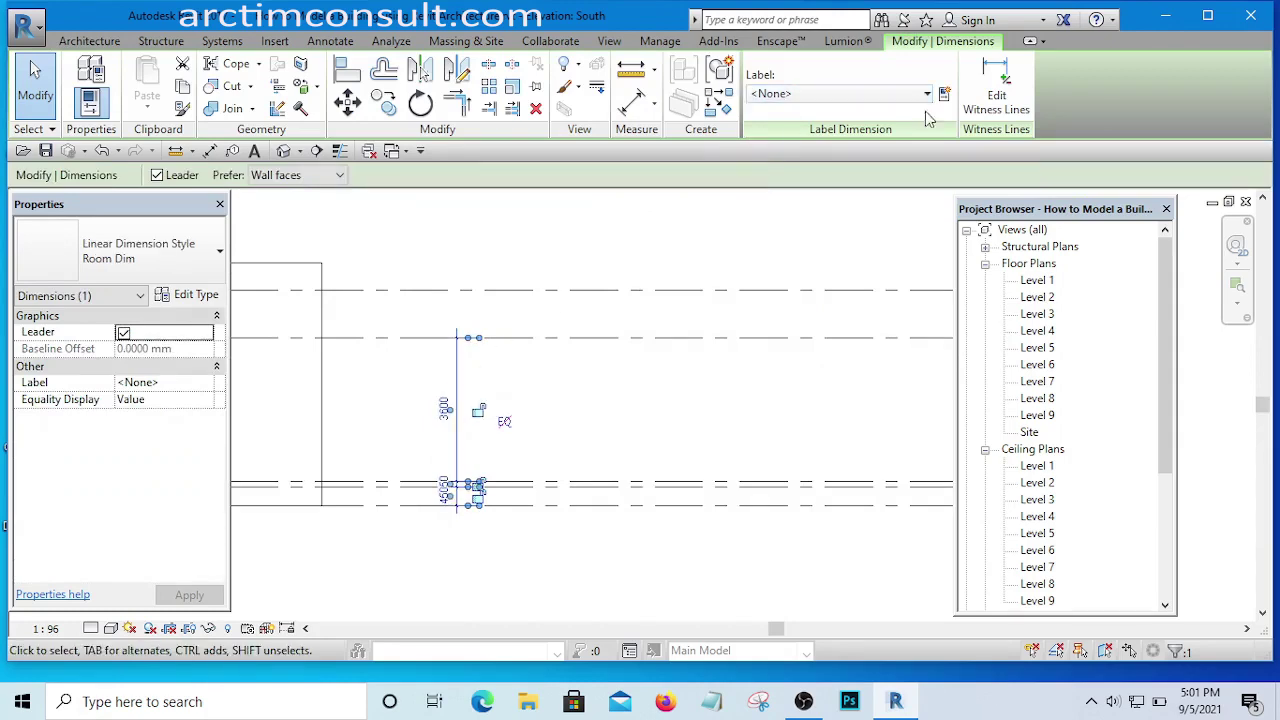
pyautogui.scroll(-2, 614, 400)
pyautogui.click(640, 389)
pyautogui.scroll(-1, 538, 380)
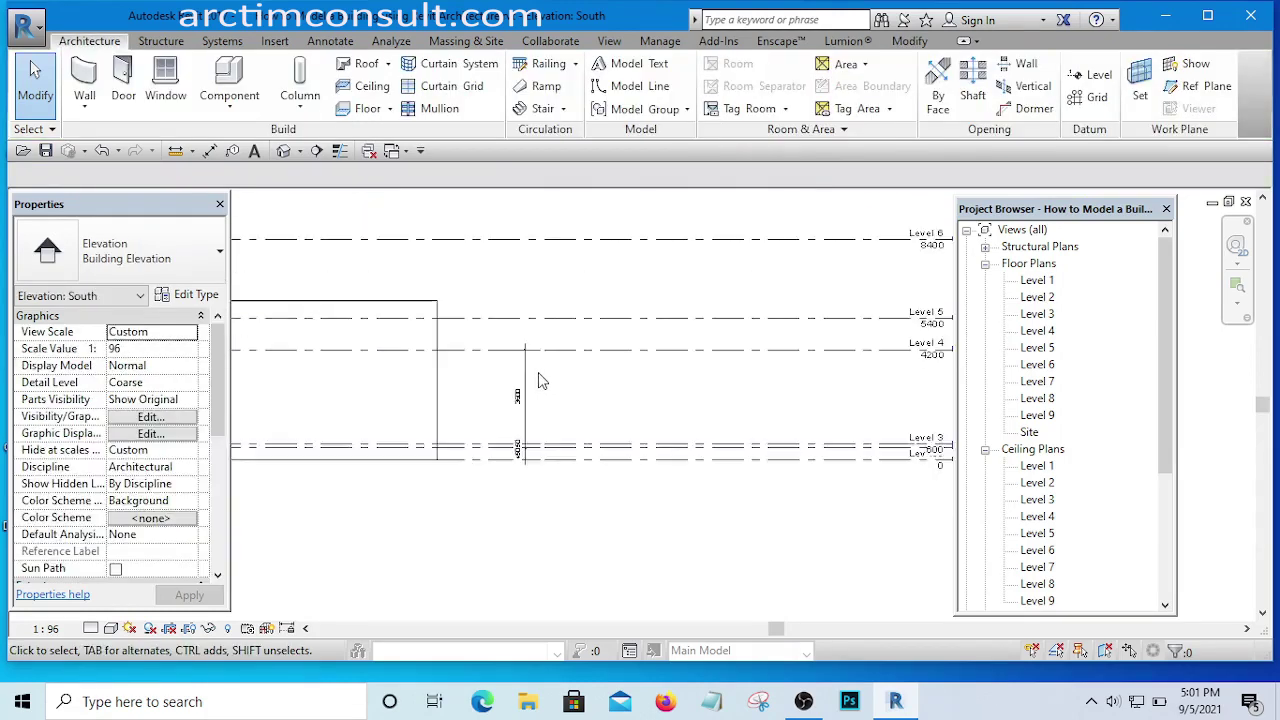
pyautogui.scroll(5, 538, 380)
pyautogui.scroll(-5, 477, 378)
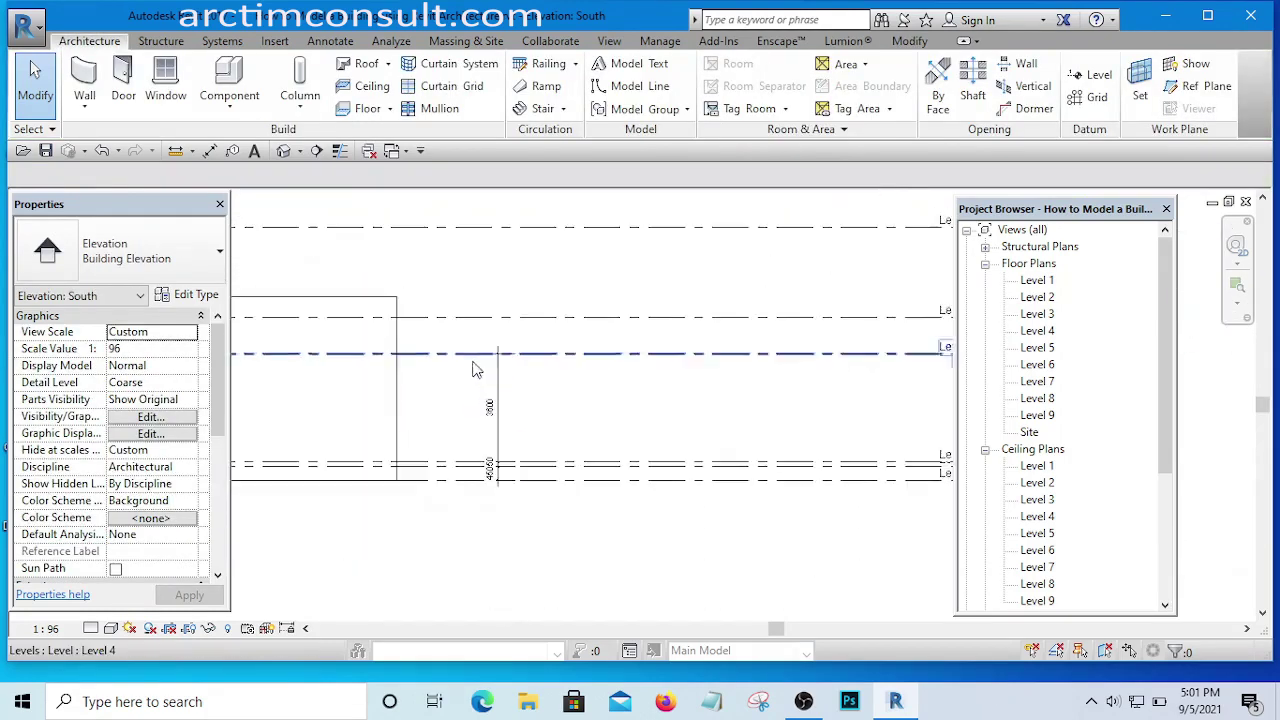
pyautogui.scroll(2, 476, 370)
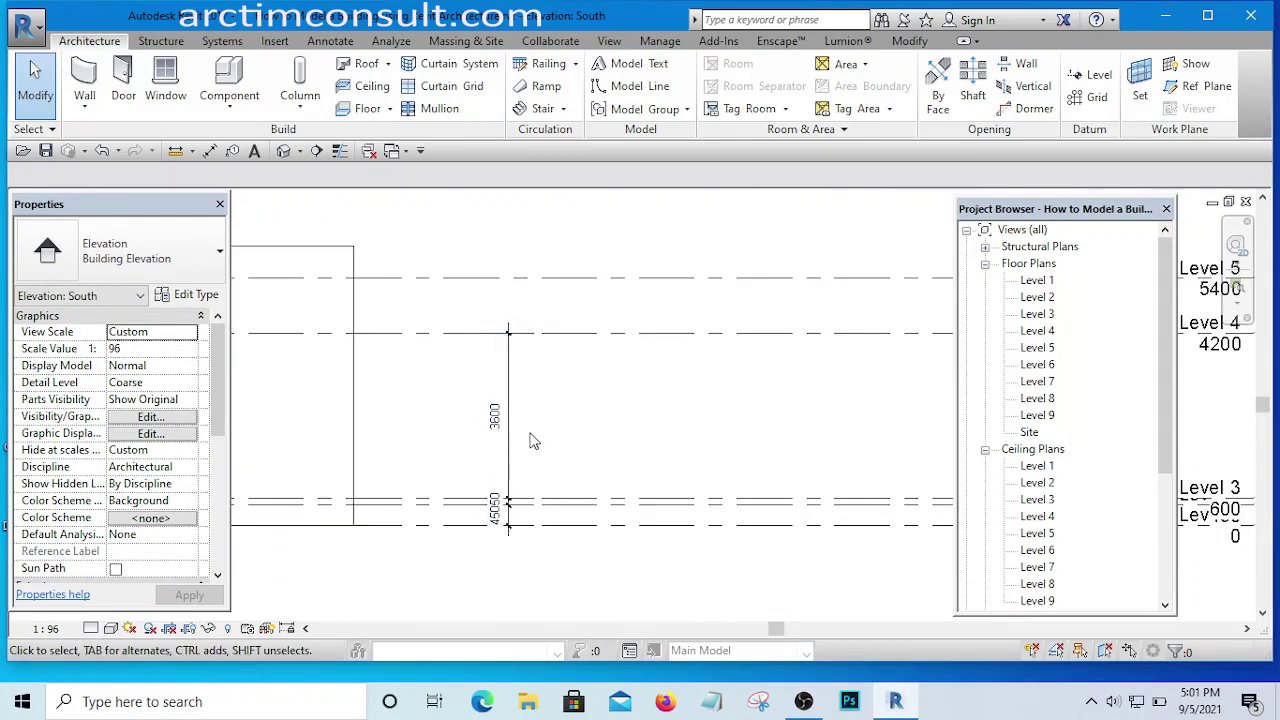
pyautogui.scroll(-2, 530, 435)
pyautogui.scroll(1, 545, 452)
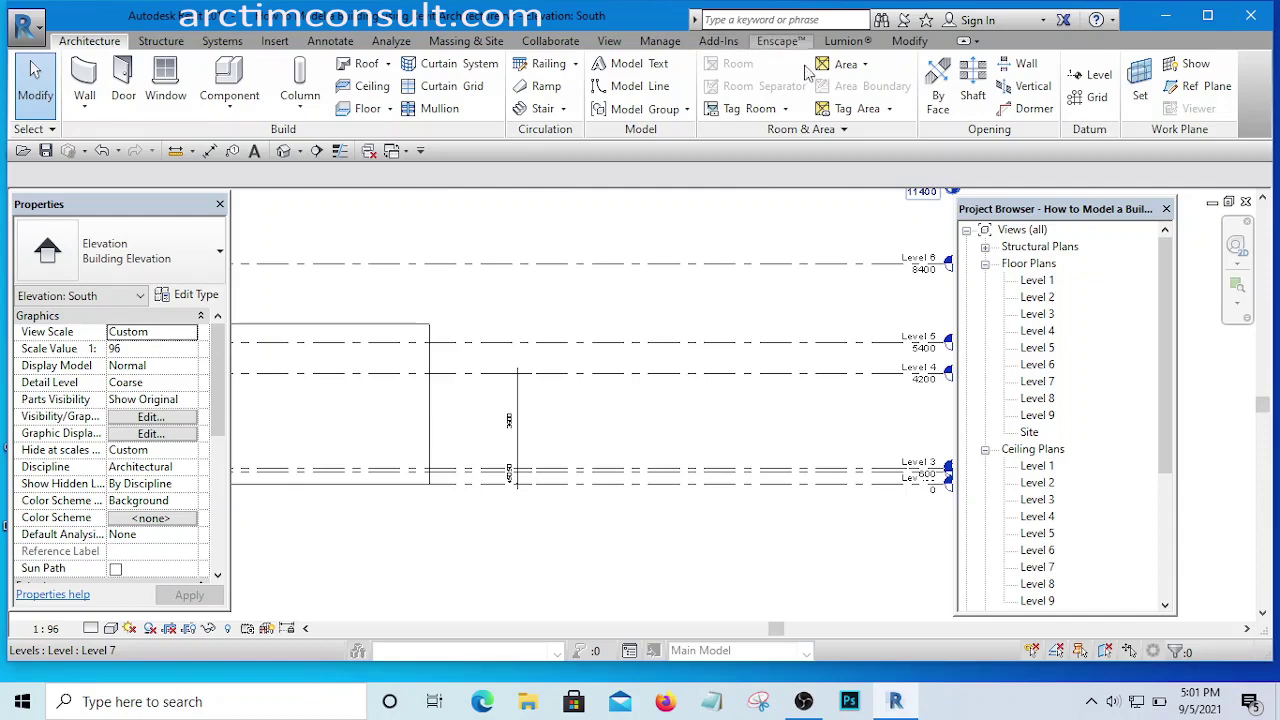
pyautogui.scroll(4, 503, 413)
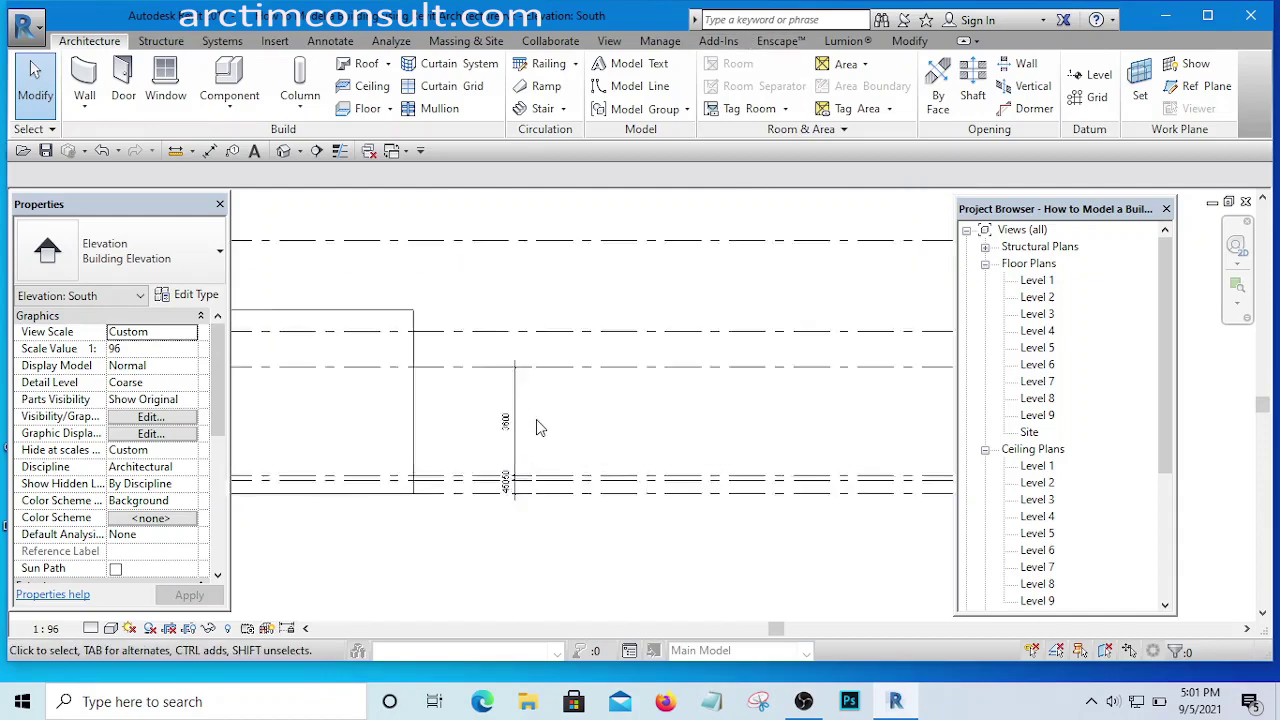
# - Edit the witness lines of the vertical dimension string to extend it from Level 4 to Levels 5 and 6
pyautogui.moveTo(557, 349); pyautogui.dragTo(416, 455)
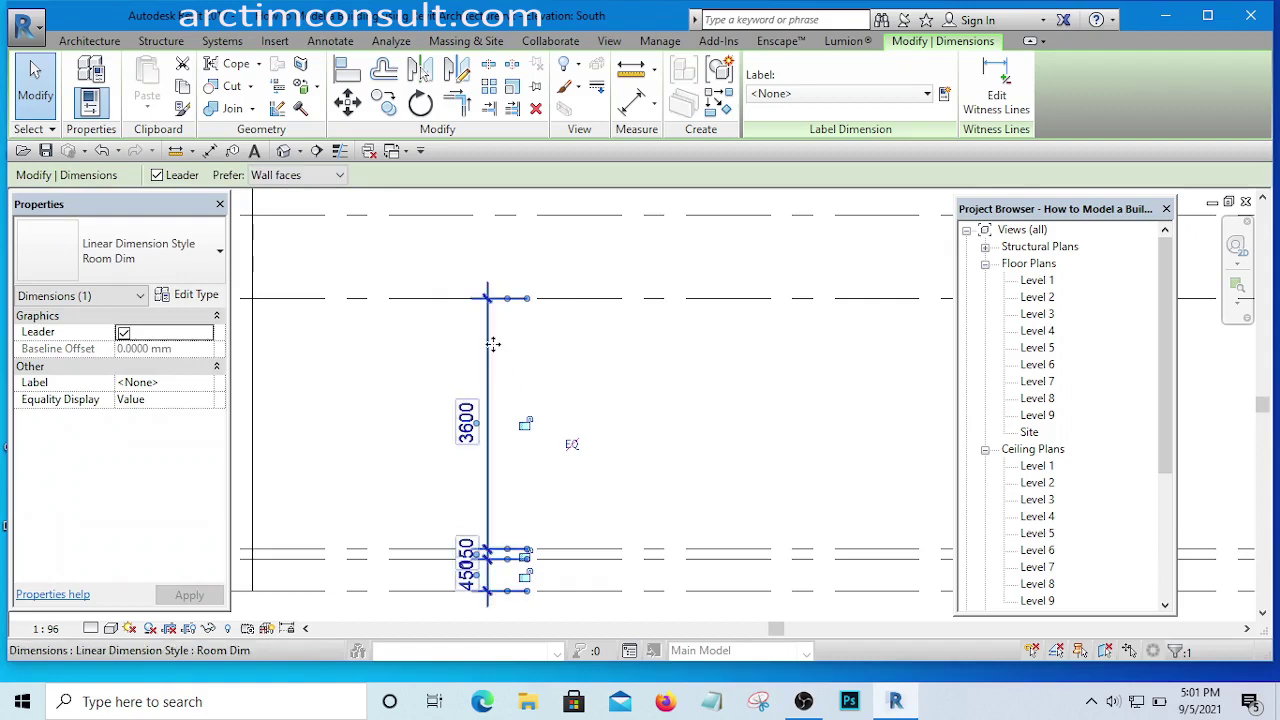
pyautogui.scroll(-2, 450, 425)
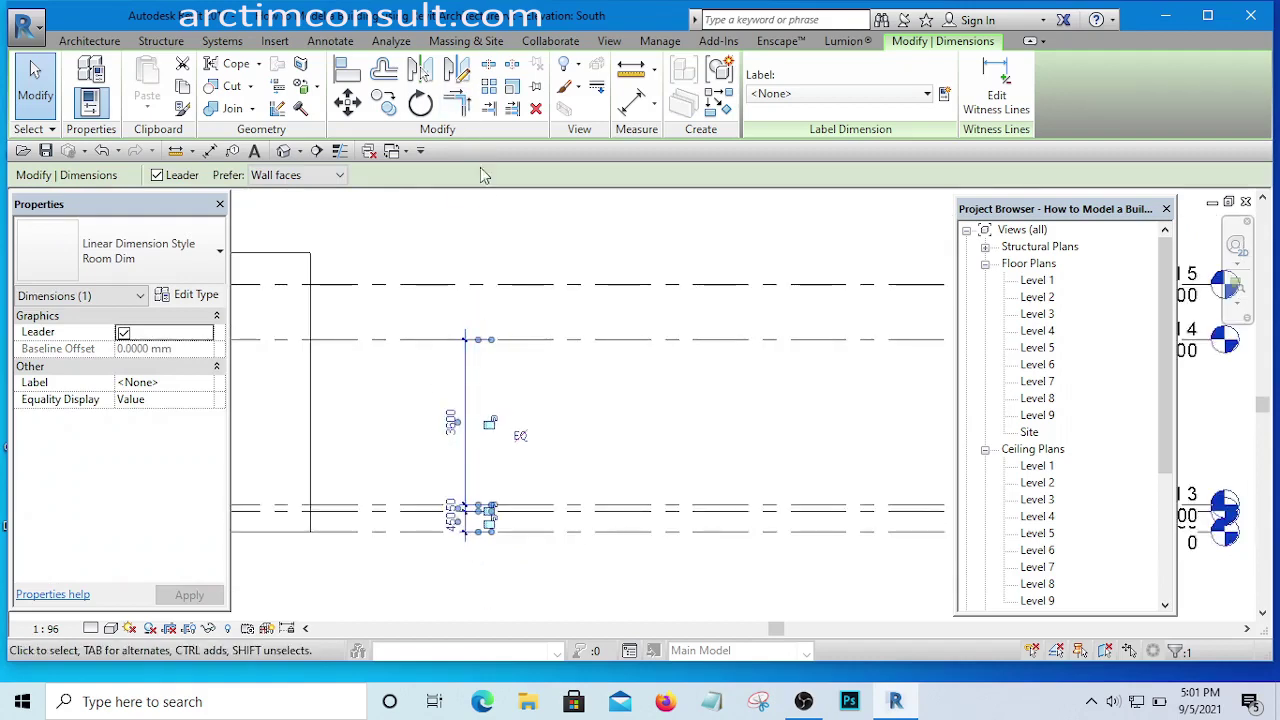
pyautogui.scroll(-3, 481, 333)
pyautogui.scroll(3, 530, 360)
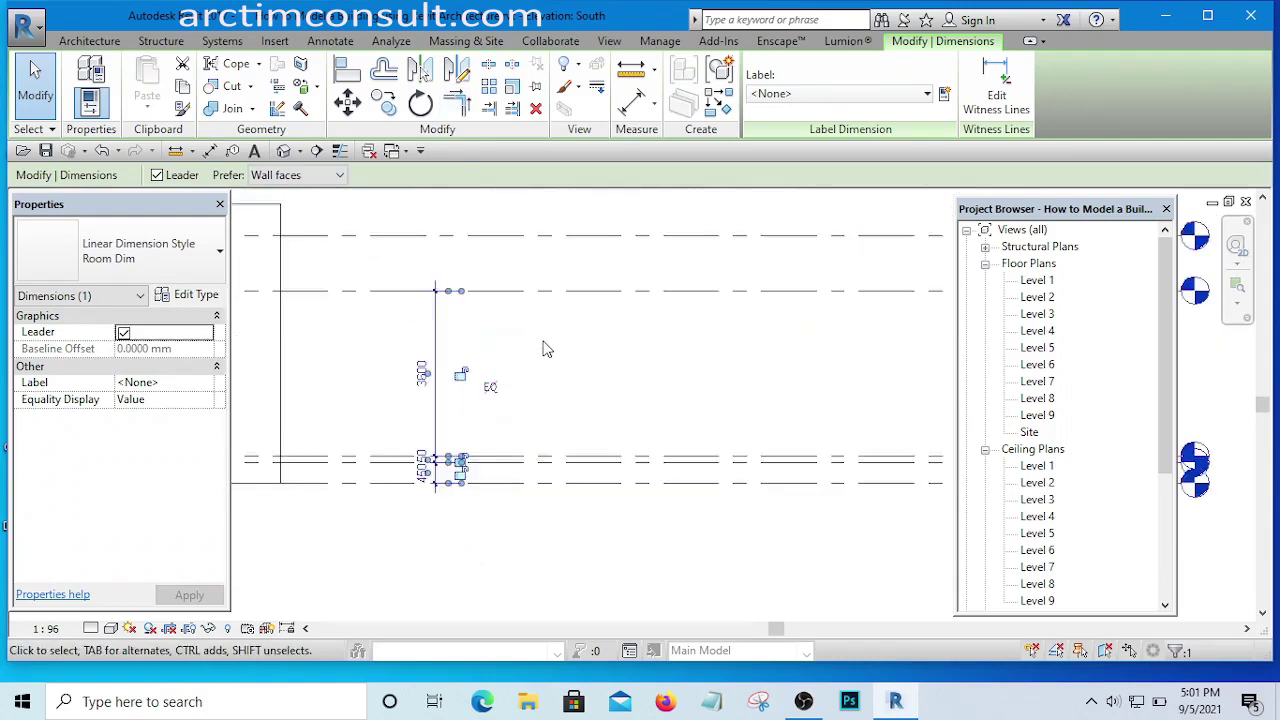
pyautogui.click(508, 320)
pyautogui.moveTo(471, 309); pyautogui.dragTo(369, 404)
pyautogui.click(997, 85)
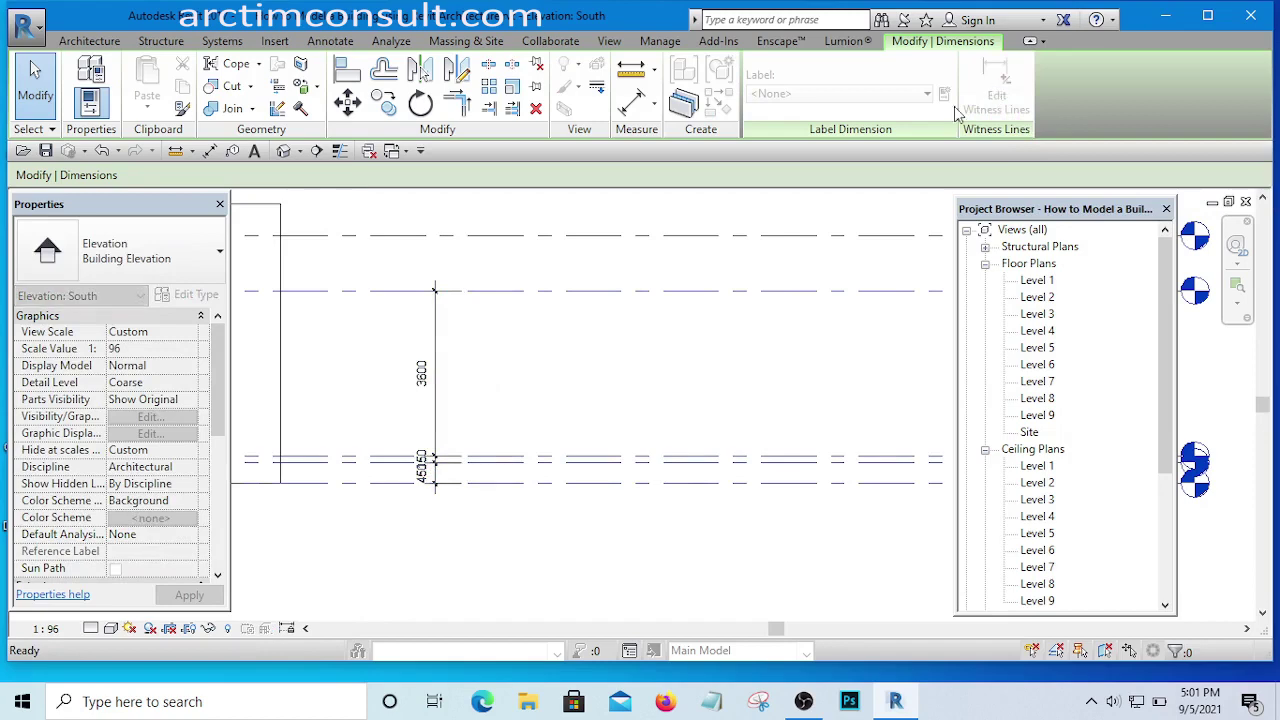
pyautogui.scroll(-1, 520, 443)
pyautogui.scroll(-2, 520, 443)
pyautogui.scroll(3, 480, 400)
pyautogui.click(473, 322)
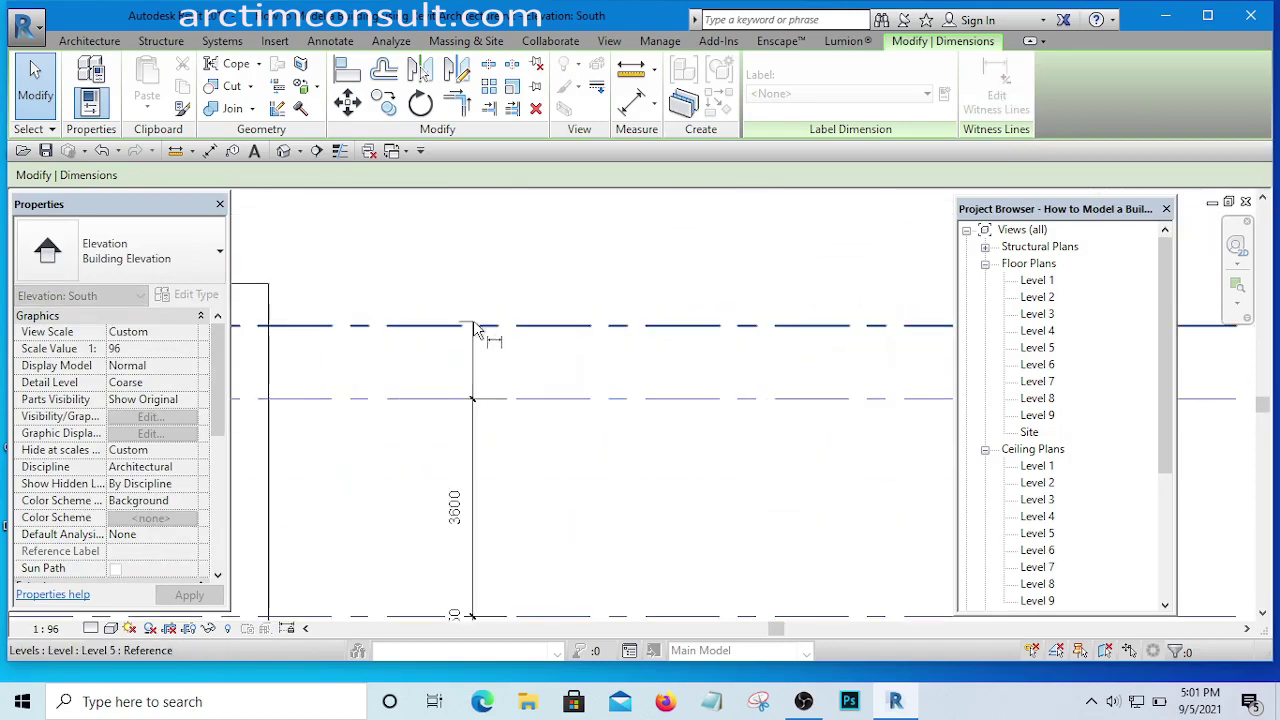
pyautogui.scroll(-2, 510, 350)
pyautogui.click(497, 273)
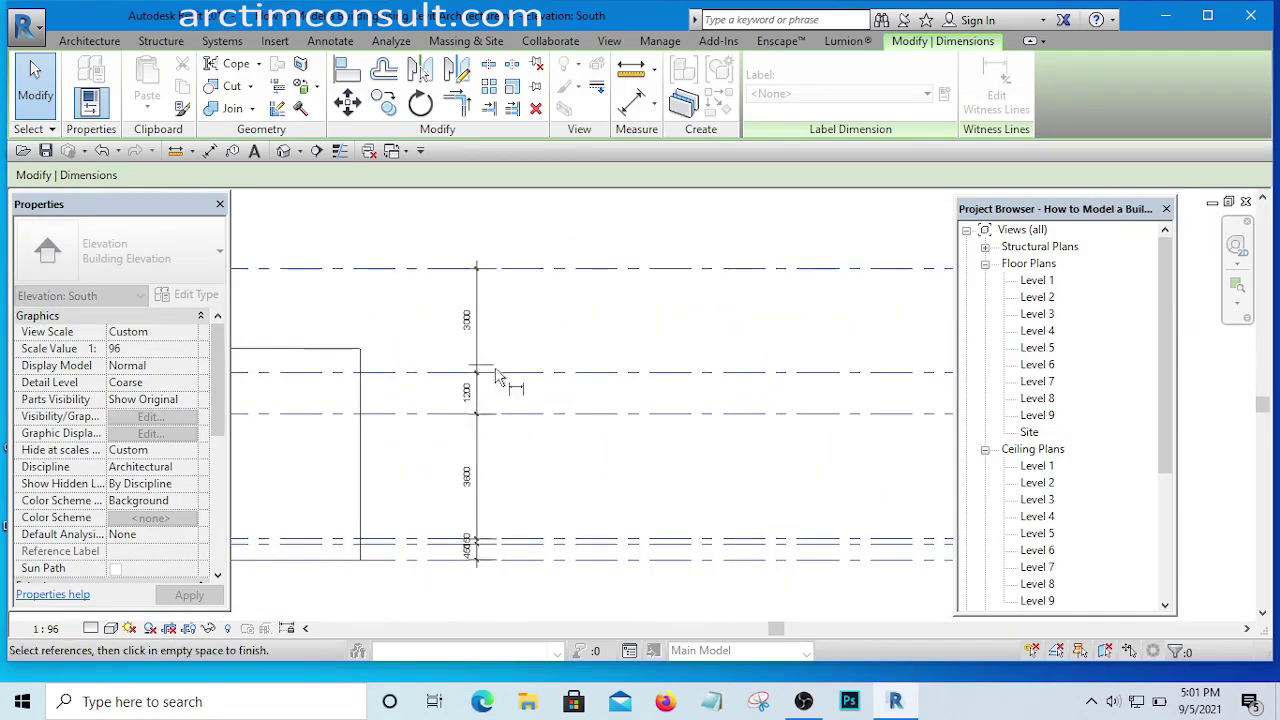
# - Continue the dimension string up through Levels 7, 8 and 9 and finish it
pyautogui.scroll(-1, 503, 360)
pyautogui.scroll(1, 503, 342)
pyautogui.click(495, 358)
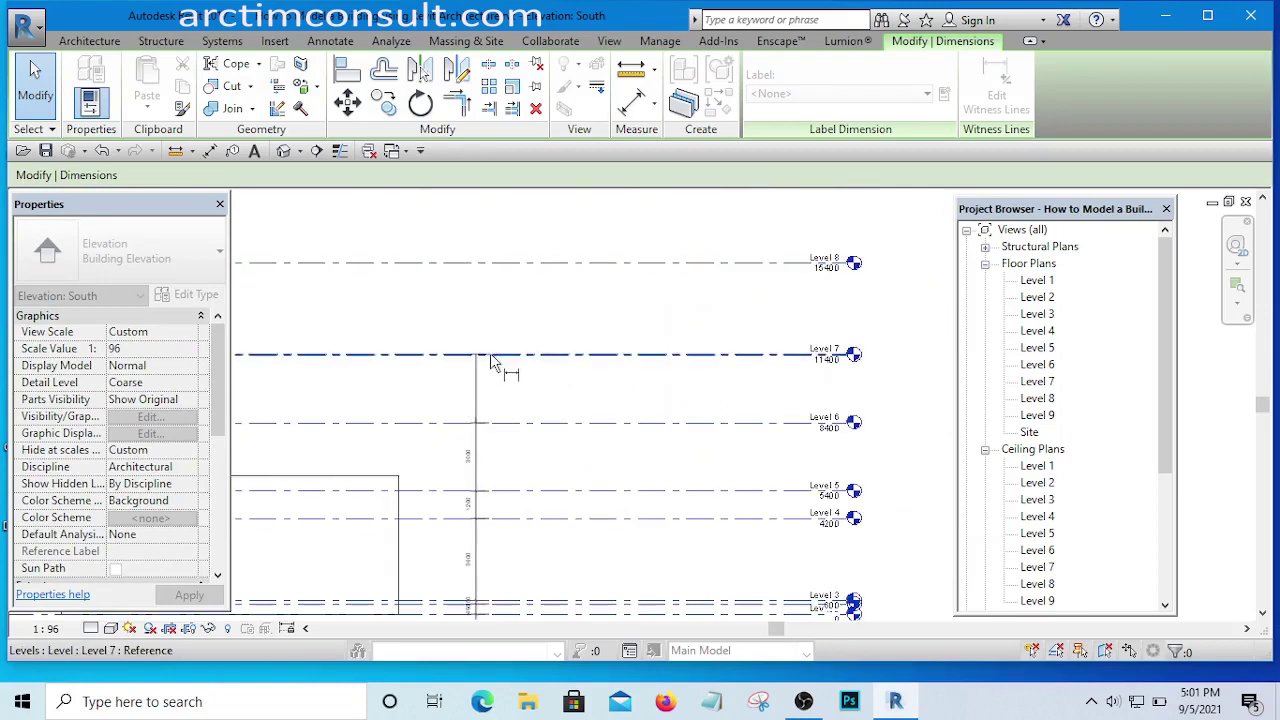
pyautogui.click(512, 266)
pyautogui.scroll(-1, 510, 278)
pyautogui.scroll(-1, 495, 288)
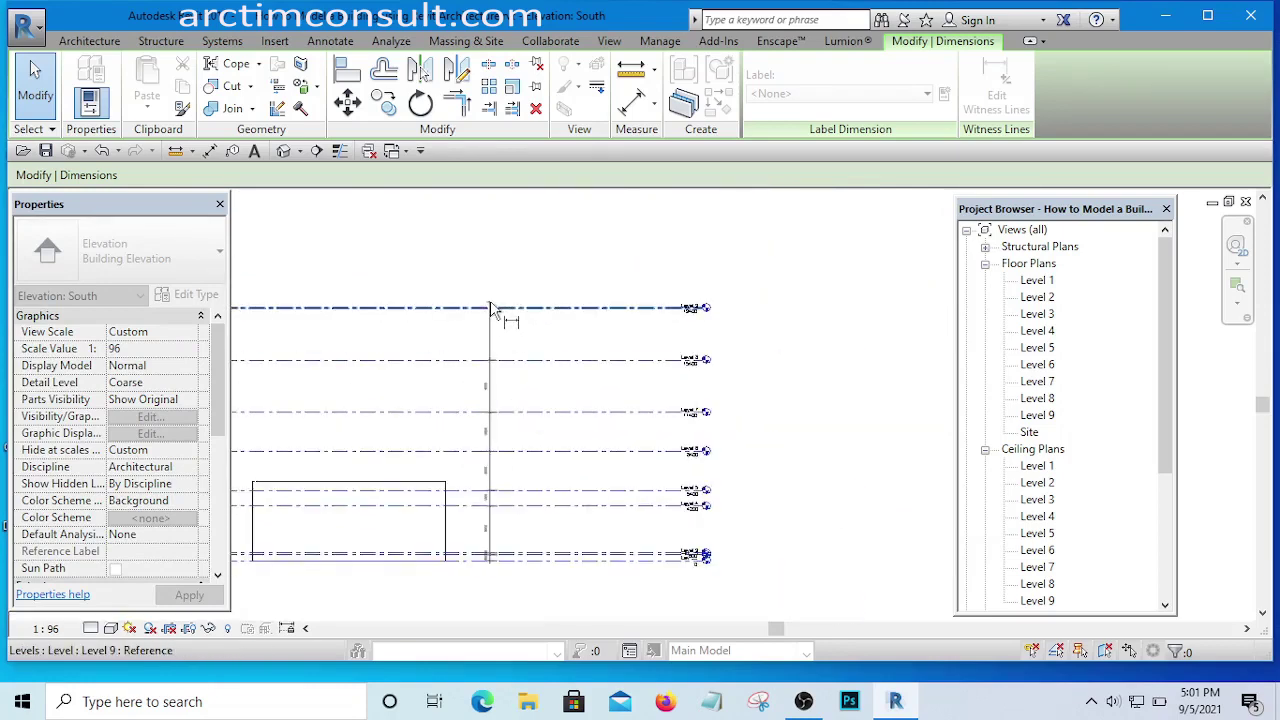
pyautogui.click(540, 255)
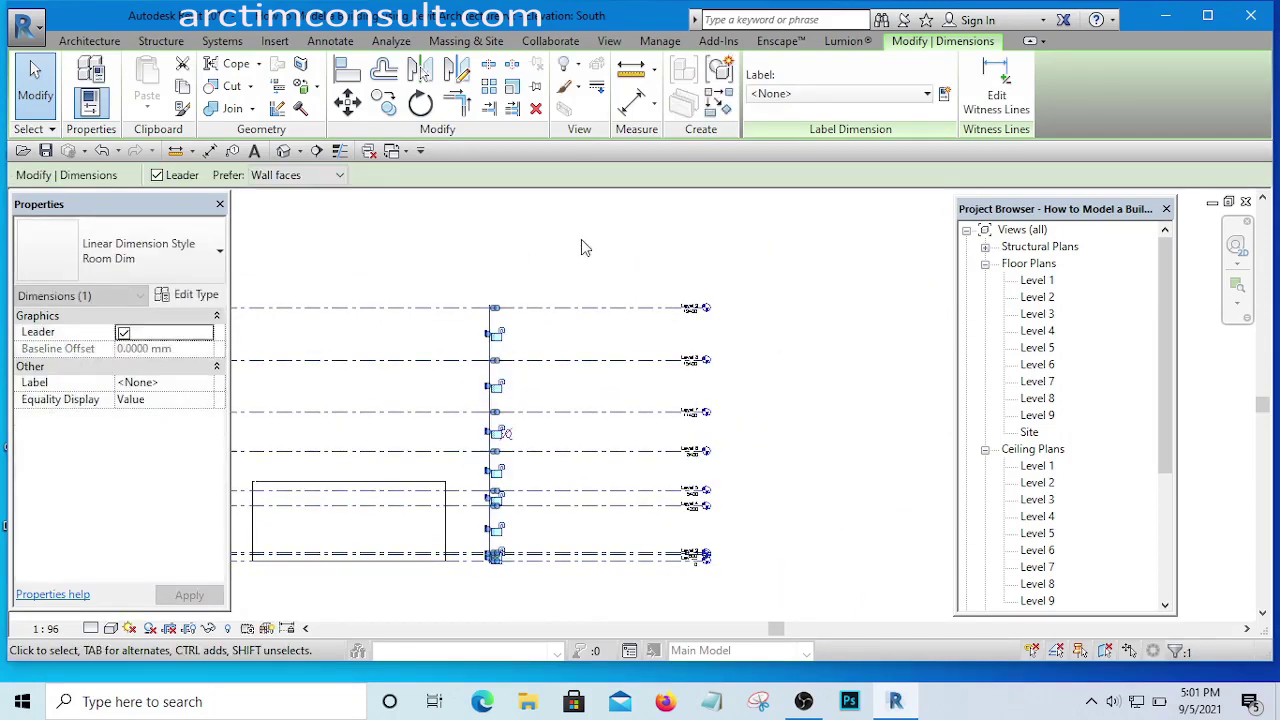
pyautogui.click(537, 246)
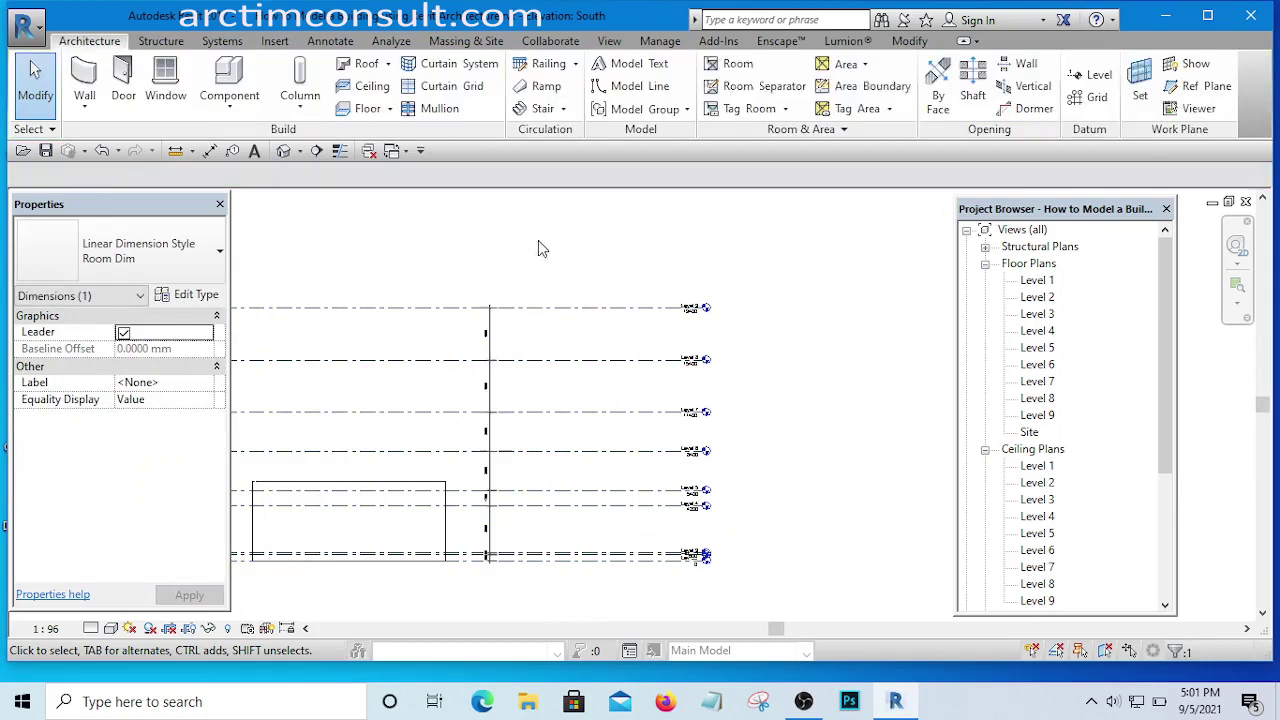
# - Set the spacing between Level 4 and Level 5 to 150 by moving Level 5
pyautogui.scroll(3, 525, 550)
pyautogui.scroll(-2, 500, 371)
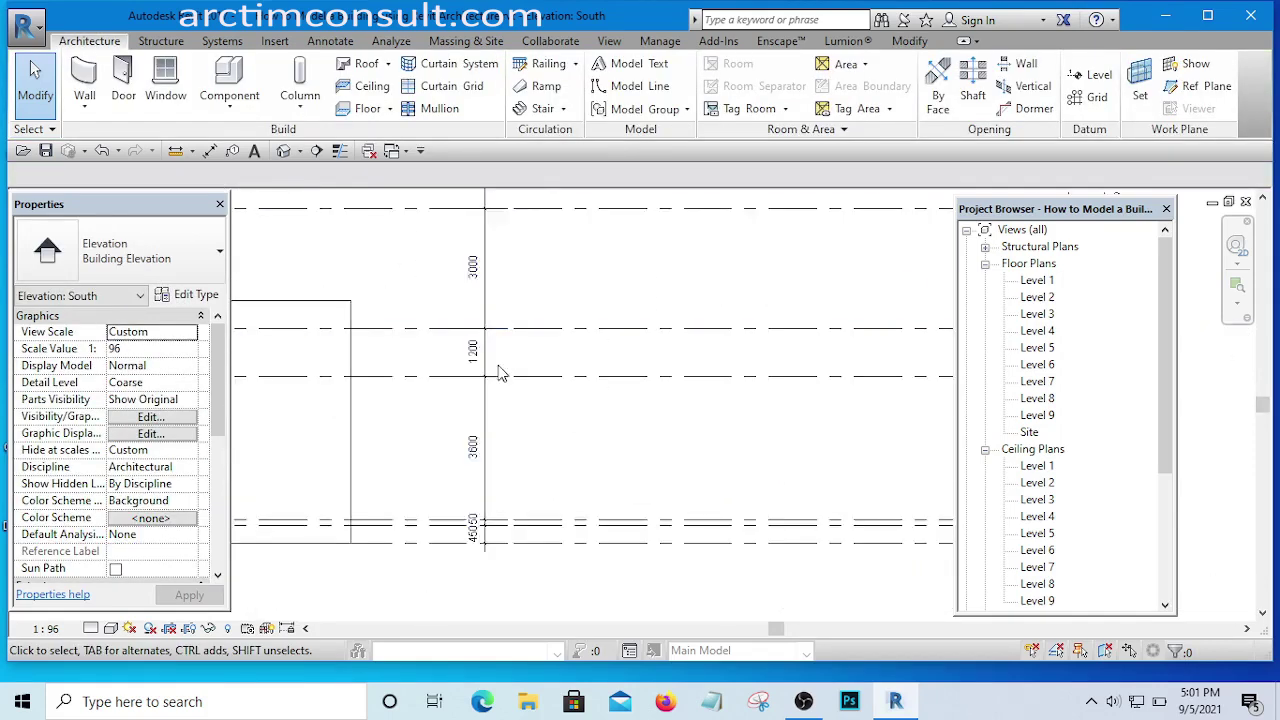
pyautogui.scroll(2, 694, 351)
pyautogui.click(697, 349)
pyautogui.scroll(-3, 697, 352)
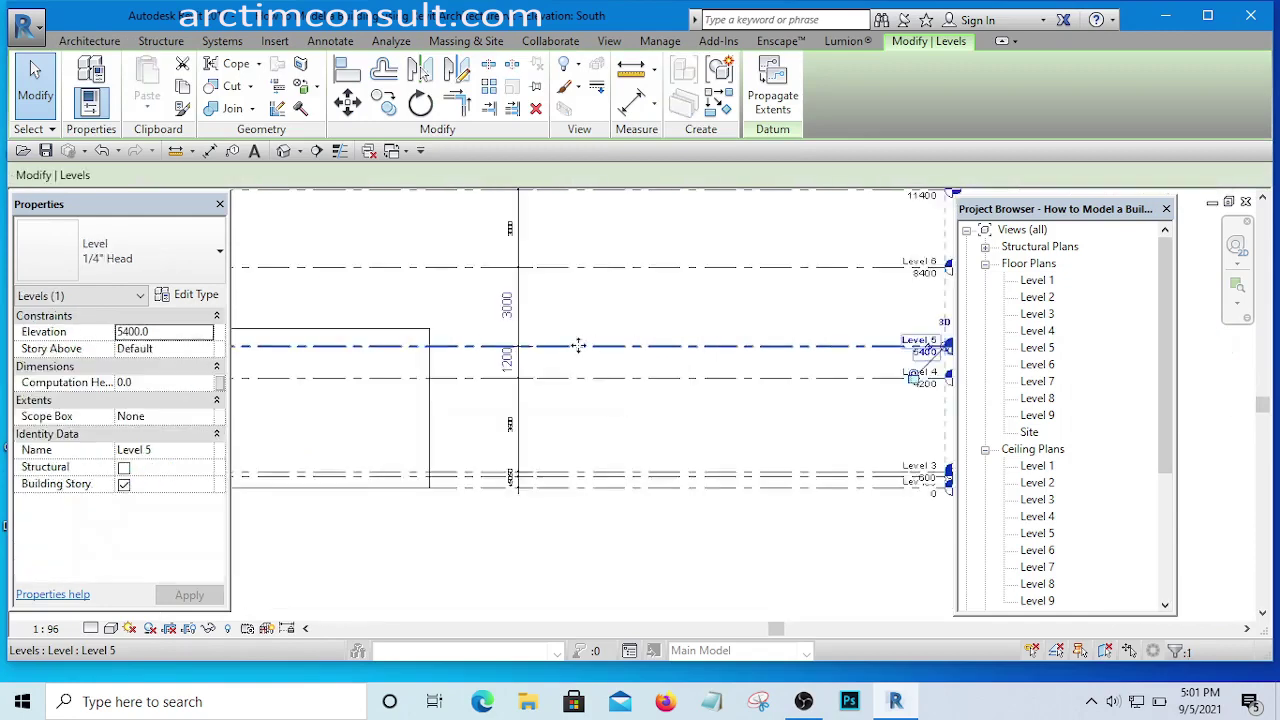
pyautogui.scroll(4, 510, 369)
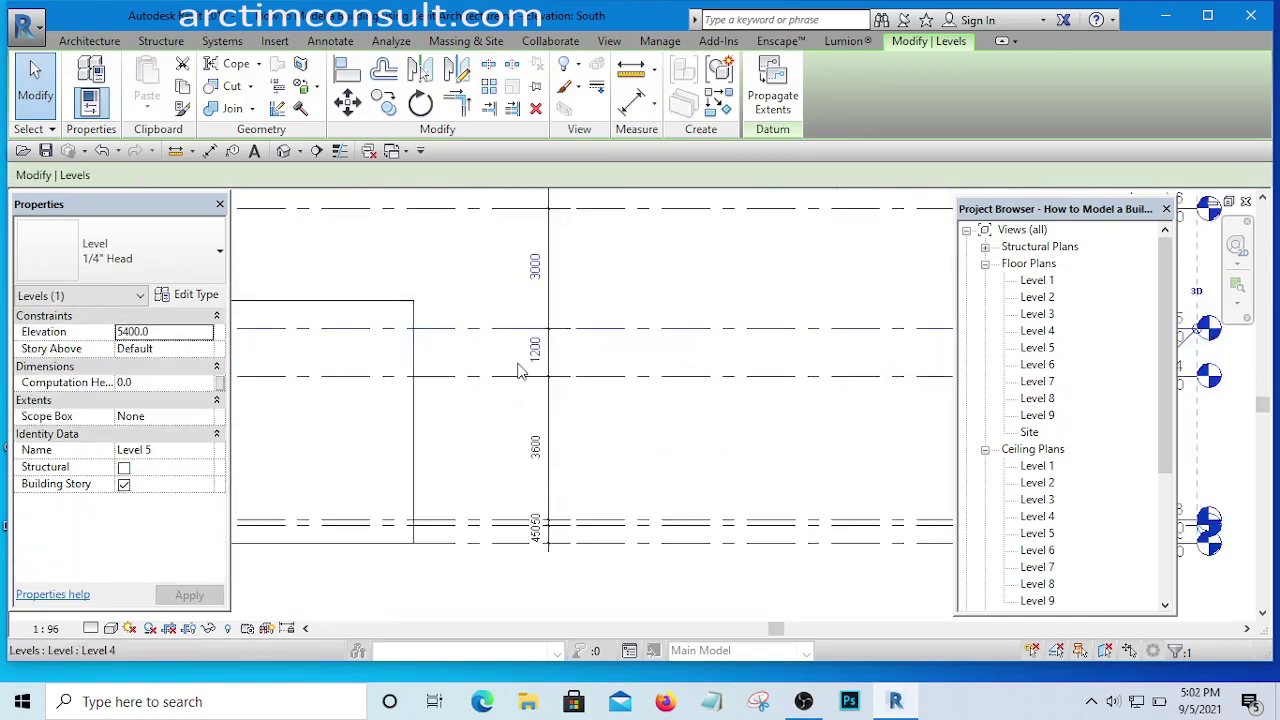
pyautogui.click(537, 350)
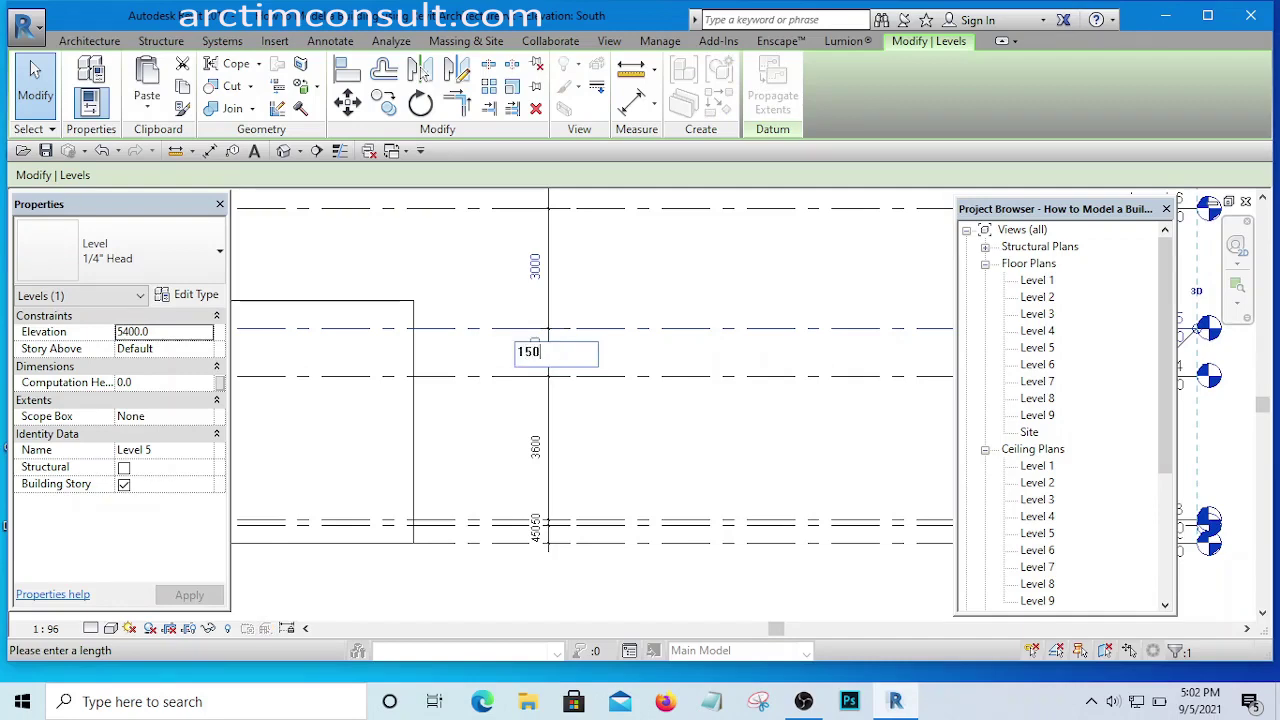
pyautogui.write('150')
pyautogui.press('Return')
pyautogui.press('Escape')
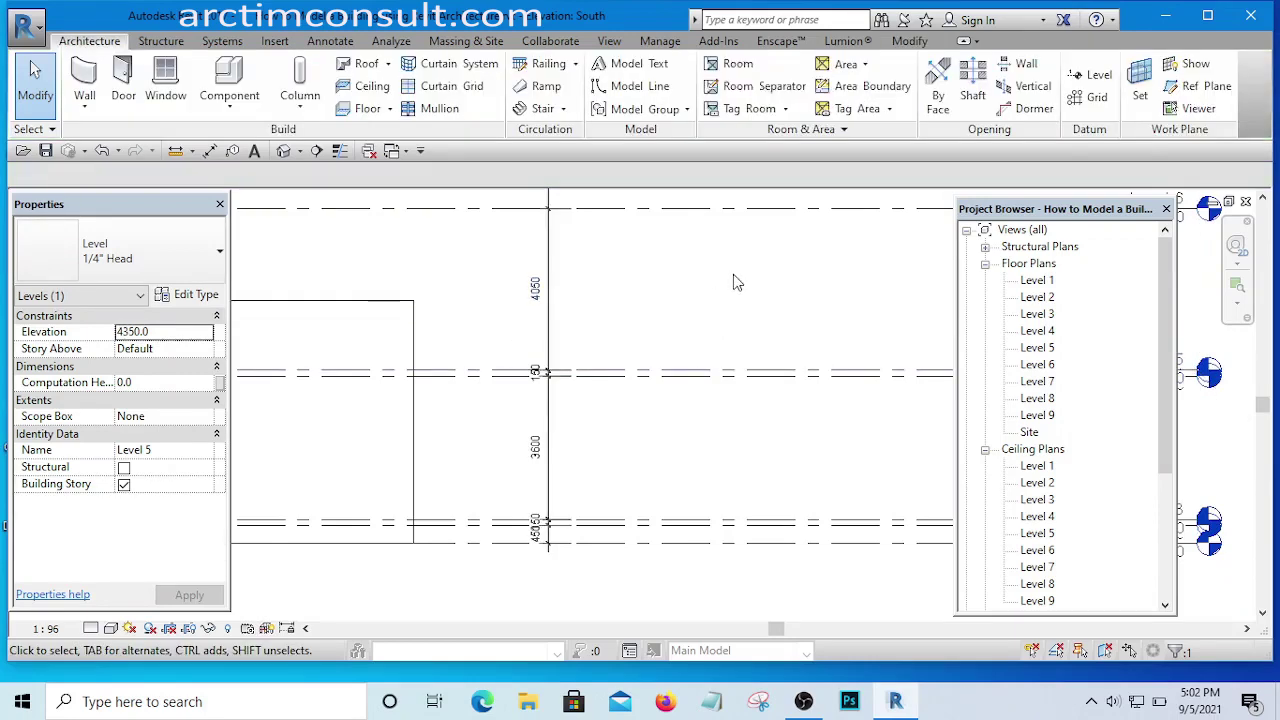
# - Set the spacing between Level 5 and Level 6 to 3600 by moving Level 6
pyautogui.scroll(-3, 500, 360)
pyautogui.moveTo(271, 392); pyautogui.dragTo(500, 440, button='middle')
pyautogui.scroll(1, 337, 414)
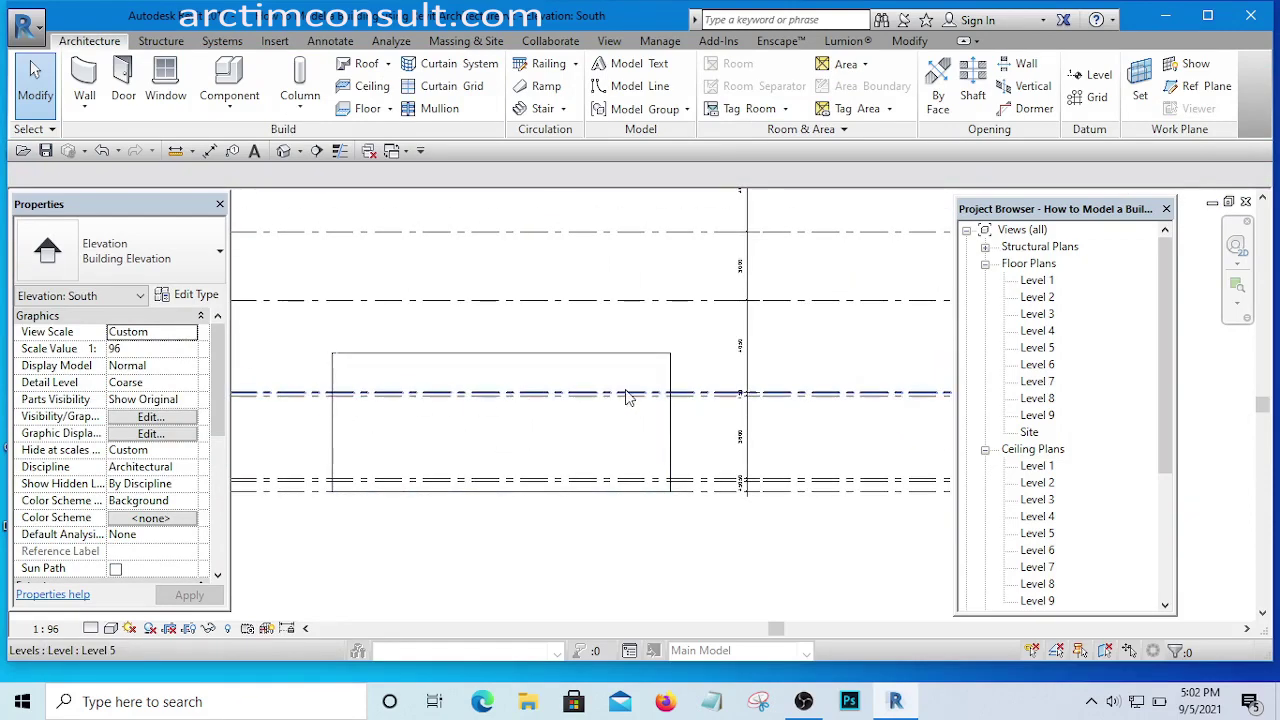
pyautogui.moveTo(808, 372); pyautogui.dragTo(566, 374, button='middle')
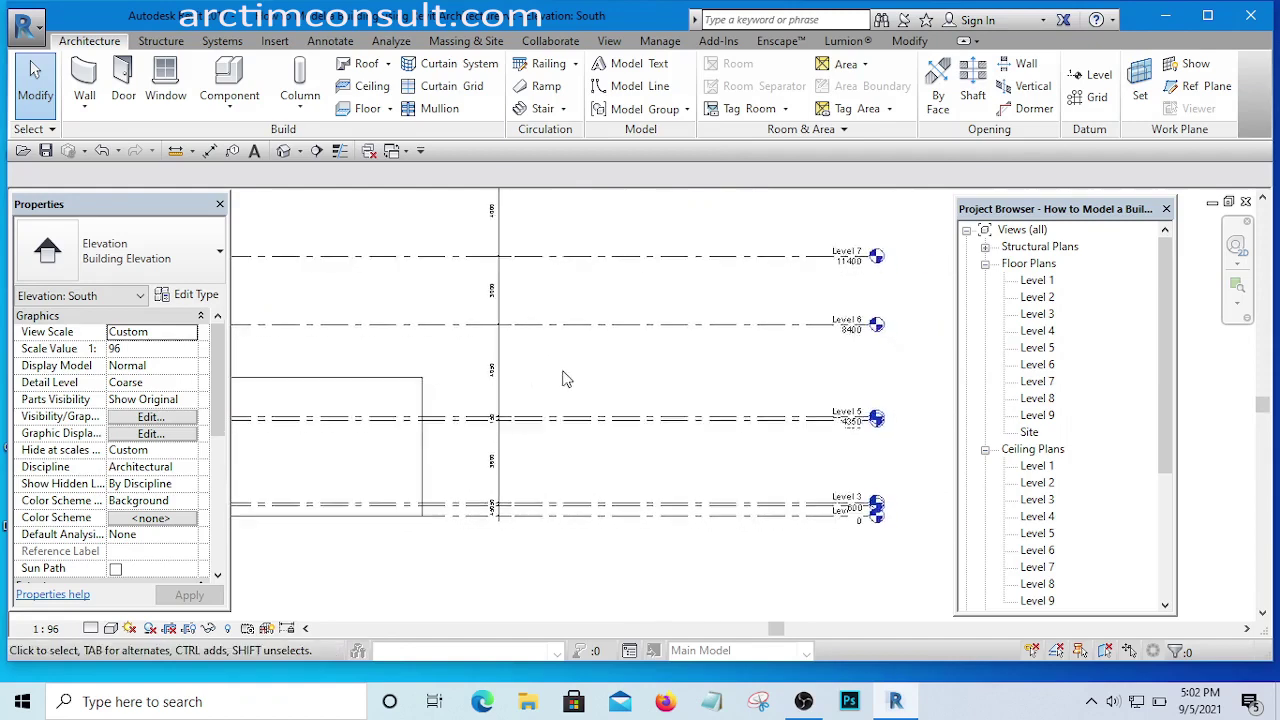
pyautogui.scroll(1, 588, 350)
pyautogui.click(590, 329)
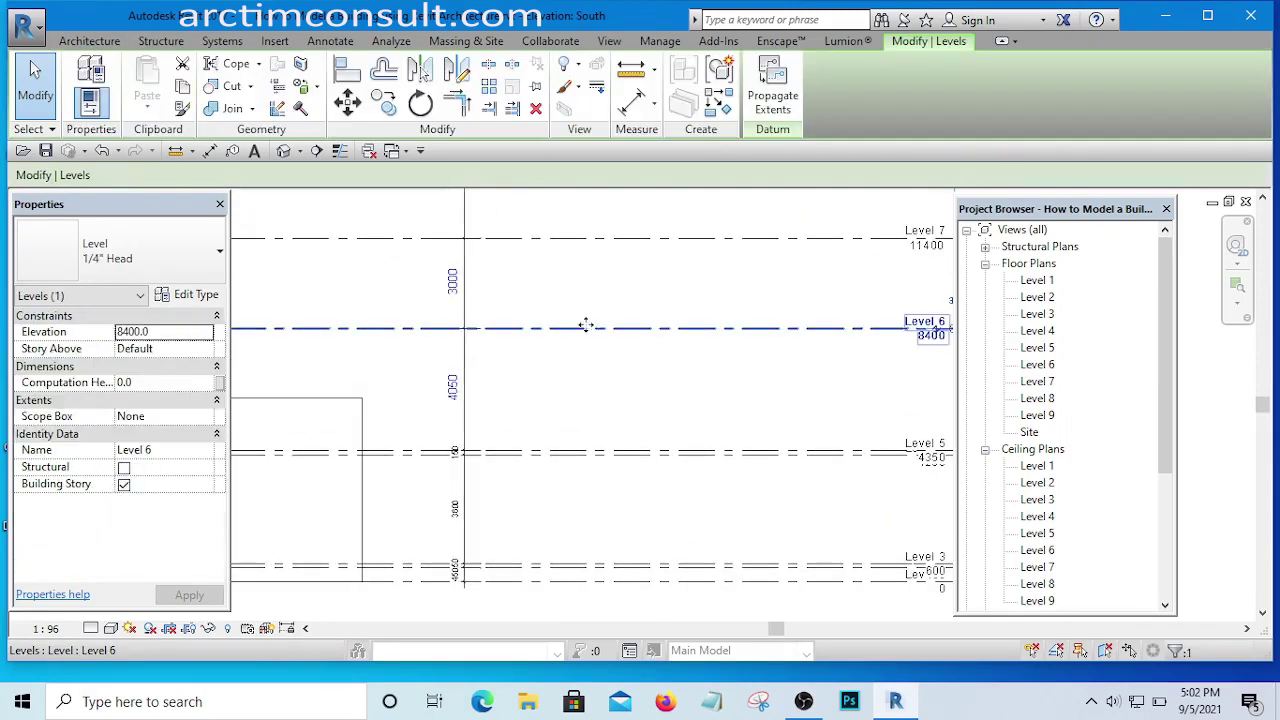
pyautogui.click(454, 389)
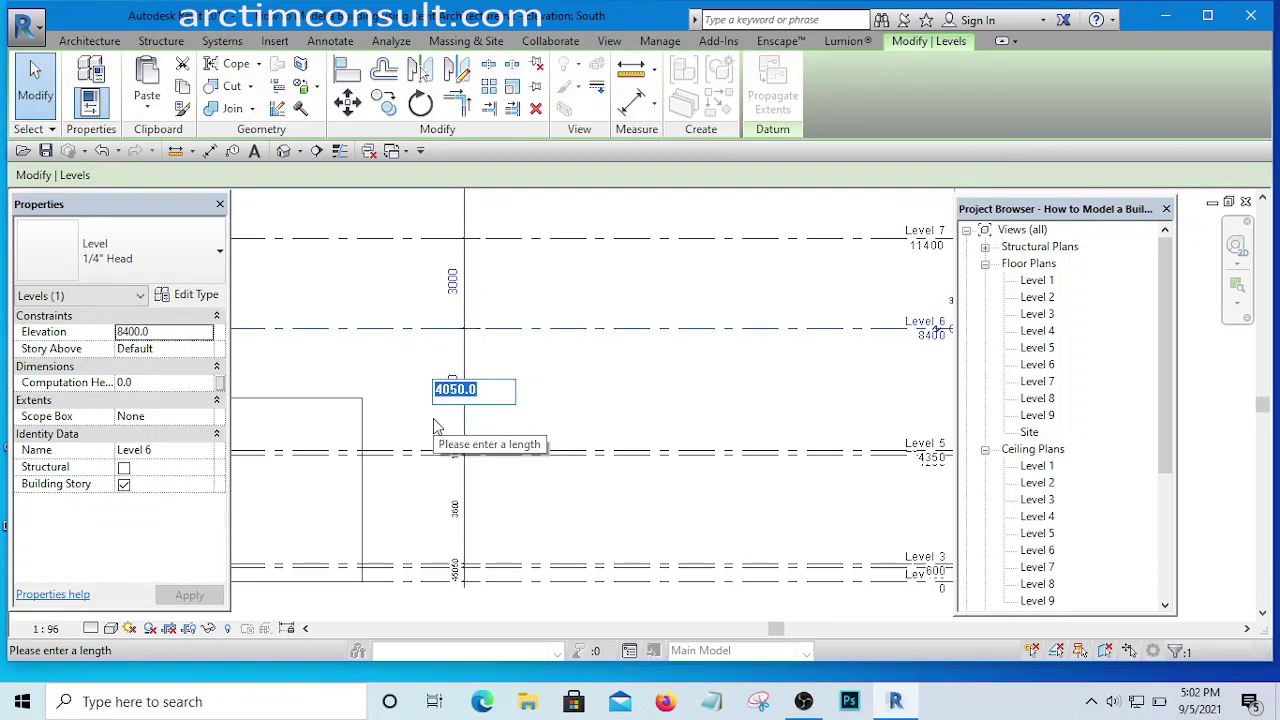
pyautogui.write('36')
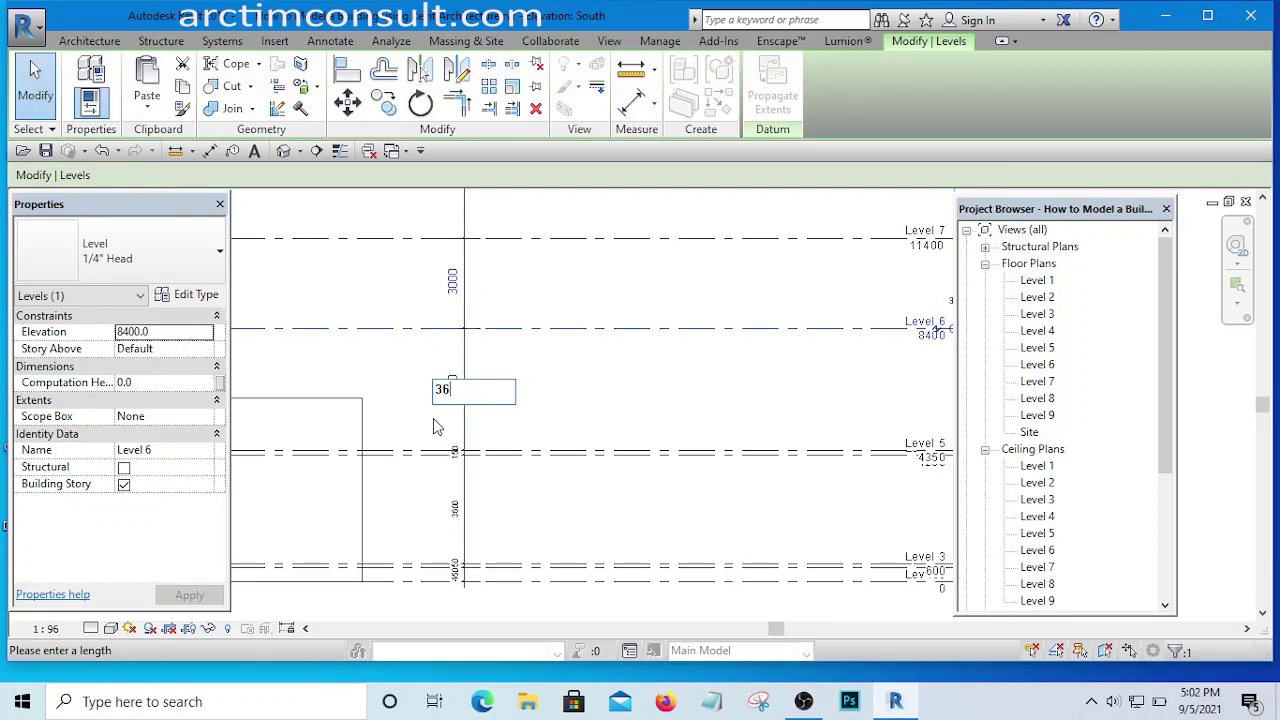
pyautogui.write('00')
pyautogui.press('Return')
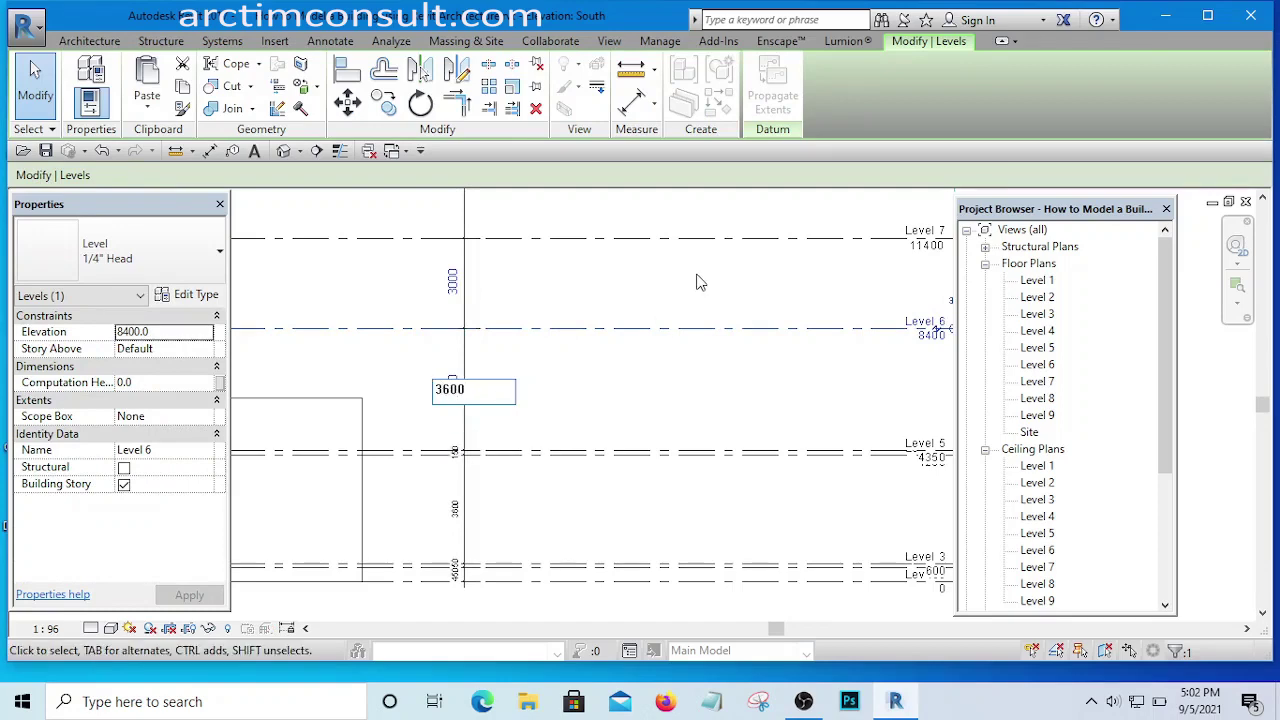
pyautogui.press('Escape')
# - Set the spacing between Level 6 and Level 7 to 2000 by moving Level 7
pyautogui.scroll(-1, 700, 370)
pyautogui.scroll(-1, 617, 391)
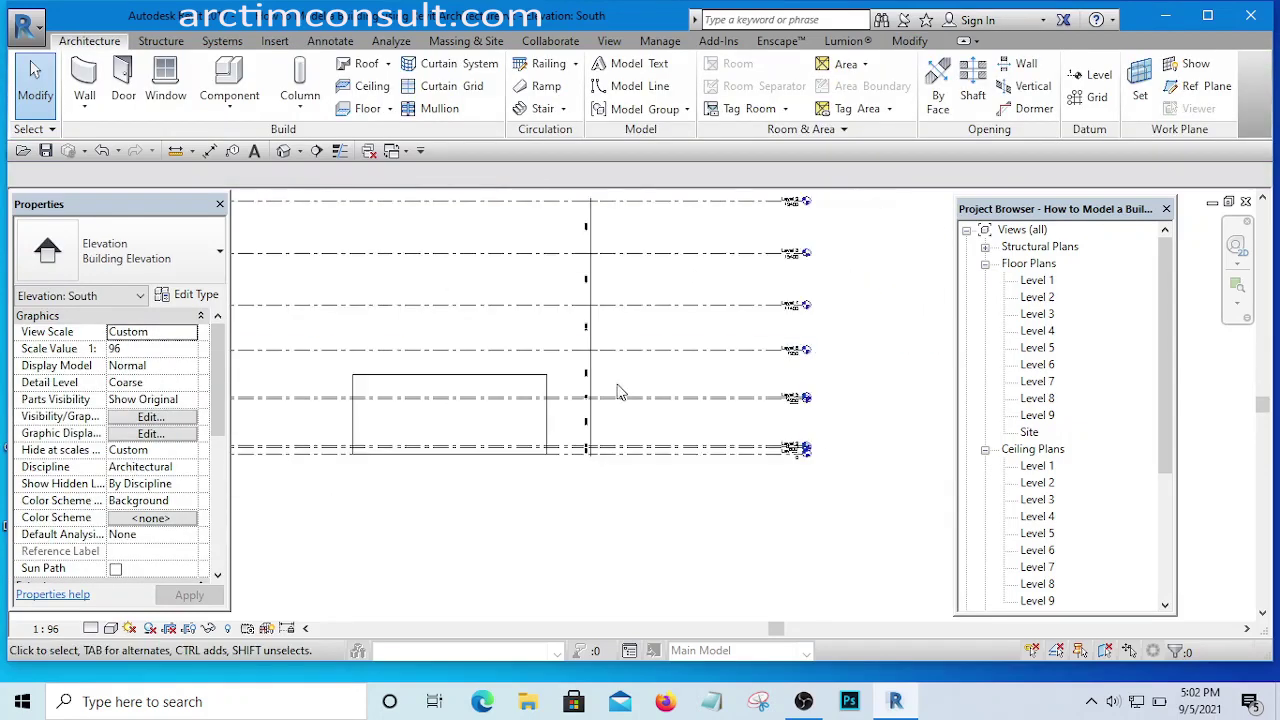
pyautogui.moveTo(626, 383); pyautogui.dragTo(614, 463, button='middle')
pyautogui.scroll(2, 648, 300)
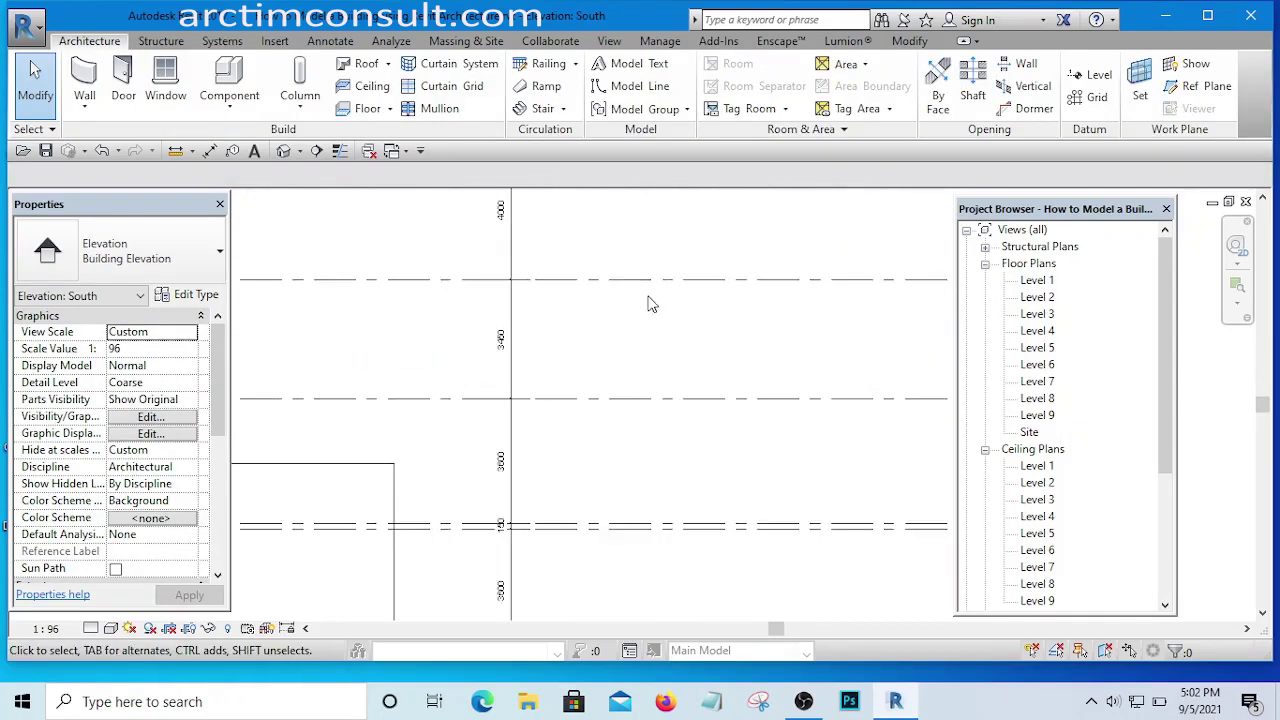
pyautogui.scroll(1, 611, 351)
pyautogui.scroll(-3, 594, 300)
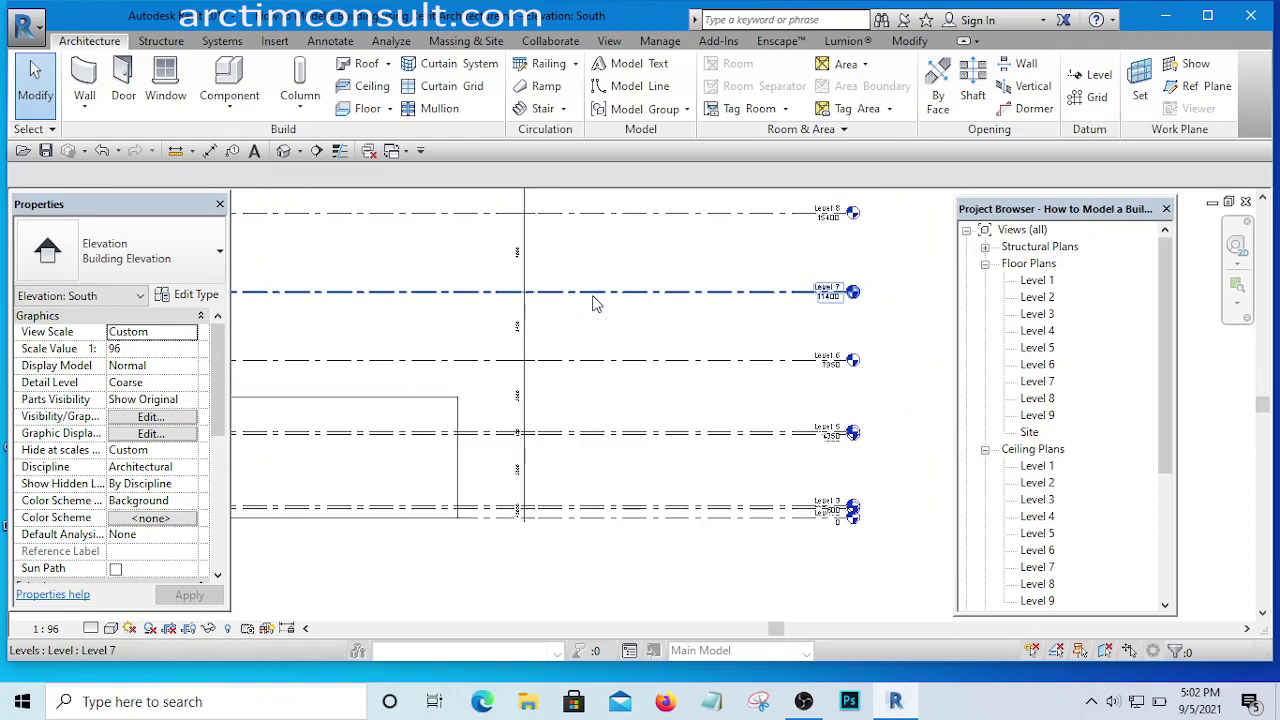
pyautogui.click(594, 293)
pyautogui.scroll(3, 518, 330)
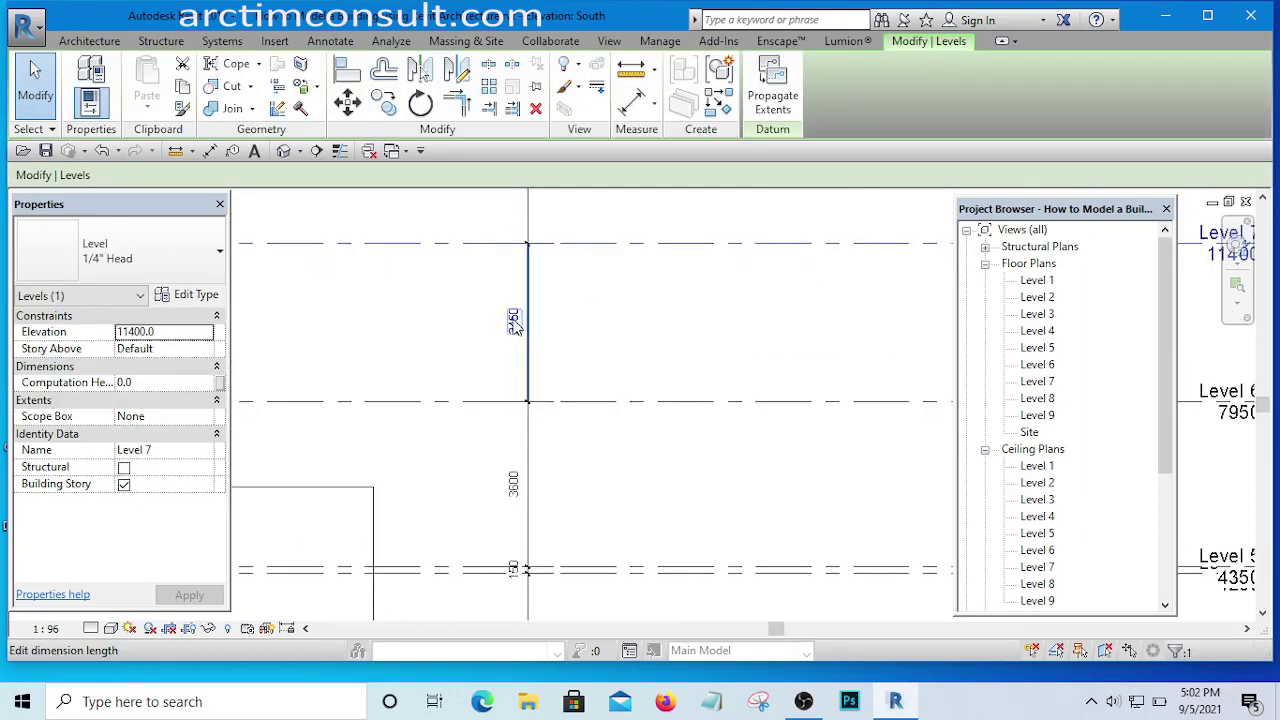
pyautogui.click(513, 322)
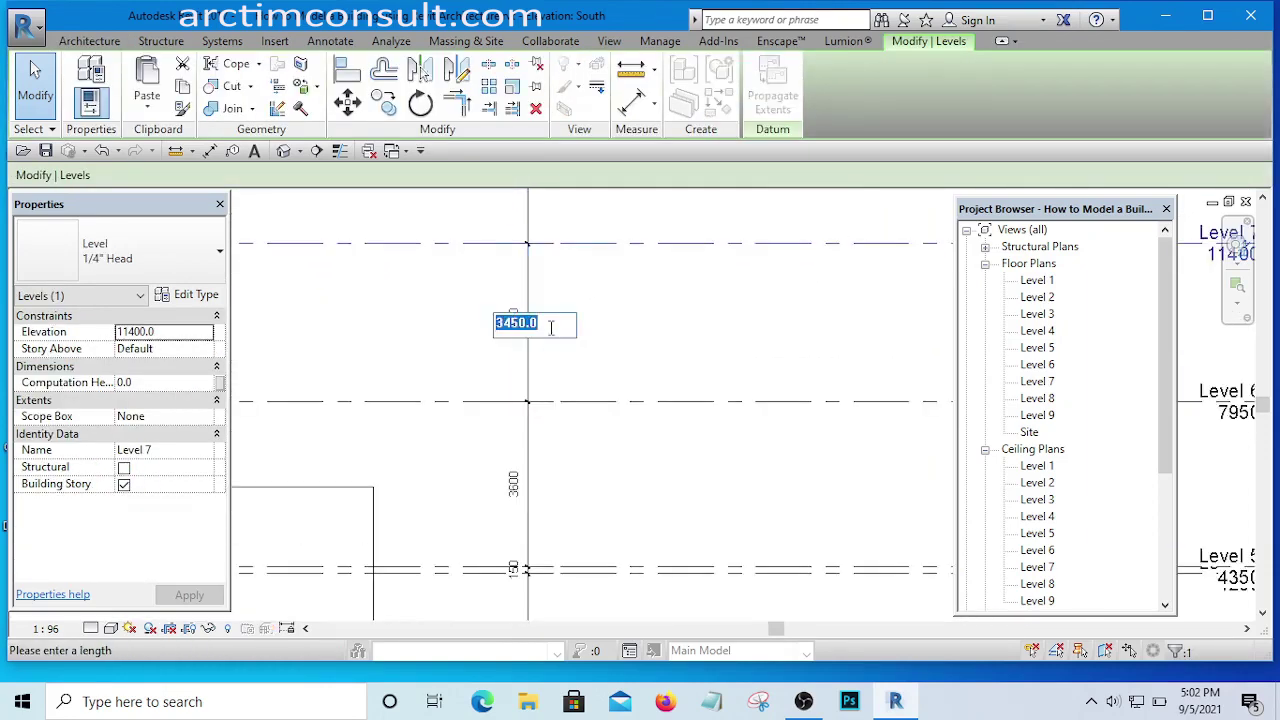
pyautogui.scroll(2, 548, 326)
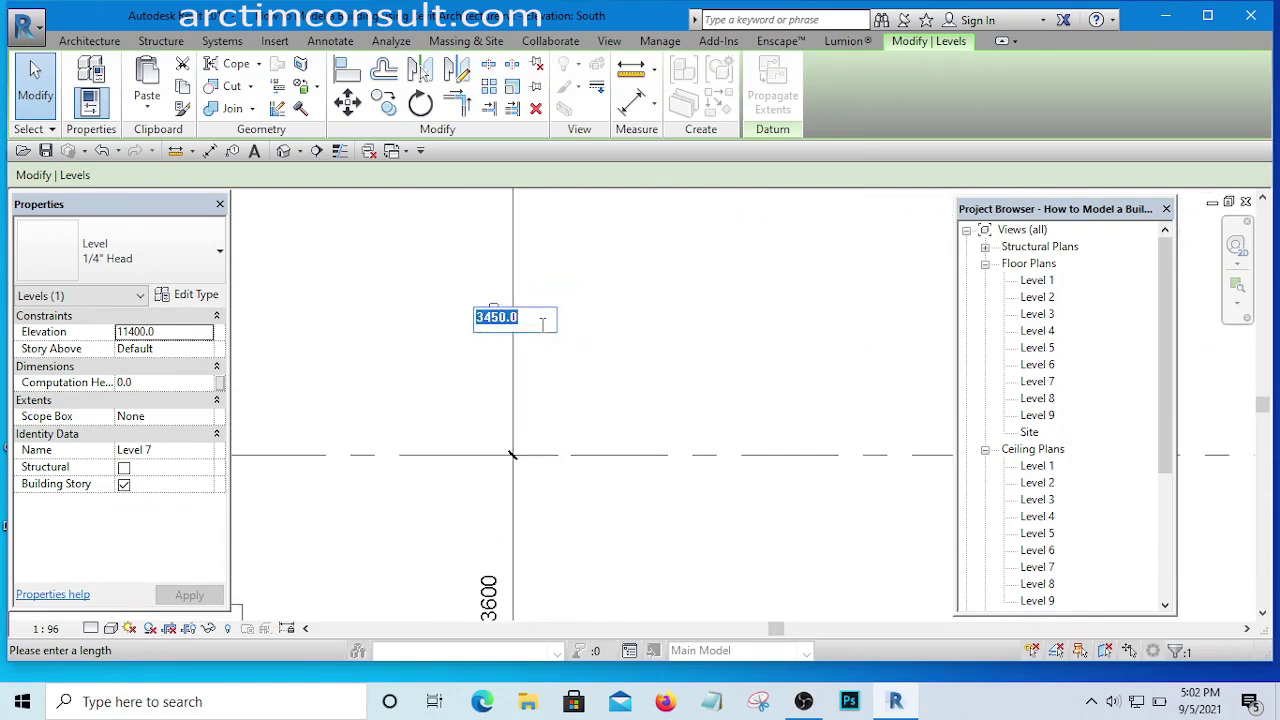
pyautogui.scroll(-3, 600, 330)
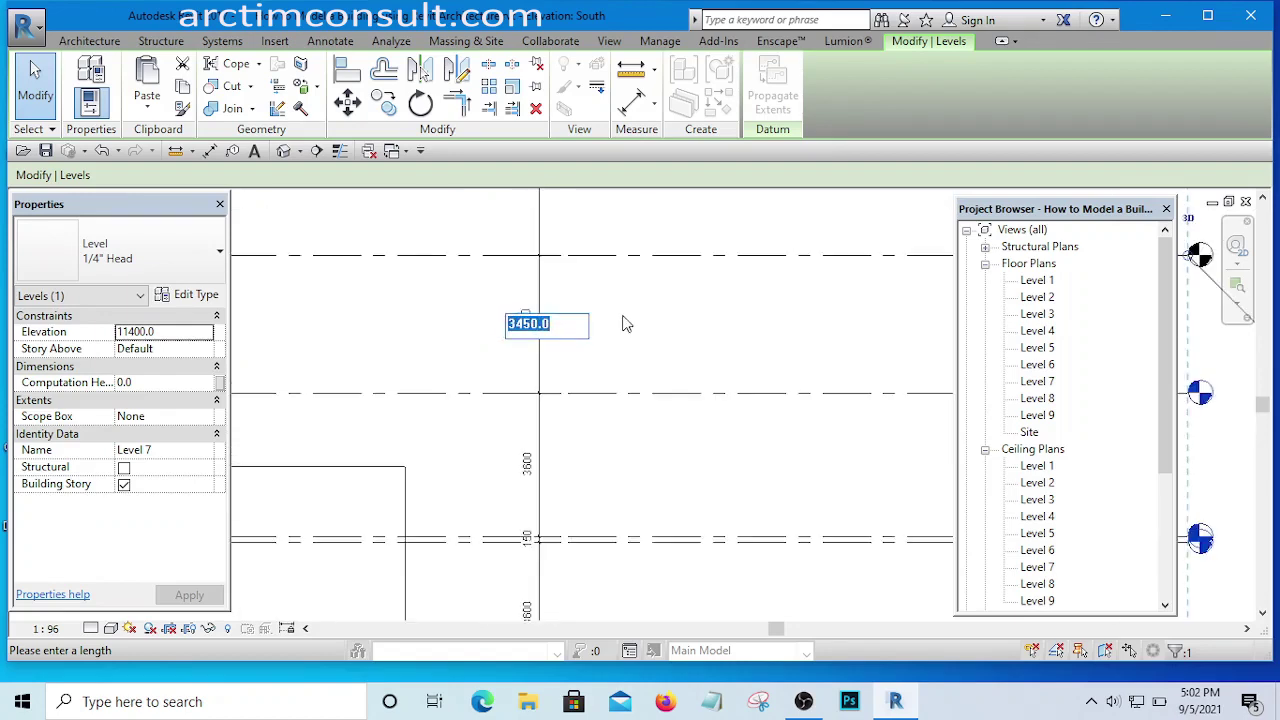
pyautogui.scroll(-3, 620, 335)
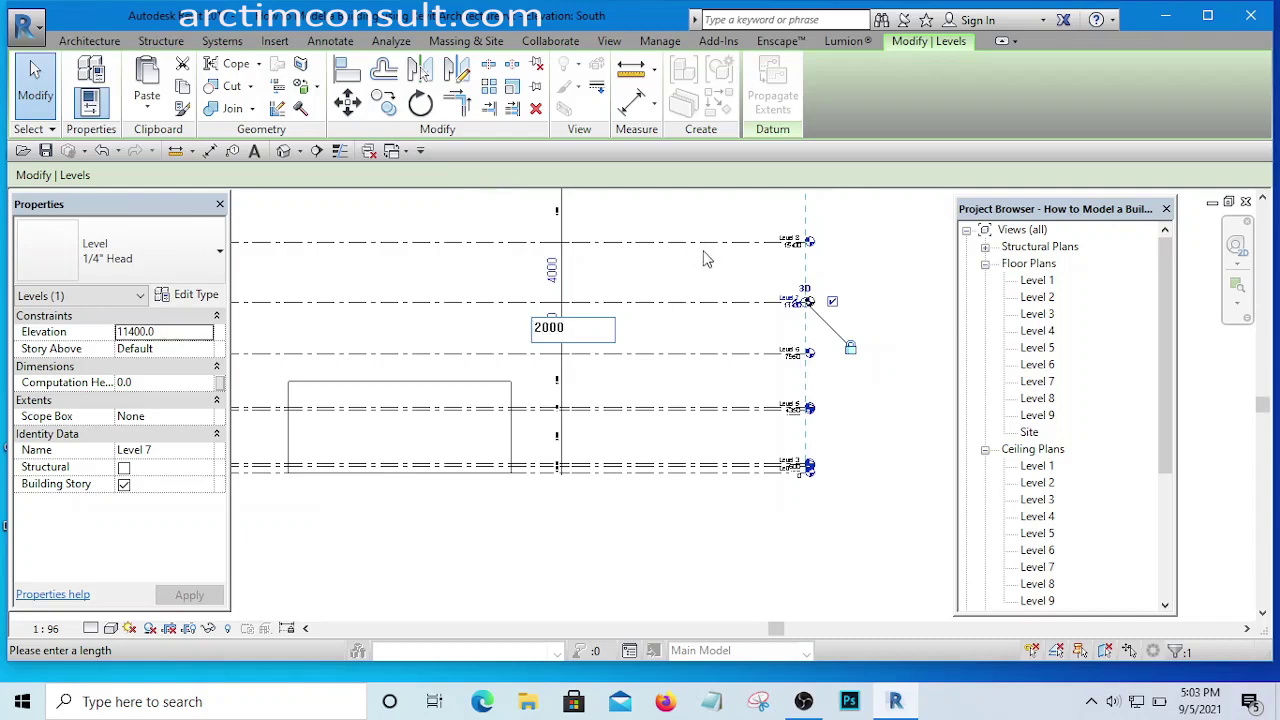
pyautogui.press('Return')
pyautogui.press('Escape')
# - Delete Level 8 and Level 9 together with their associated views
pyautogui.scroll(-1, 648, 362)
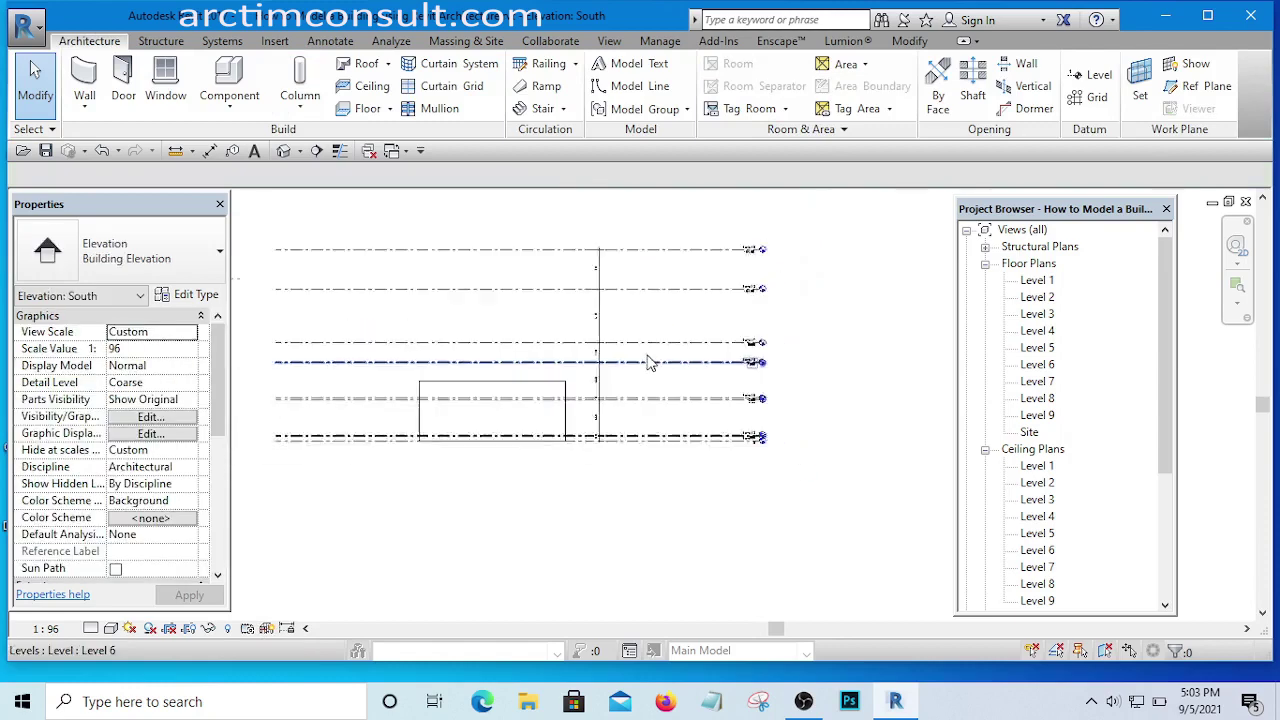
pyautogui.scroll(3, 648, 362)
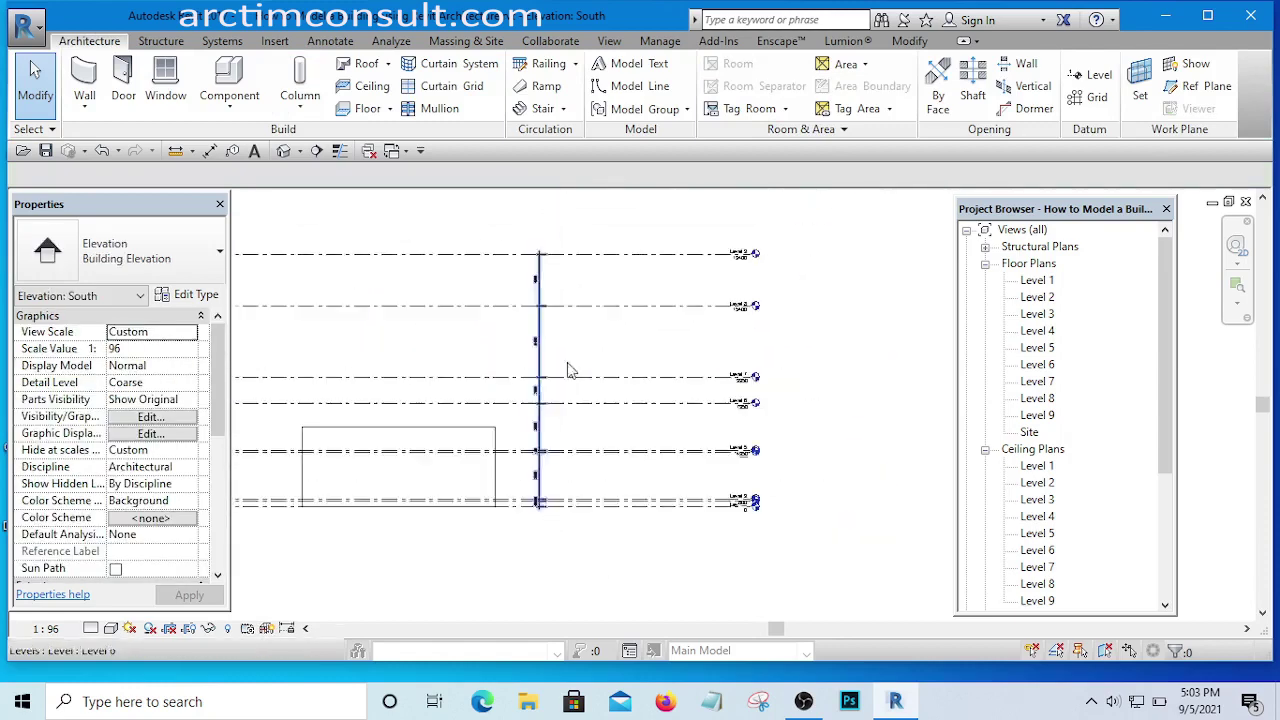
pyautogui.moveTo(705, 212); pyautogui.dragTo(603, 334)
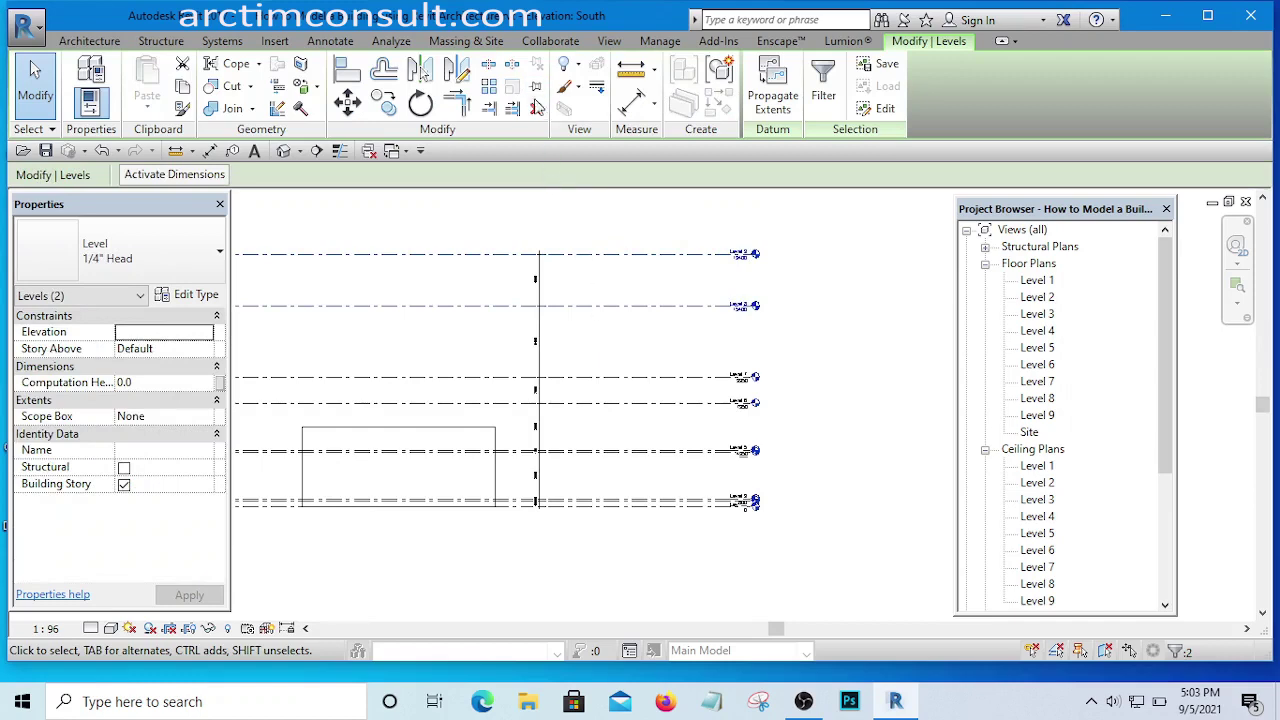
pyautogui.click(536, 109)
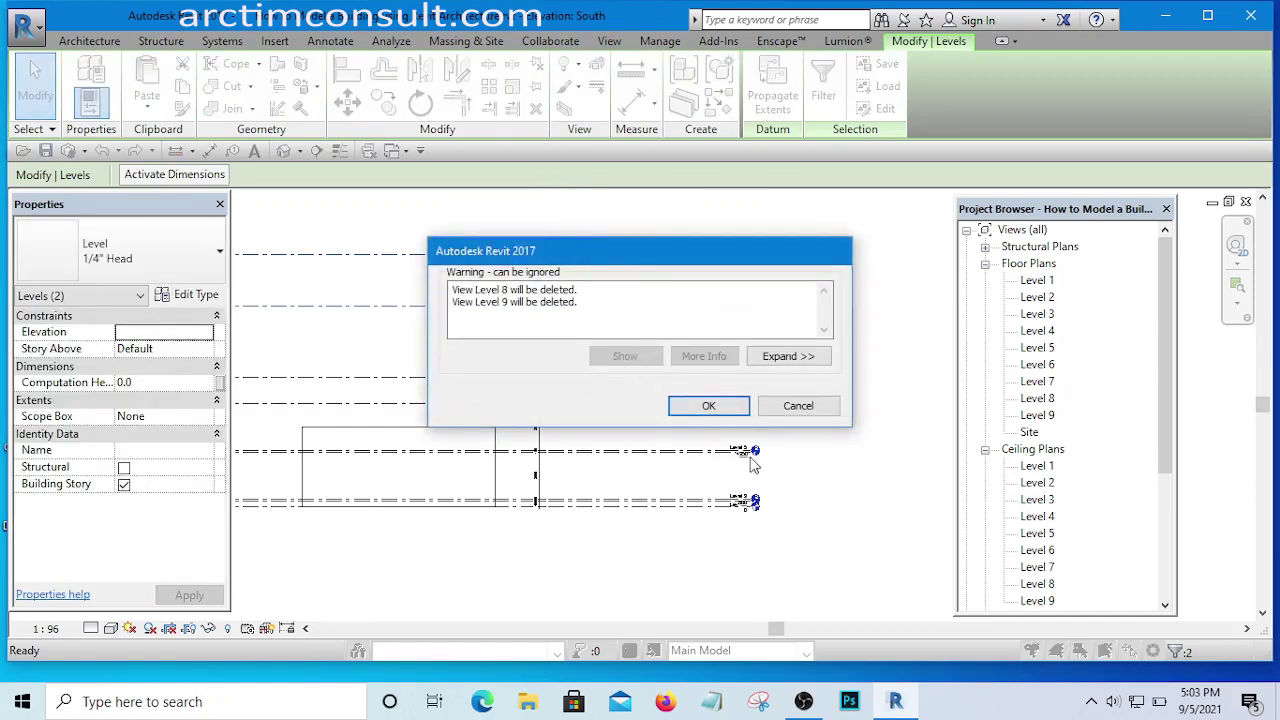
pyautogui.click(709, 406)
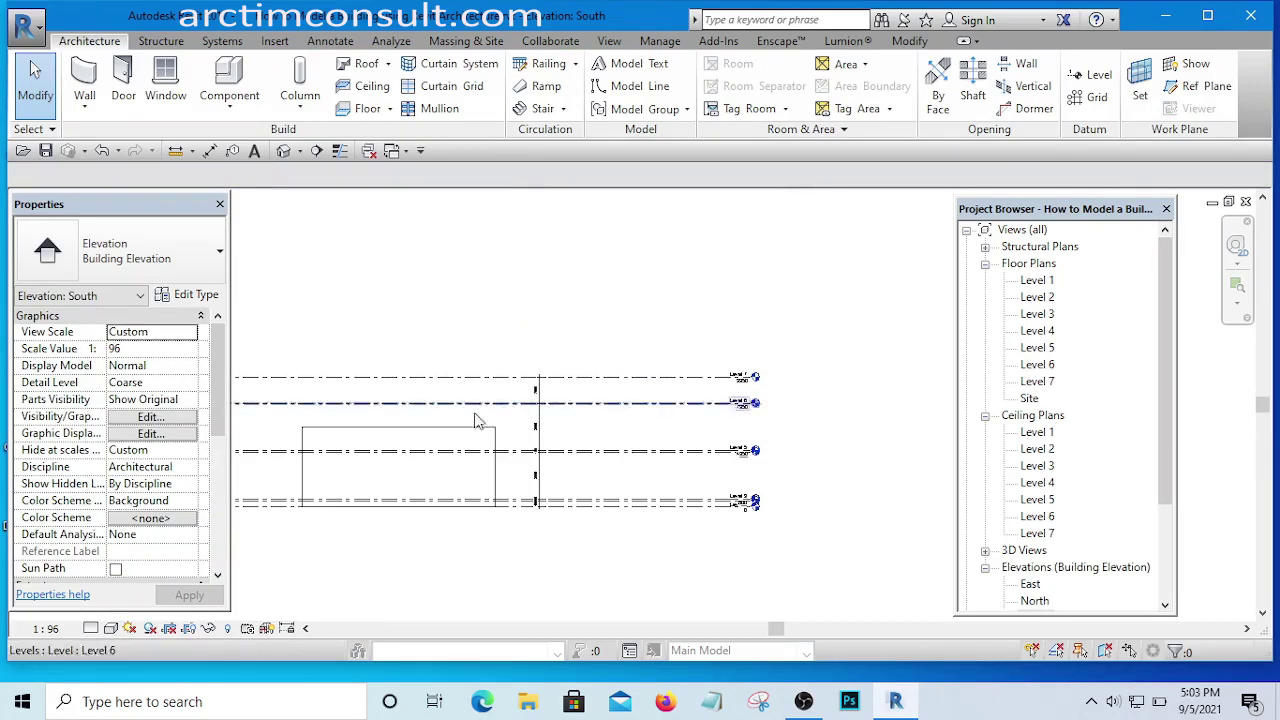
# - Examine the remaining levels, their dimension string and the wall outline in the South elevation
pyautogui.scroll(3, 420, 417)
pyautogui.scroll(-3, 530, 445)
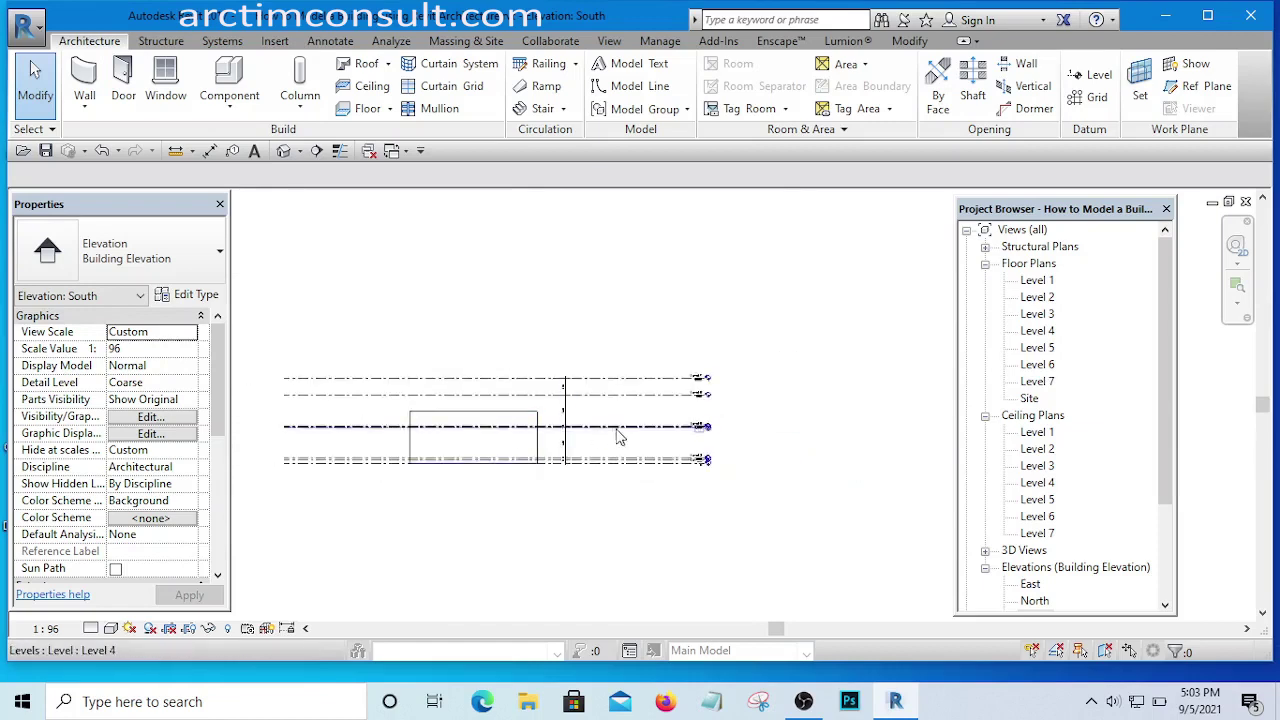
pyautogui.scroll(3, 571, 449)
pyautogui.scroll(5, 492, 465)
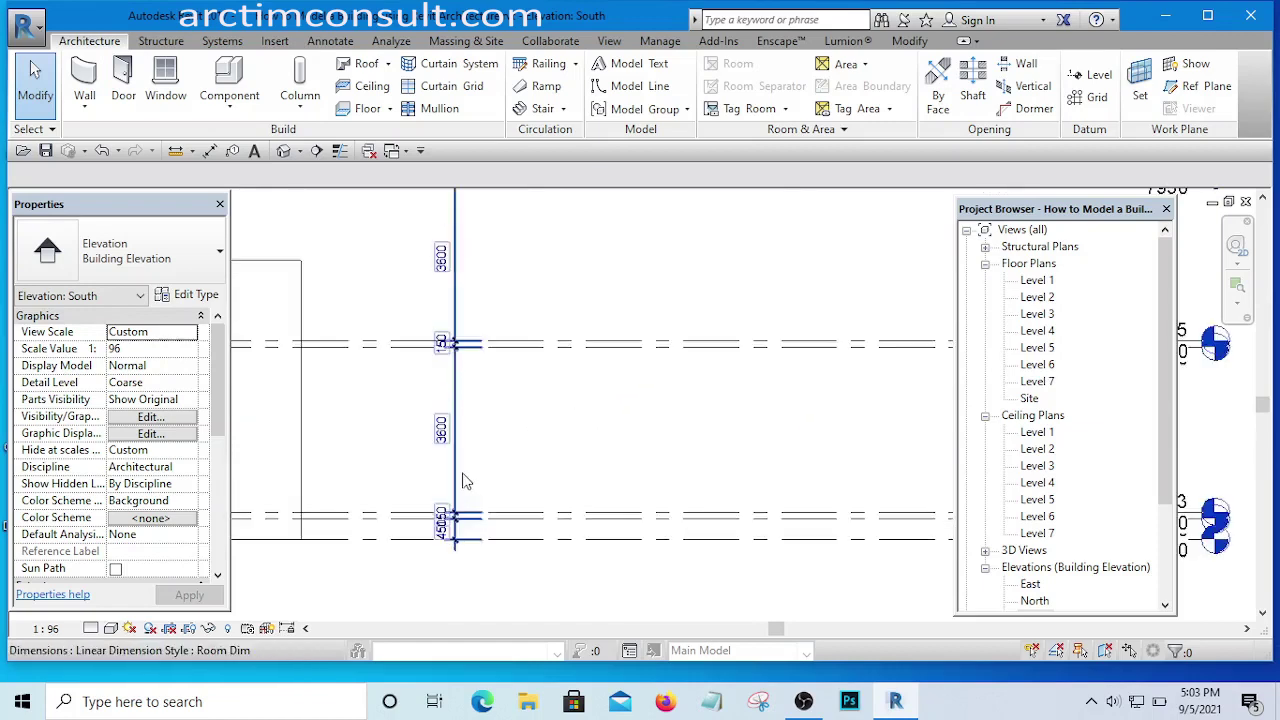
pyautogui.scroll(-6, 418, 443)
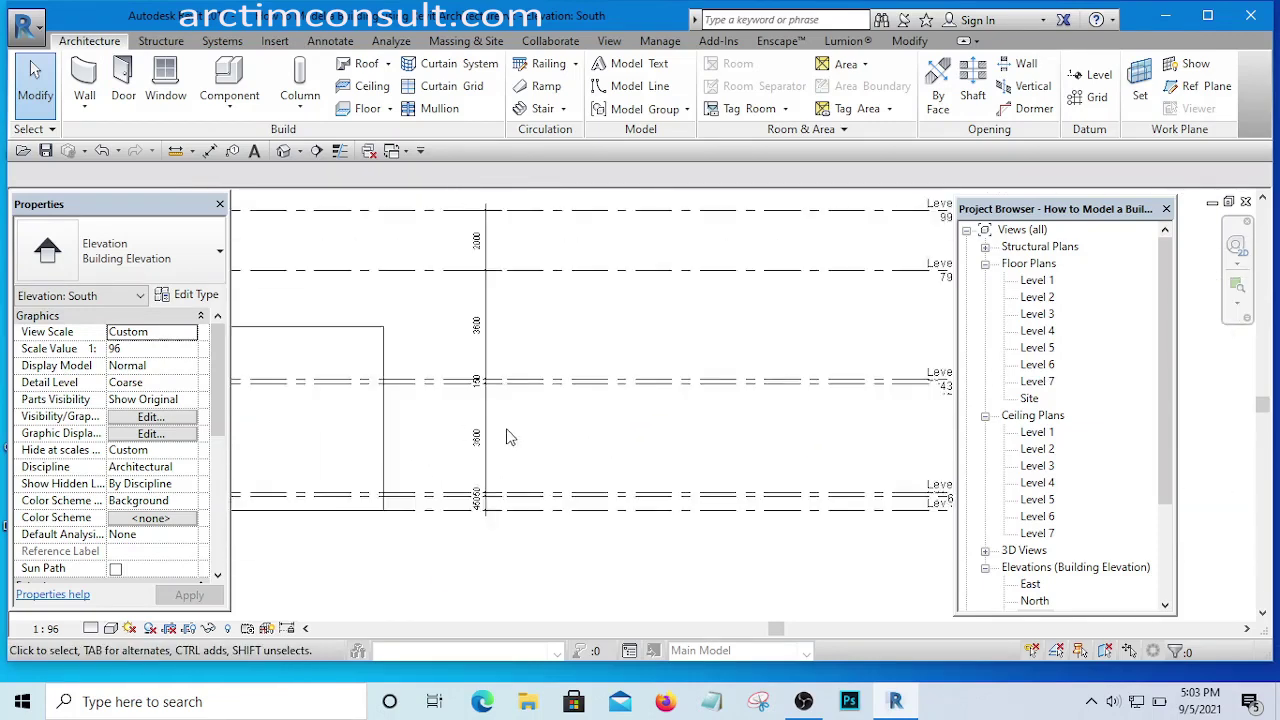
pyautogui.moveTo(749, 477); pyautogui.dragTo(500, 371, button='middle')
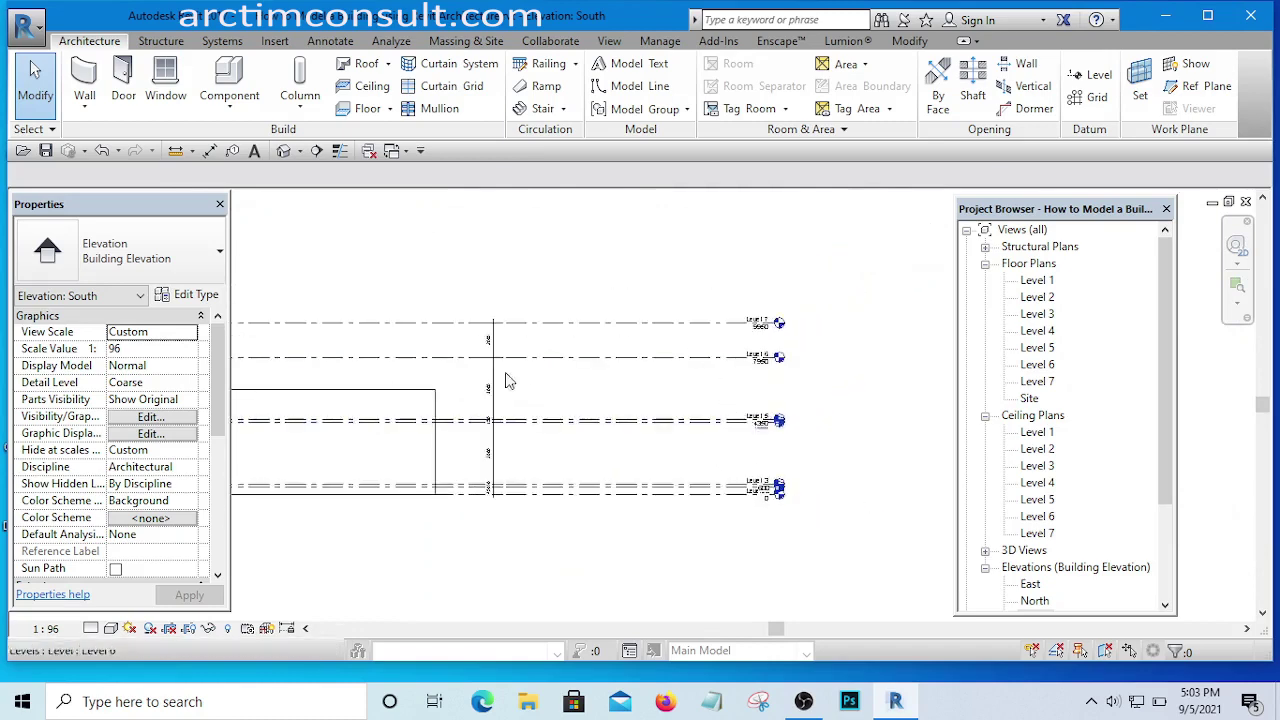
pyautogui.scroll(4, 490, 385)
pyautogui.scroll(-4, 508, 335)
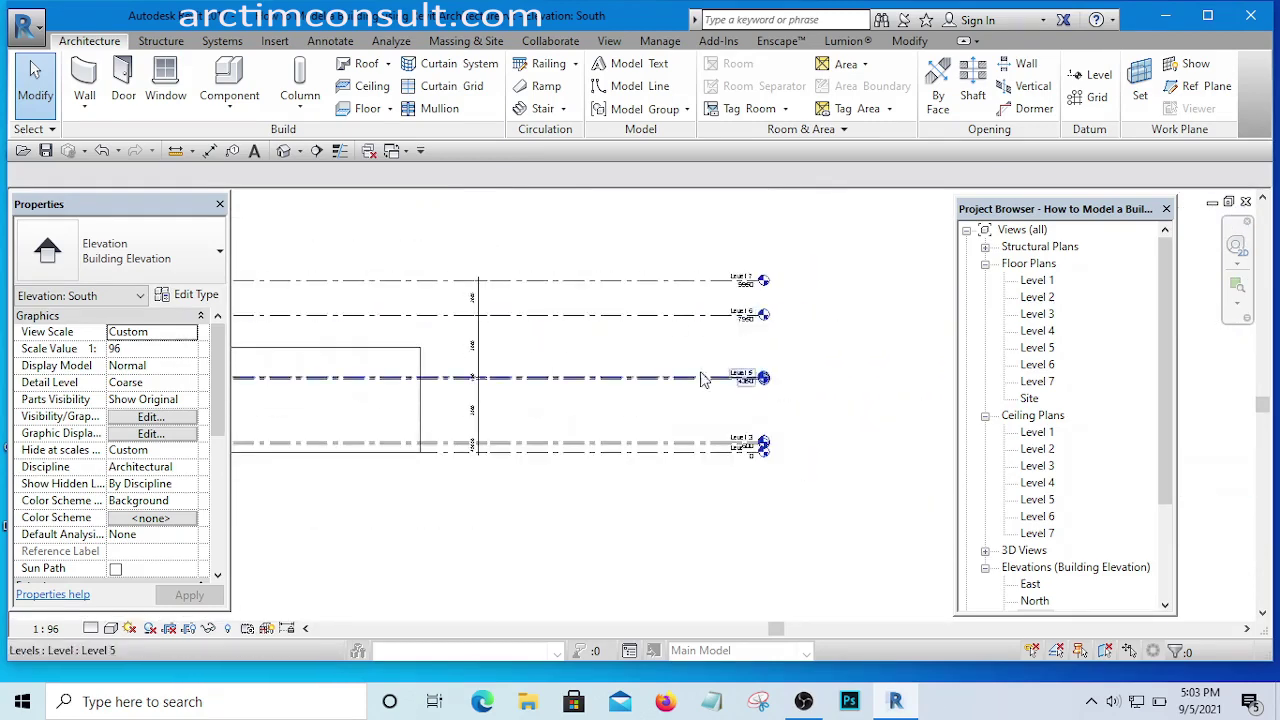
pyautogui.scroll(1, 690, 370)
pyautogui.scroll(-2, 685, 372)
pyautogui.scroll(5, 378, 350)
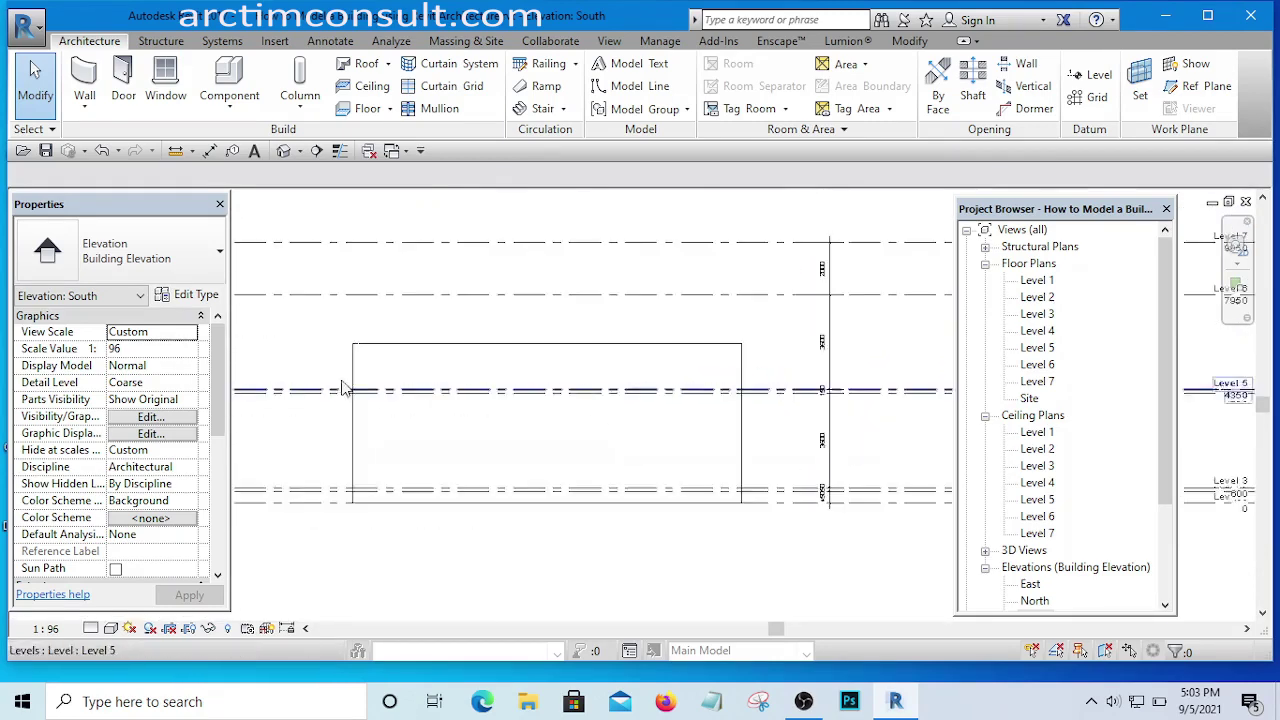
pyautogui.scroll(-5, 383, 366)
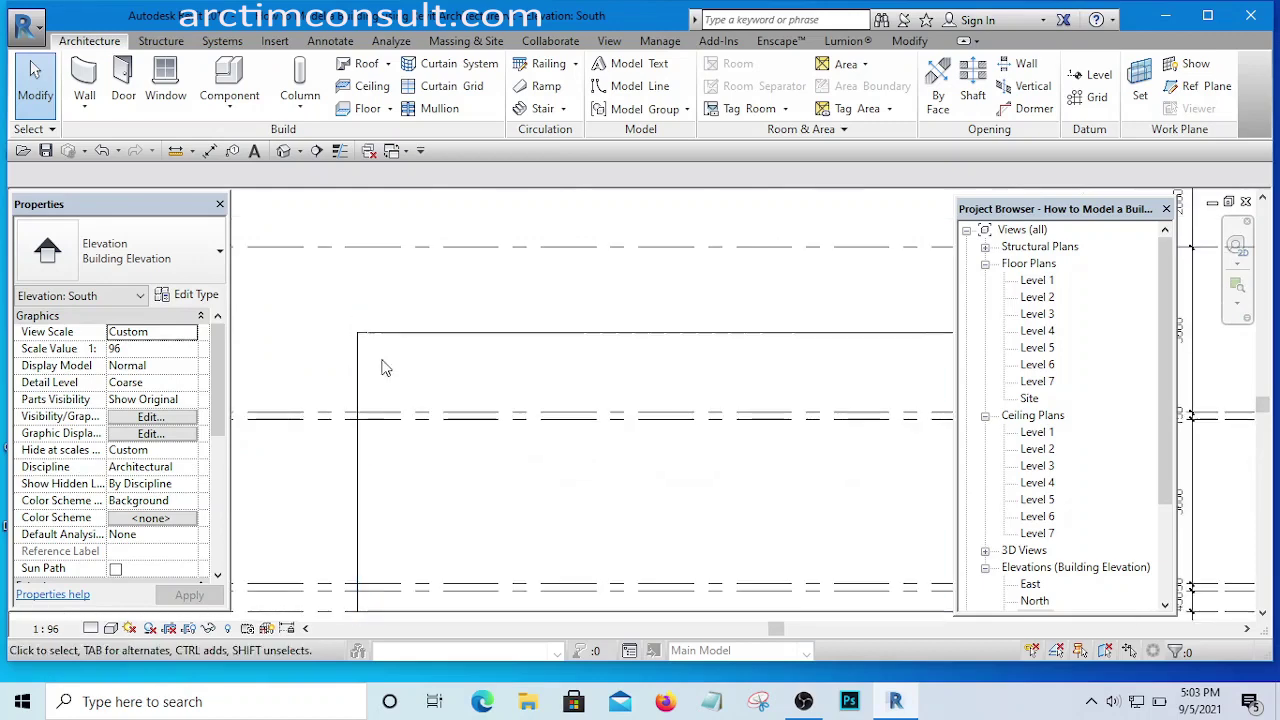
pyautogui.scroll(2, 728, 420)
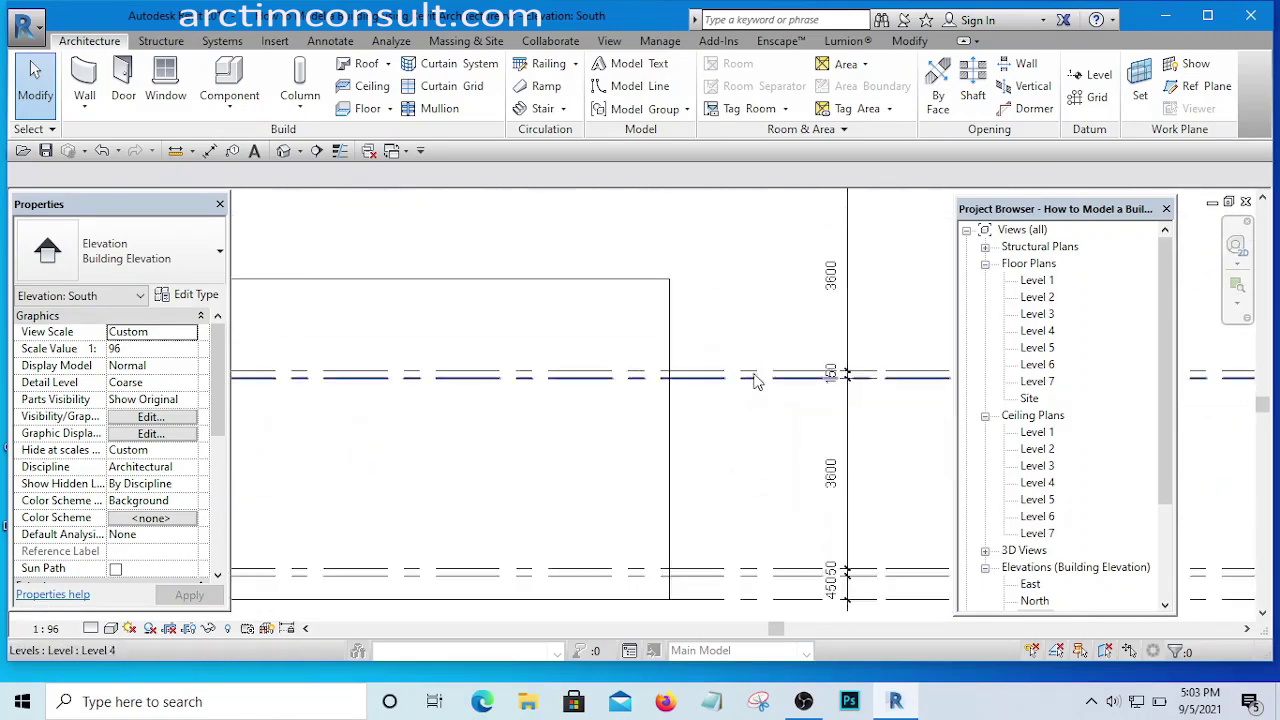
pyautogui.scroll(-4, 600, 340)
pyautogui.scroll(4, 463, 366)
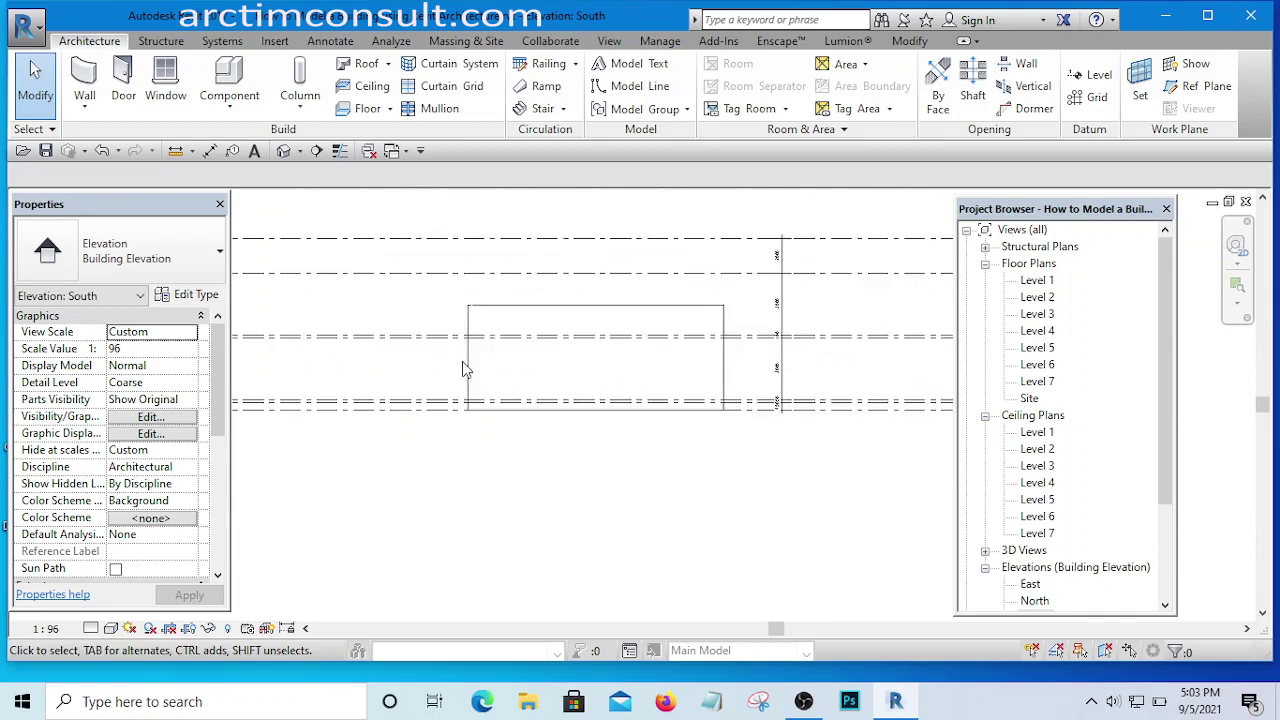
pyautogui.scroll(-2, 455, 372)
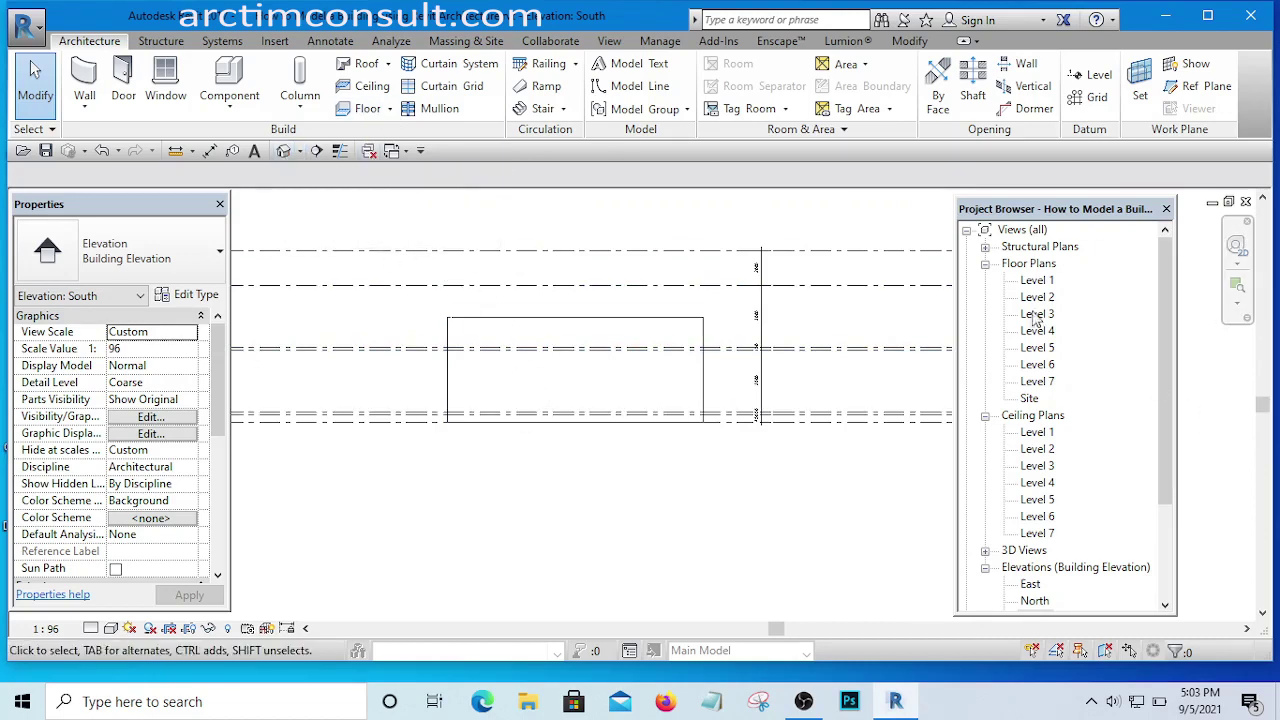
pyautogui.moveTo(390, 217); pyautogui.dragTo(748, 515)
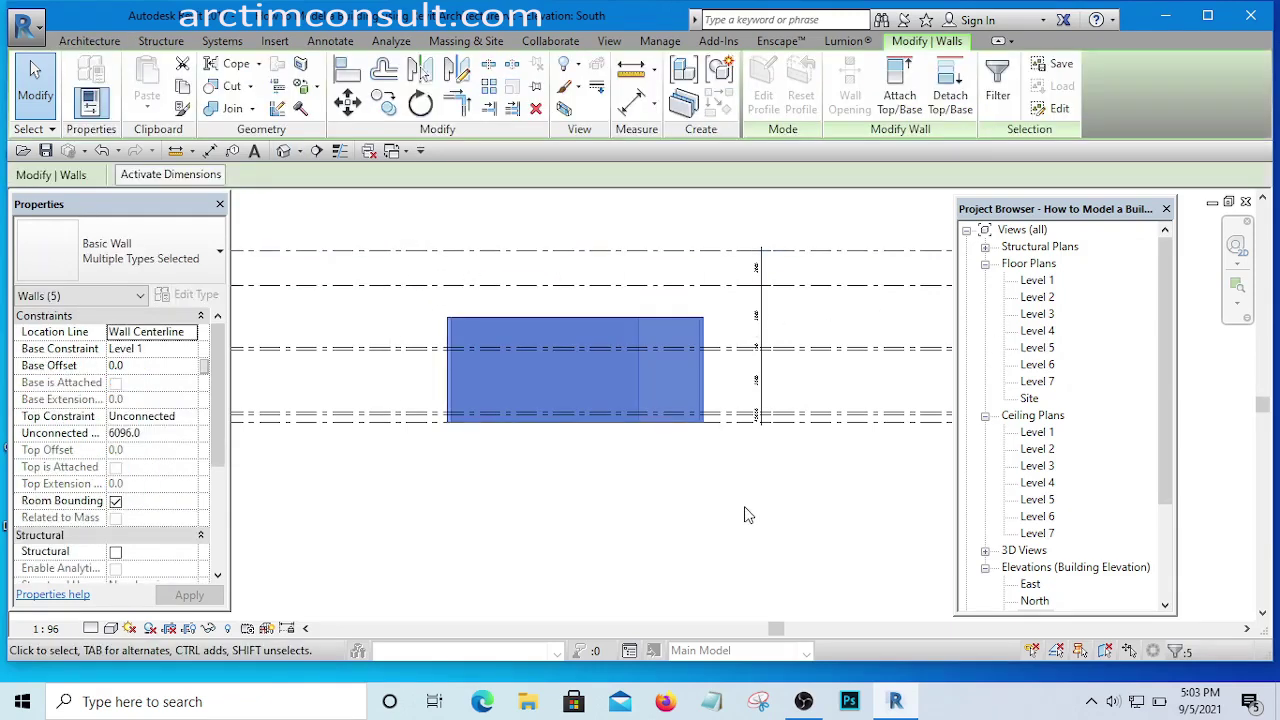
pyautogui.click(343, 213)
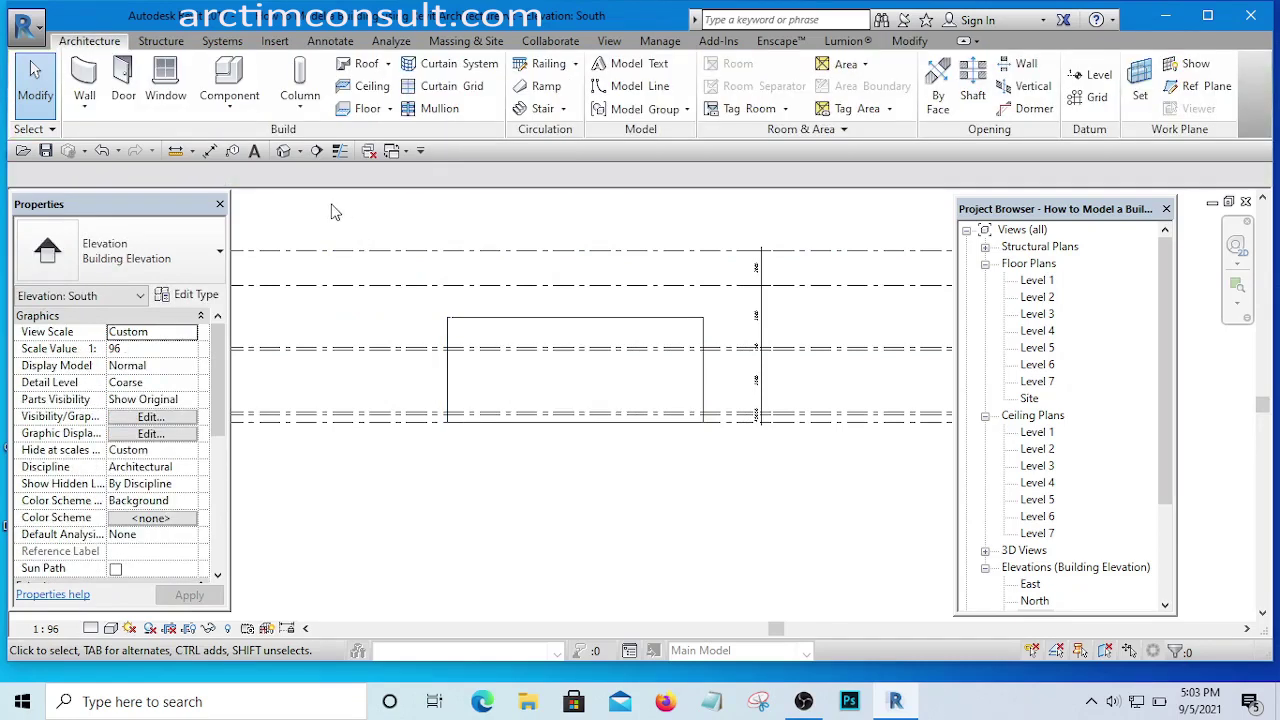
pyautogui.moveTo(331, 204); pyautogui.dragTo(731, 525)
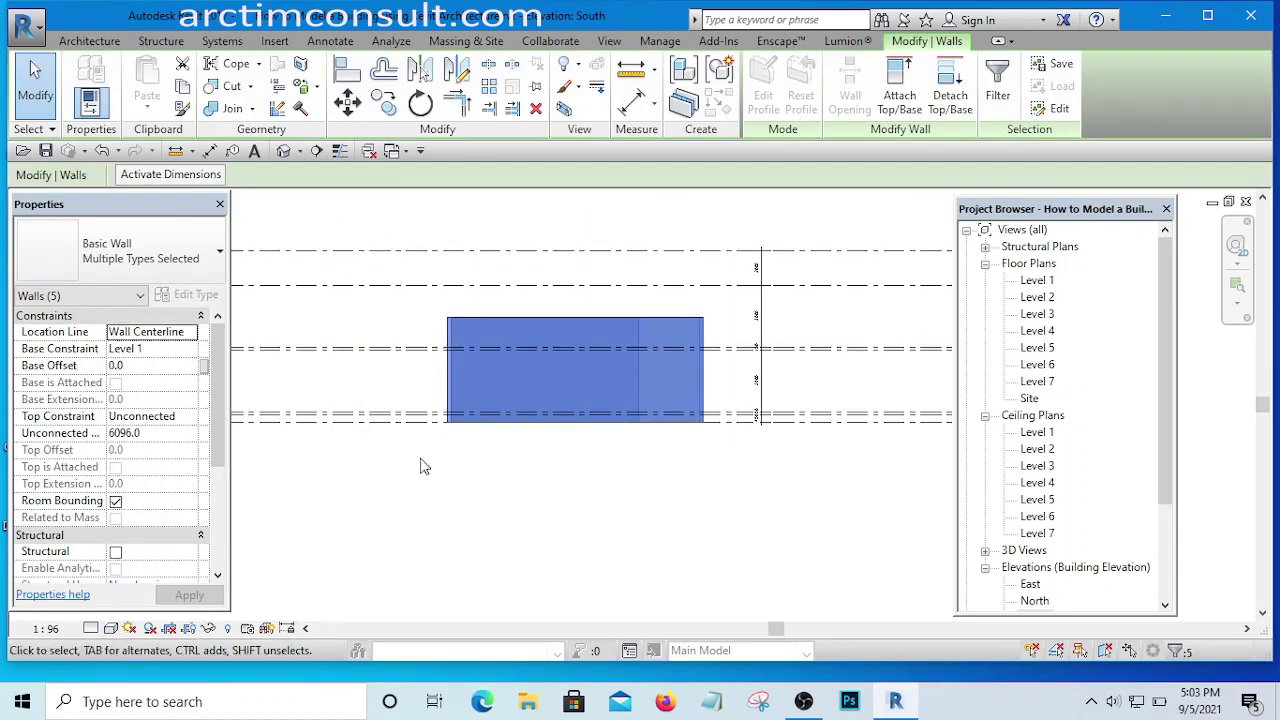
pyautogui.click(790, 569)
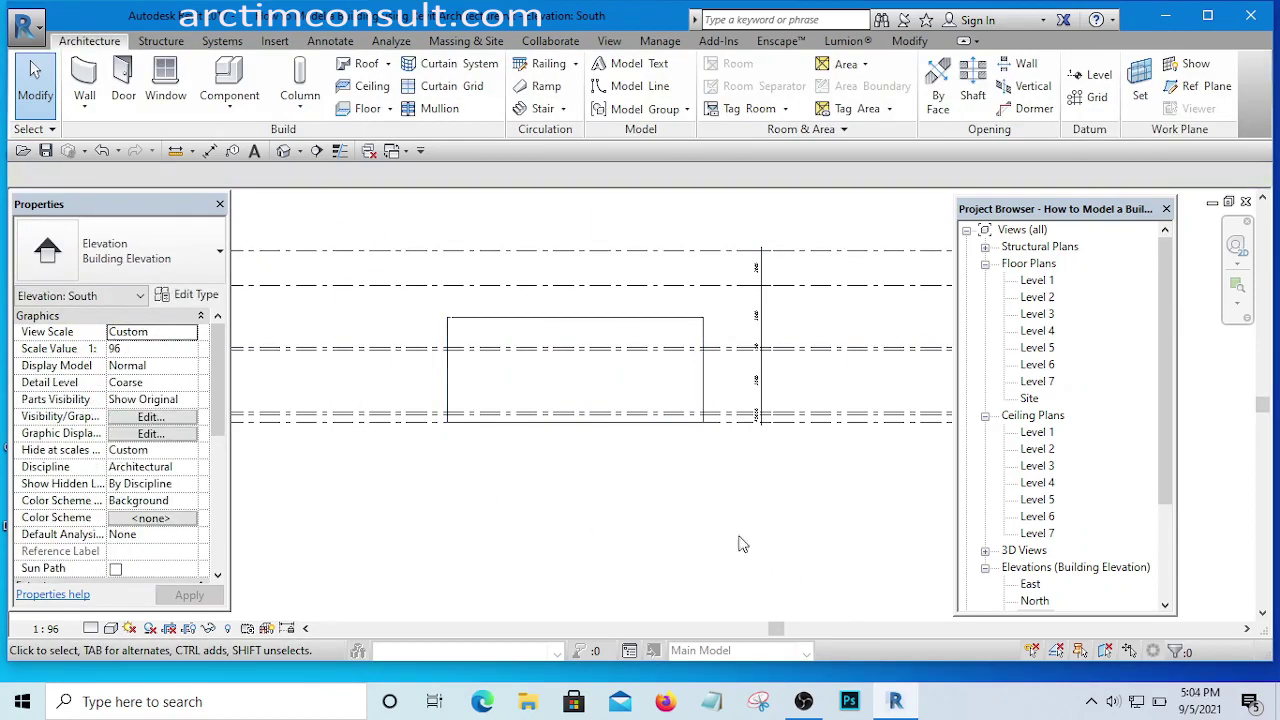
pyautogui.moveTo(744, 544); pyautogui.dragTo(388, 176)
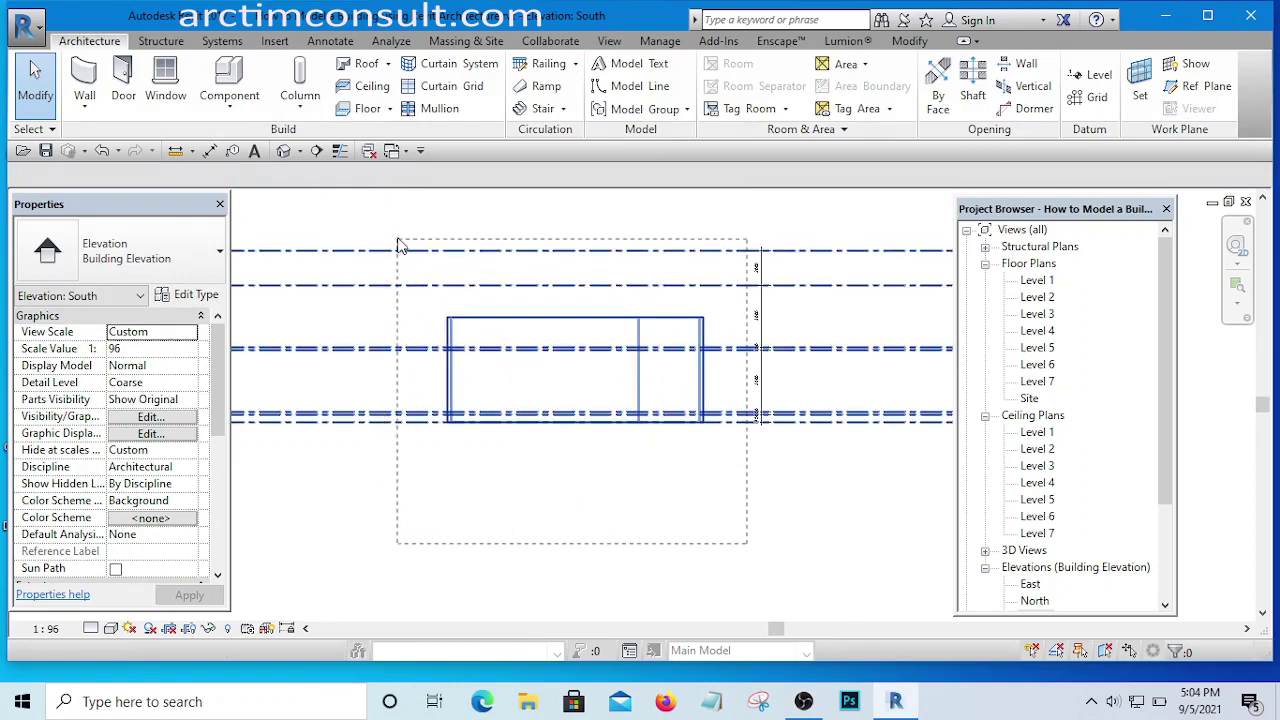
pyautogui.moveTo(398, 245); pyautogui.dragTo(395, 237)
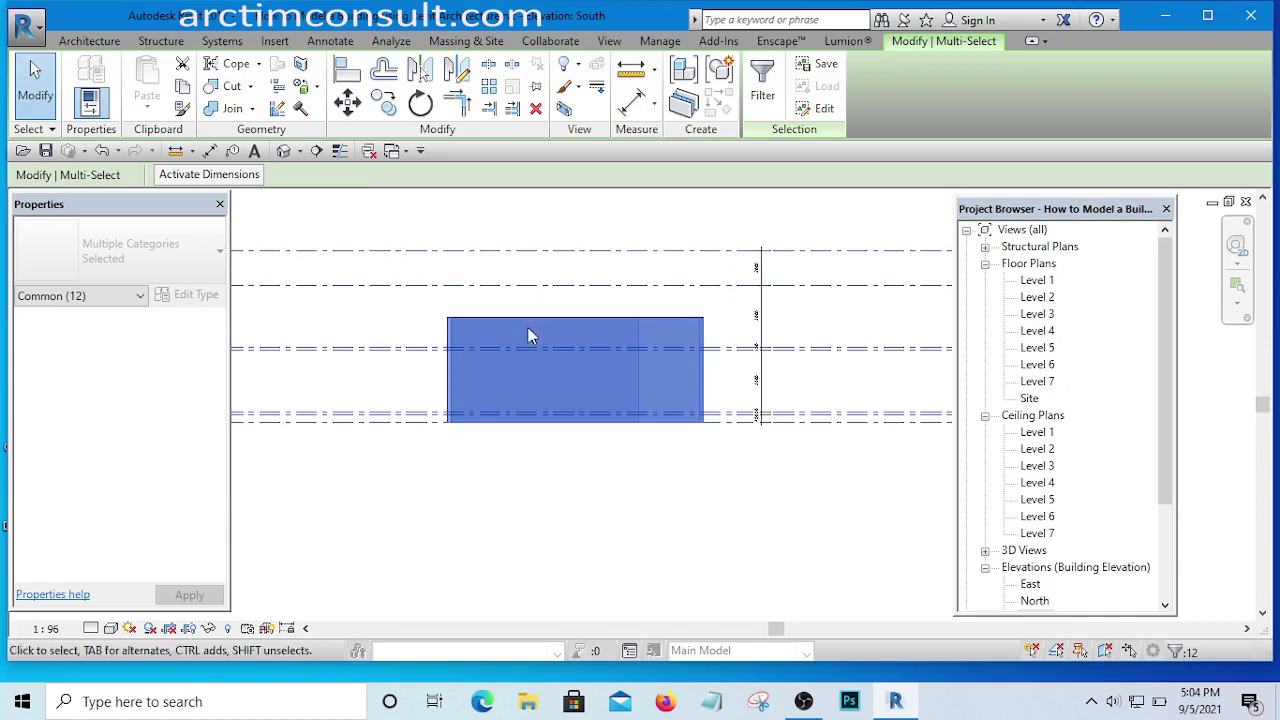
pyautogui.click(743, 506)
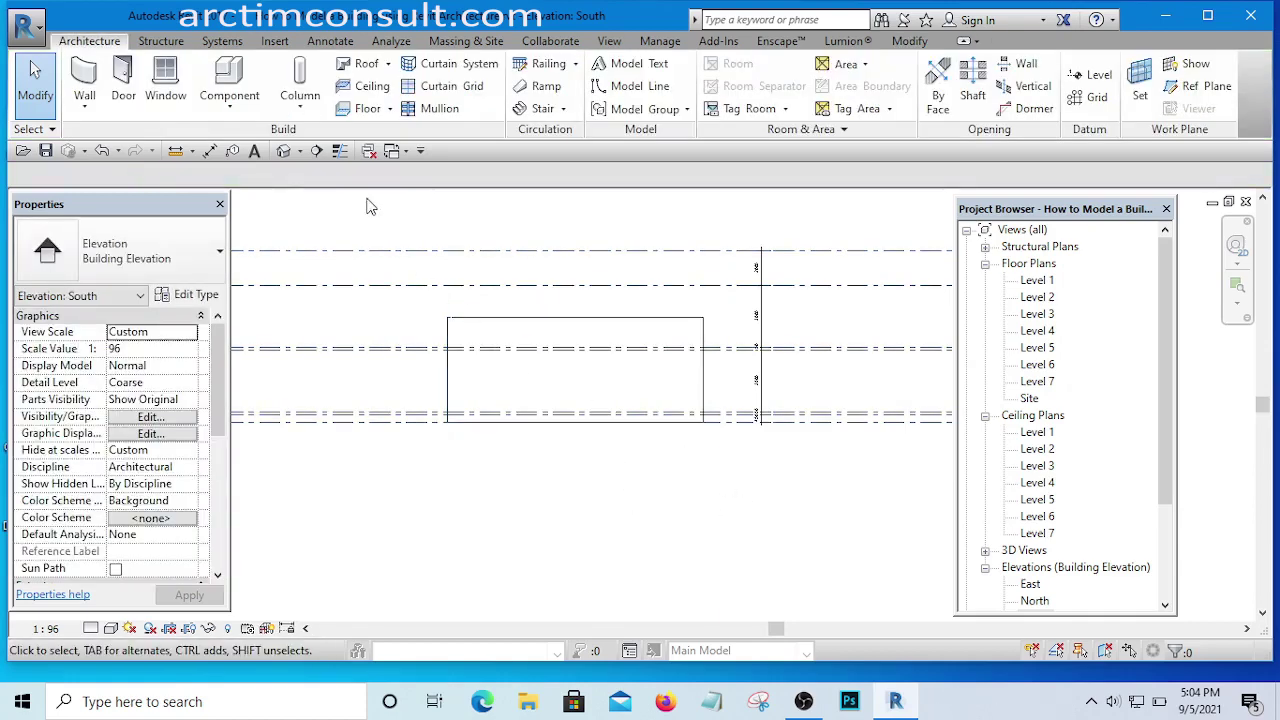
# - Select all the walls in the South elevation and review their base and top constraint options, leaving them without applying a change
pyautogui.moveTo(367, 206); pyautogui.dragTo(743, 542)
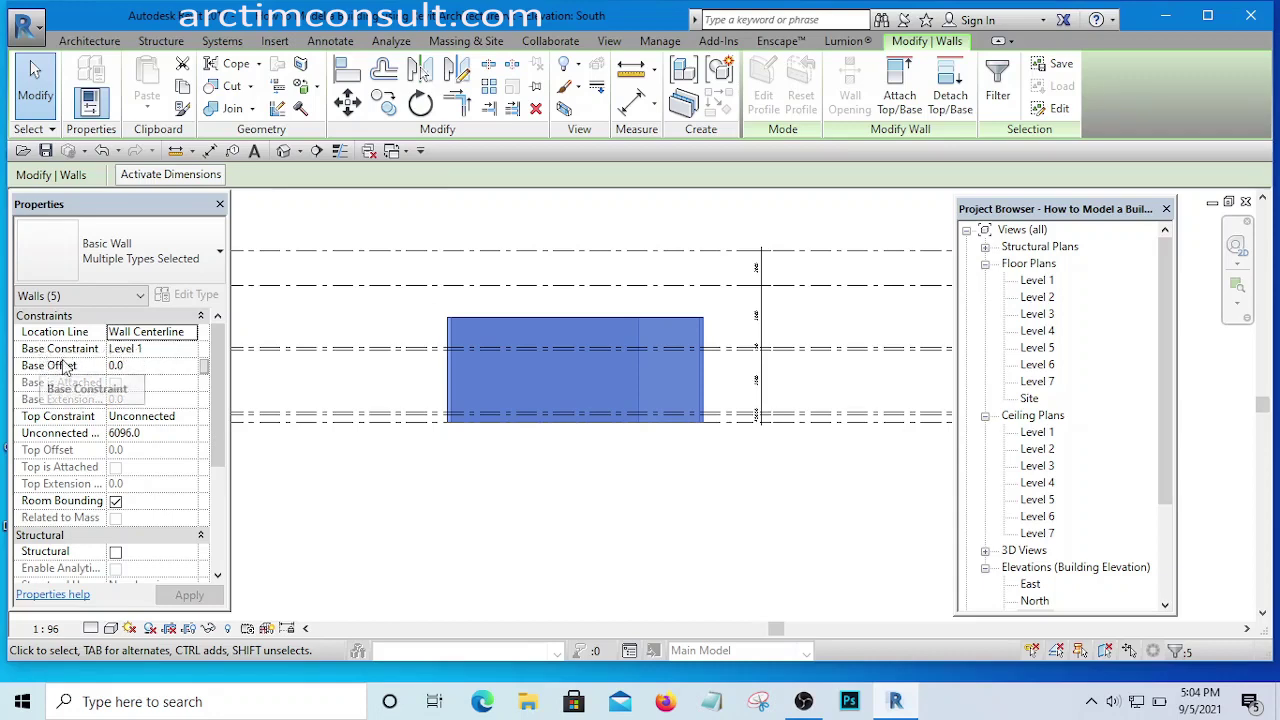
pyautogui.click(193, 350)
pyautogui.click(193, 350)
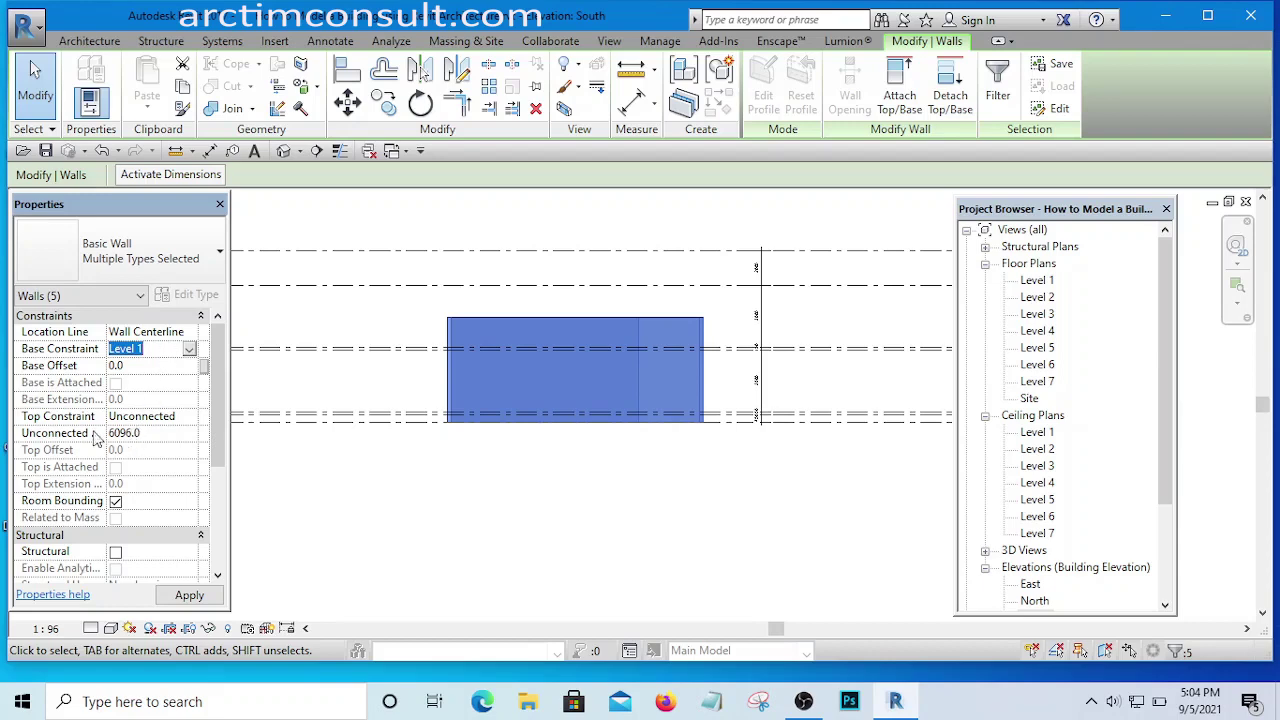
pyautogui.click(190, 418)
pyautogui.click(190, 417)
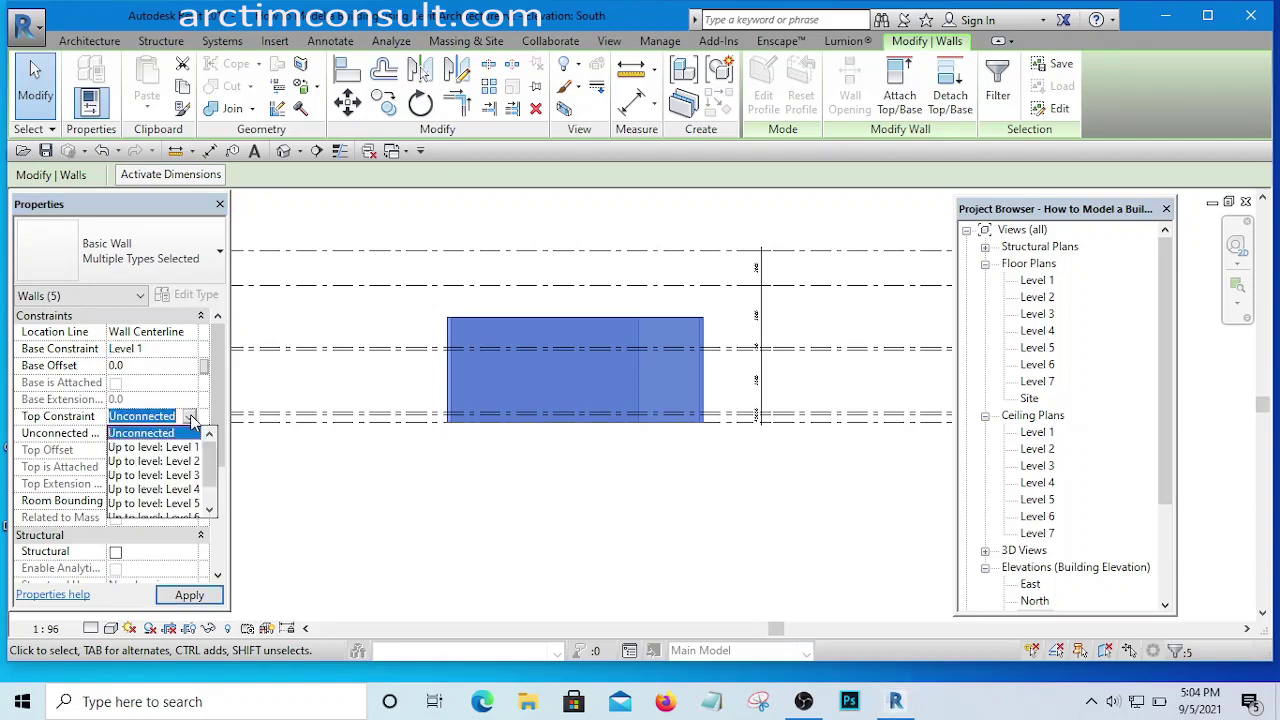
pyautogui.click(190, 418)
pyautogui.click(190, 418)
pyautogui.click(190, 418)
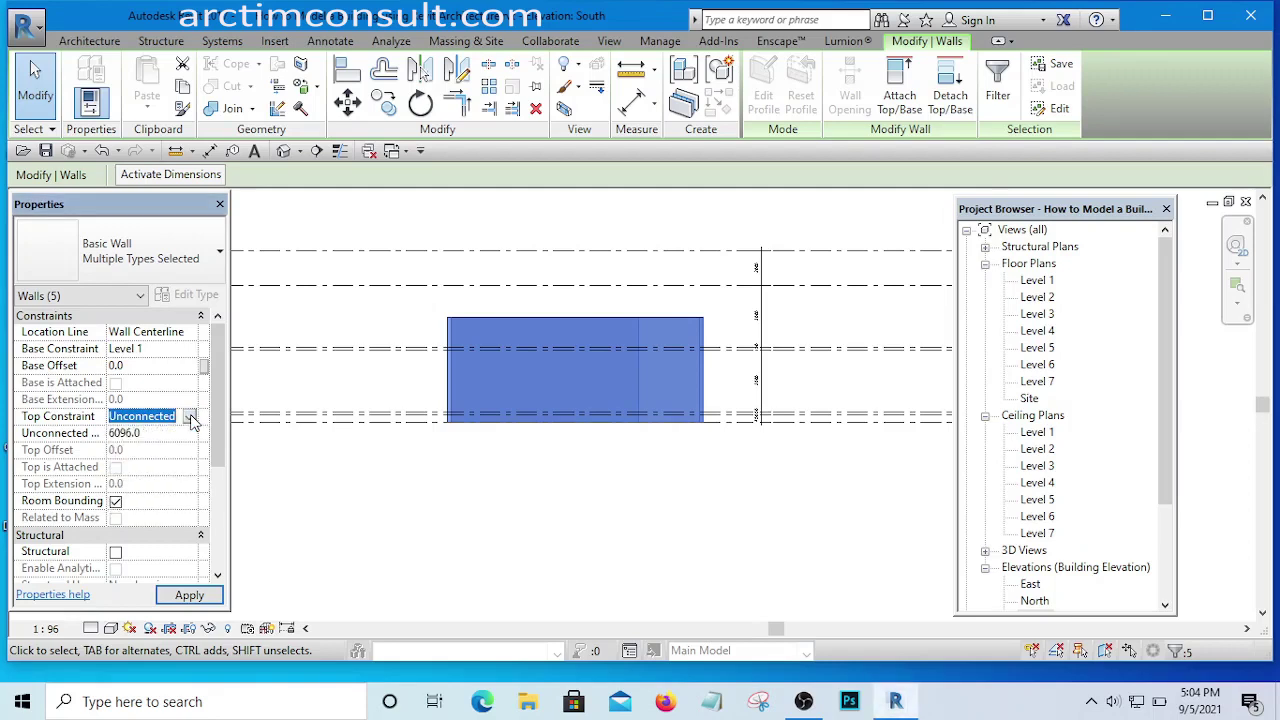
pyautogui.click(190, 418)
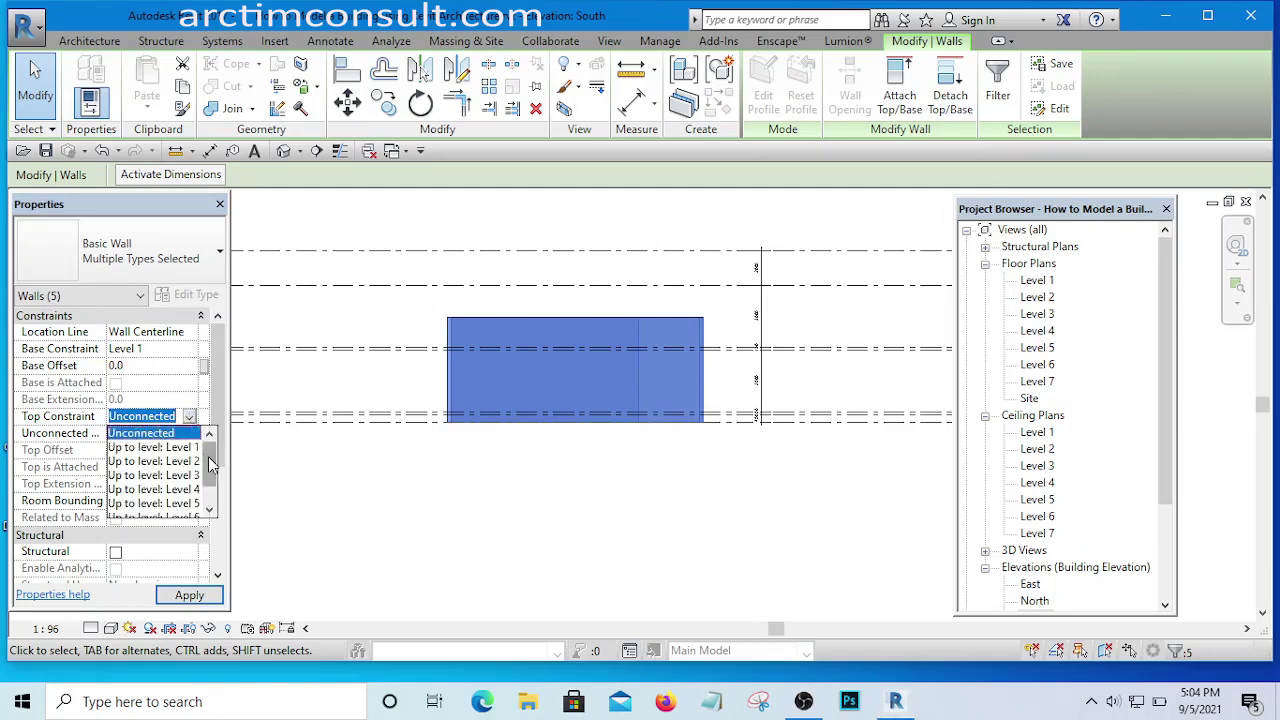
pyautogui.moveTo(211, 467); pyautogui.dragTo(218, 492)
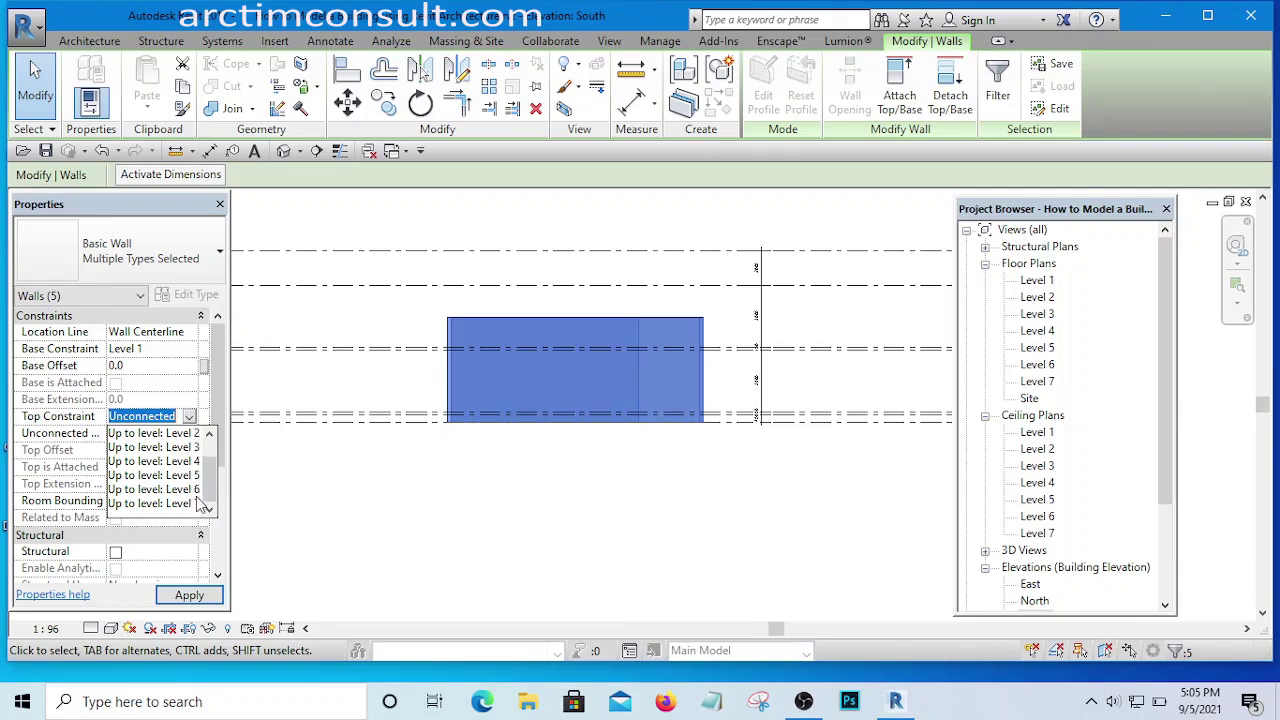
pyautogui.click(291, 504)
pyautogui.click(402, 525)
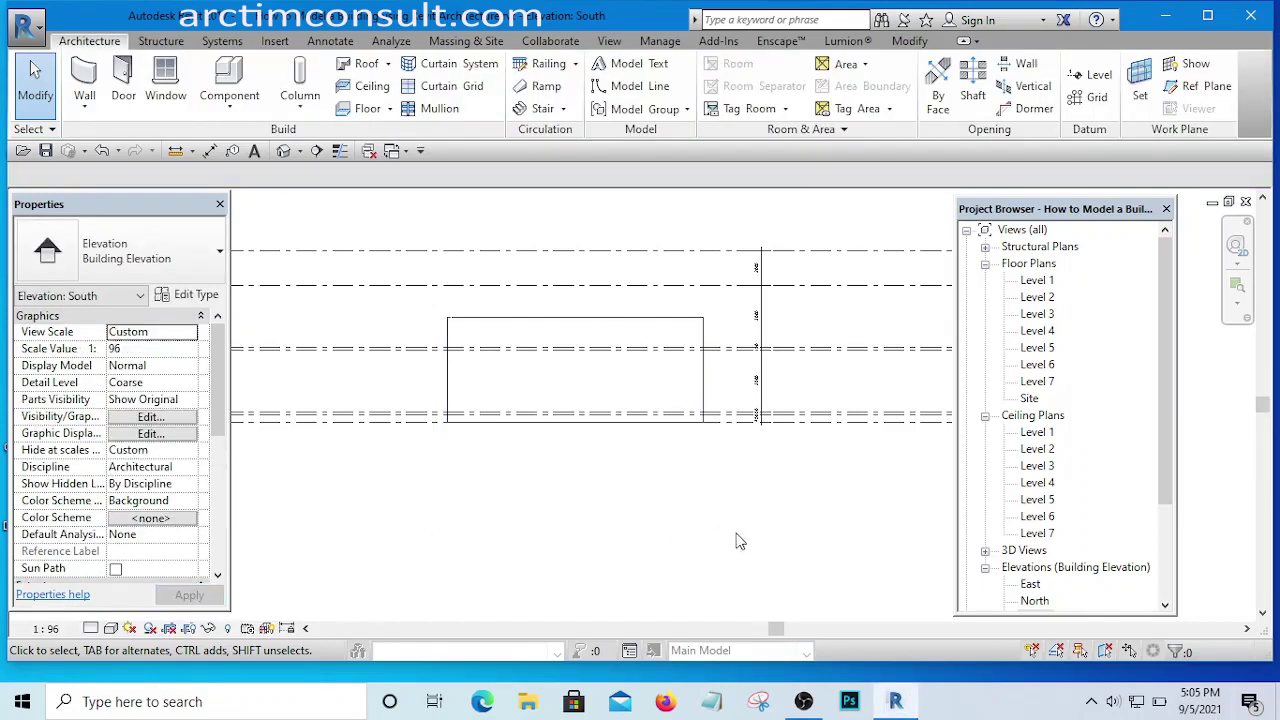
# - Examine the level heads in the South elevation, especially the closely spaced levels at the base of the building
pyautogui.moveTo(735, 545); pyautogui.dragTo(646, 548, button='middle')
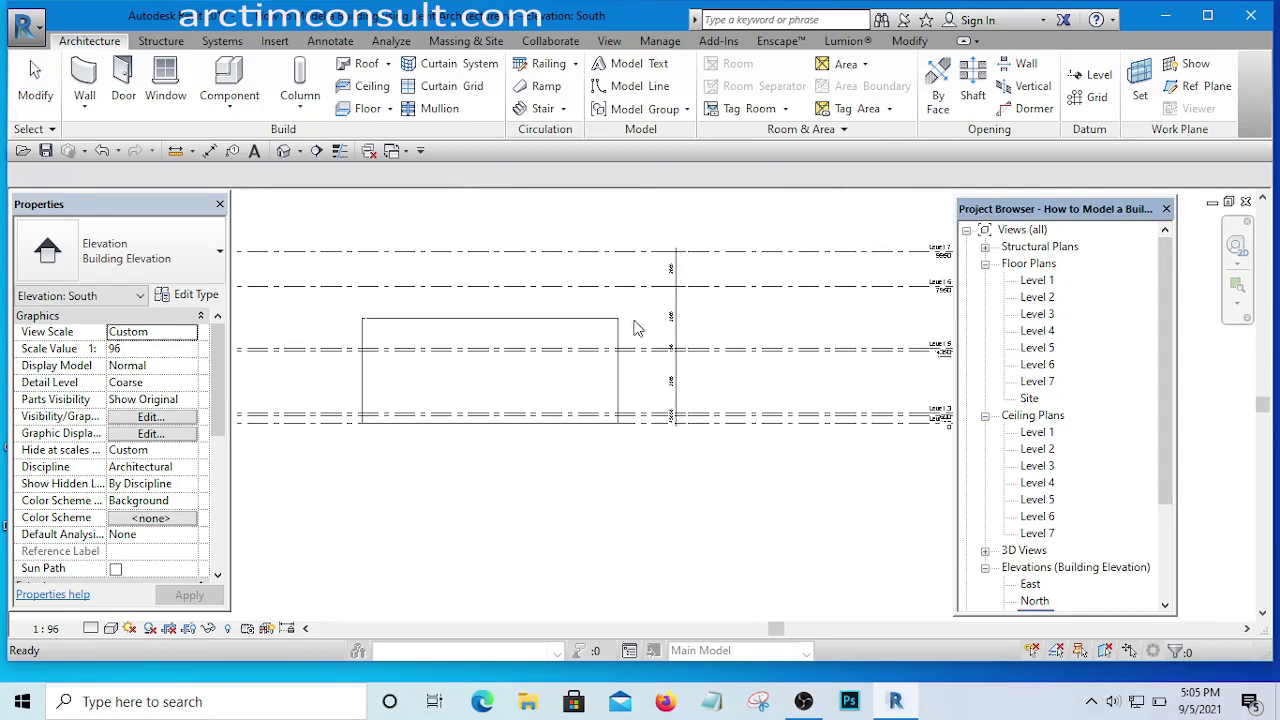
pyautogui.scroll(-2, 486, 400)
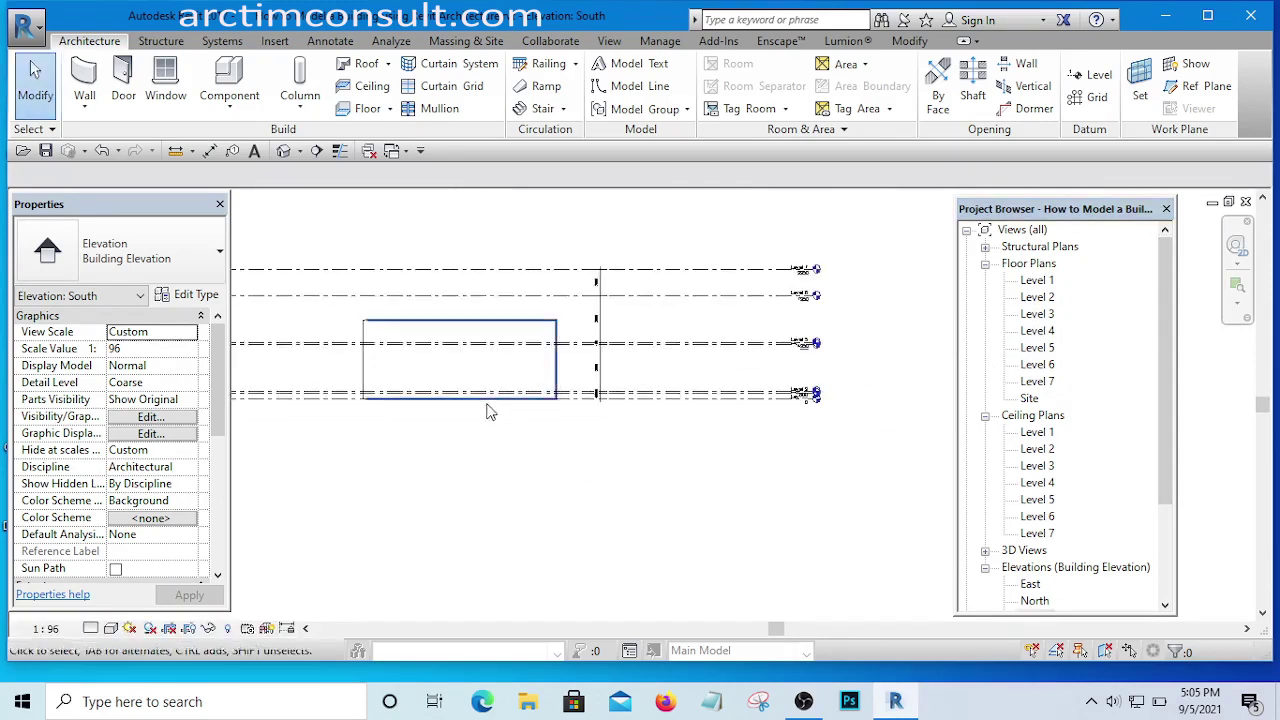
pyautogui.scroll(3, 471, 343)
pyautogui.scroll(-5, 590, 388)
pyautogui.scroll(5, 590, 388)
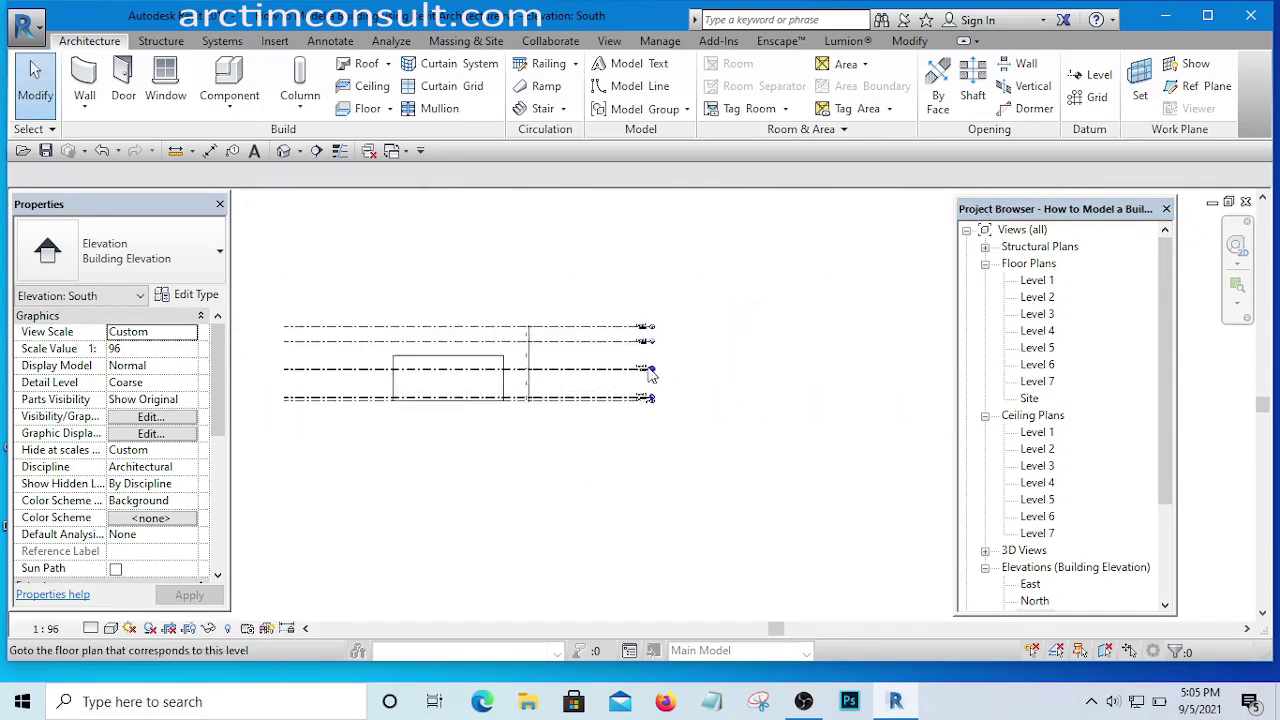
pyautogui.moveTo(615, 406); pyautogui.dragTo(660, 442, button='middle')
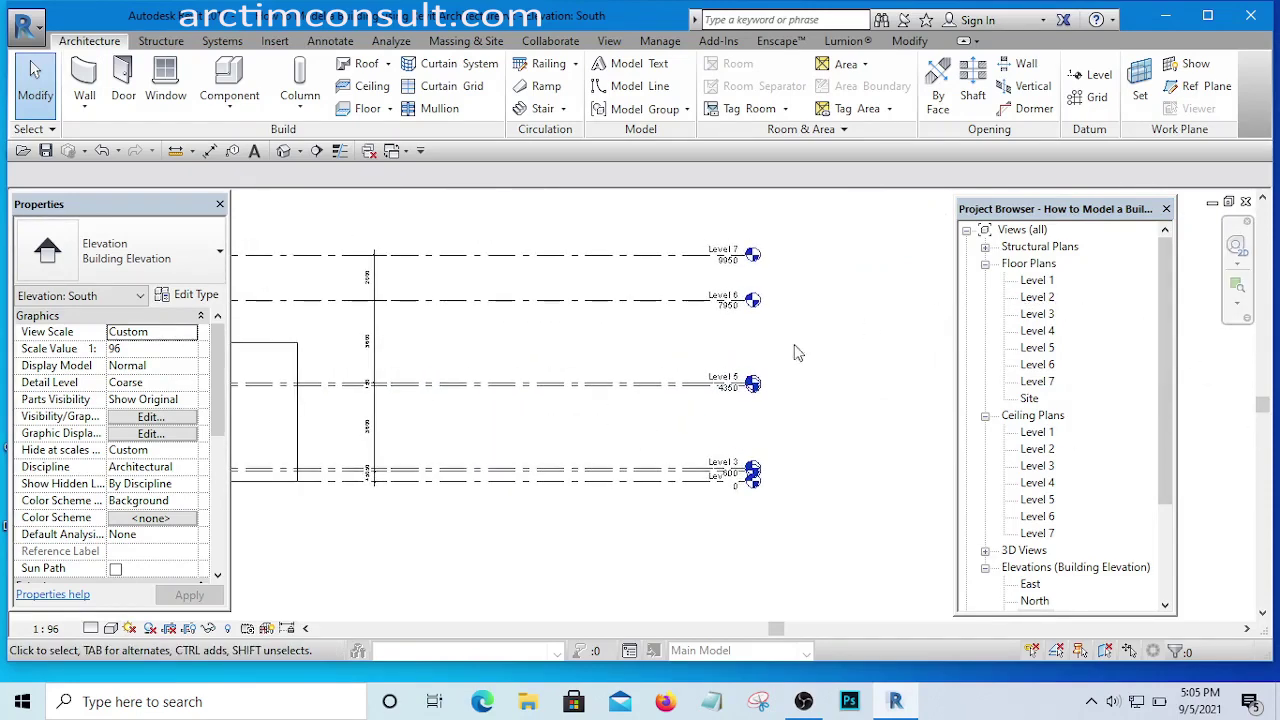
pyautogui.scroll(6, 763, 450)
pyautogui.moveTo(763, 449); pyautogui.dragTo(612, 474, button='middle')
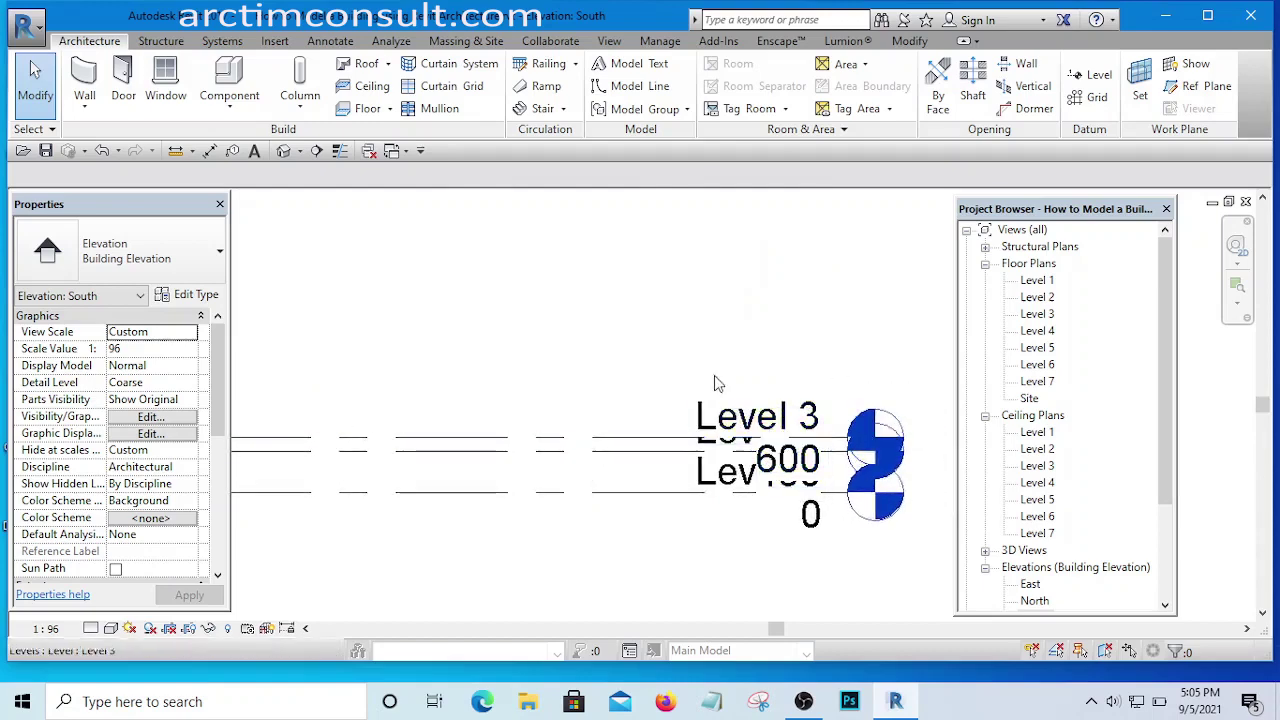
pyautogui.scroll(-3, 738, 405)
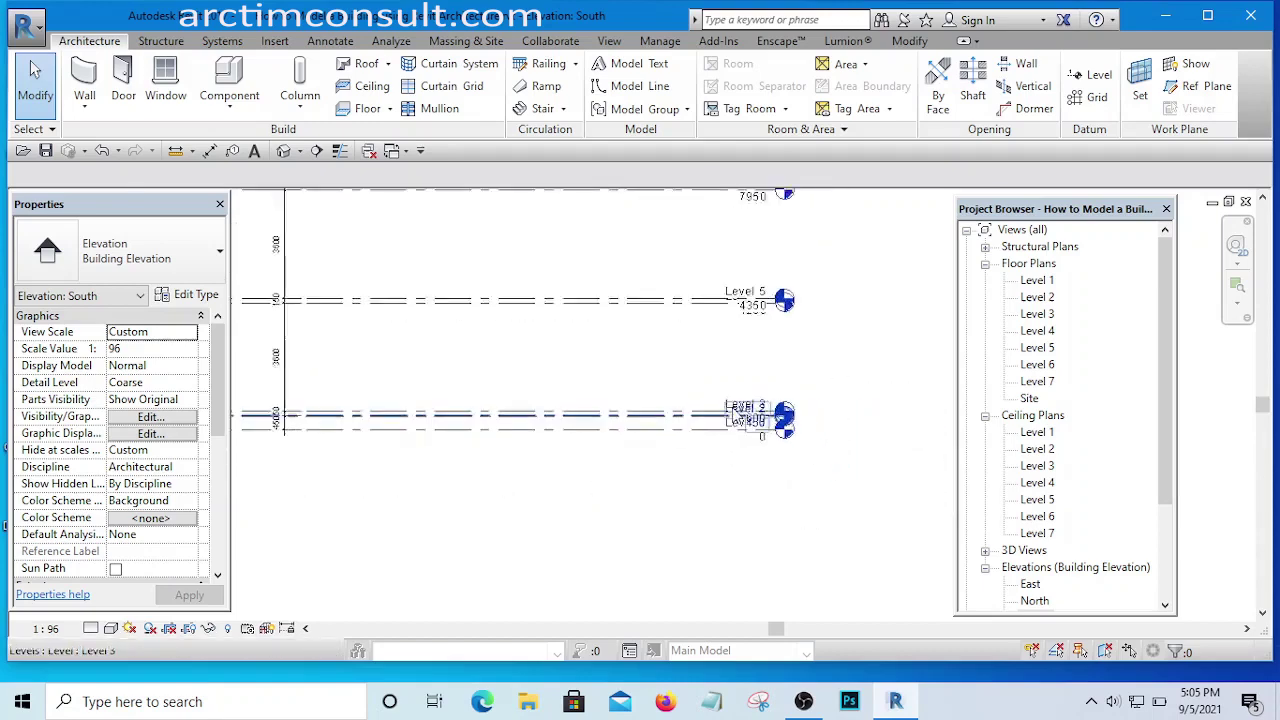
pyautogui.scroll(4, 608, 389)
pyautogui.scroll(-4, 608, 389)
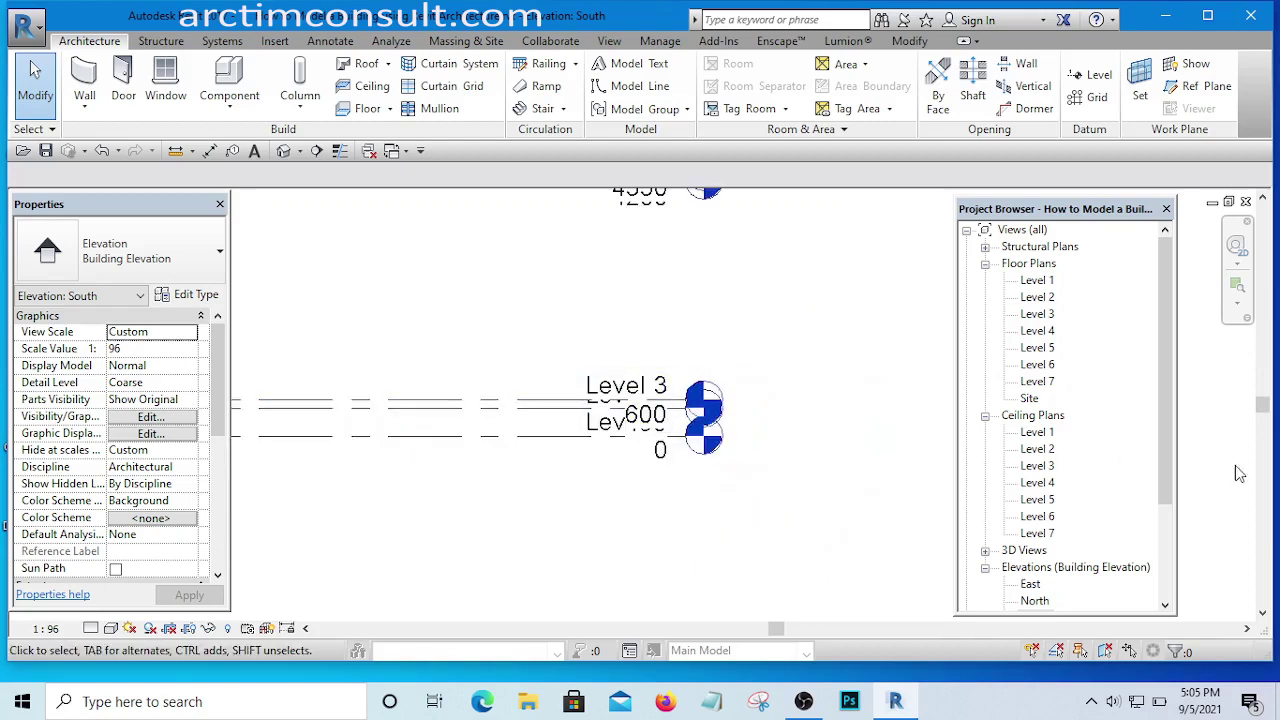
# - Rename the Level 3 floor plan to "Ground Floor Plan", applying the name to the corresponding level and views
pyautogui.click(1036, 316)
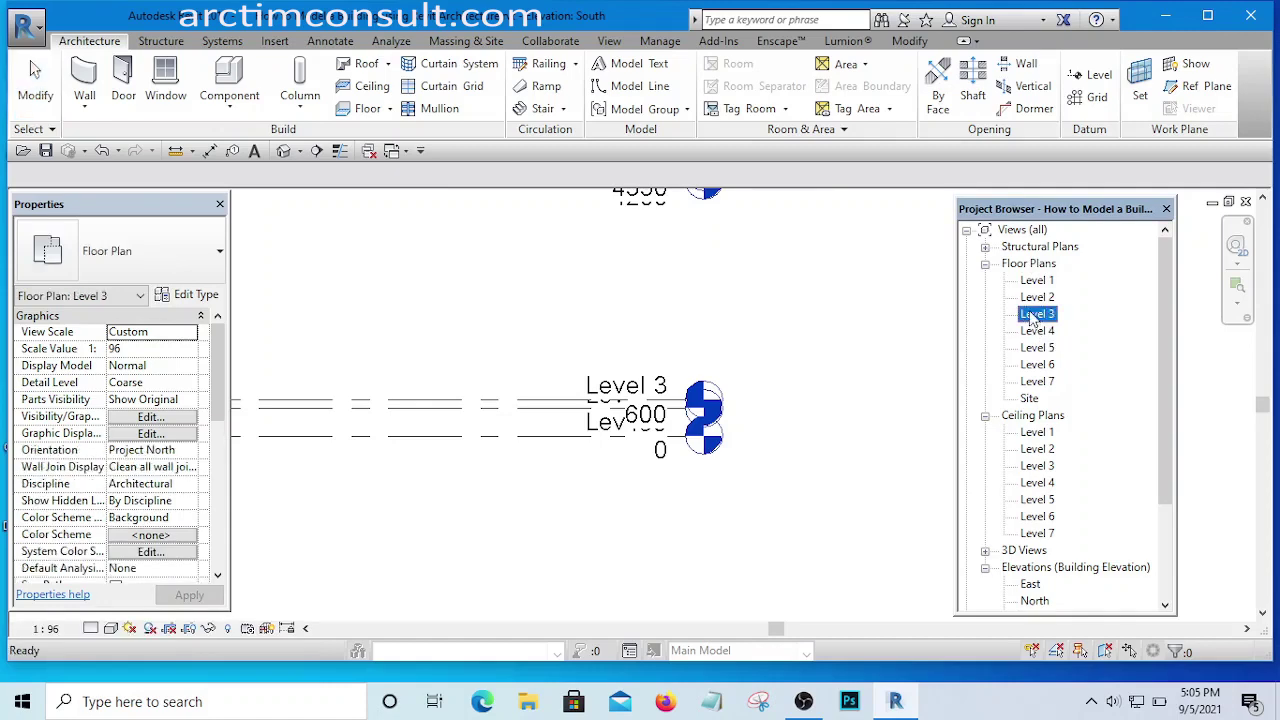
pyautogui.rightClick(1032, 318)
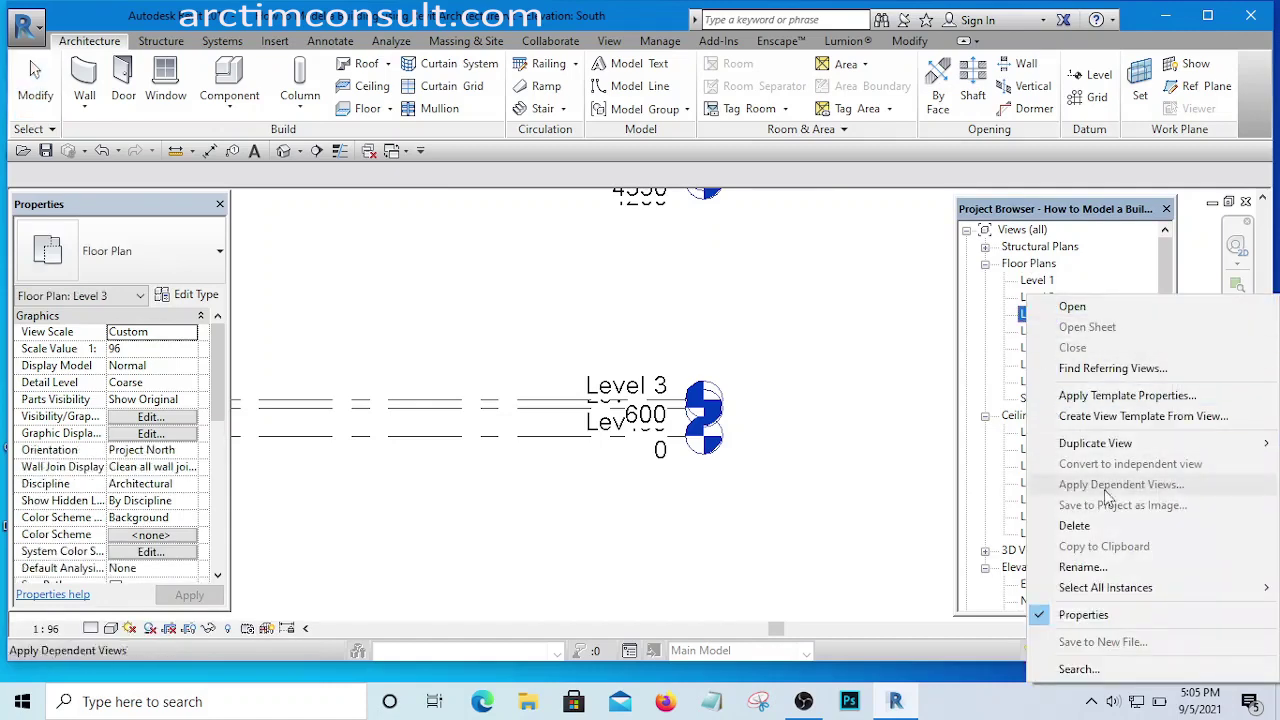
pyautogui.click(1106, 568)
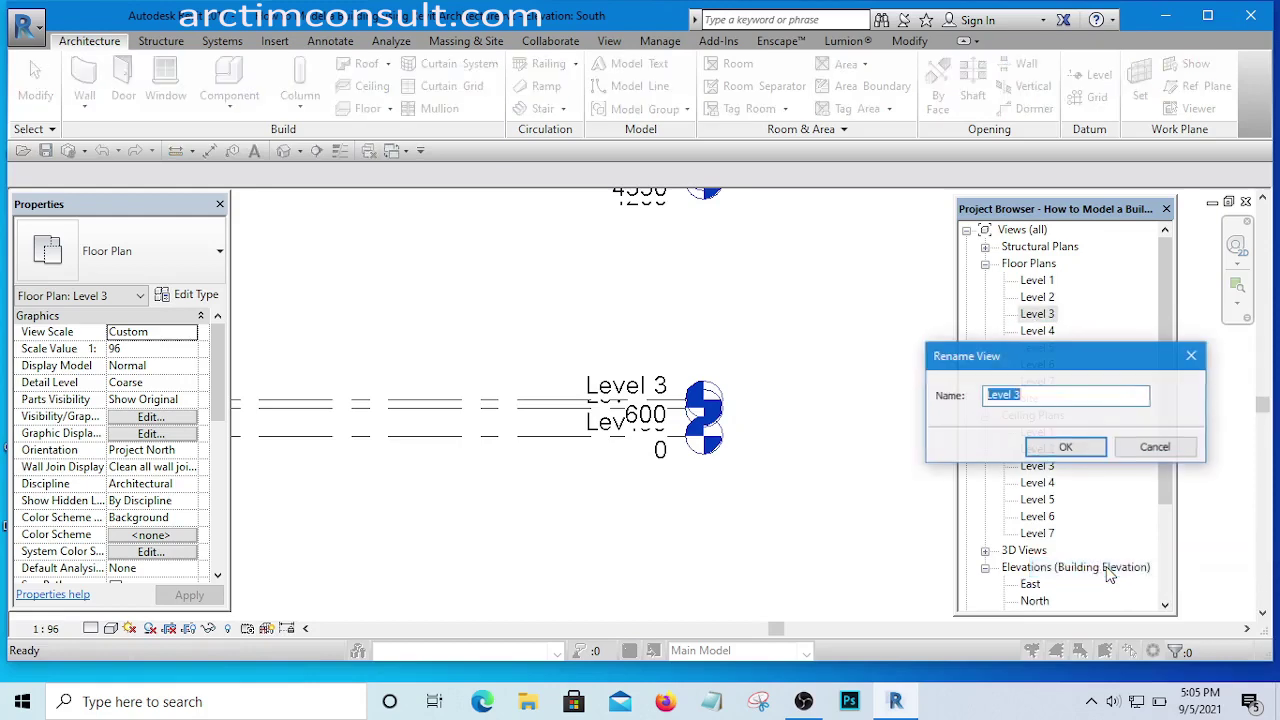
pyautogui.click(1028, 395)
pyautogui.moveTo(1028, 395); pyautogui.dragTo(924, 397)
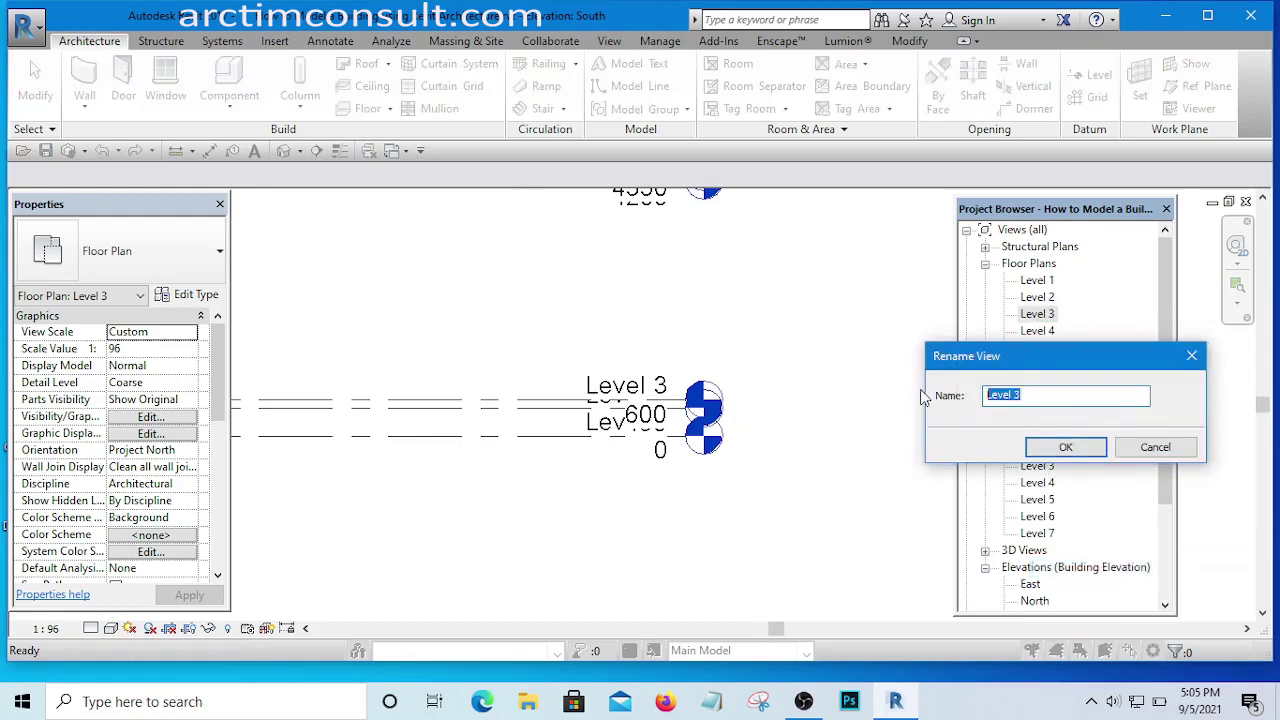
pyautogui.write('Ground Floor Plan')
pyautogui.click(1066, 447)
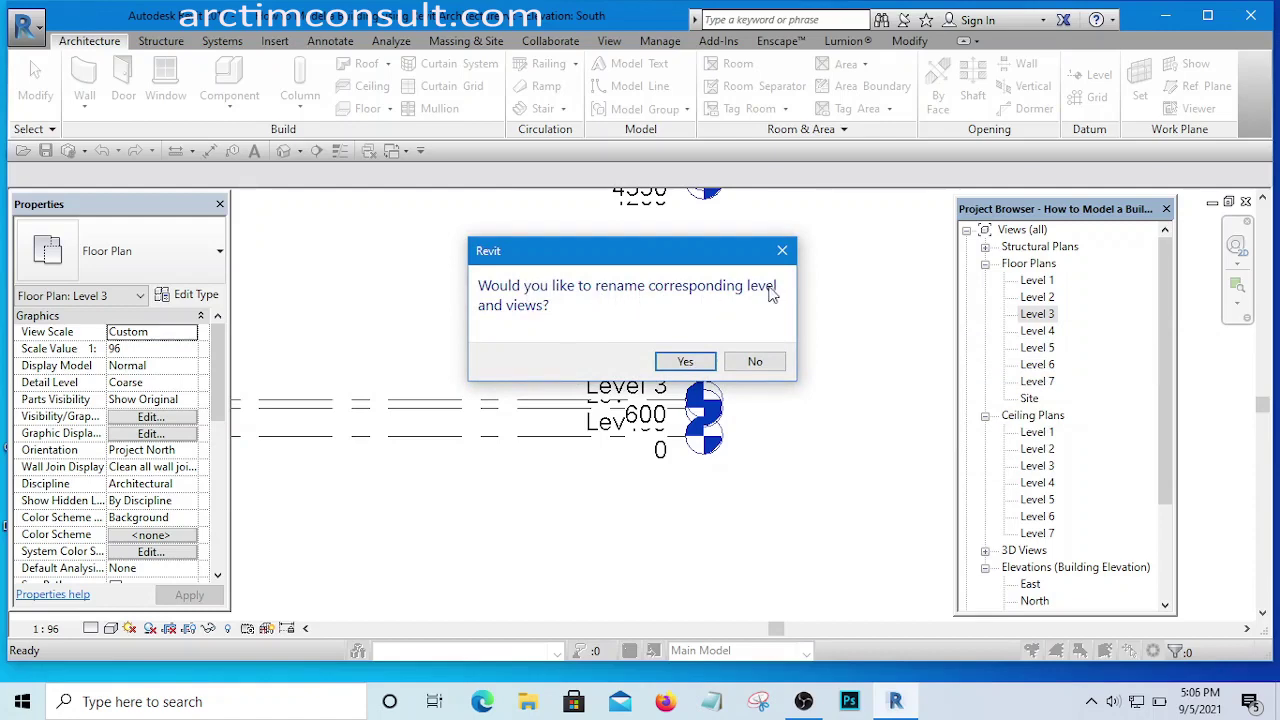
pyautogui.click(686, 362)
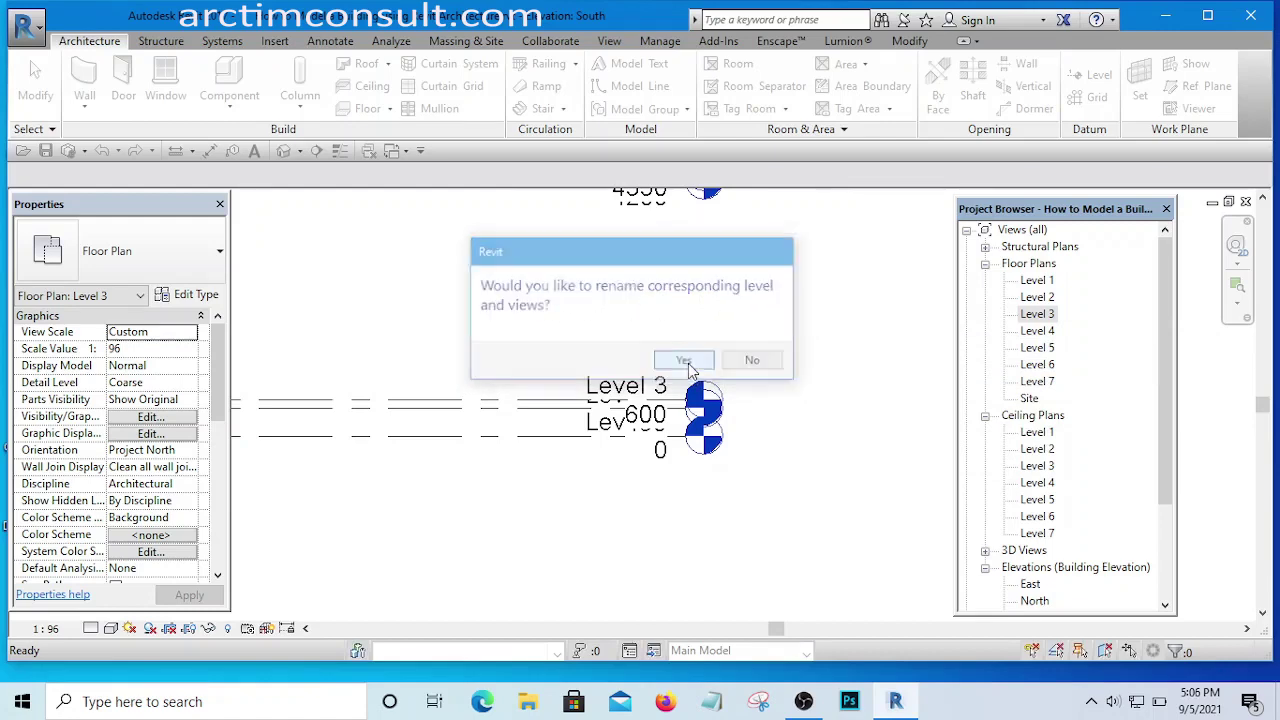
# - Inspect the ground floor level head and the closely spaced Level 4 and Level 5 lines with their dimensions
pyautogui.scroll(5, 500, 410)
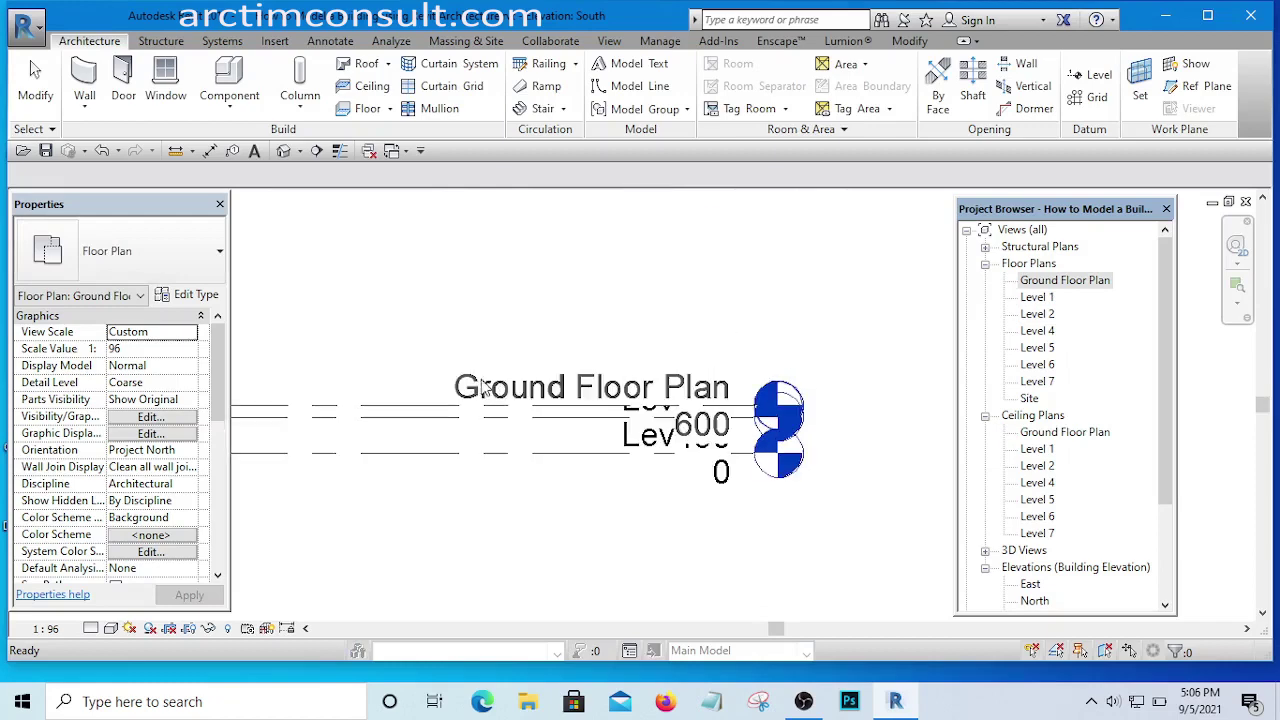
pyautogui.scroll(-4, 598, 416)
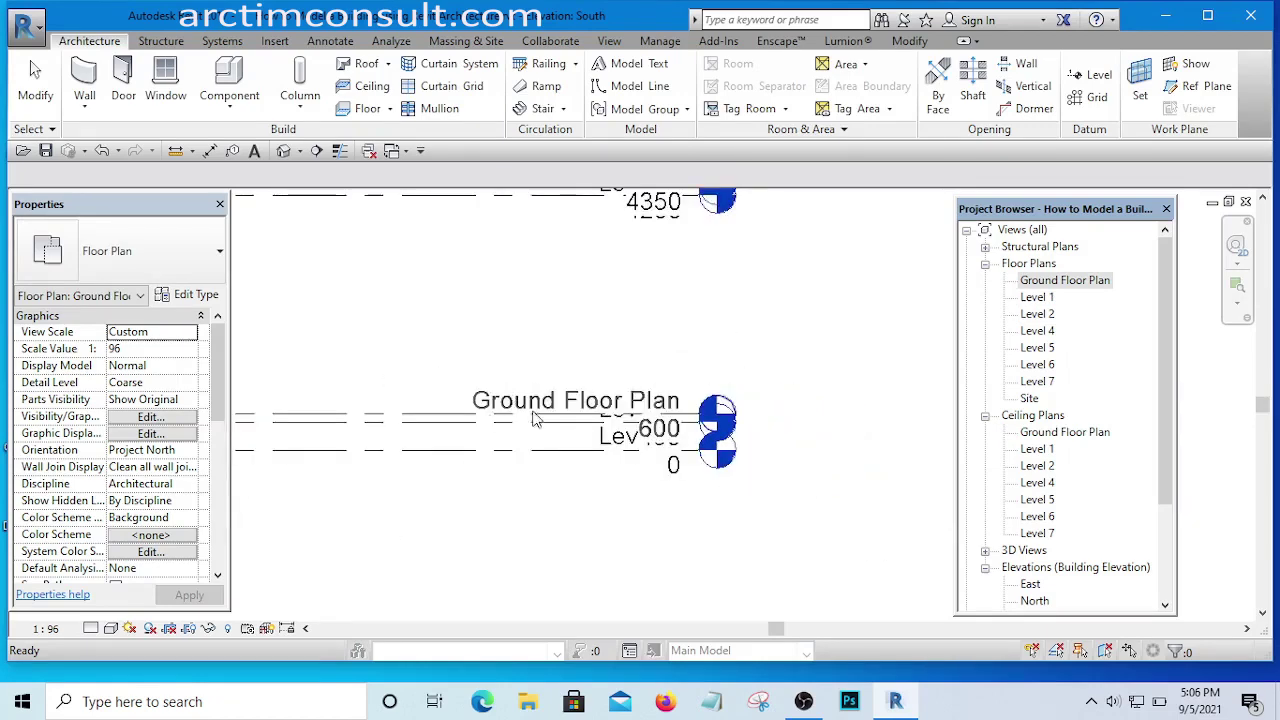
pyautogui.scroll(-5, 550, 427)
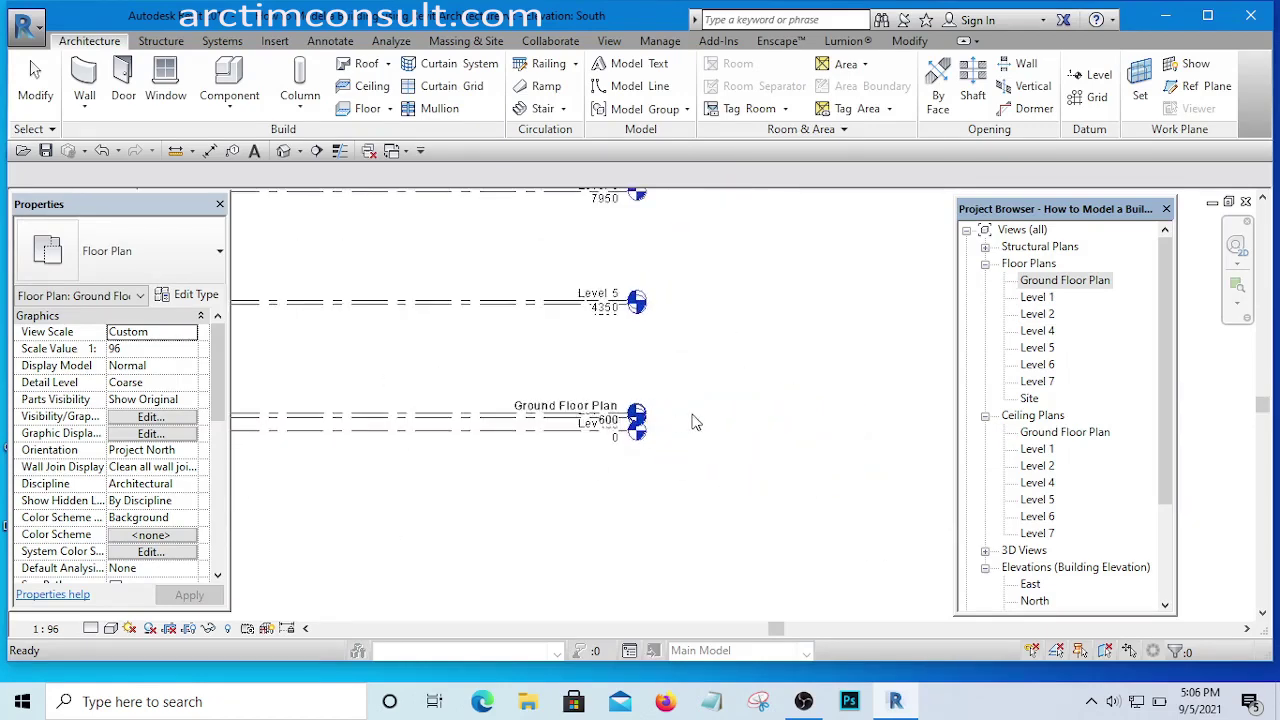
pyautogui.scroll(5, 560, 362)
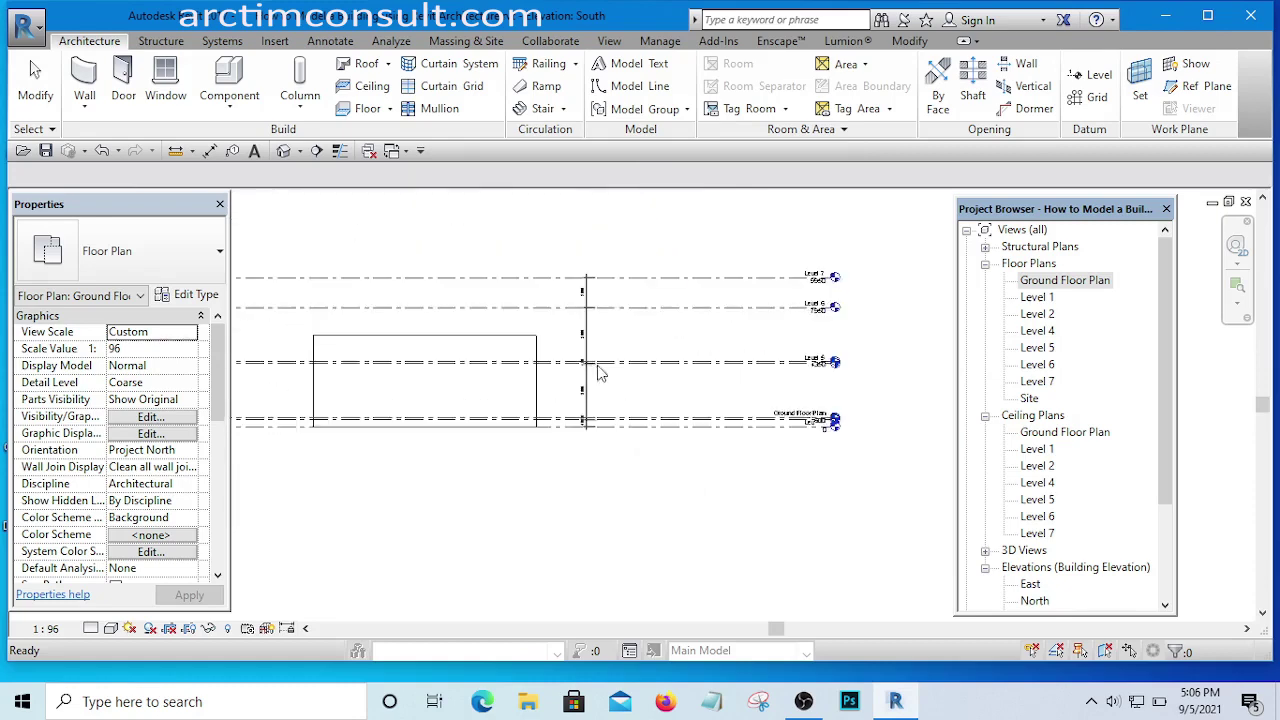
pyautogui.scroll(6, 476, 352)
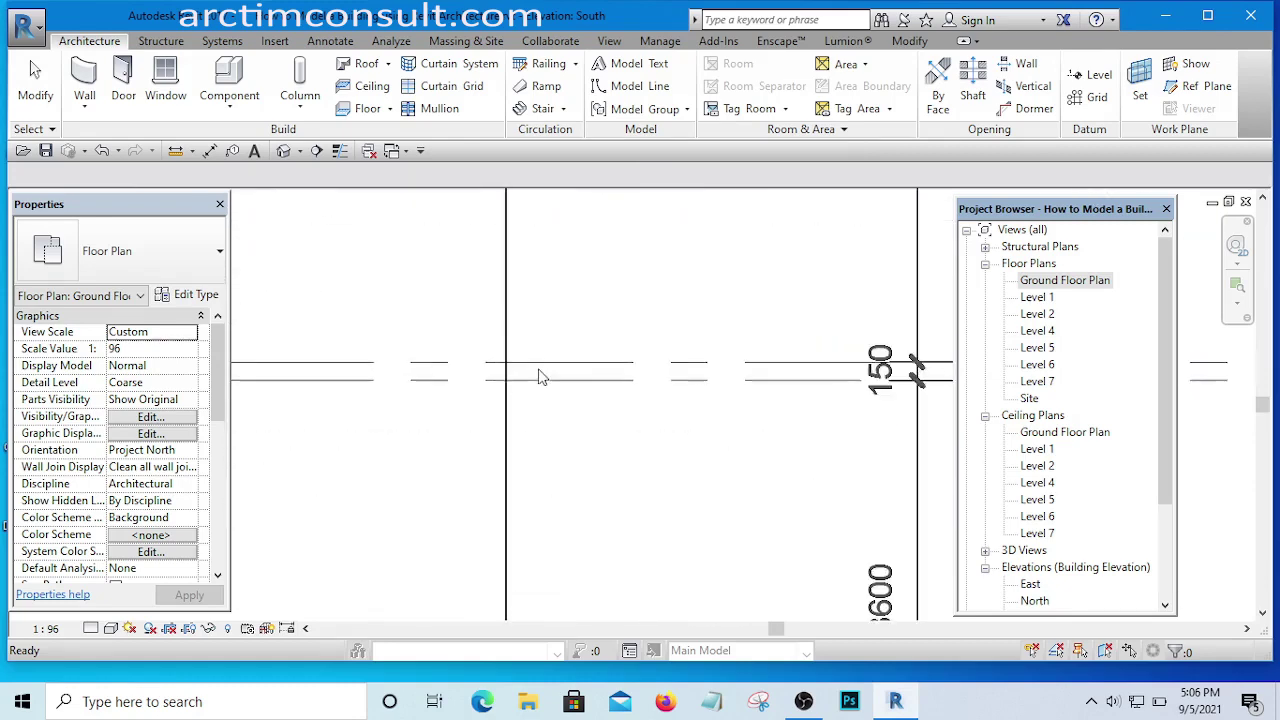
pyautogui.scroll(-4, 540, 365)
pyautogui.scroll(5, 694, 369)
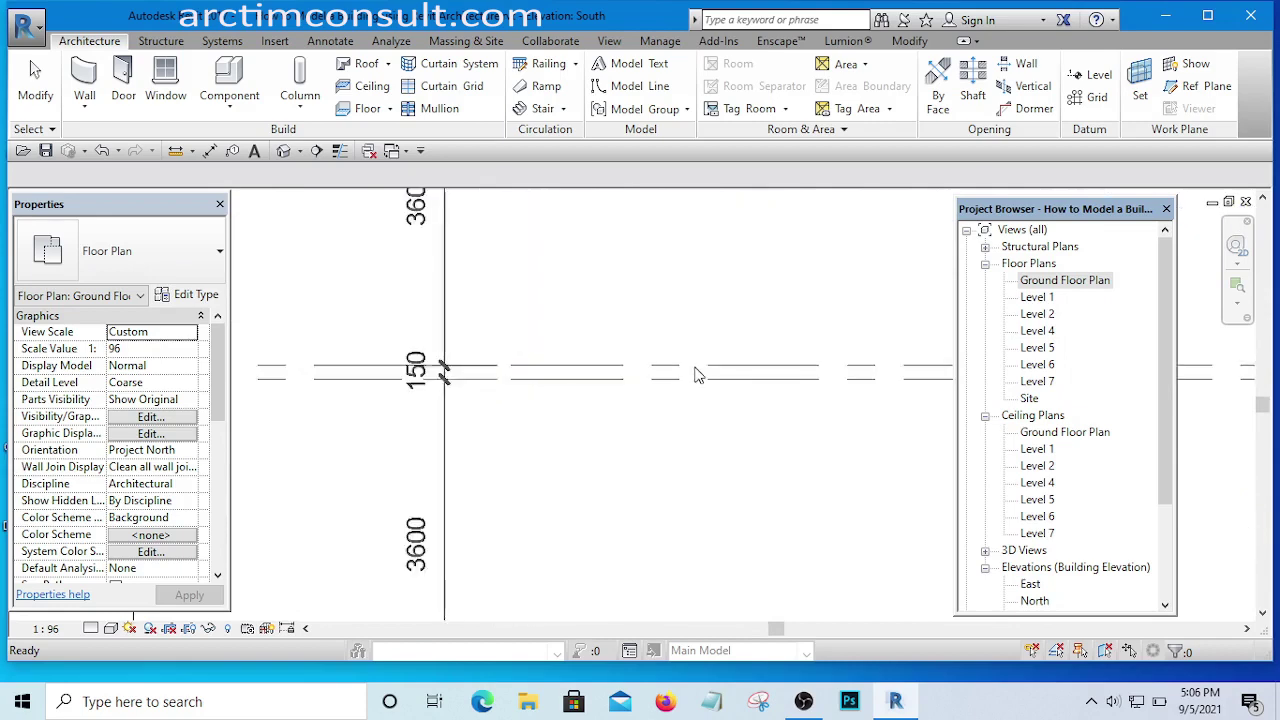
pyautogui.scroll(-6, 645, 352)
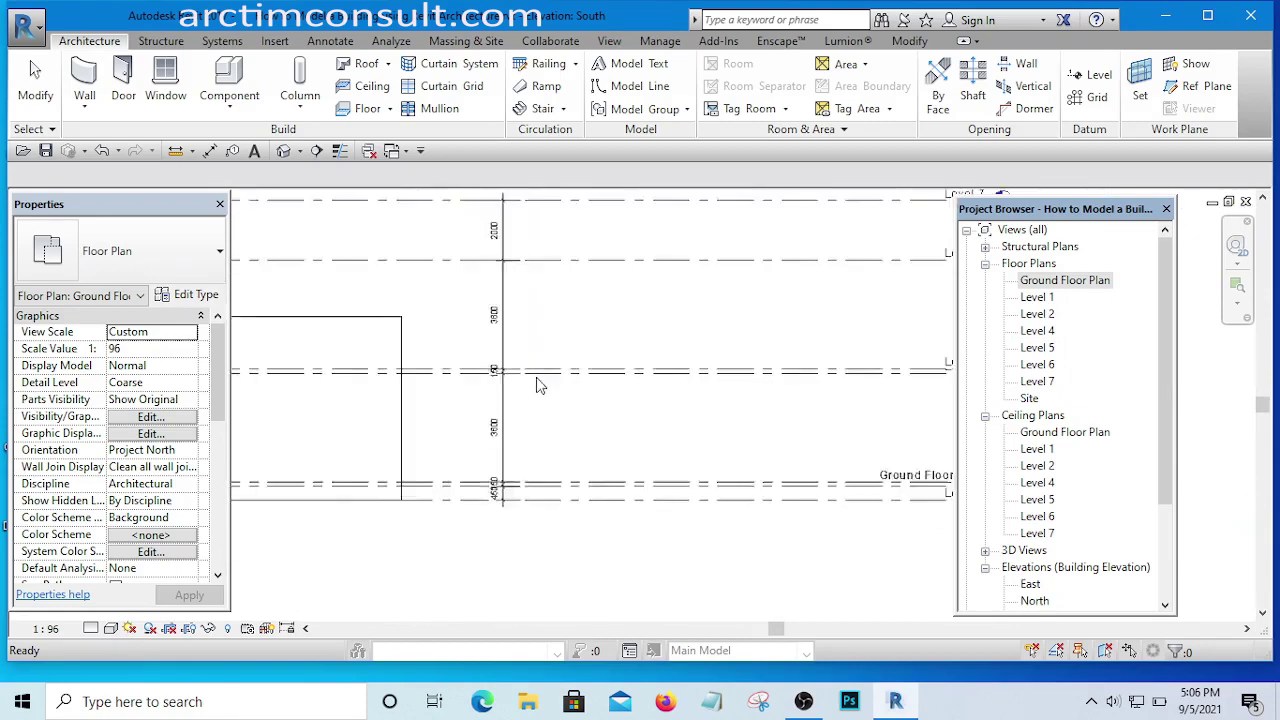
pyautogui.scroll(5, 640, 434)
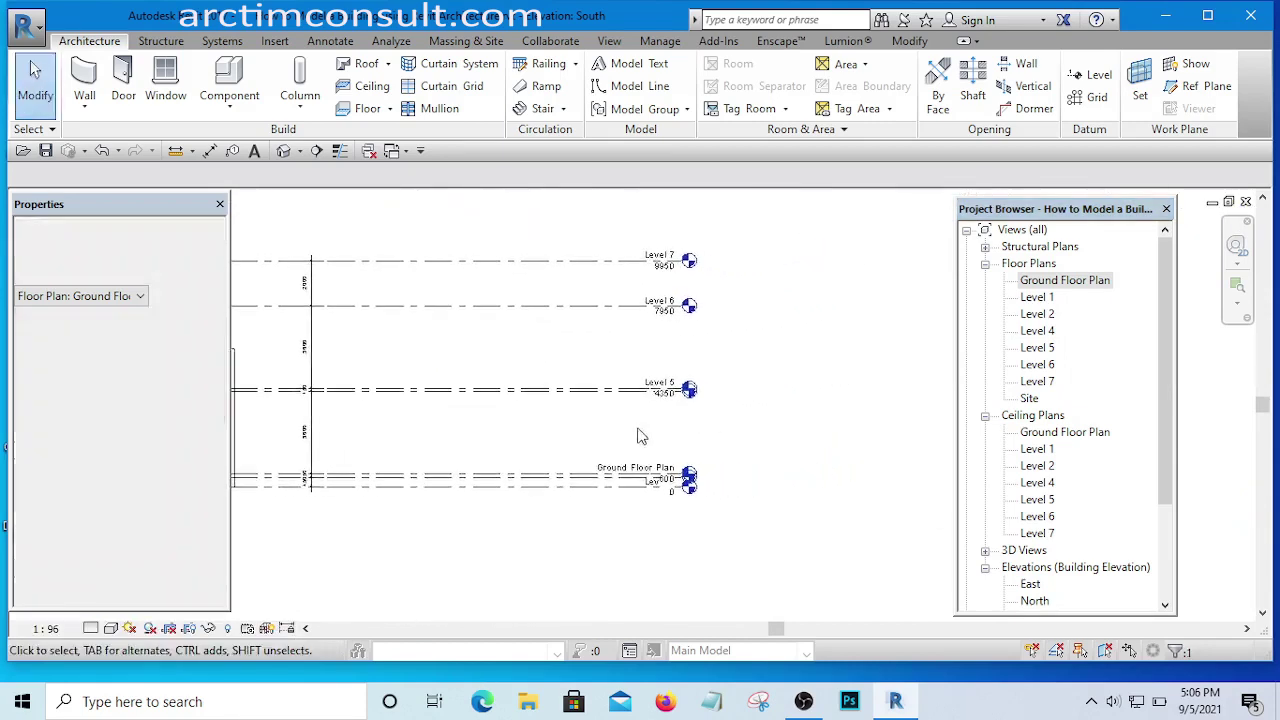
pyautogui.scroll(1, 593, 365)
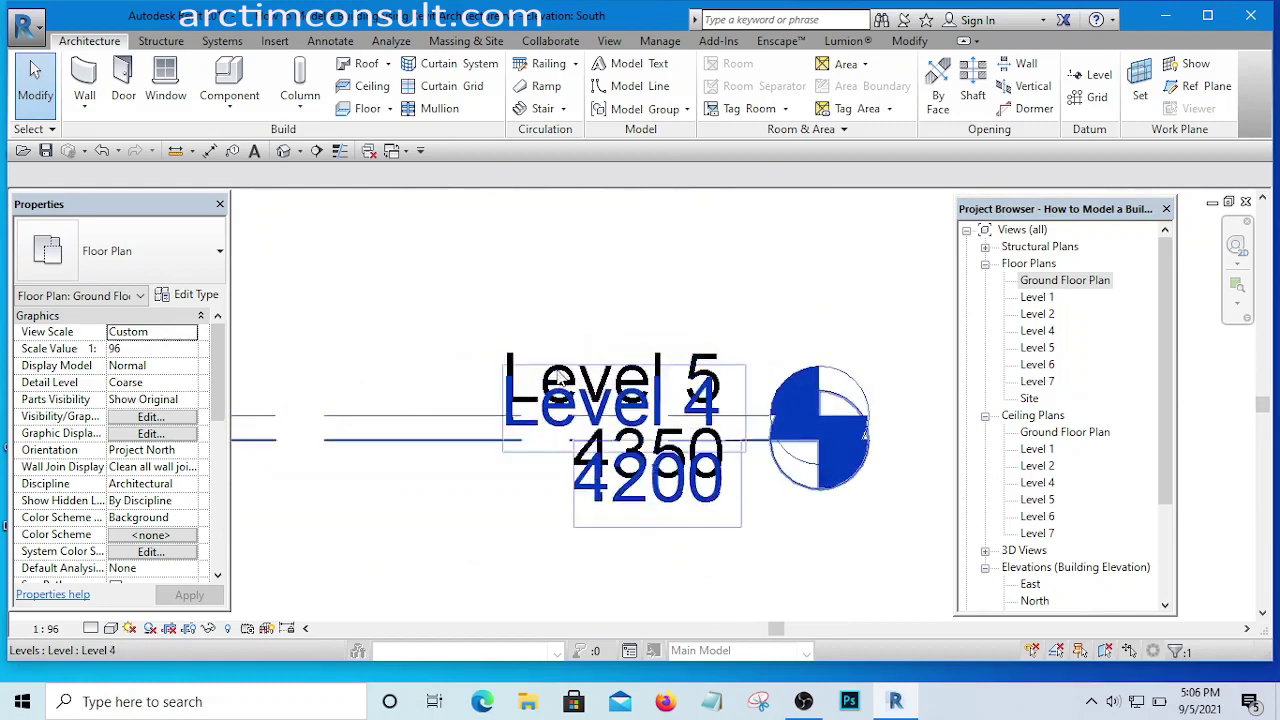
pyautogui.scroll(-2, 560, 377)
# - Rename the Level 5 floor plan to "First Floor Plan", applying the name to the corresponding level and views
pyautogui.click(1037, 348)
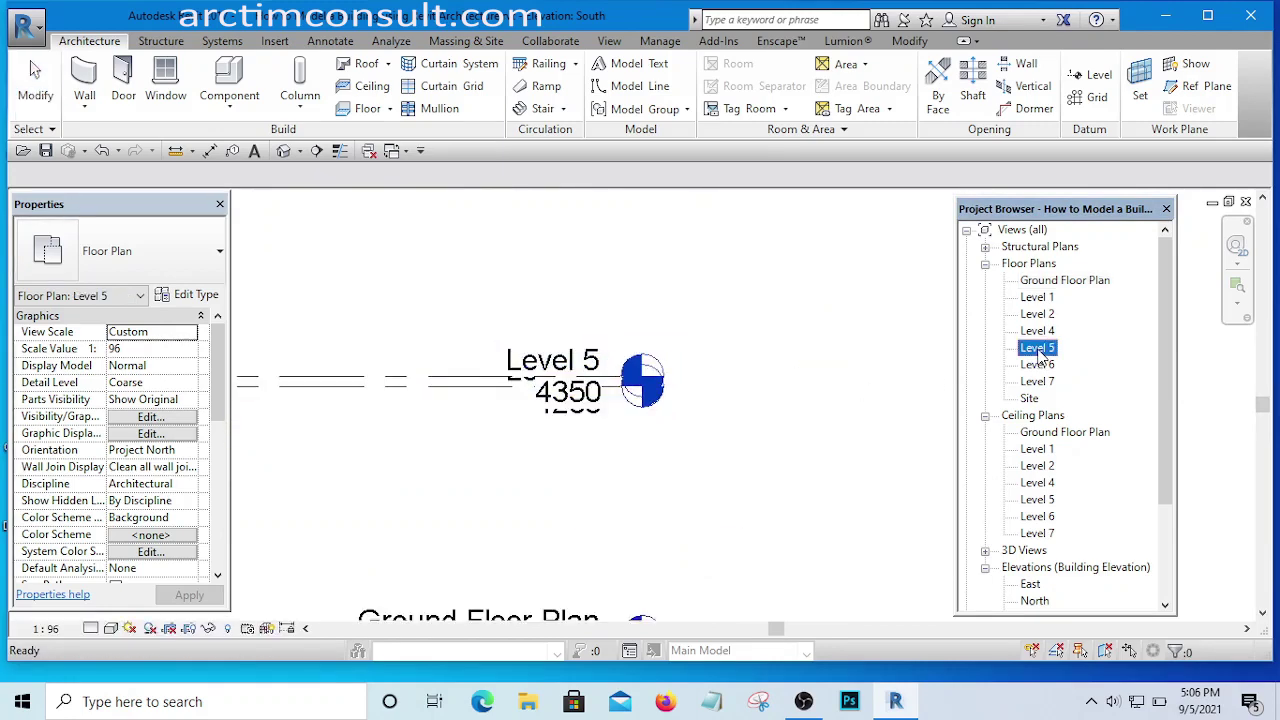
pyautogui.rightClick(1037, 352)
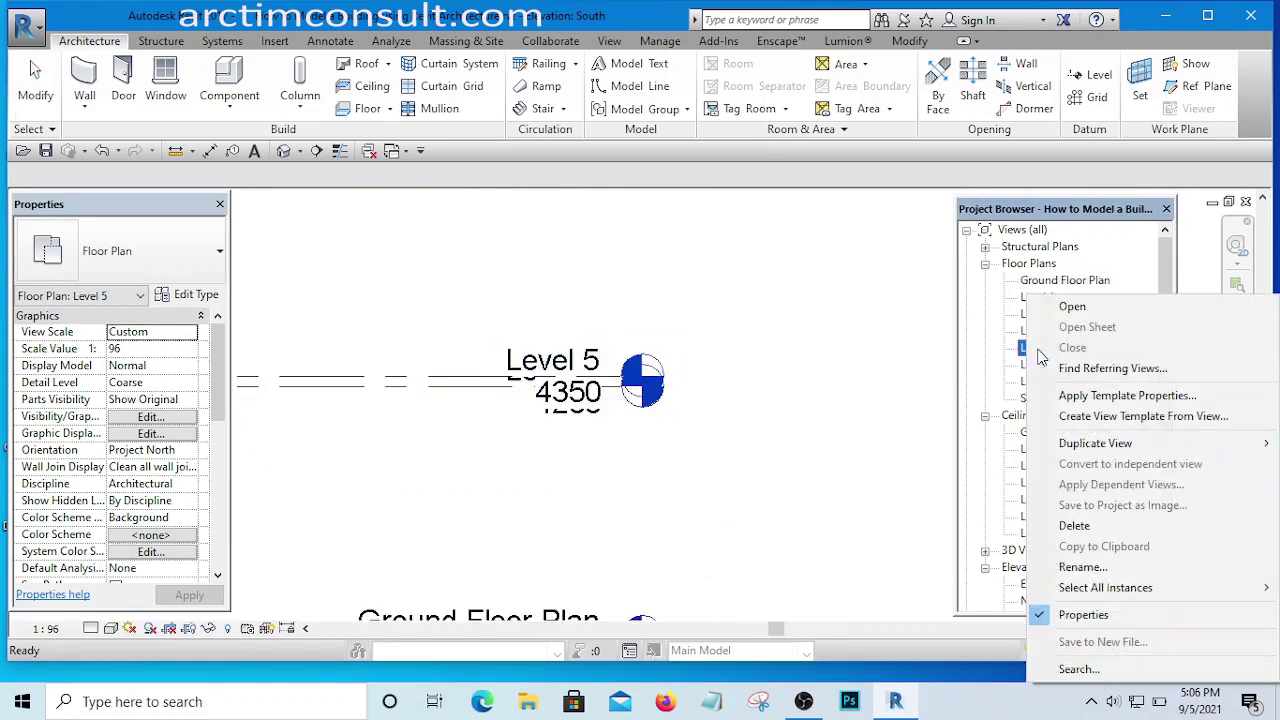
pyautogui.click(1088, 568)
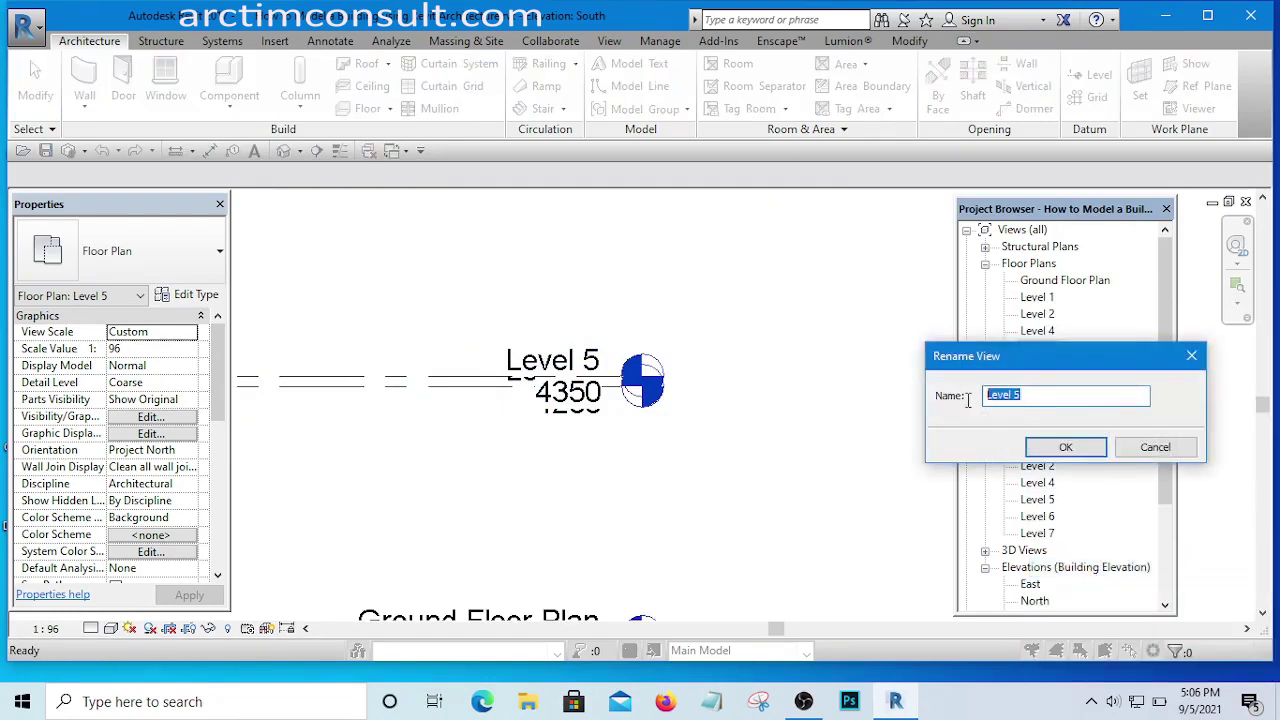
pyautogui.write('First Floor Plan')
pyautogui.click(1058, 448)
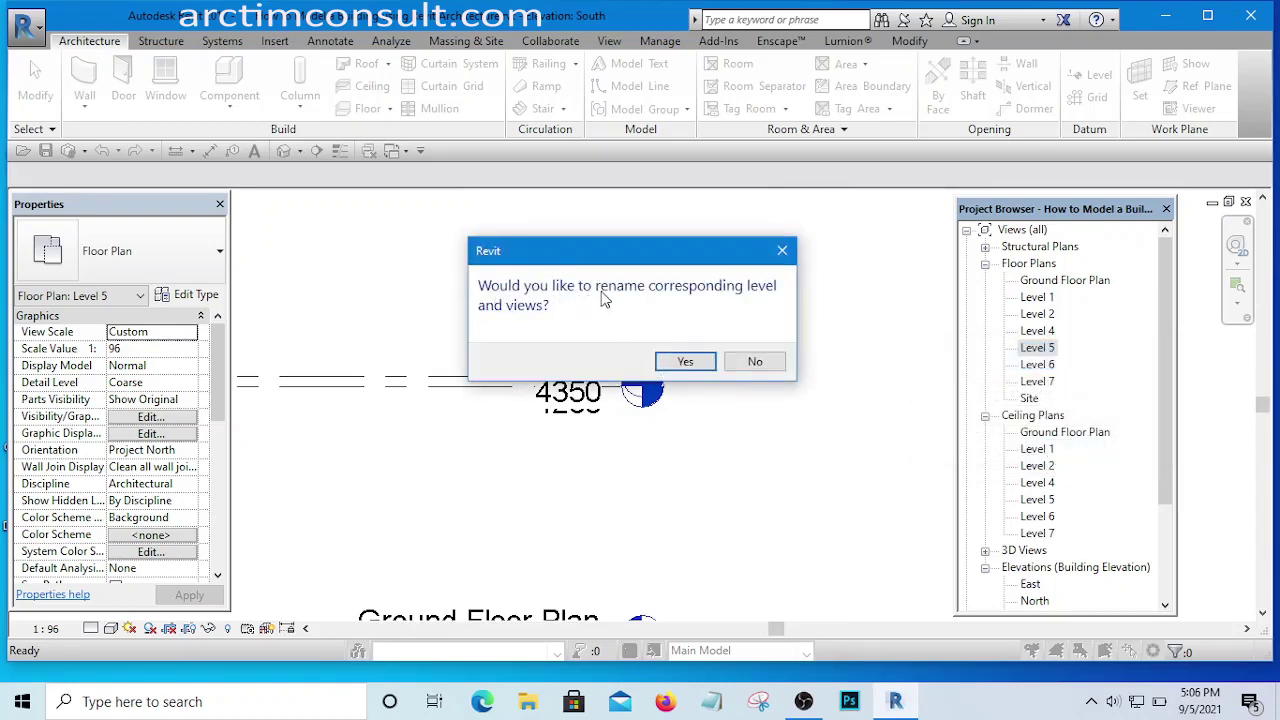
pyautogui.click(688, 362)
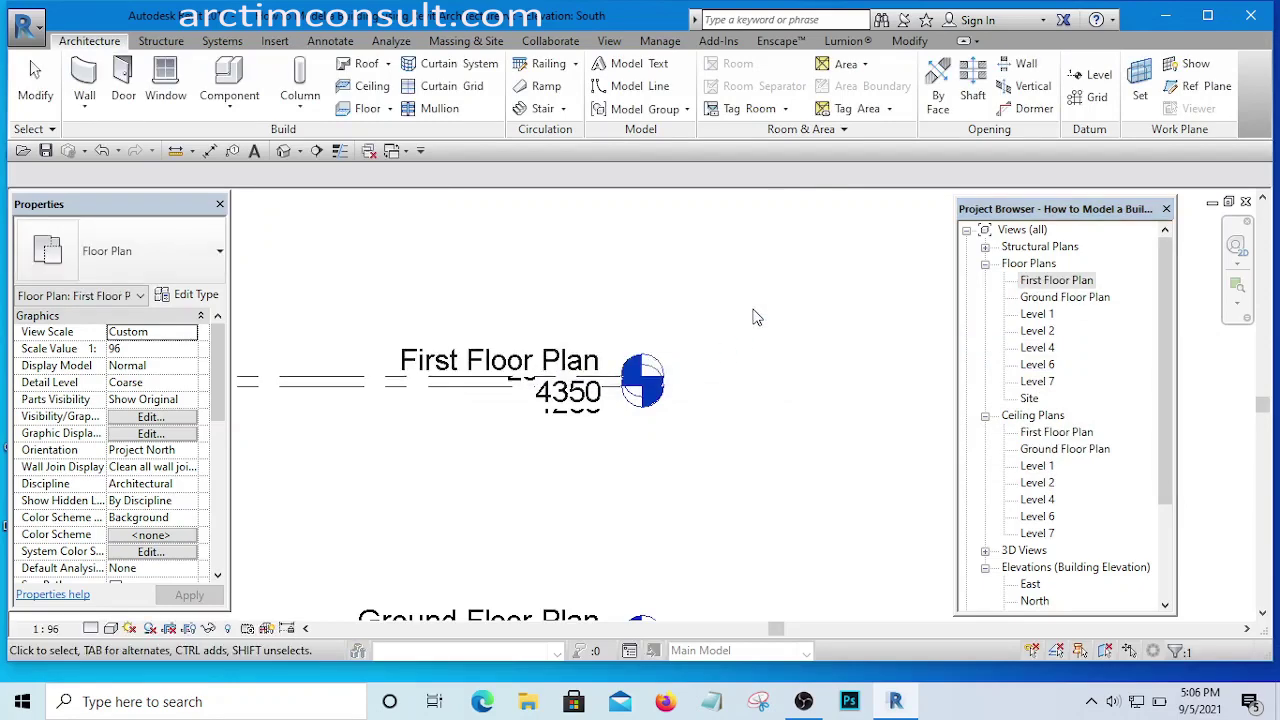
pyautogui.scroll(-4, 806, 357)
pyautogui.scroll(1, 650, 316)
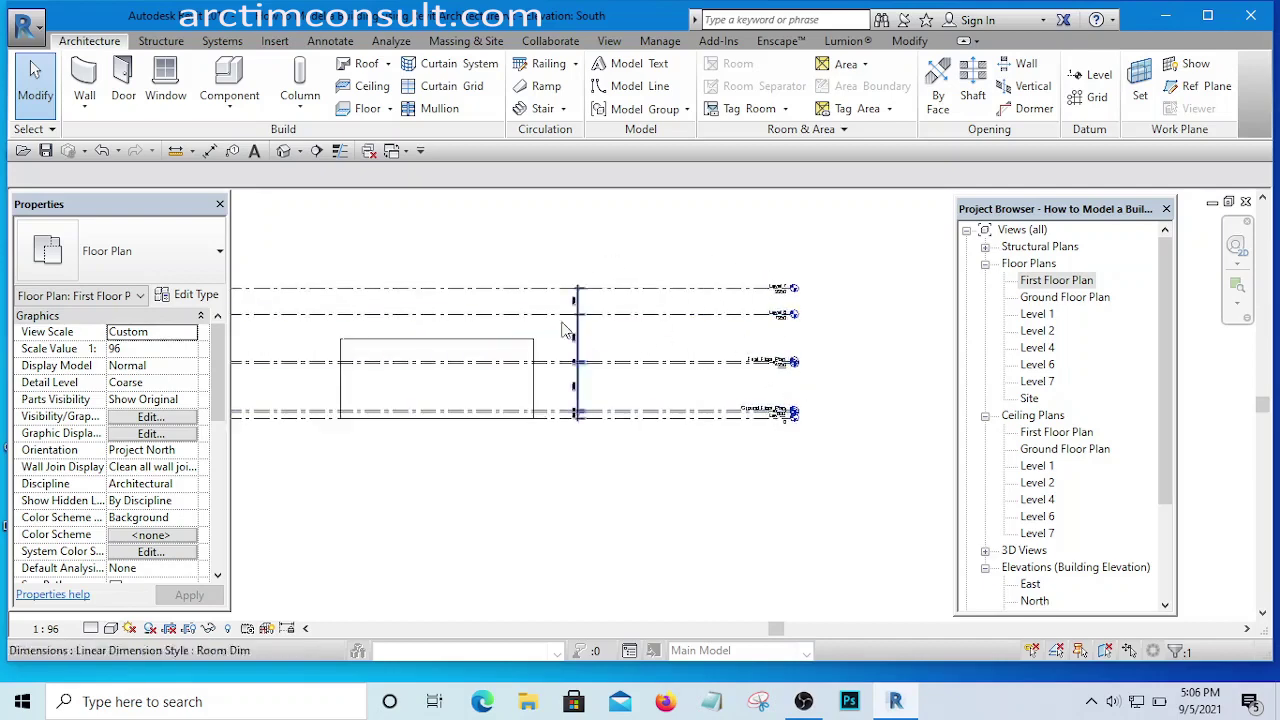
# - Rename Level 6 to "Ceiling Level" on its level head, applying the new name to the corresponding views
pyautogui.scroll(4, 790, 330)
pyautogui.scroll(-2, 800, 334)
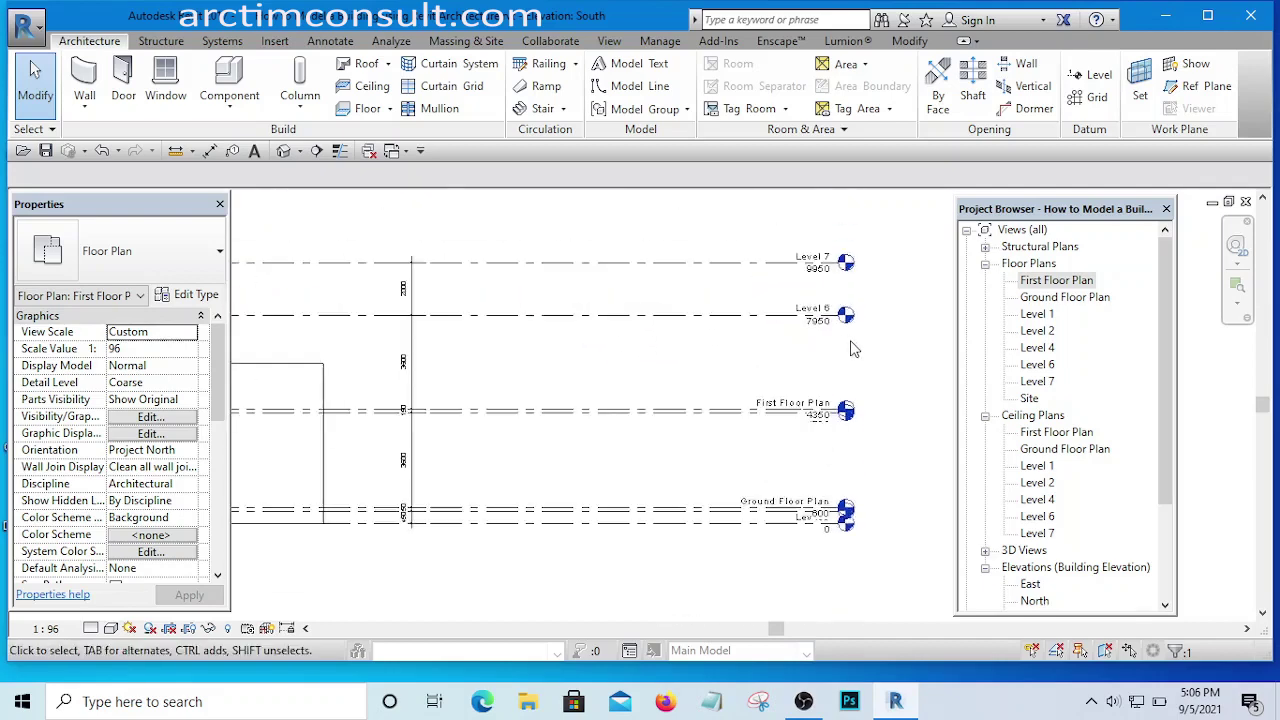
pyautogui.scroll(4, 830, 340)
pyautogui.scroll(-4, 740, 350)
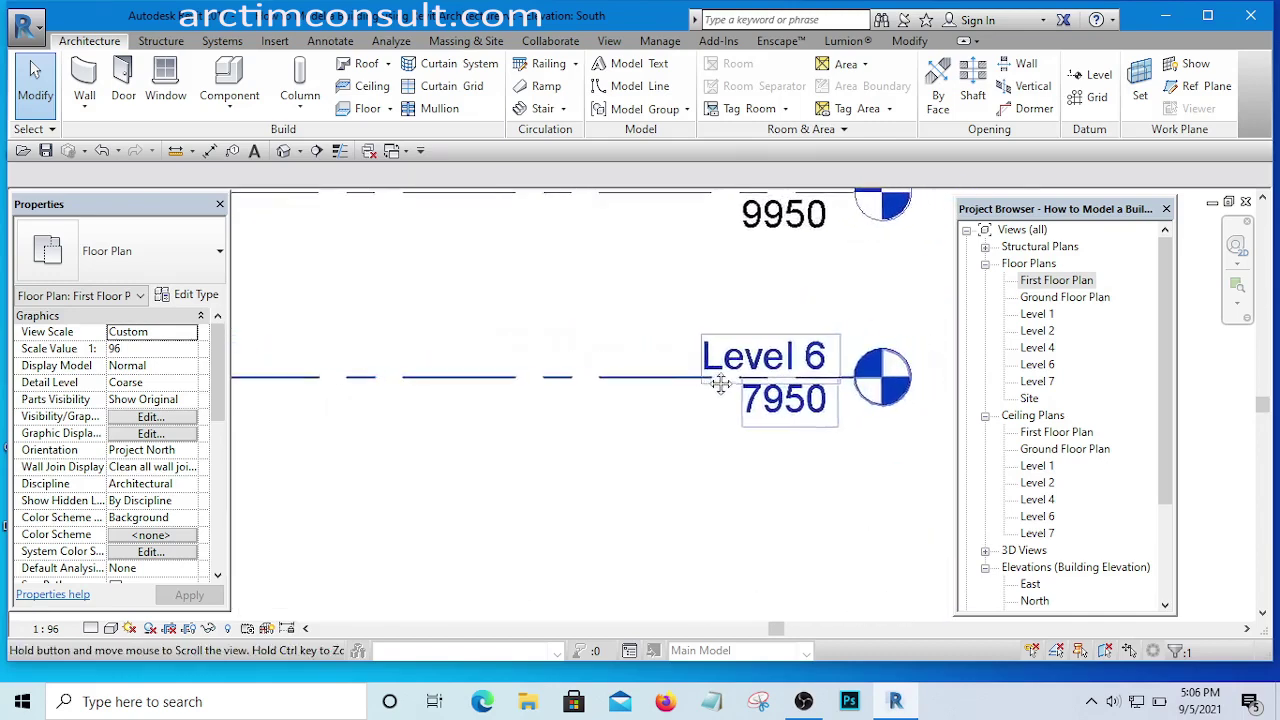
pyautogui.scroll(2, 738, 352)
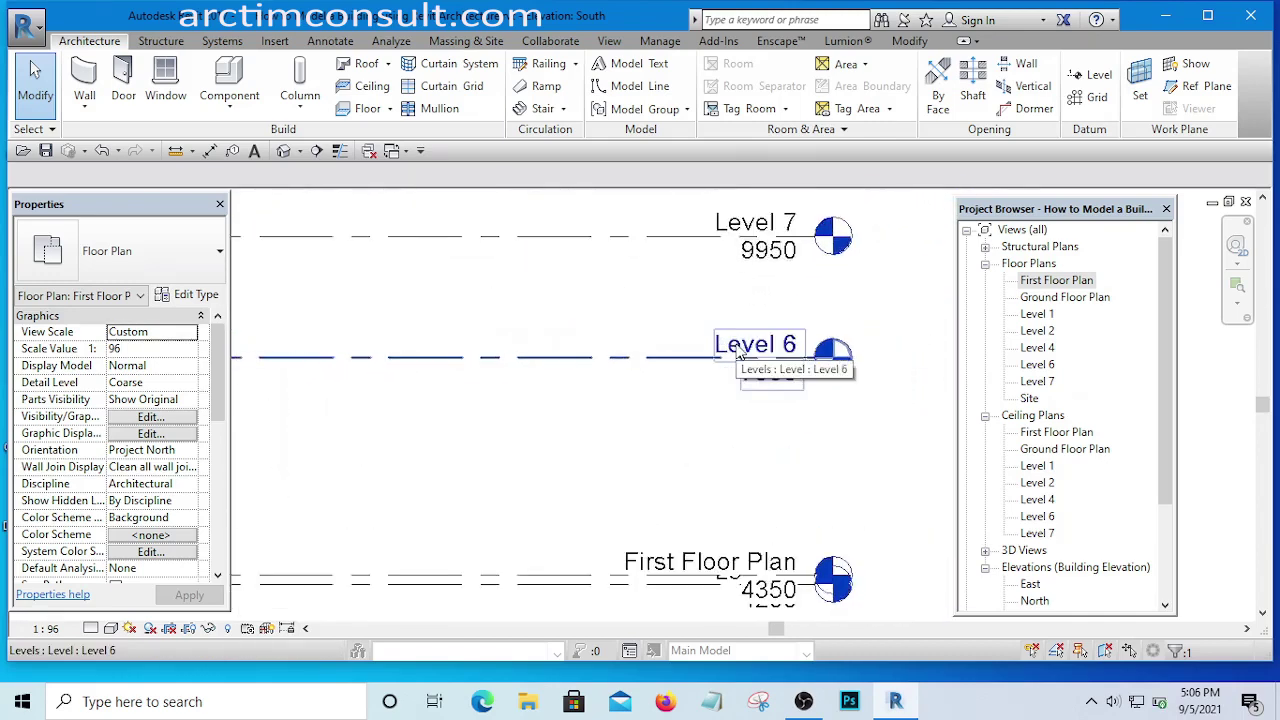
pyautogui.scroll(1, 655, 363)
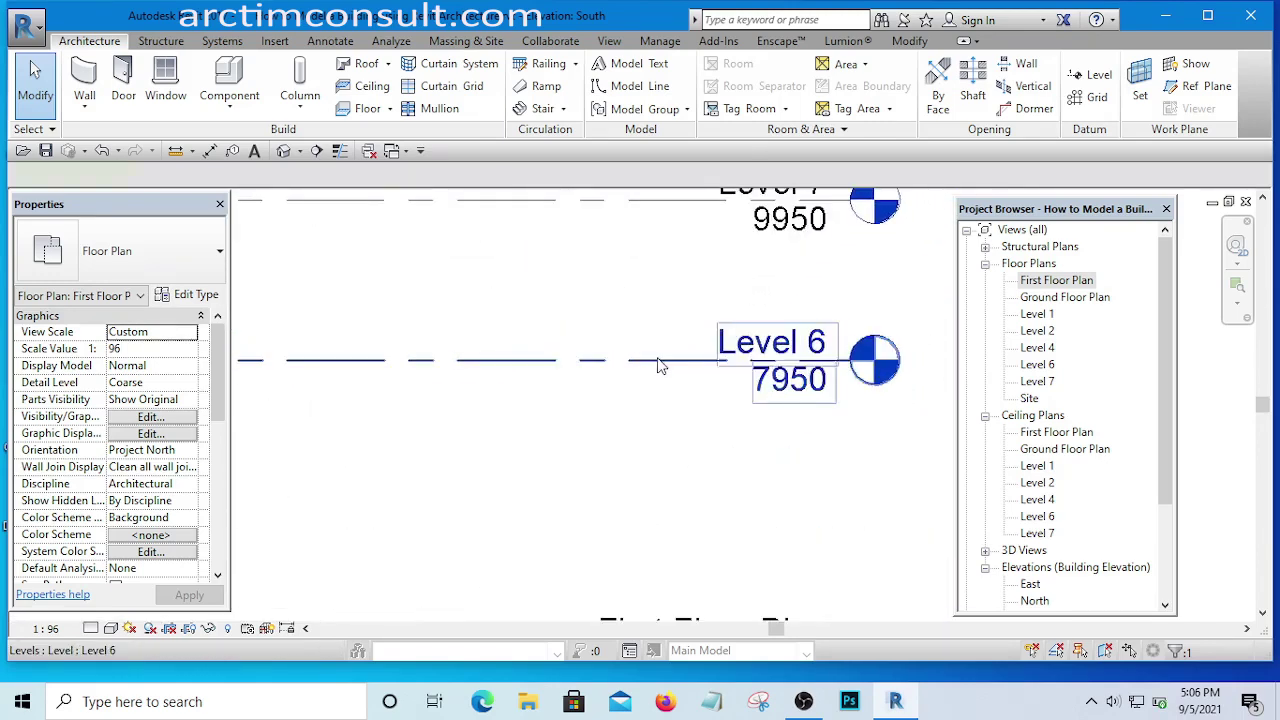
pyautogui.click(658, 366)
pyautogui.click(758, 424)
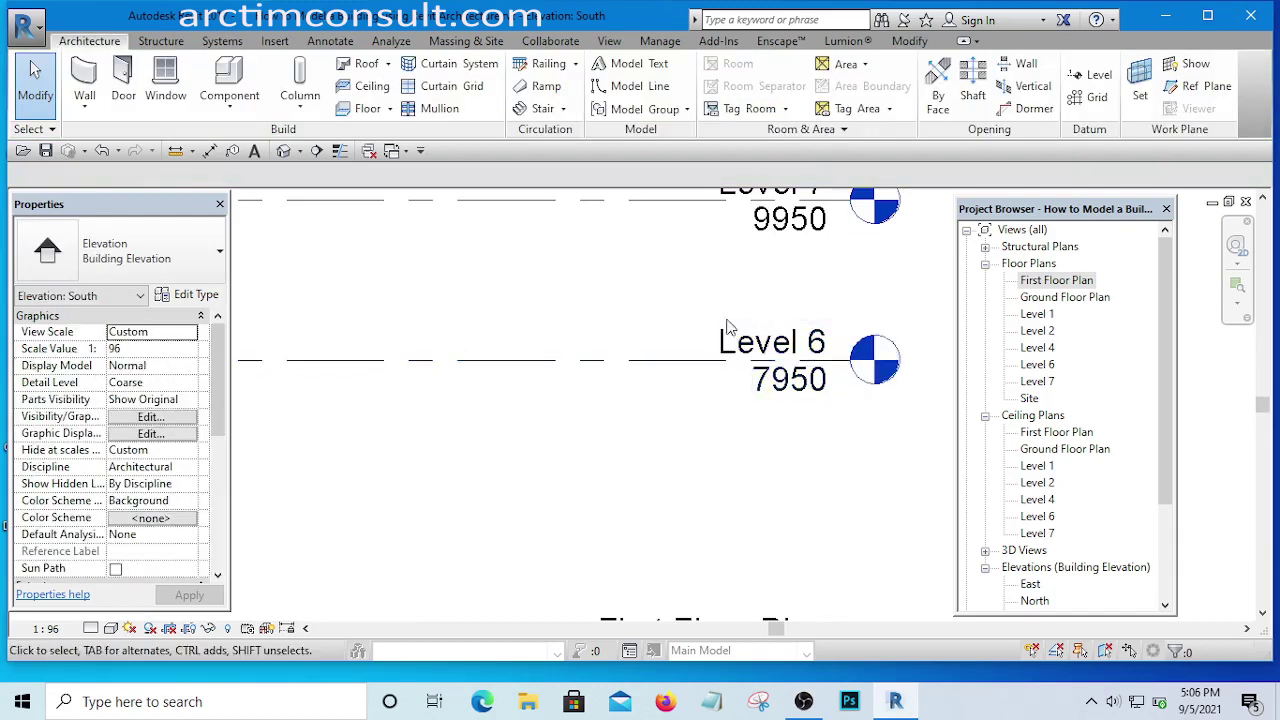
pyautogui.scroll(-3, 728, 327)
pyautogui.scroll(4, 705, 345)
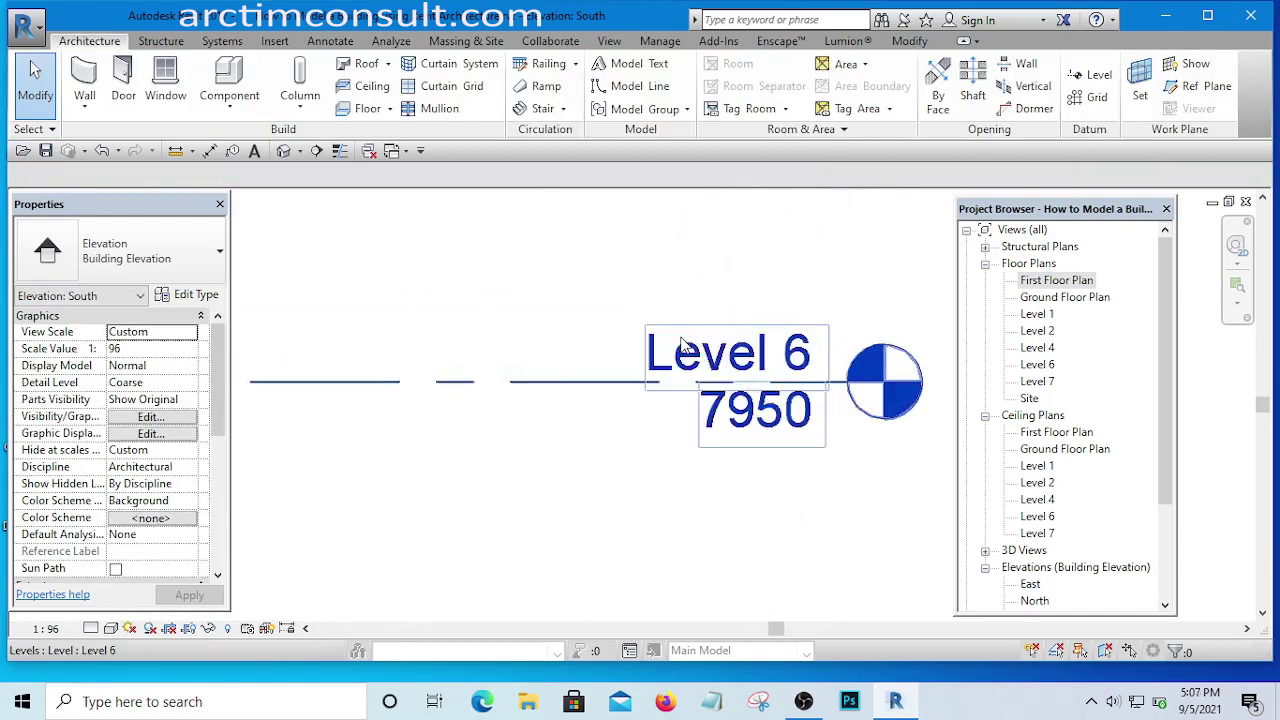
pyautogui.scroll(-3, 680, 385)
pyautogui.scroll(5, 660, 395)
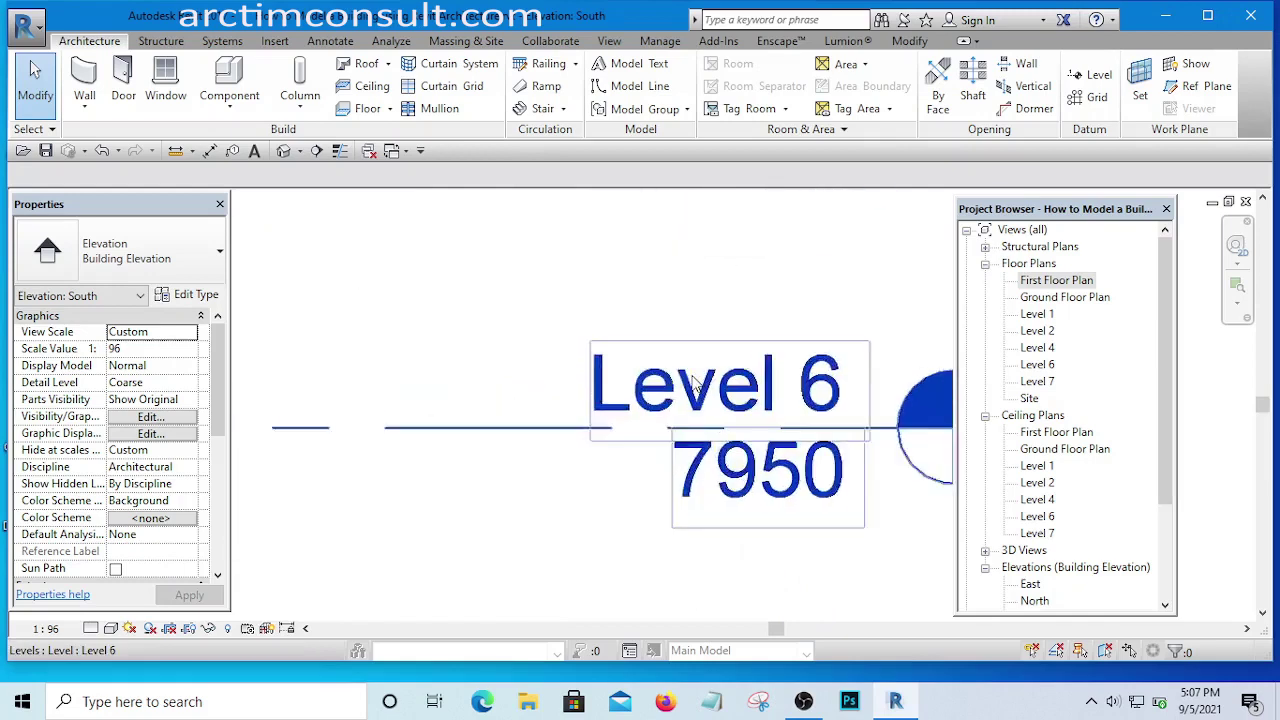
pyautogui.doubleClick(697, 383)
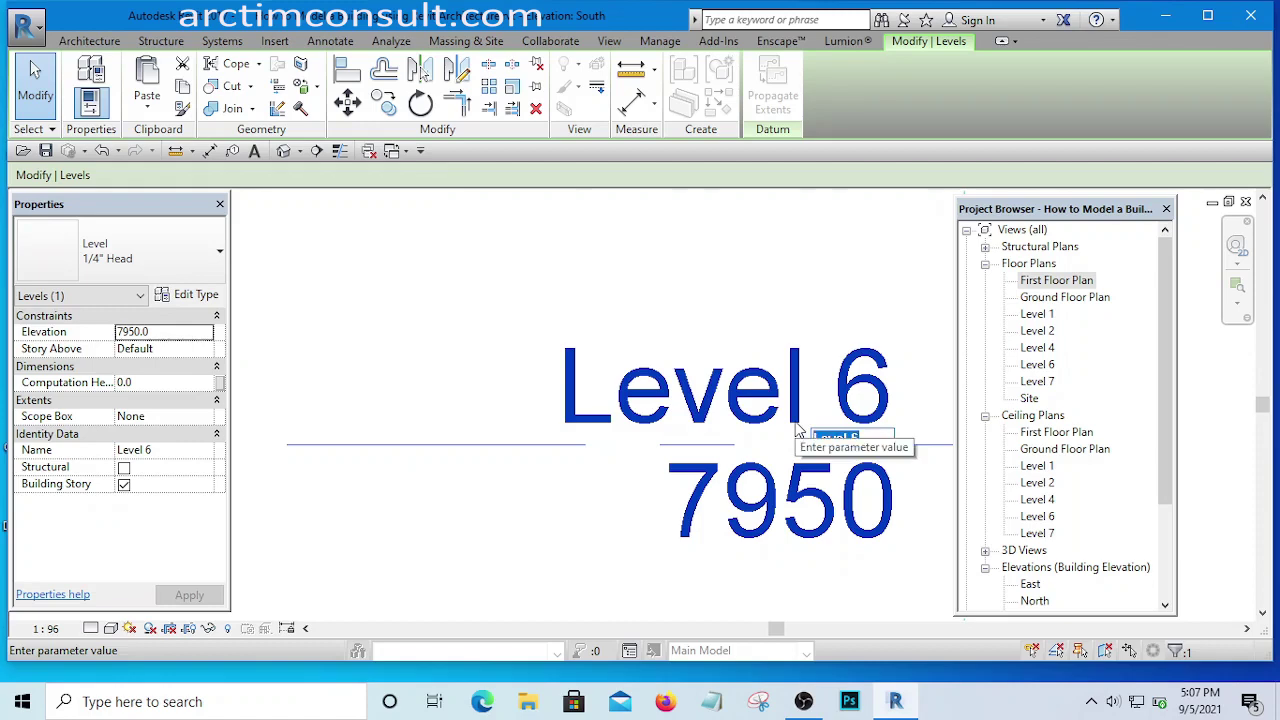
pyautogui.write('Ceili')
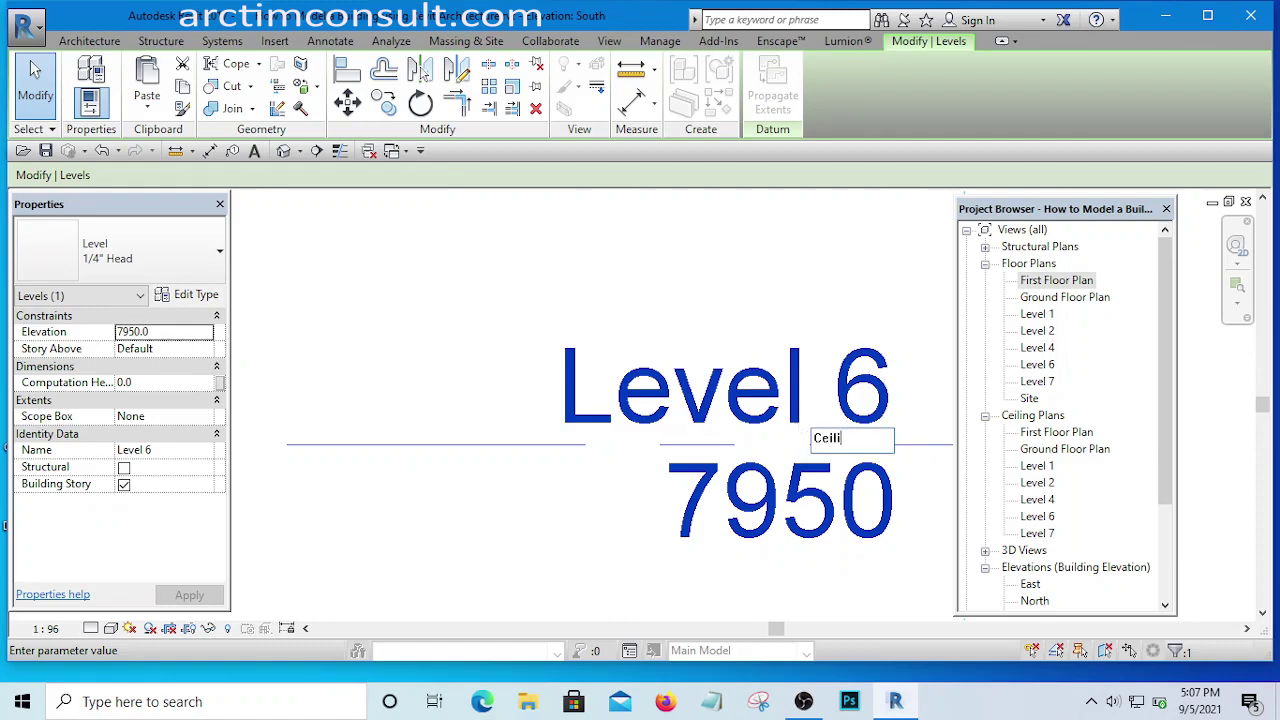
pyautogui.write('ng Level')
pyautogui.click(674, 291)
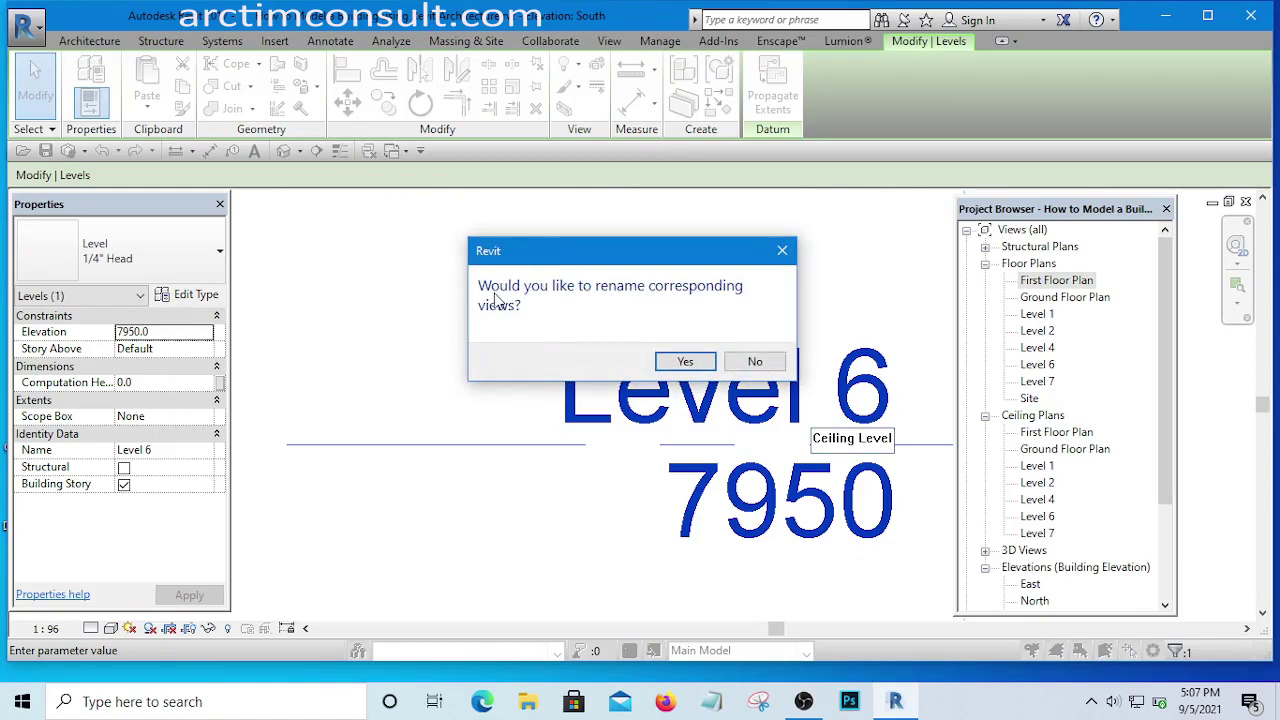
pyautogui.click(688, 363)
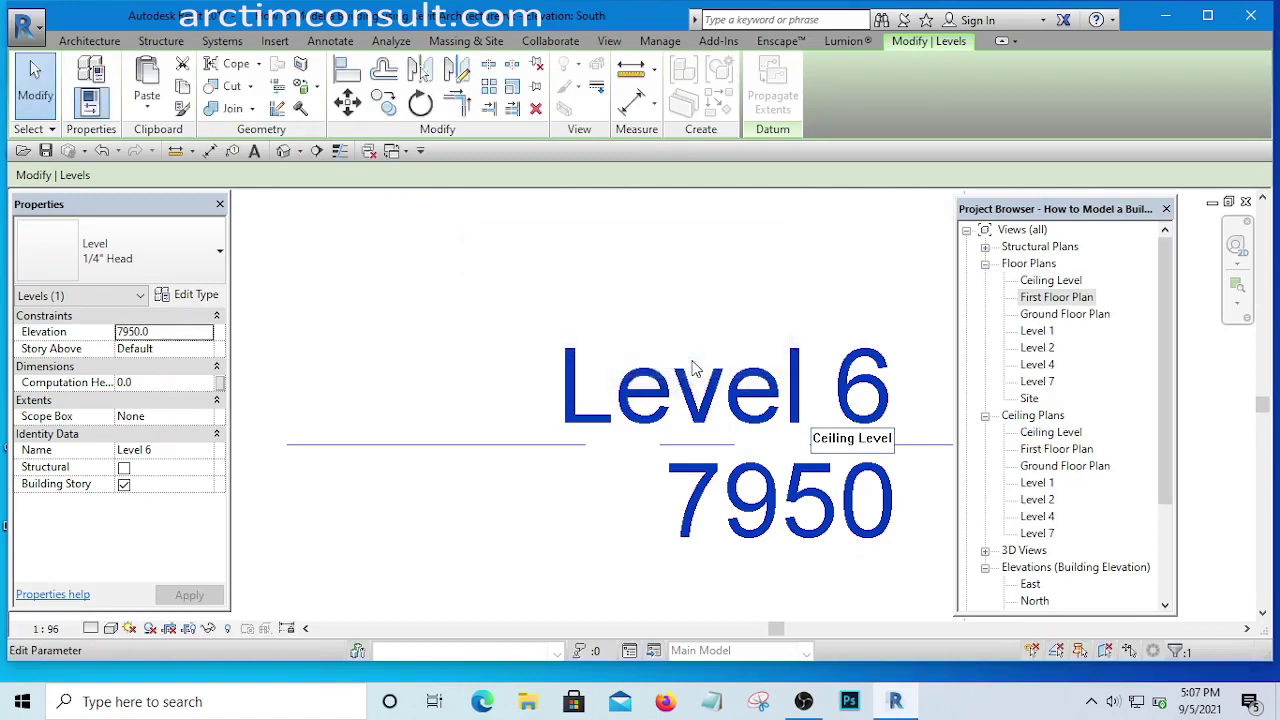
pyautogui.scroll(-10, 614, 414)
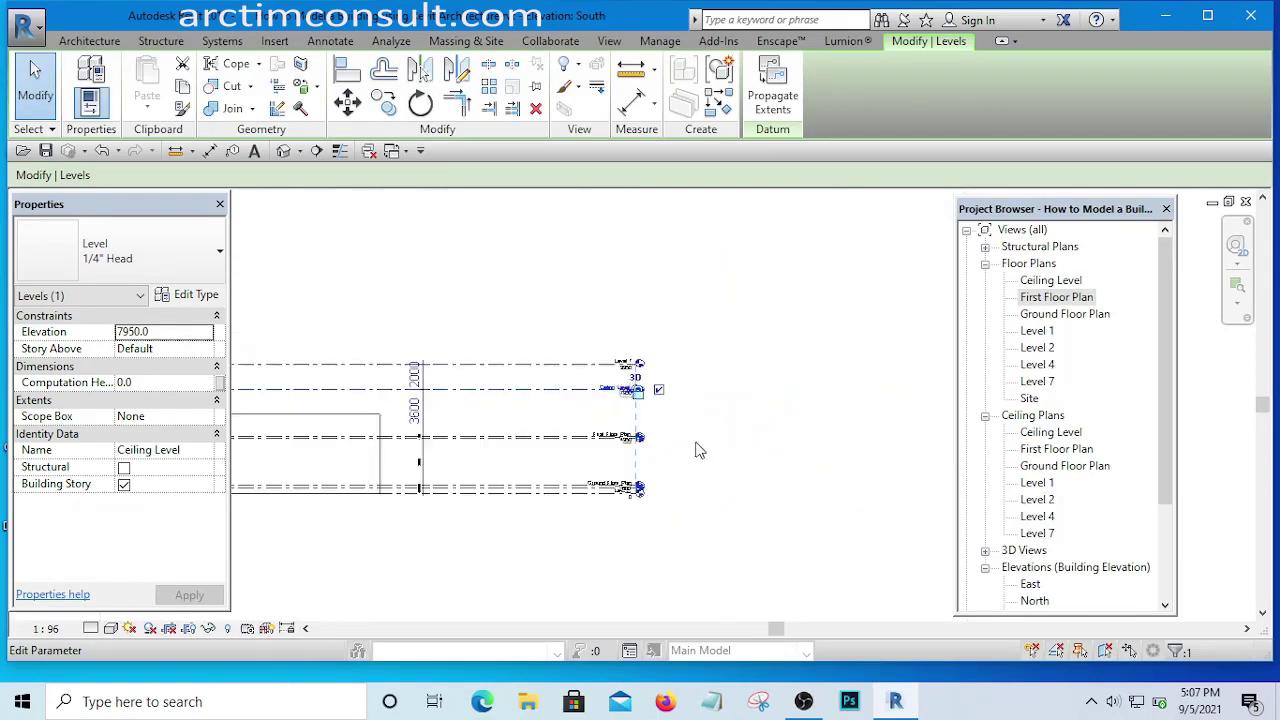
pyautogui.click(752, 451)
# - Examine the full stack of level lines against the wall outline in the South elevation
pyautogui.scroll(-4, 745, 440)
pyautogui.scroll(8, 640, 448)
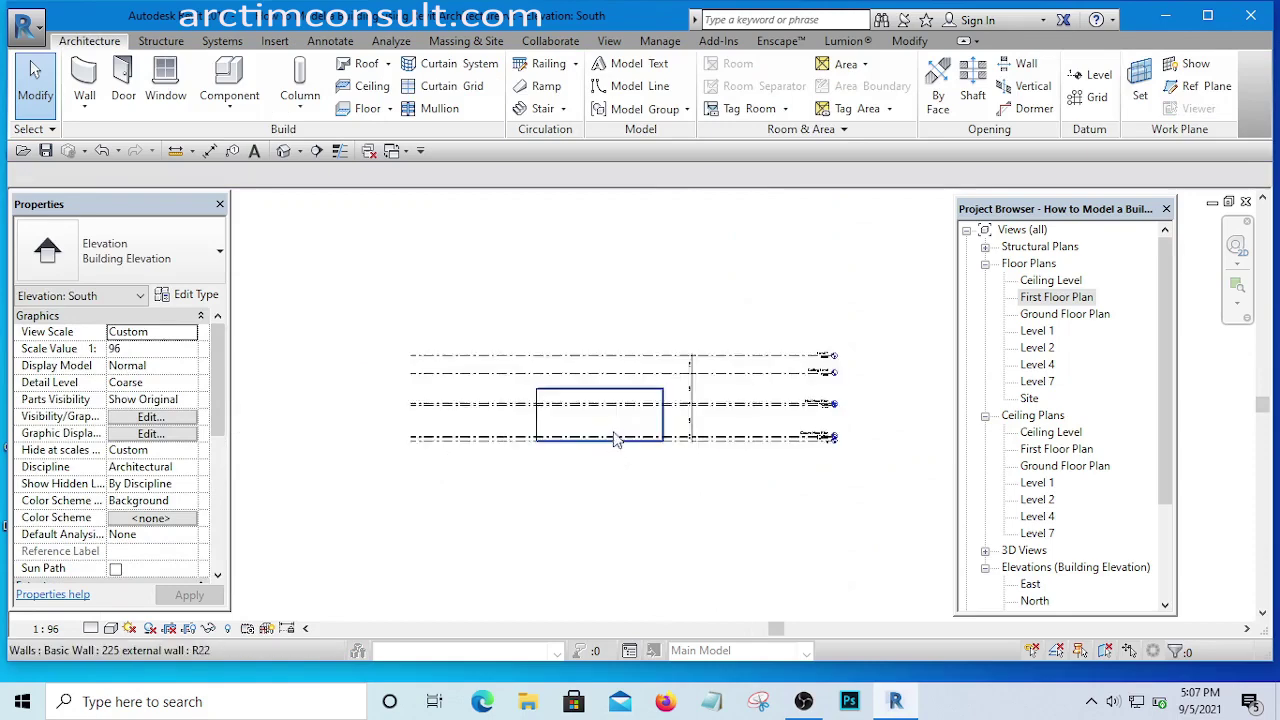
pyautogui.moveTo(700, 492); pyautogui.dragTo(675, 520, button='middle')
pyautogui.scroll(-3, 709, 451)
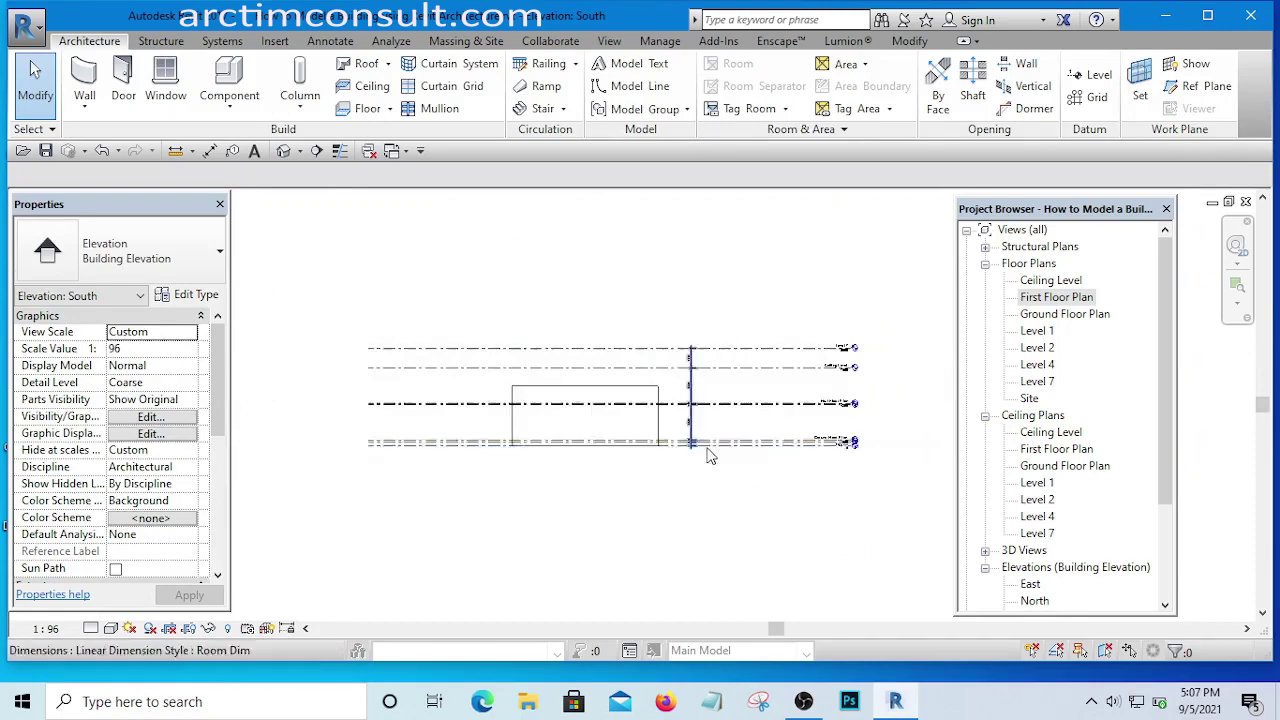
pyautogui.scroll(3, 829, 430)
pyautogui.scroll(-4, 815, 457)
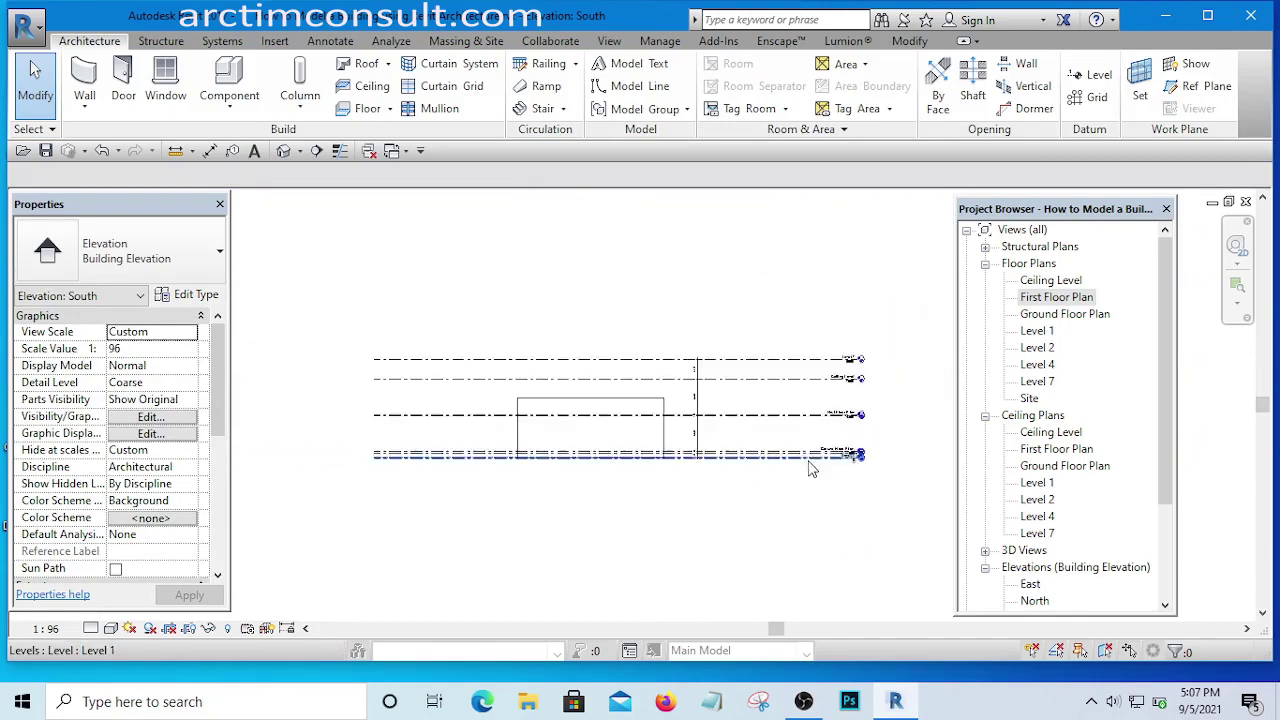
pyautogui.scroll(3, 622, 438)
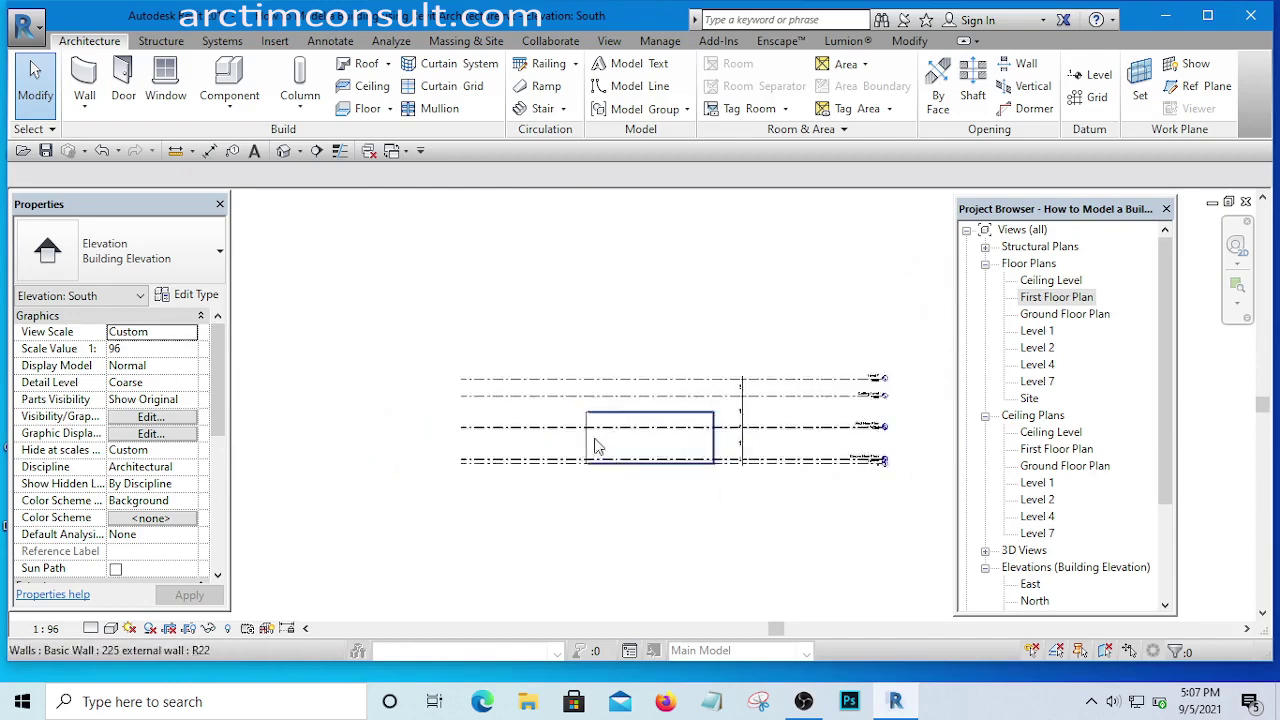
# - Set the top constraint of all the building's walls to "Up to level: Level 4" and apply the change
pyautogui.moveTo(488, 240); pyautogui.dragTo(819, 555)
pyautogui.moveTo(783, 557); pyautogui.dragTo(686, 477, button='middle')
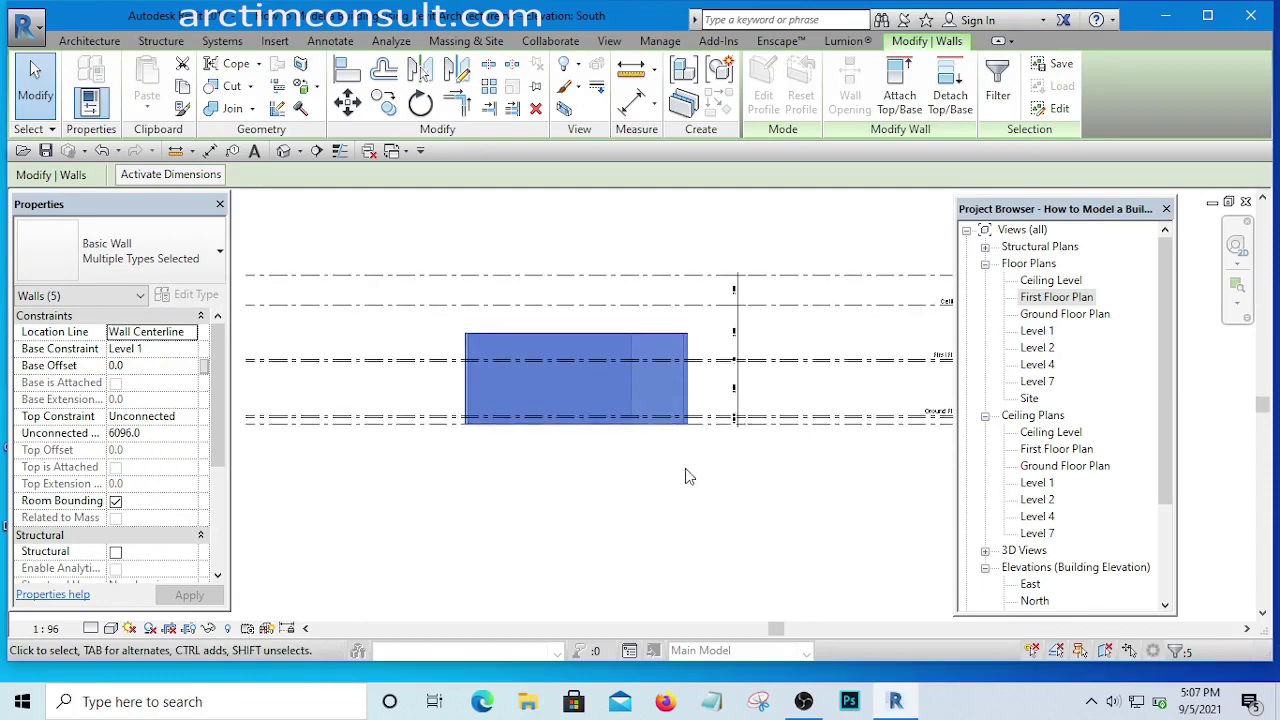
pyautogui.scroll(-2, 690, 470)
pyautogui.scroll(3, 857, 415)
pyautogui.scroll(-3, 862, 418)
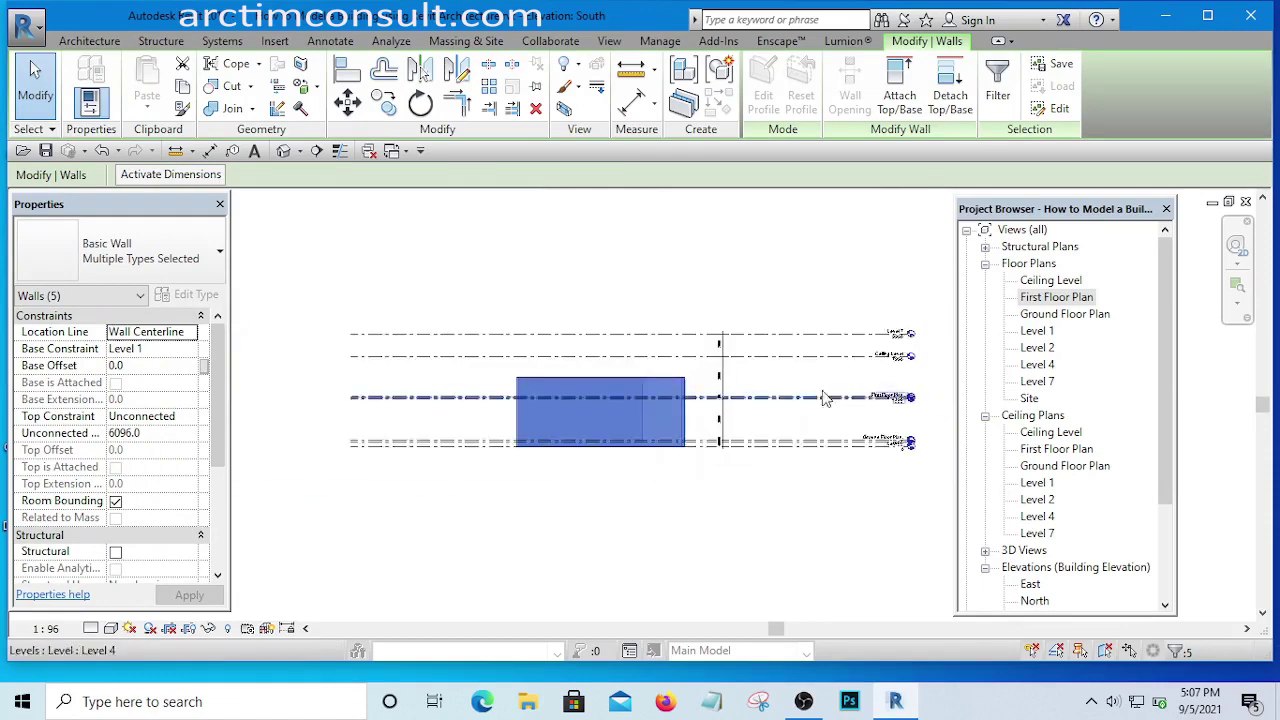
pyautogui.click(433, 240)
pyautogui.moveTo(443, 250); pyautogui.dragTo(709, 557)
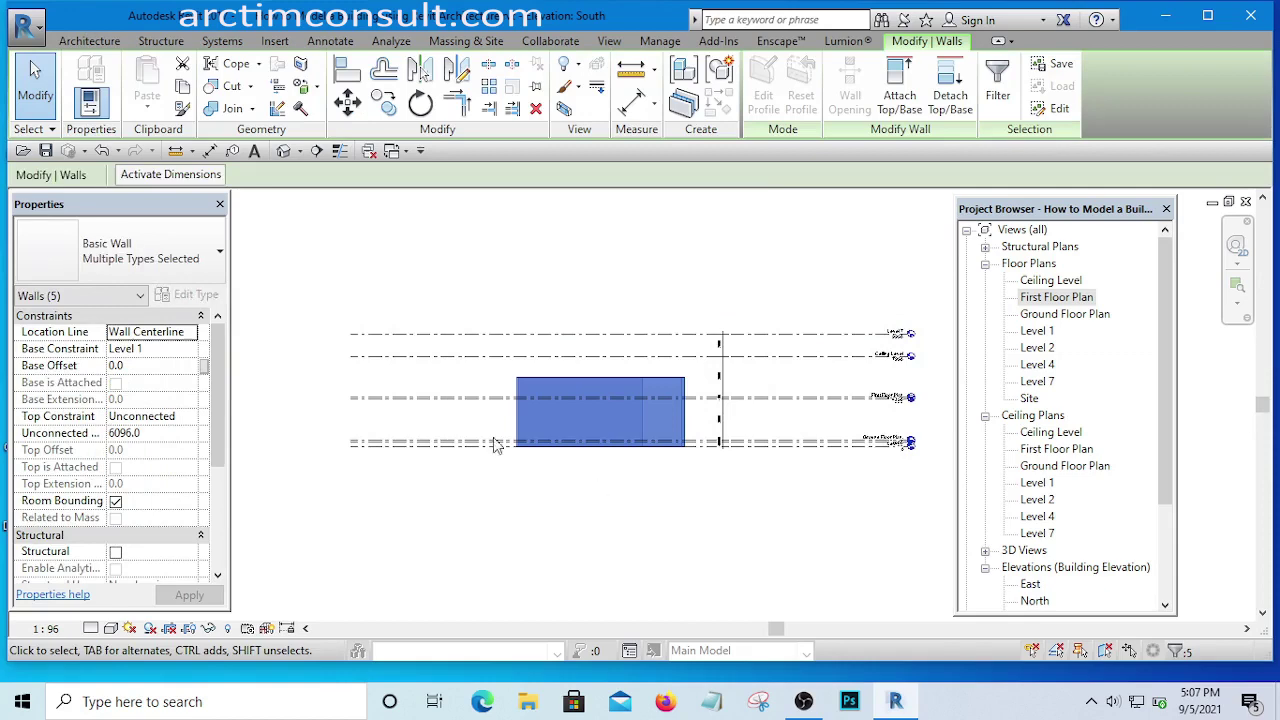
pyautogui.click(192, 418)
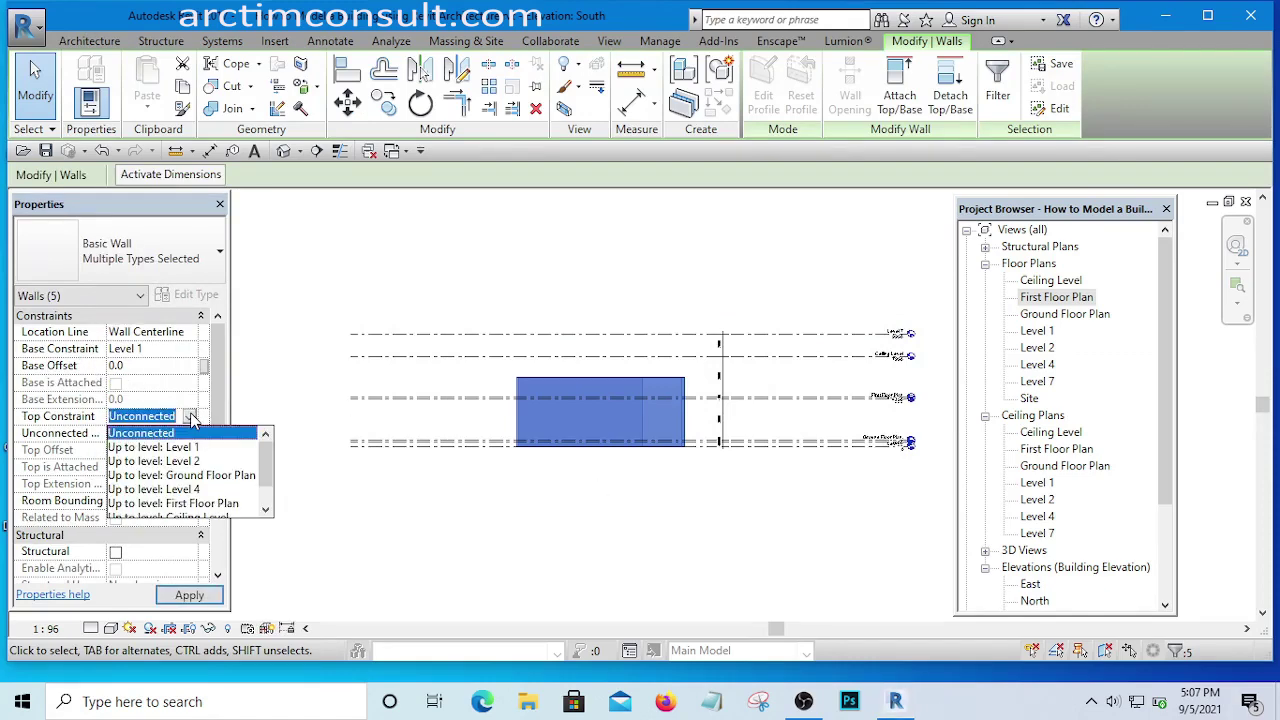
pyautogui.click(266, 513)
pyautogui.click(266, 513)
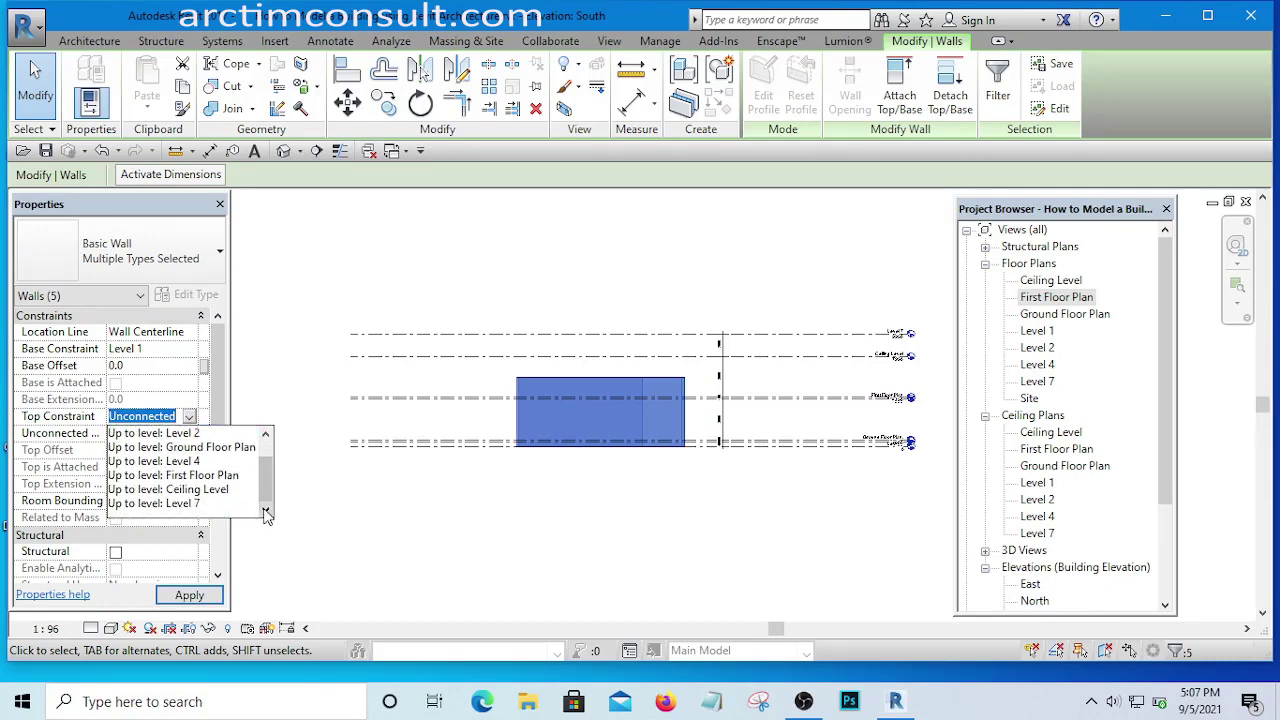
pyautogui.click(168, 466)
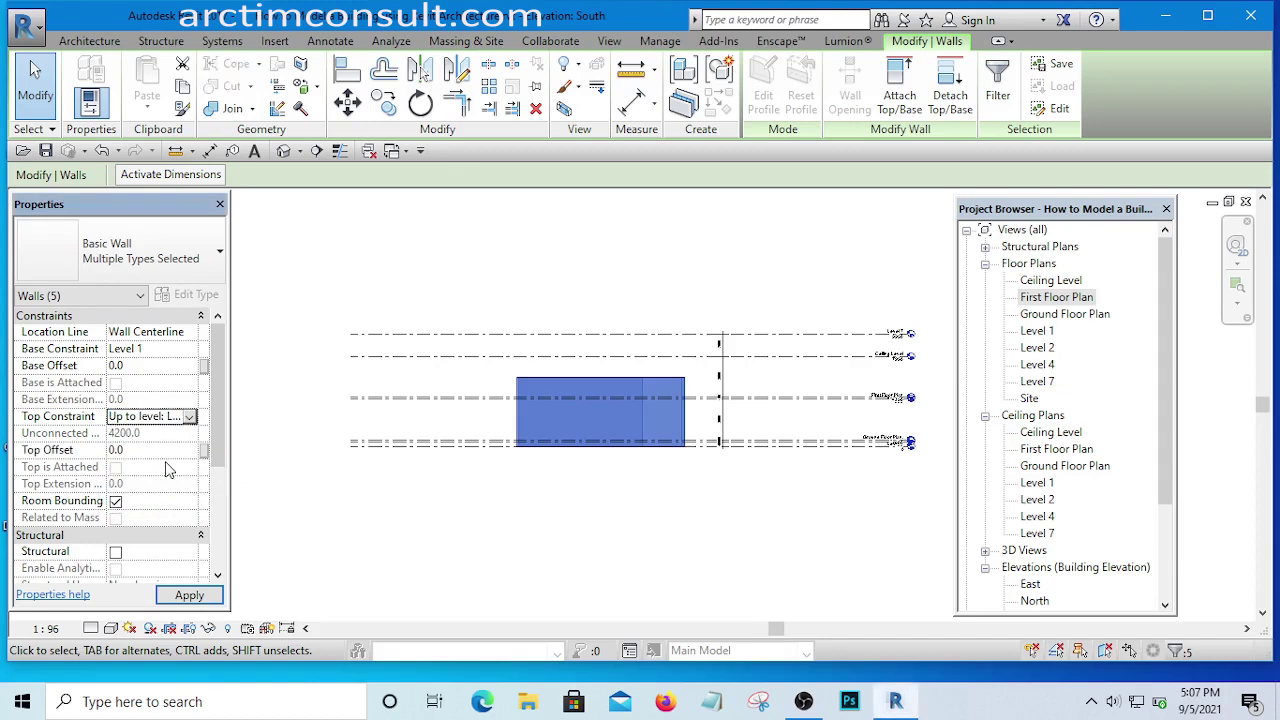
pyautogui.click(189, 595)
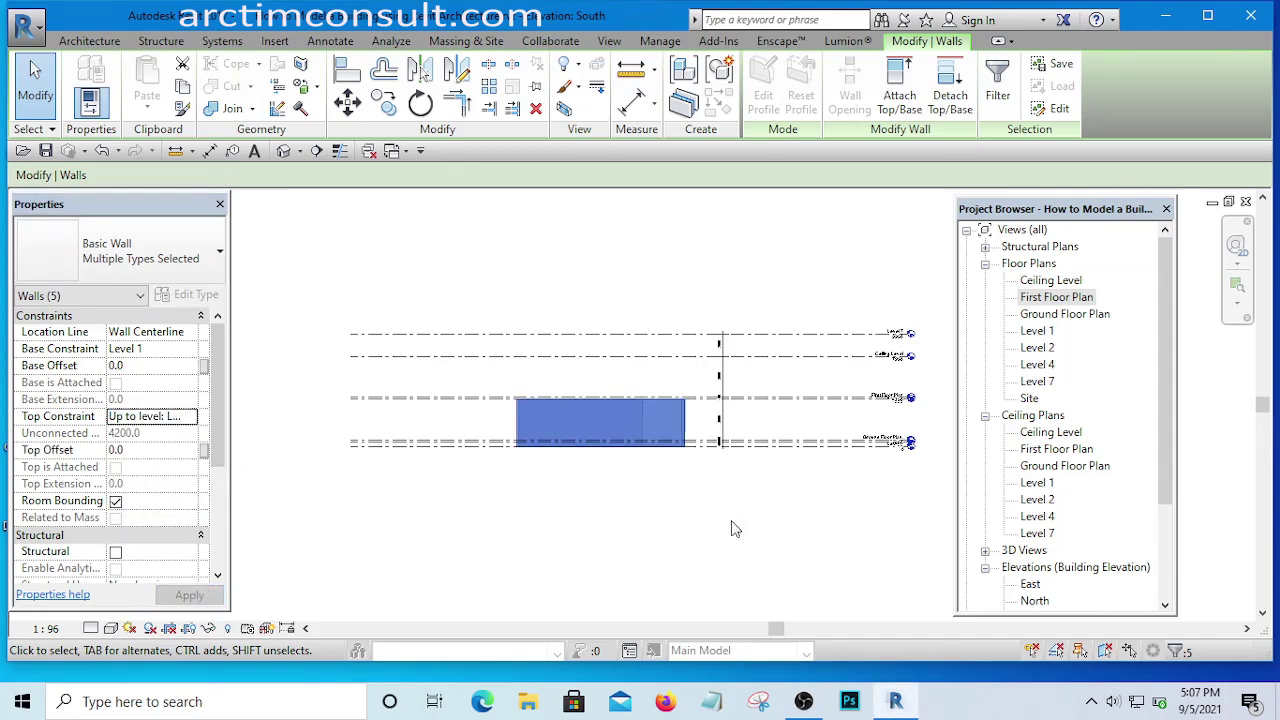
pyautogui.click(780, 495)
# - Check the walls' top and base against the ground floor, first floor and ceiling level lines
pyautogui.scroll(2, 800, 440)
pyautogui.scroll(4, 914, 400)
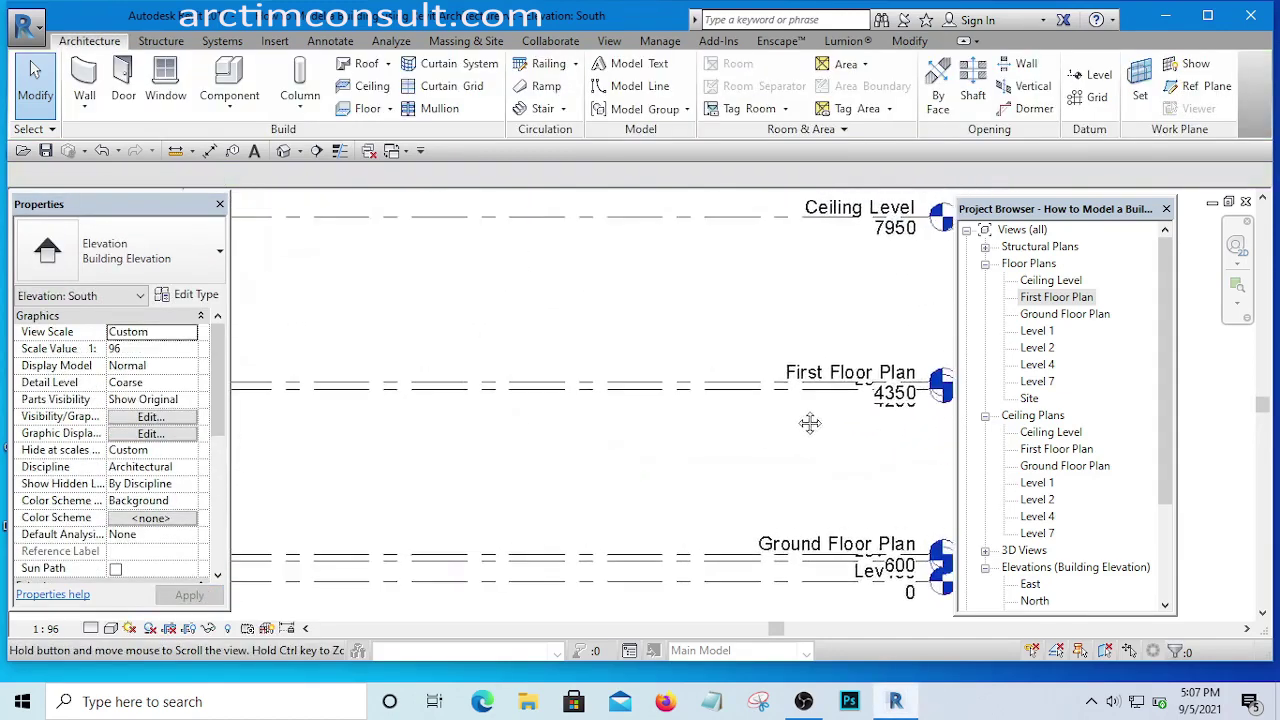
pyautogui.scroll(-5, 809, 423)
pyautogui.scroll(3, 345, 400)
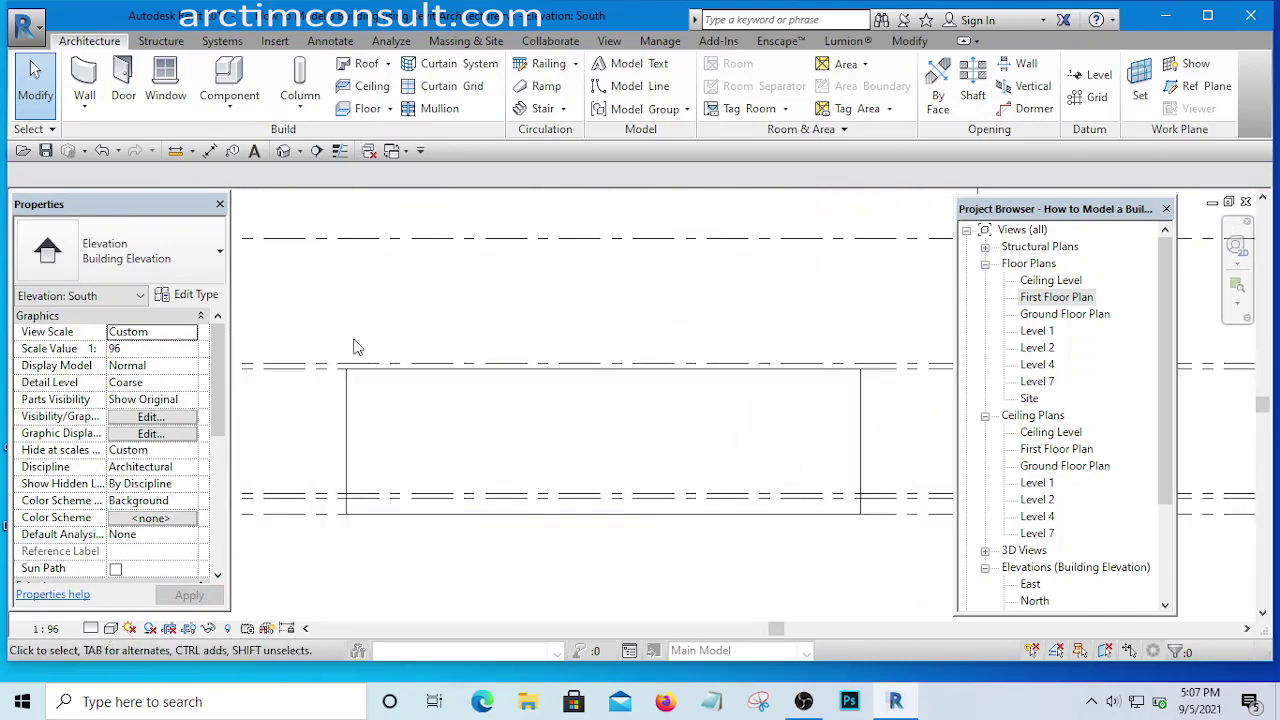
pyautogui.scroll(-4, 350, 400)
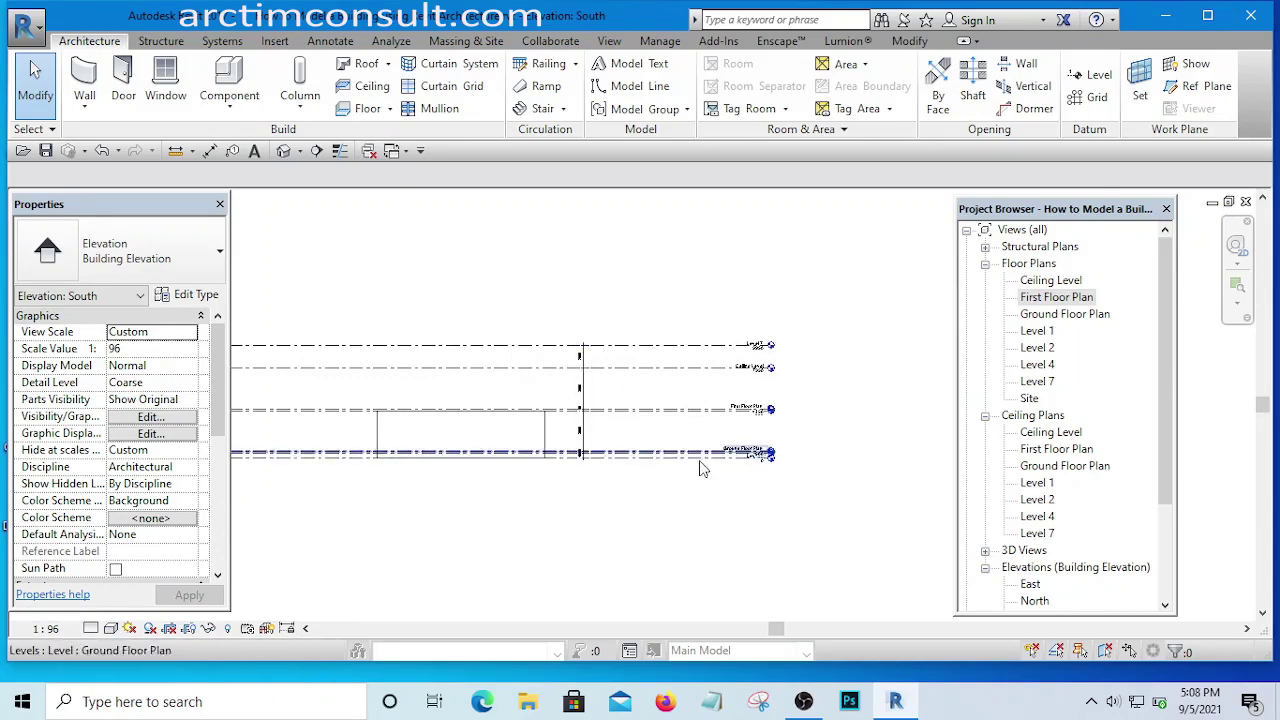
pyautogui.moveTo(591, 514); pyautogui.dragTo(651, 514, button='middle')
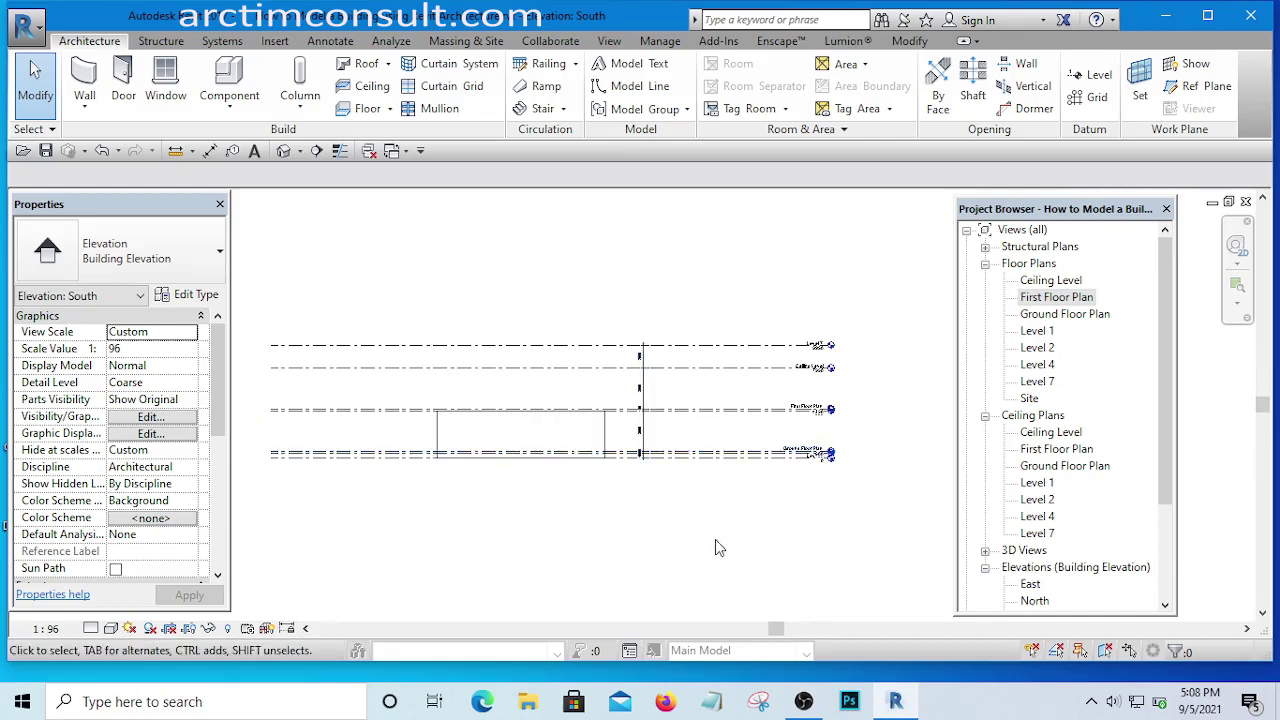
pyautogui.moveTo(696, 531); pyautogui.dragTo(672, 510, button='middle')
pyautogui.scroll(5, 615, 497)
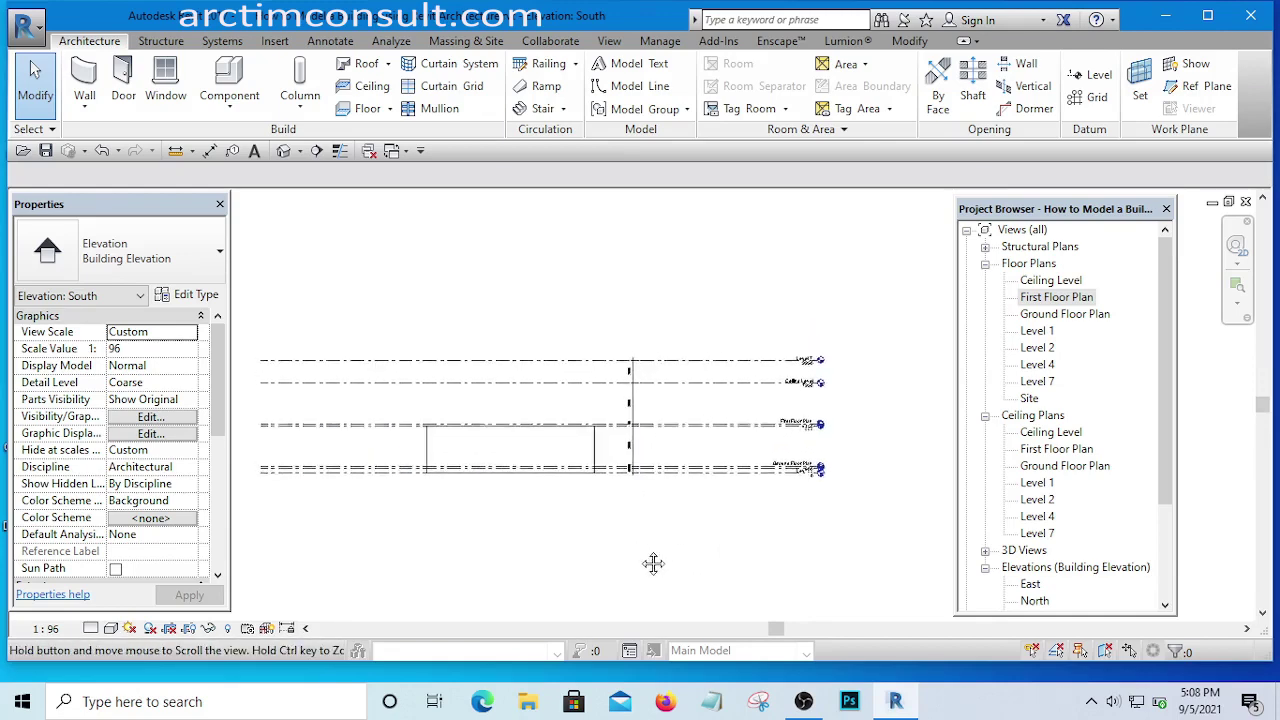
pyautogui.scroll(-5, 652, 514)
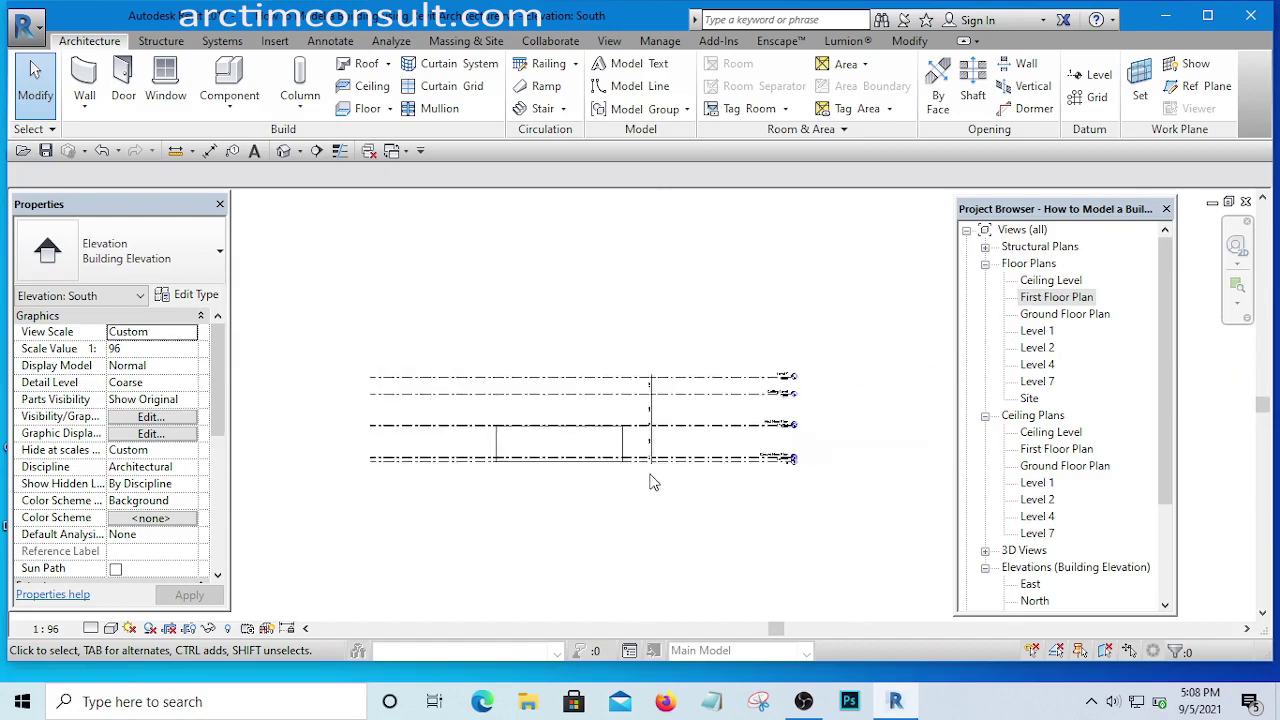